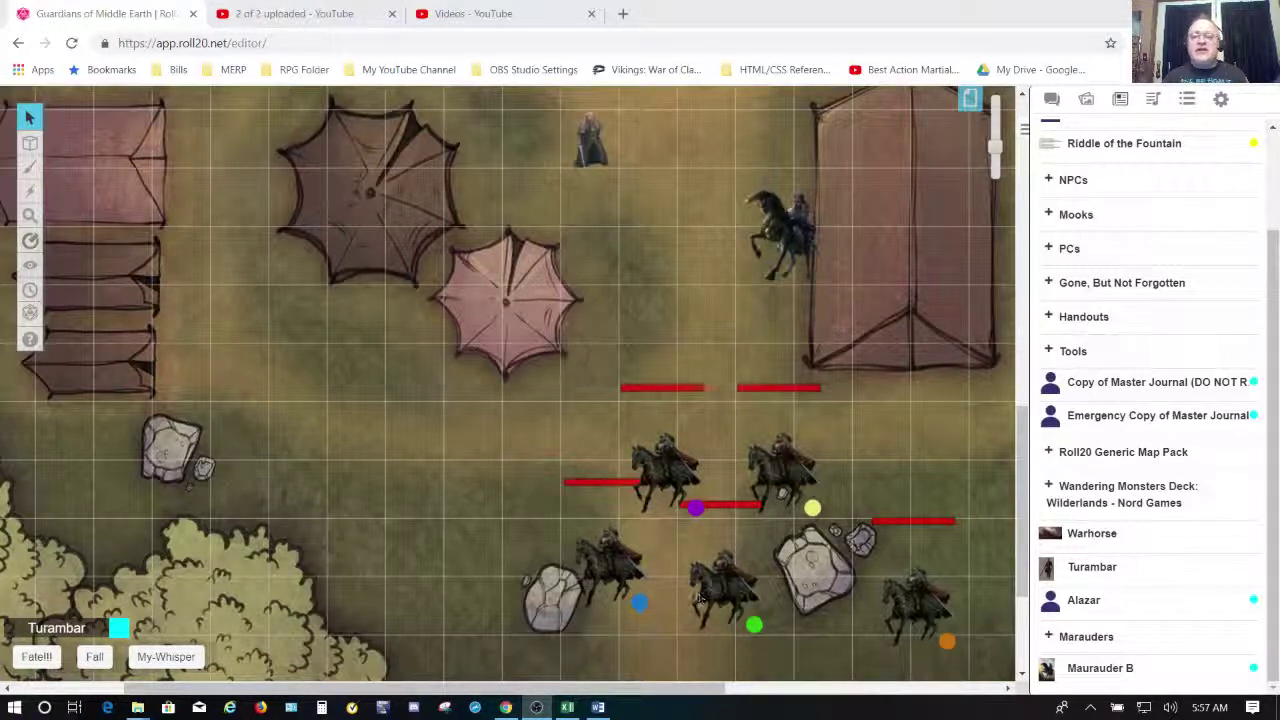
Look through the Marauders journal folder and its Marauders - Blue subfolder, and collapse the folder.
click(1050, 636)
scroll(1050, 643, down, 2)
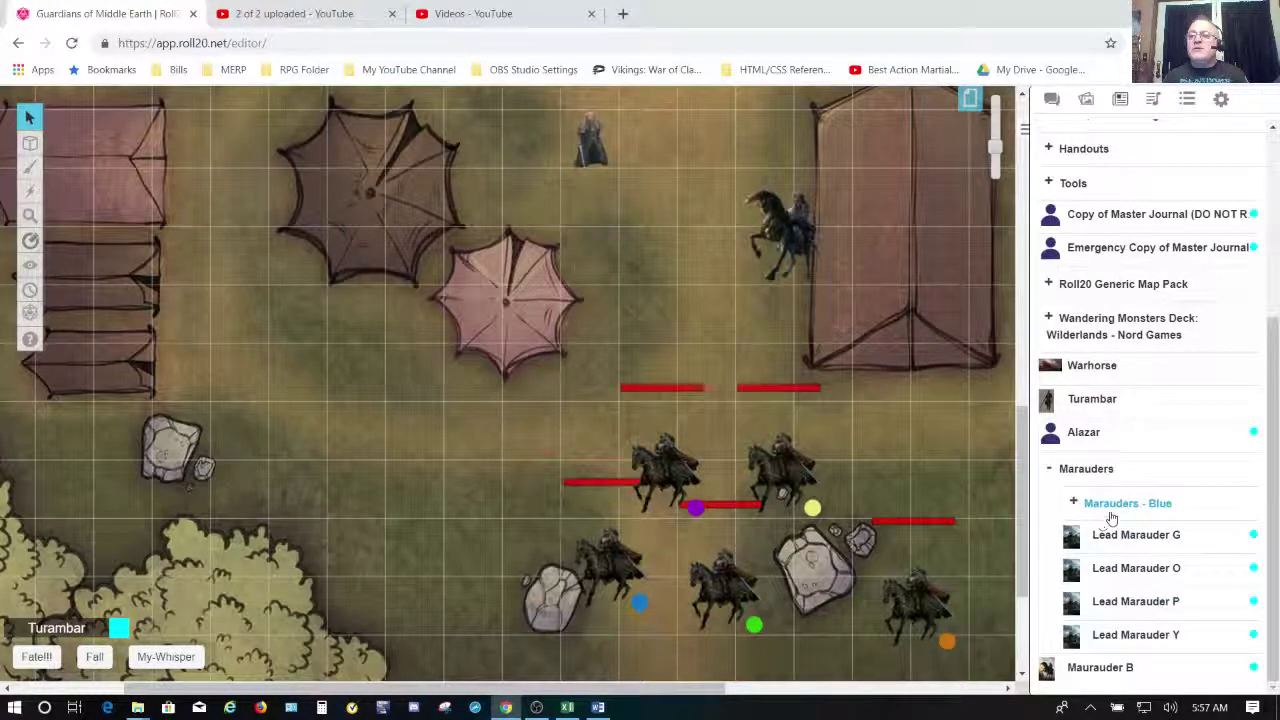
click(1074, 502)
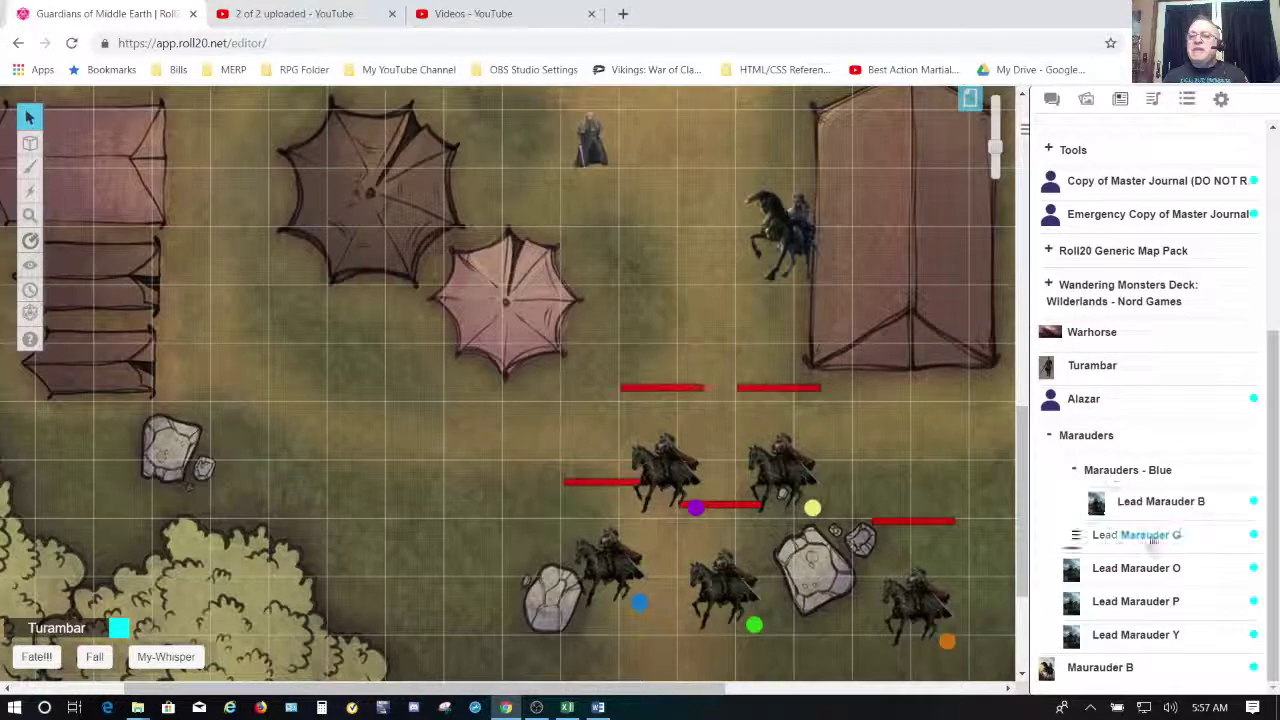
click(1047, 440)
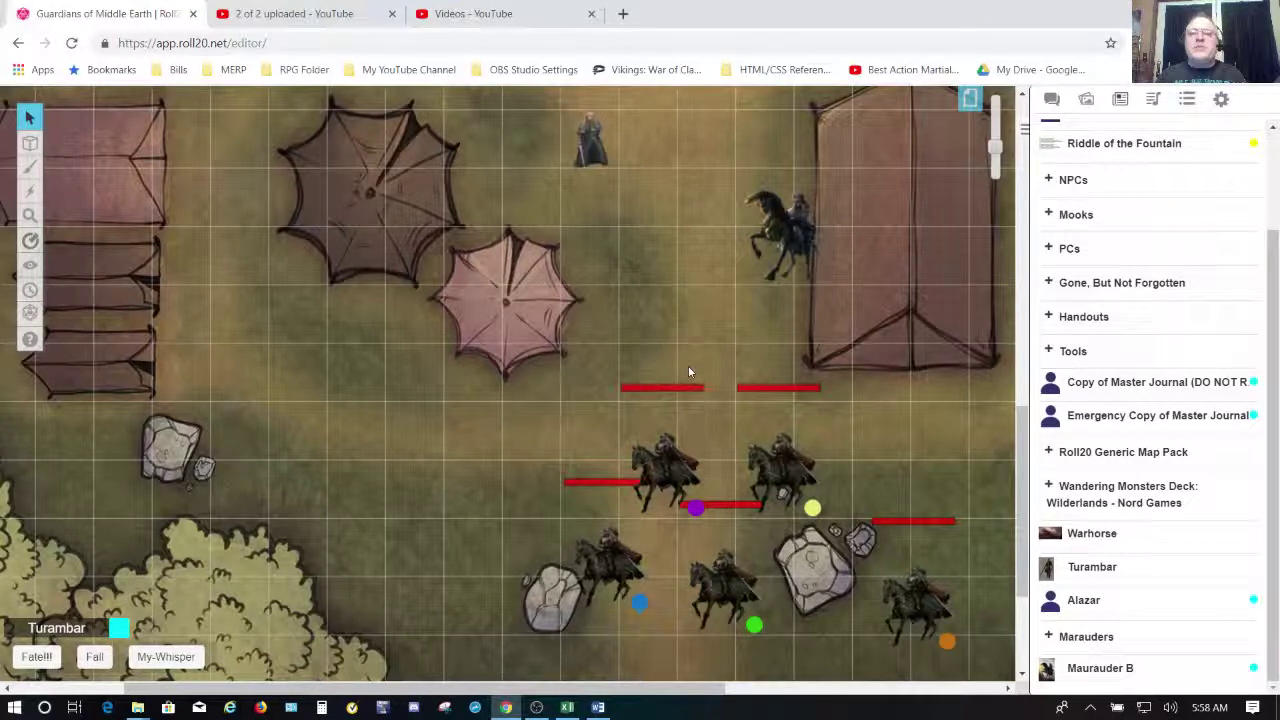
Move the unmarked rider token beside the western rock, and shift the five colour-marked riders together four squares up and one left.
click(790, 242)
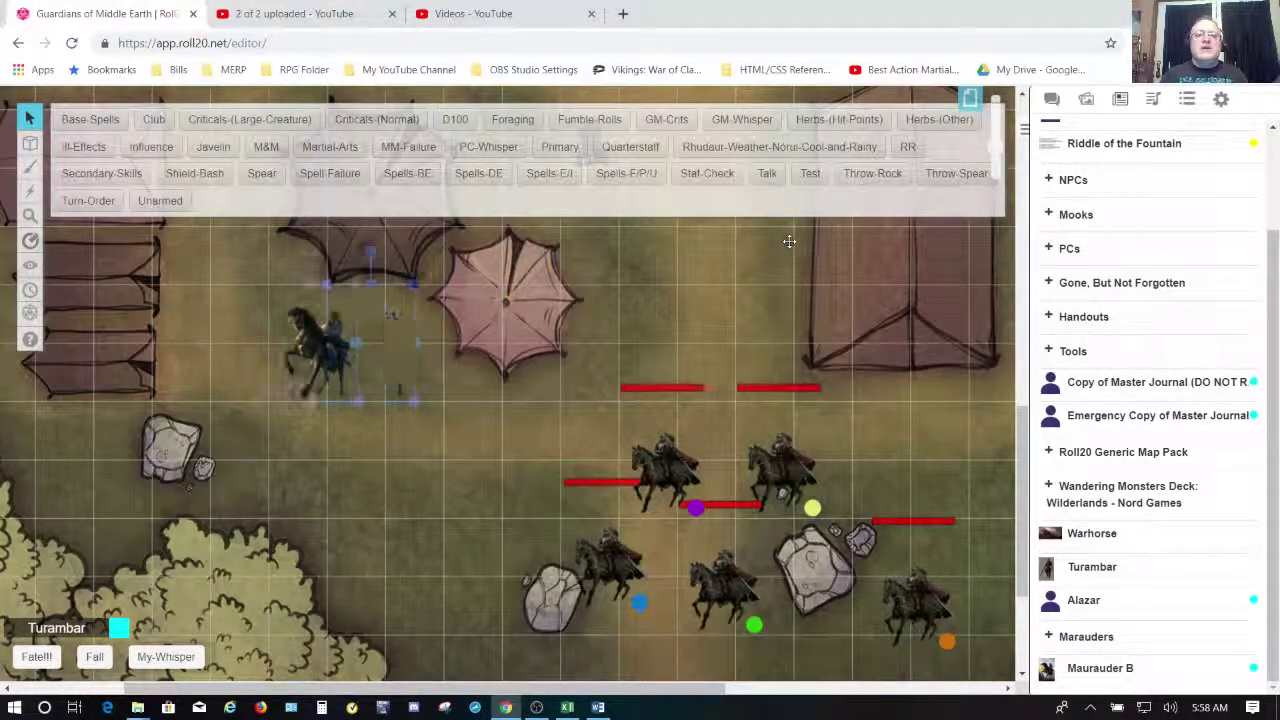
click(470, 432)
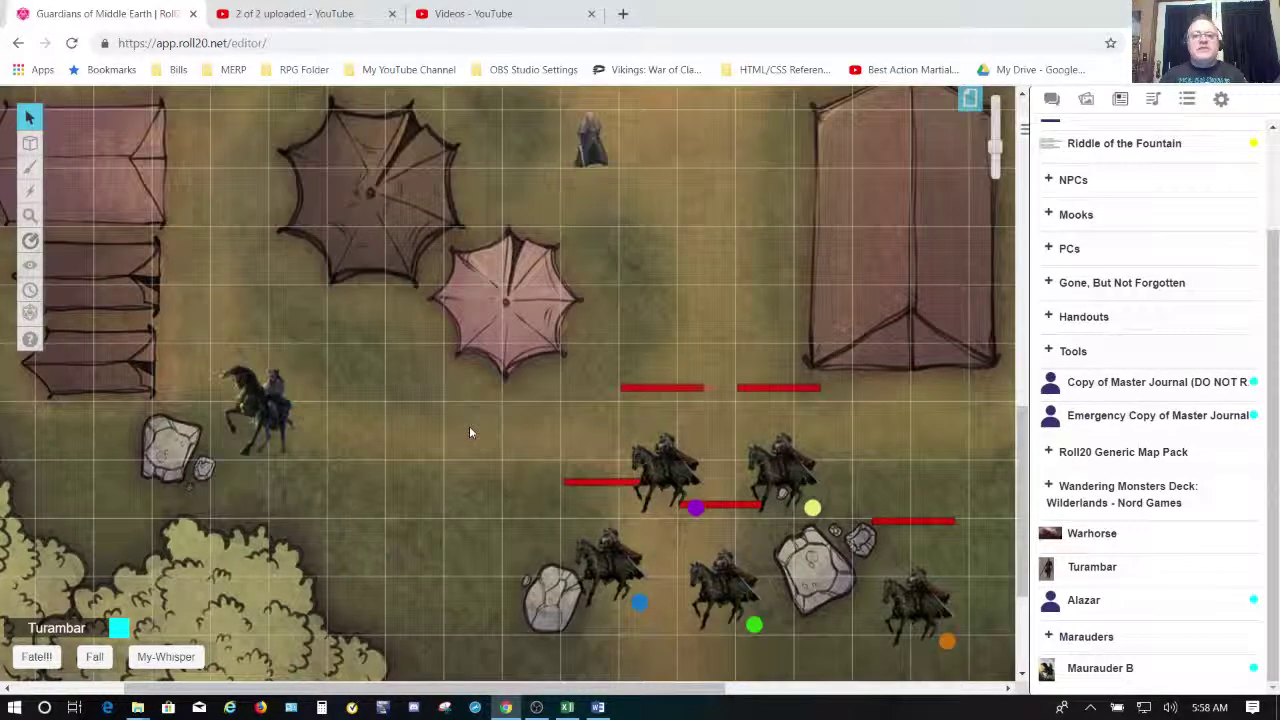
drag(500, 371, 981, 660)
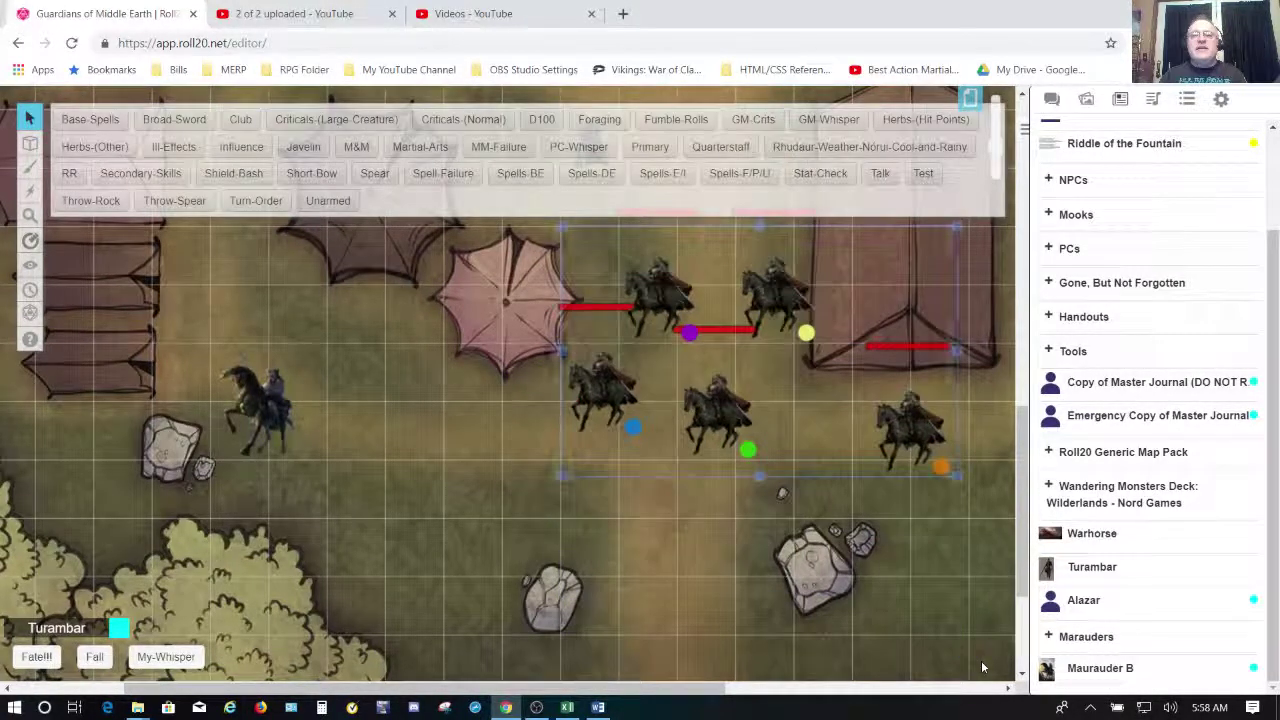
key(Up)
key(Left)
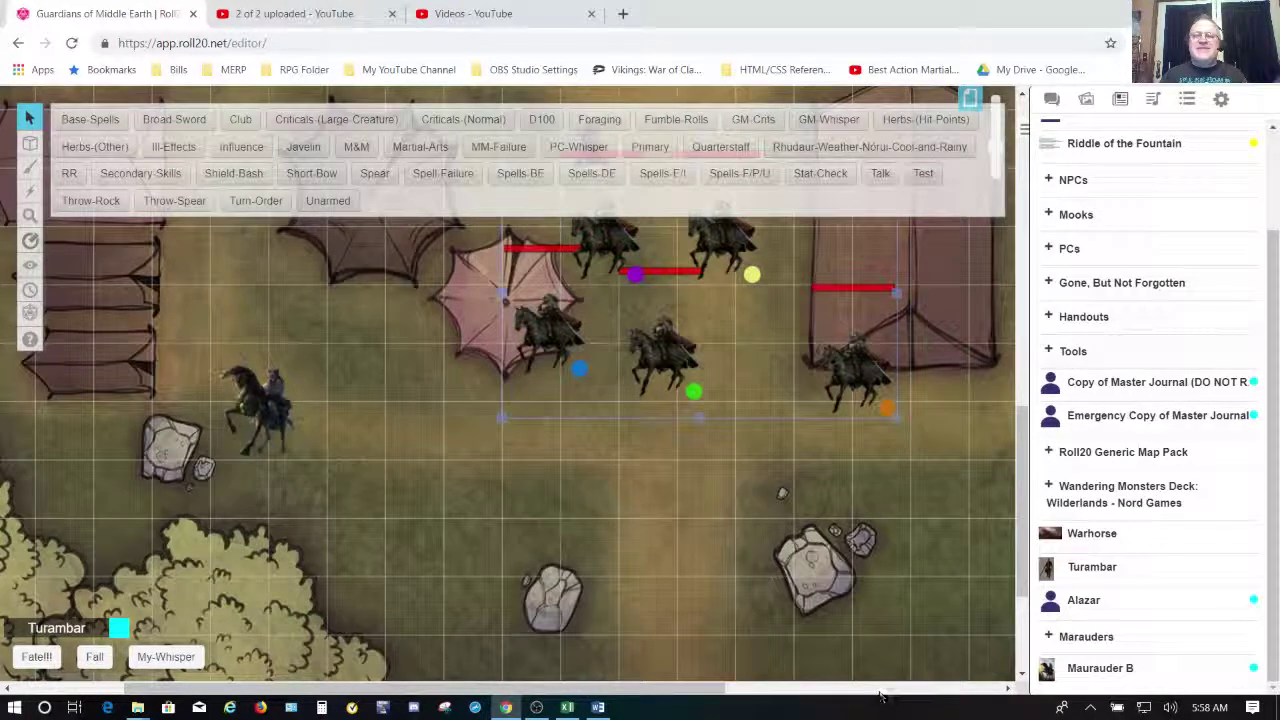
click(639, 469)
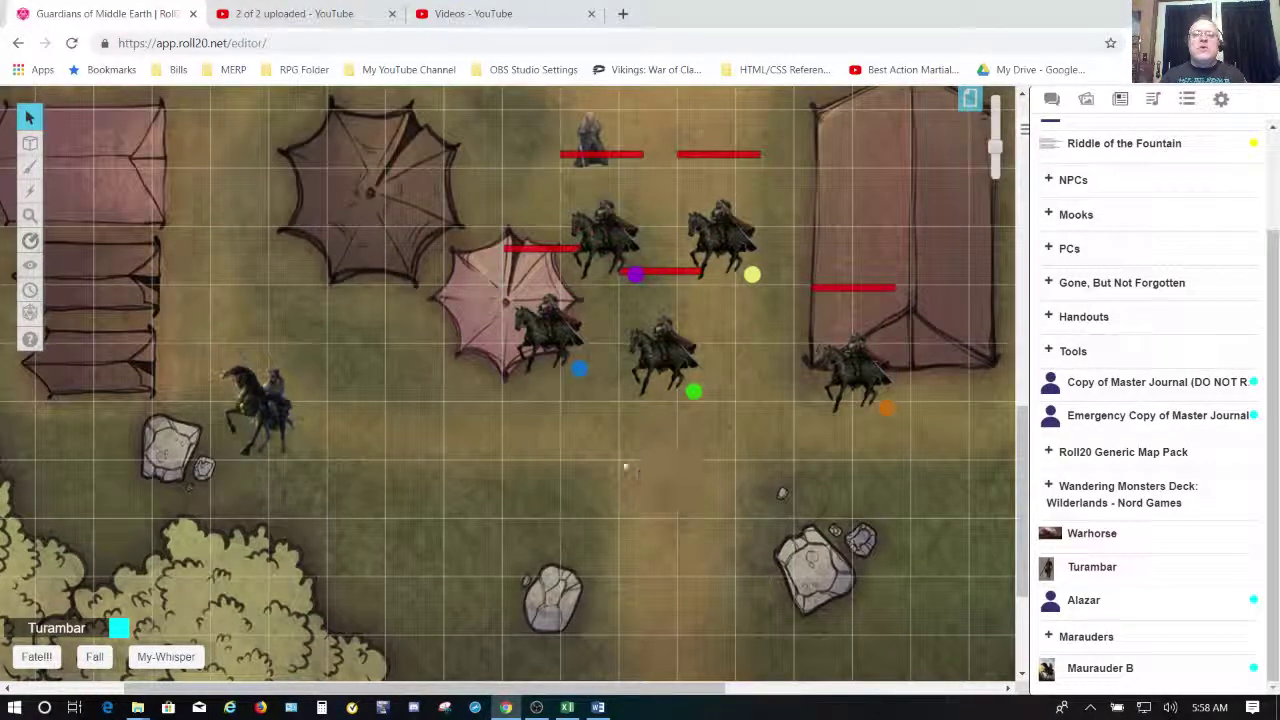
Move the blue-marked rider three squares left and two up, onto the dark tent, level with the purple- and yellow-marked riders.
click(547, 328)
key(Left)
key(Up)
key(Up)
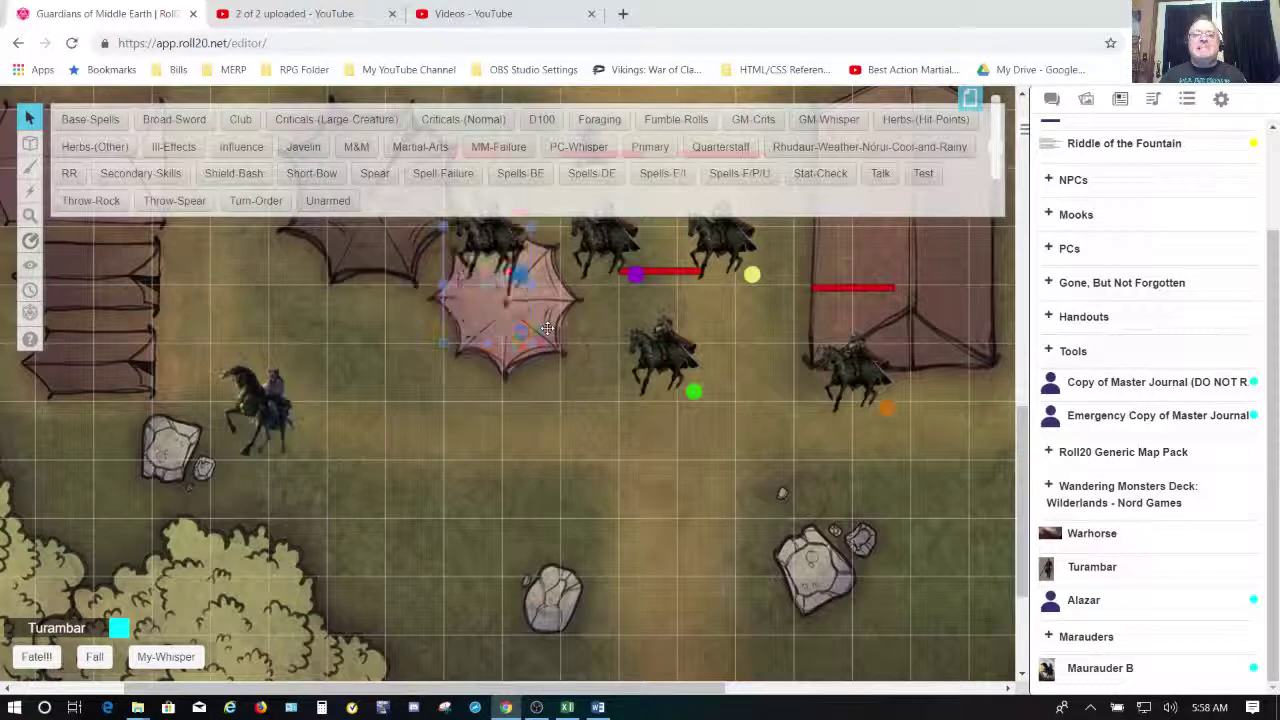
key(Left)
key(Left)
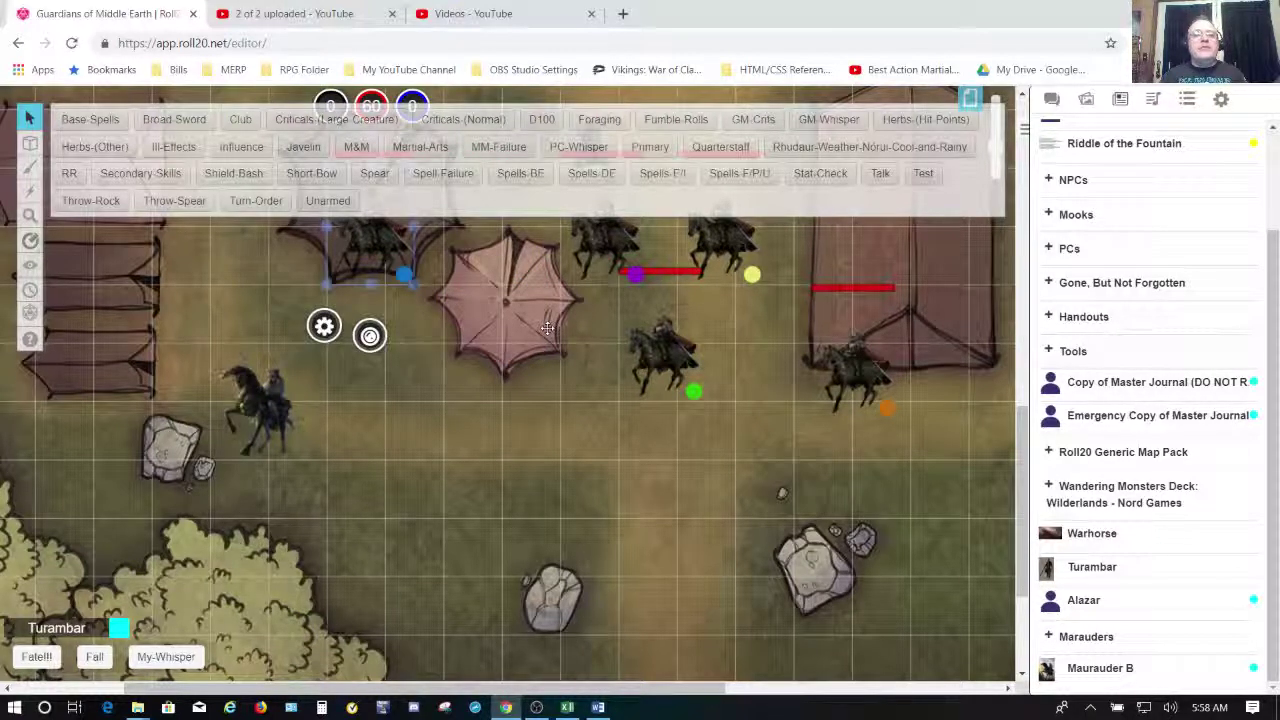
Move the green-marked rider two squares up and three left, into the row between the blue- and purple-marked riders.
click(669, 347)
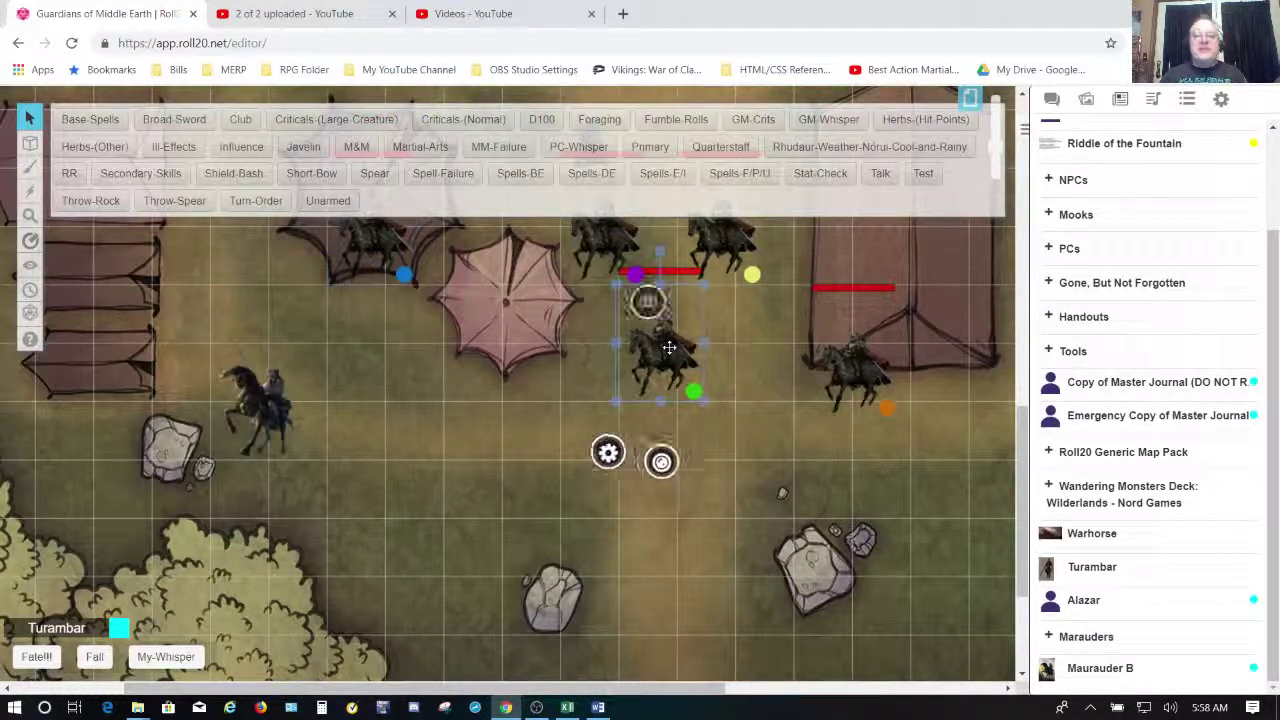
key(Up)
key(Up)
key(Left)
key(Left)
key(Left)
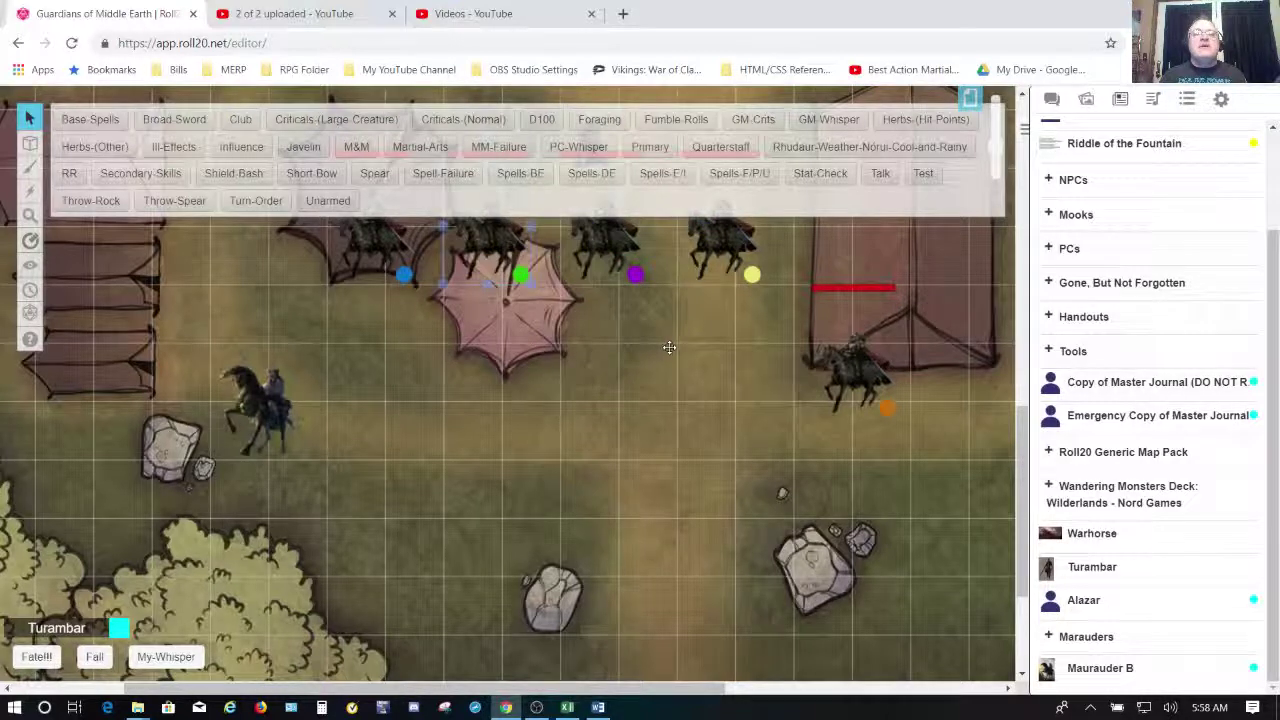
click(670, 377)
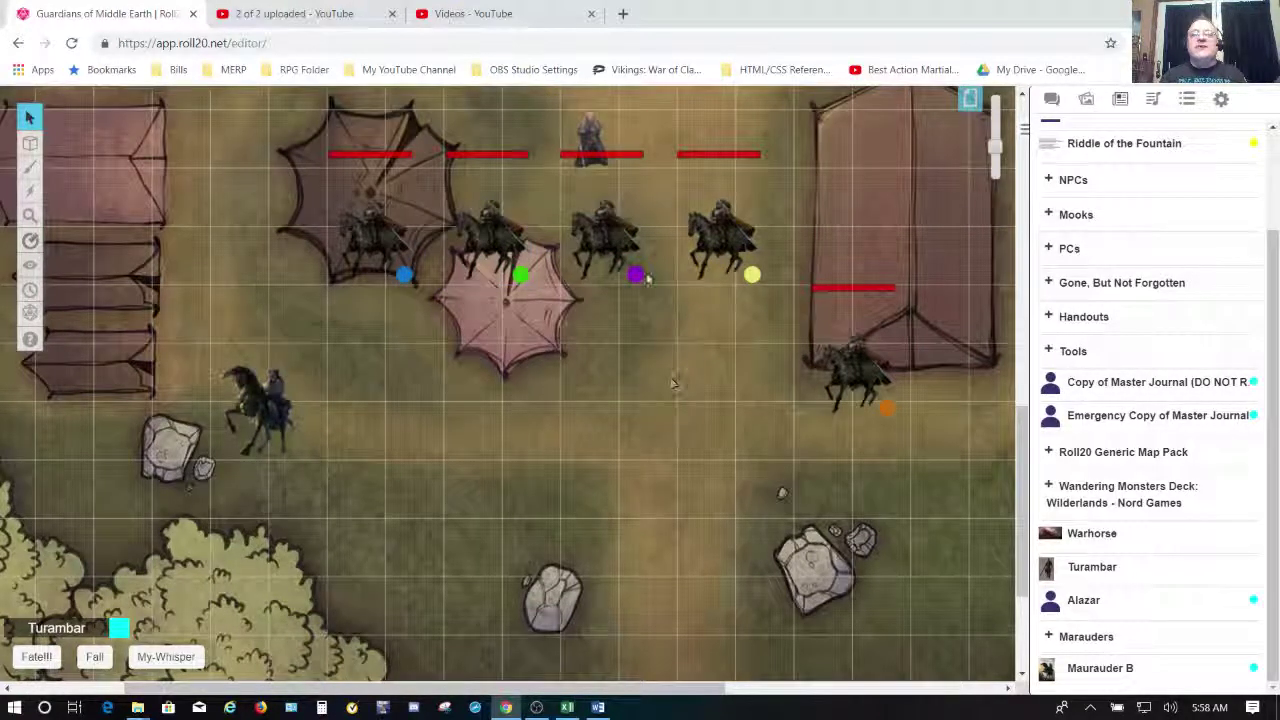
Move the yellow-marked rider three squares right along the row, onto the large rectangular tent.
click(714, 241)
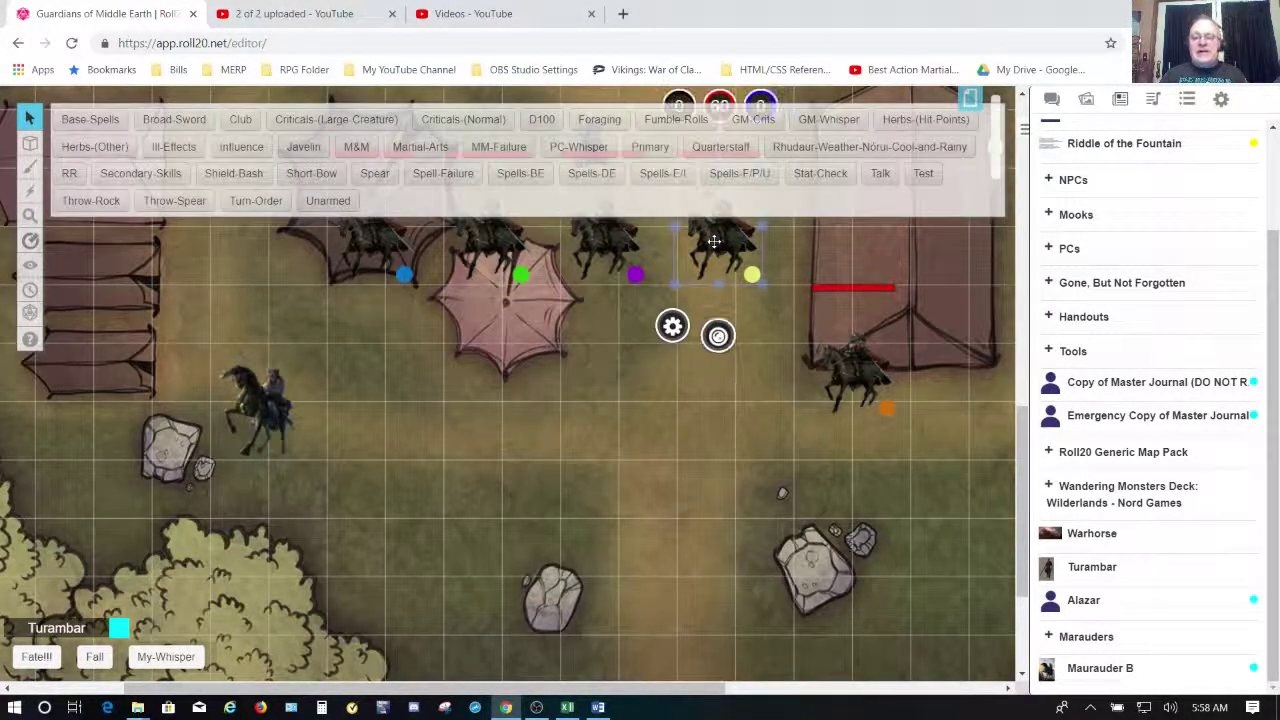
key(Right)
key(Right)
key(Right)
click(705, 342)
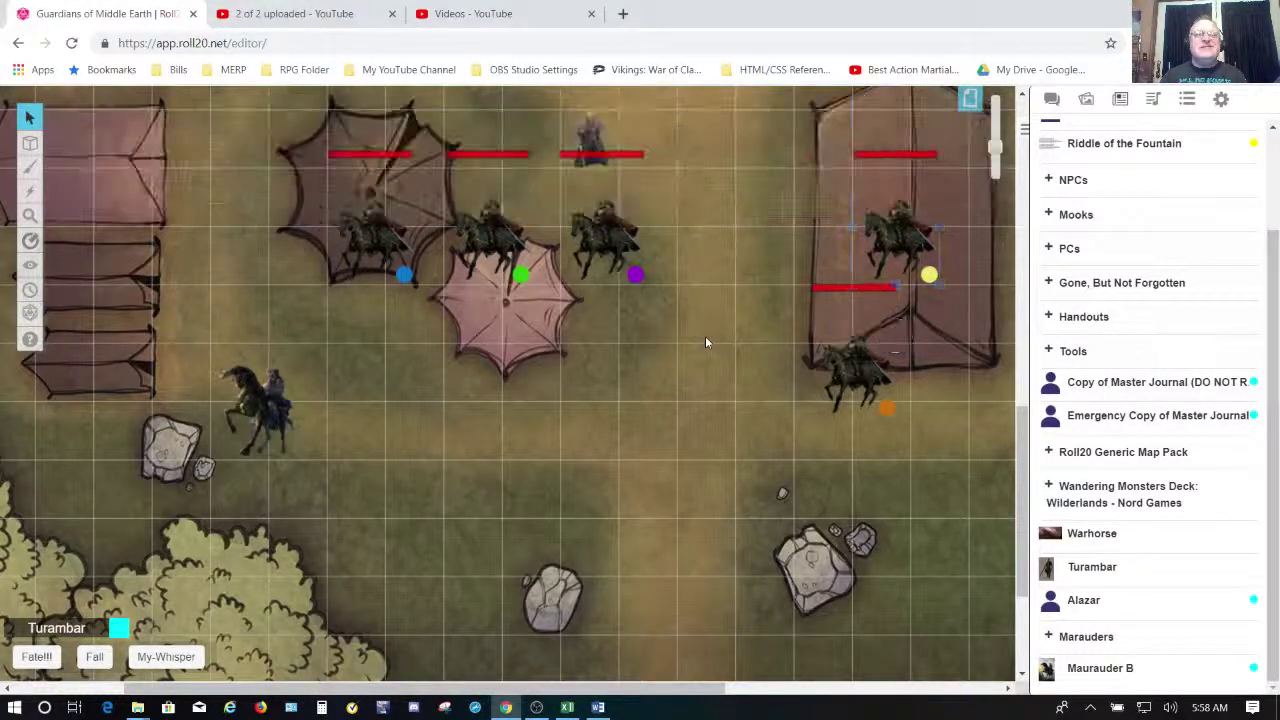
Move the purple-marked rider two squares right along the row.
click(614, 231)
key(Right)
key(Right)
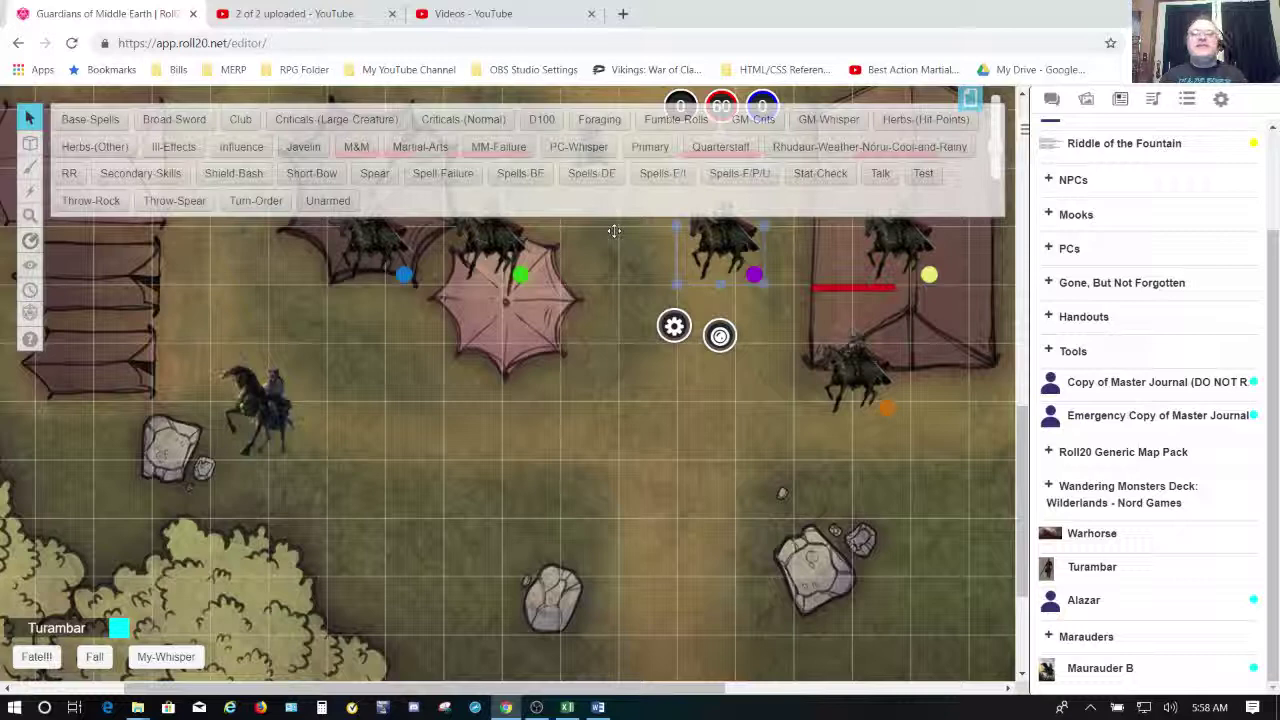
click(721, 485)
Move the orange-marked rider four squares left and two up, into the gap between the green- and purple-marked riders.
click(857, 379)
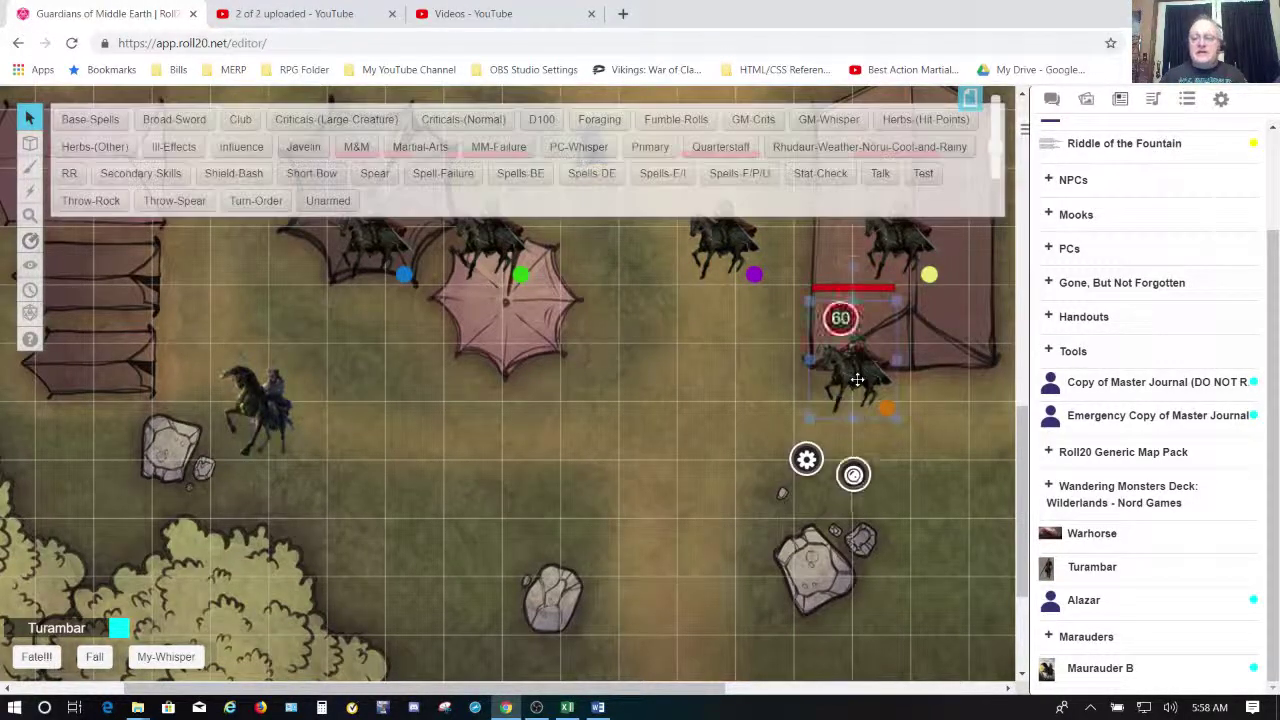
key(Left)
key(Left)
key(Left)
key(Left)
key(Up)
key(Up)
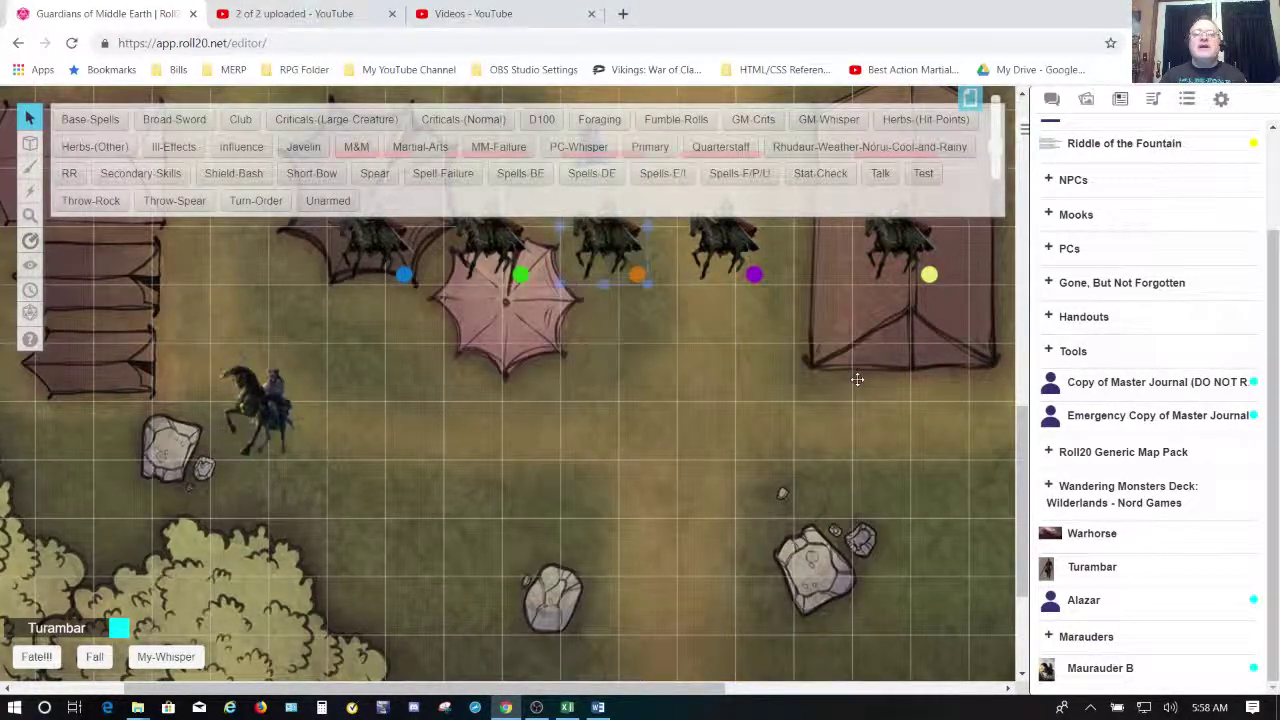
click(866, 362)
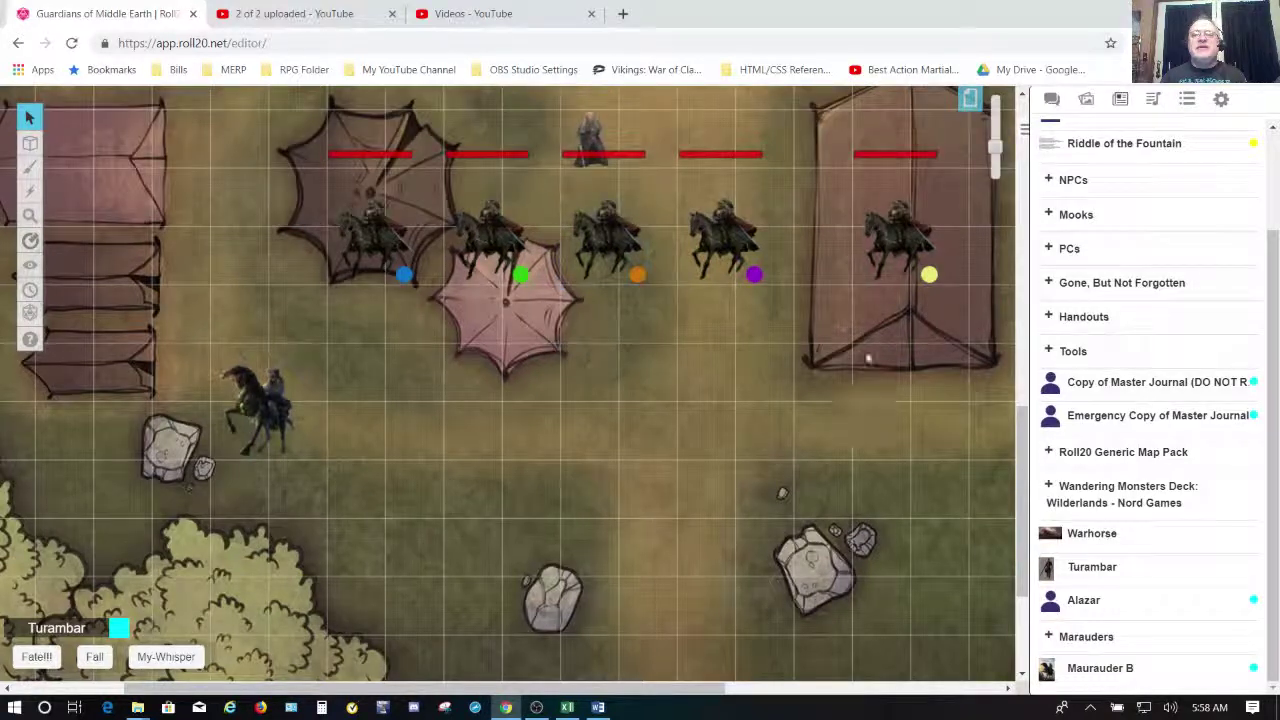
Bring the yellow-marked rider one square back left so it is evenly spaced beside the purple-marked rider.
click(911, 222)
key(Left)
key(Left)
key(Right)
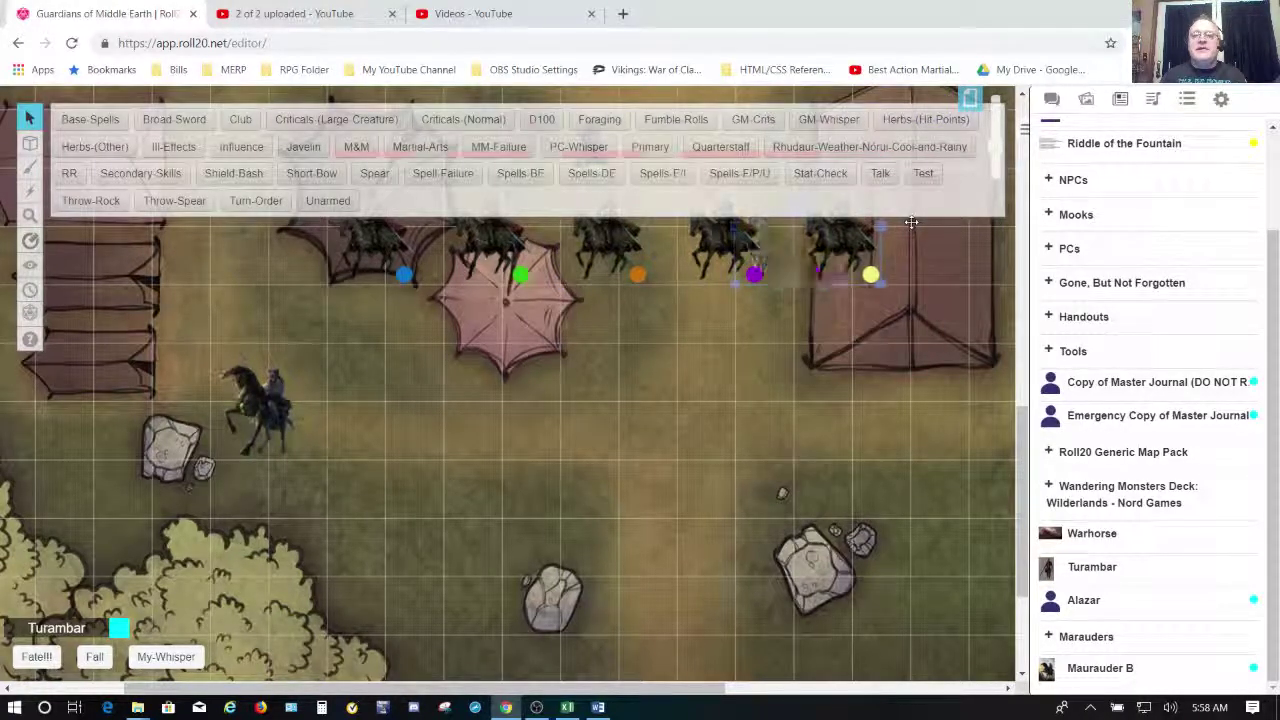
click(818, 432)
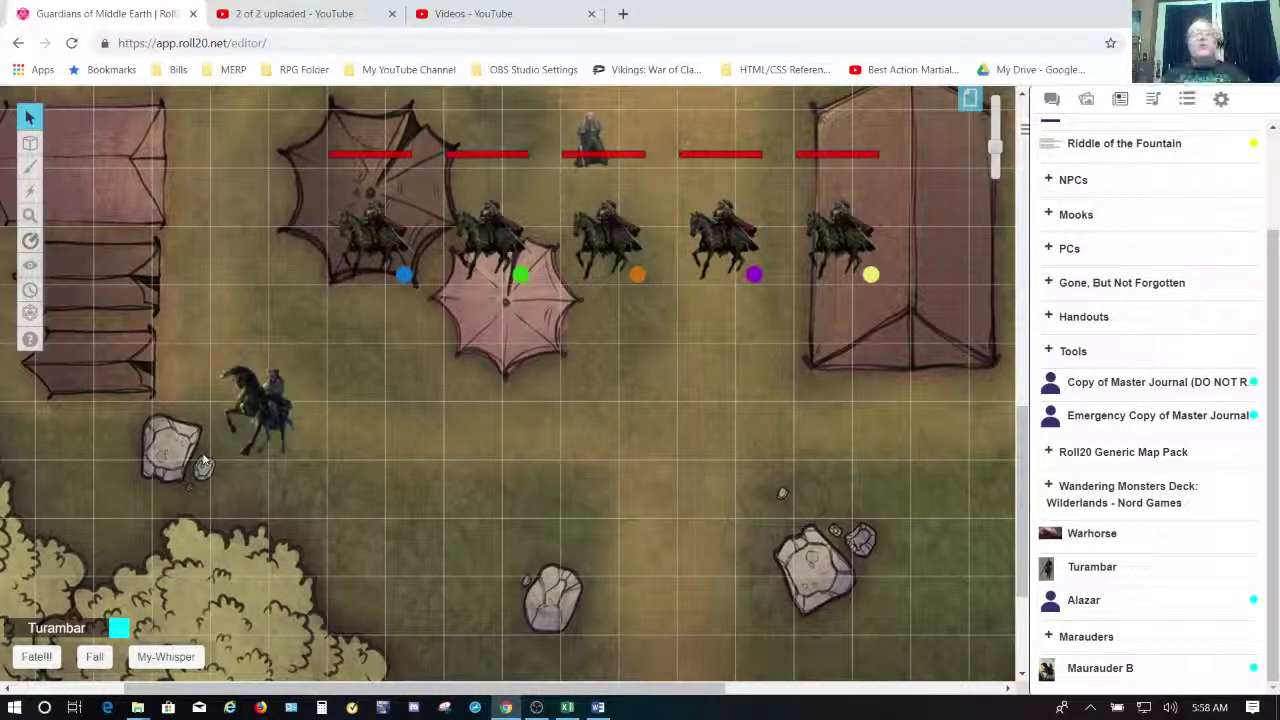
Move the blue-marked rider two squares left, directly above the unmarked rider.
click(394, 240)
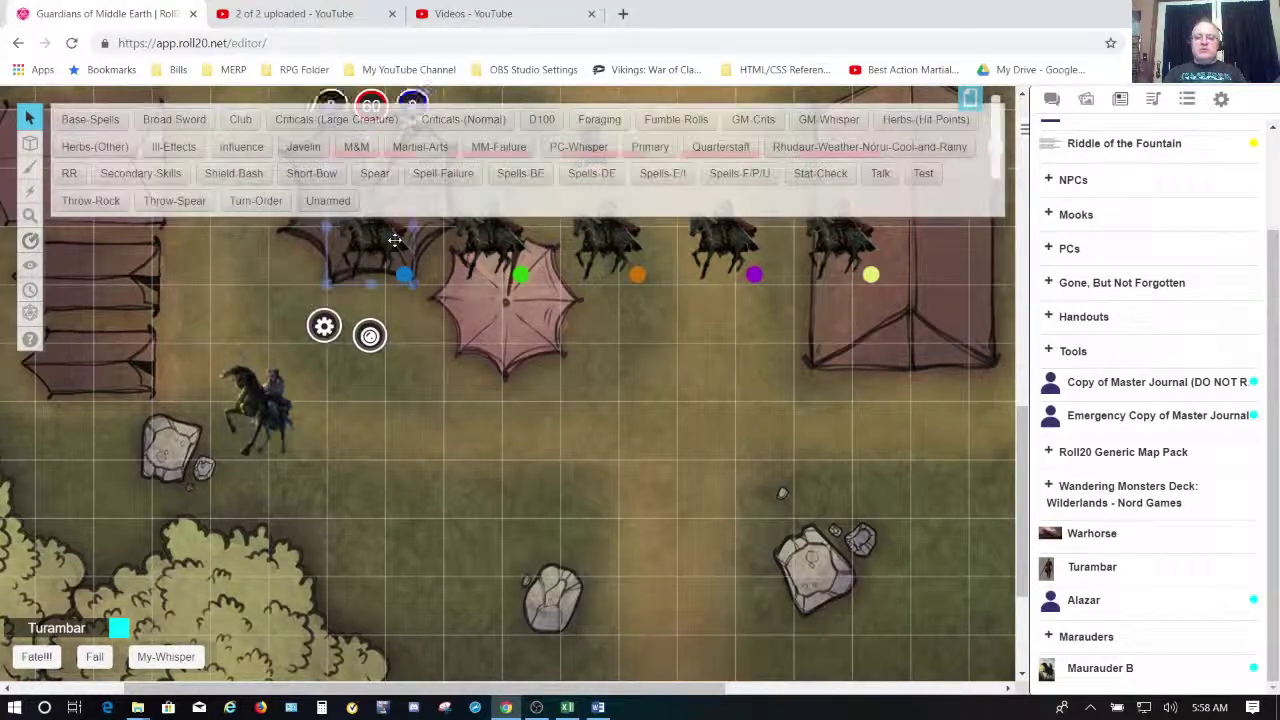
drag(394, 240, 278, 240)
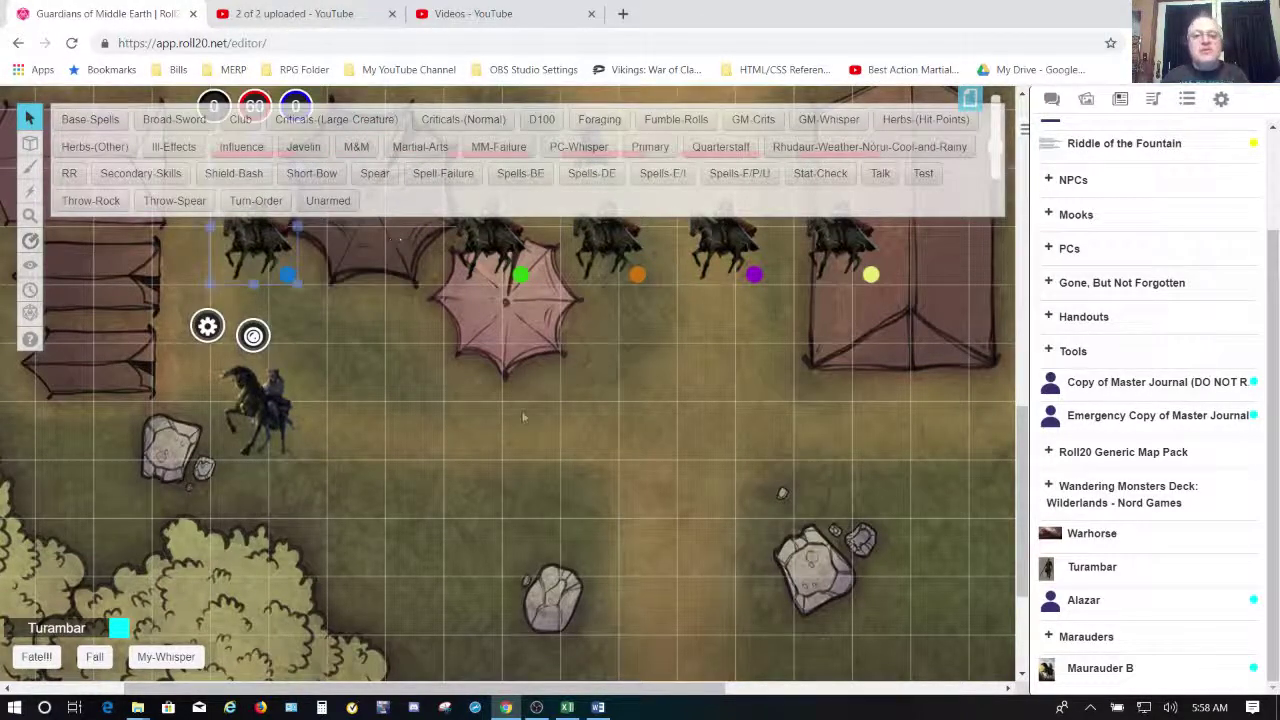
click(521, 416)
Open the Maurauder B character sheet and examine its stat bonuses, primary skills, offensive bonuses and weapon modifiers.
click(265, 420)
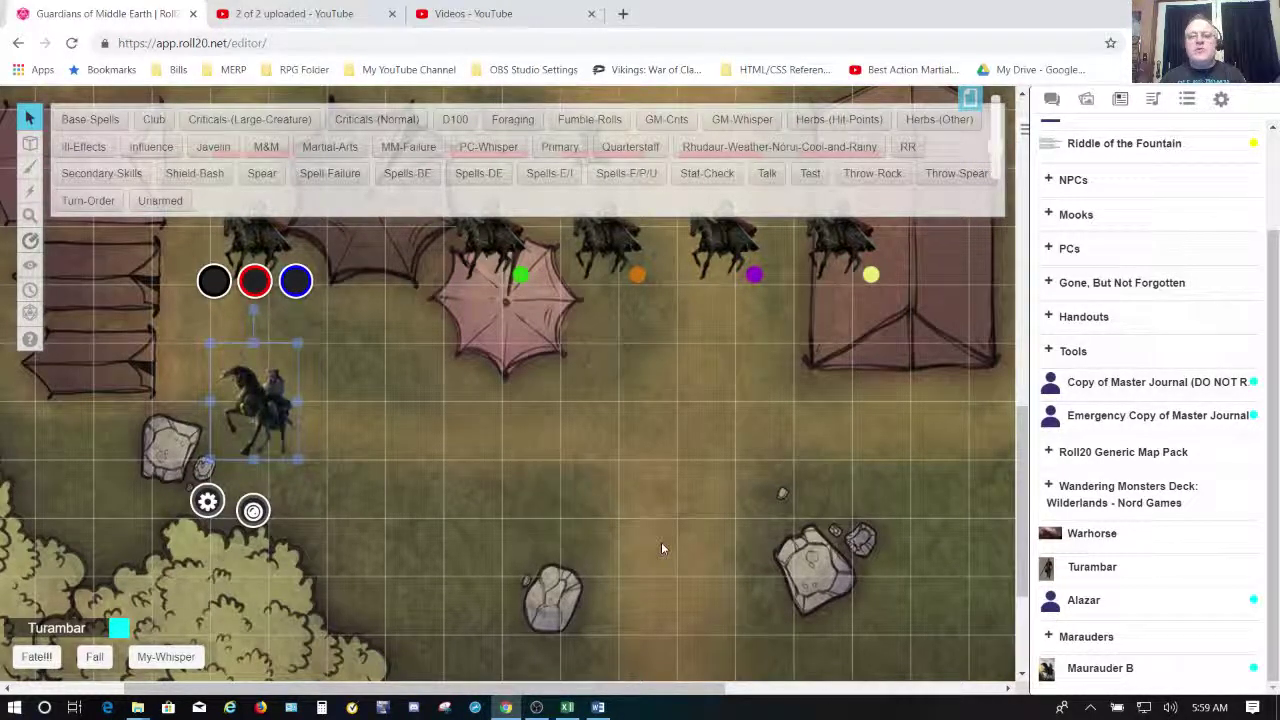
click(1100, 668)
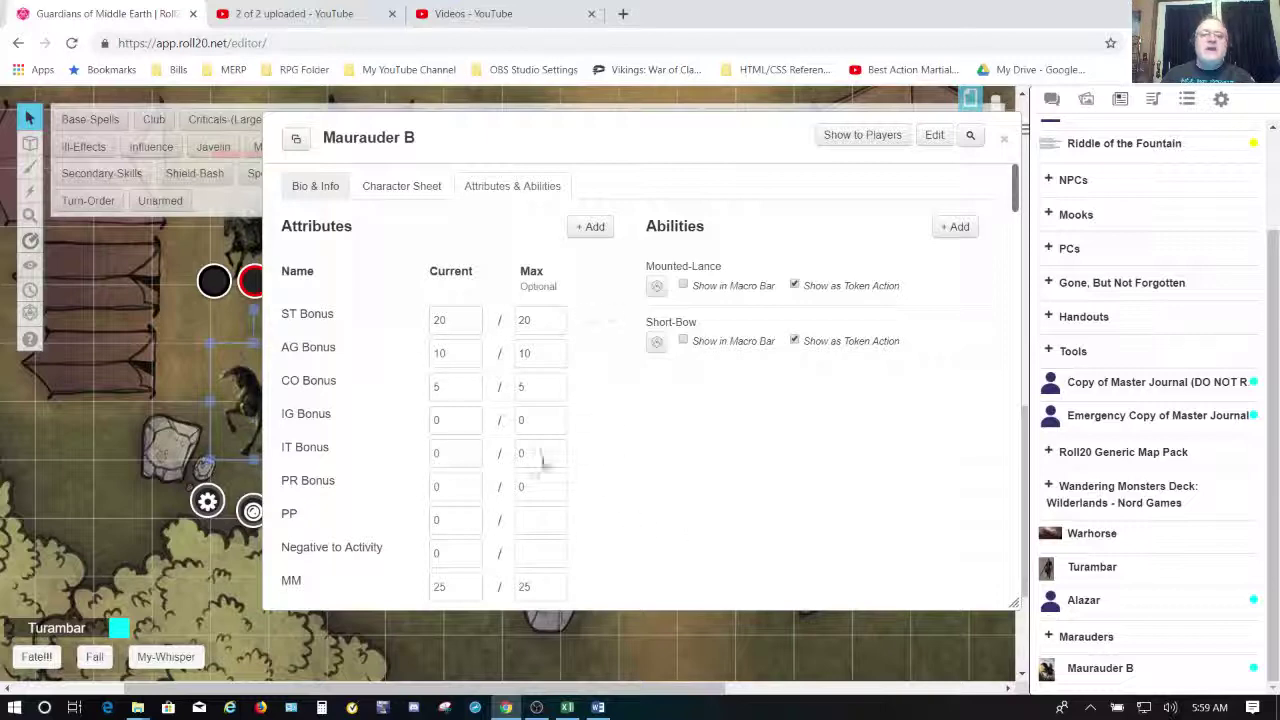
scroll(774, 539, down, 2)
scroll(774, 539, down, 5)
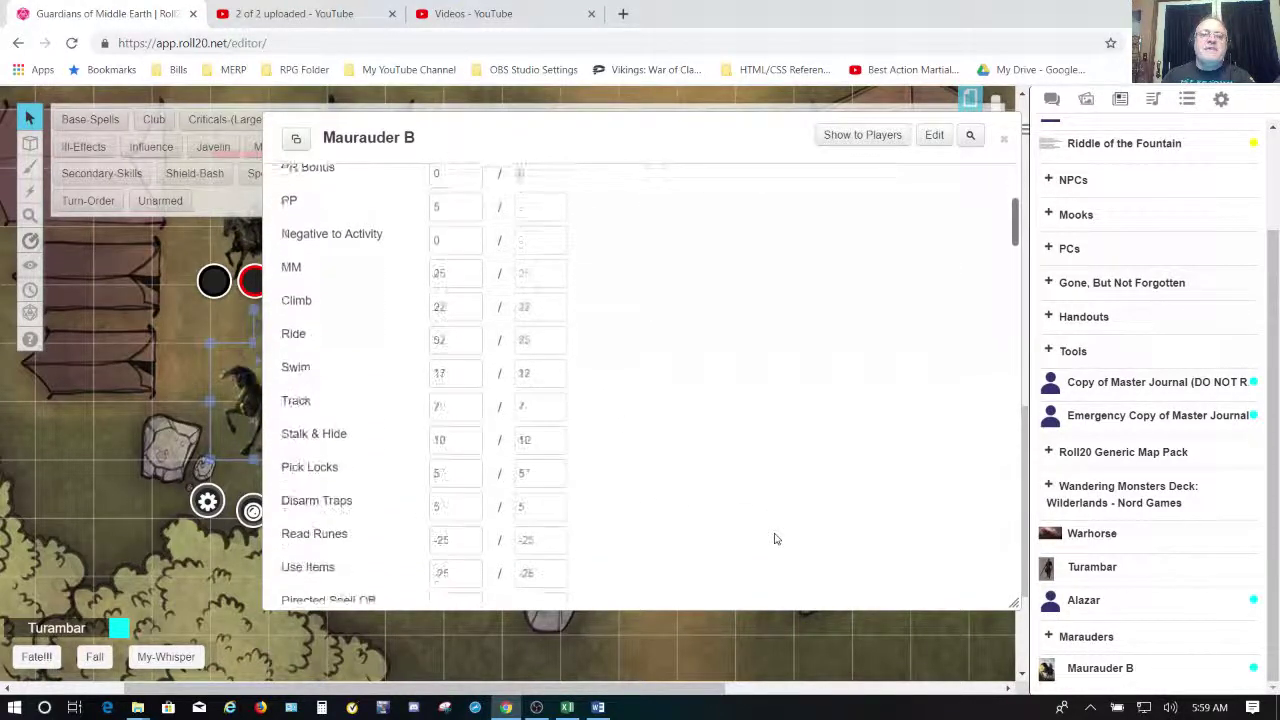
scroll(774, 539, down, 4)
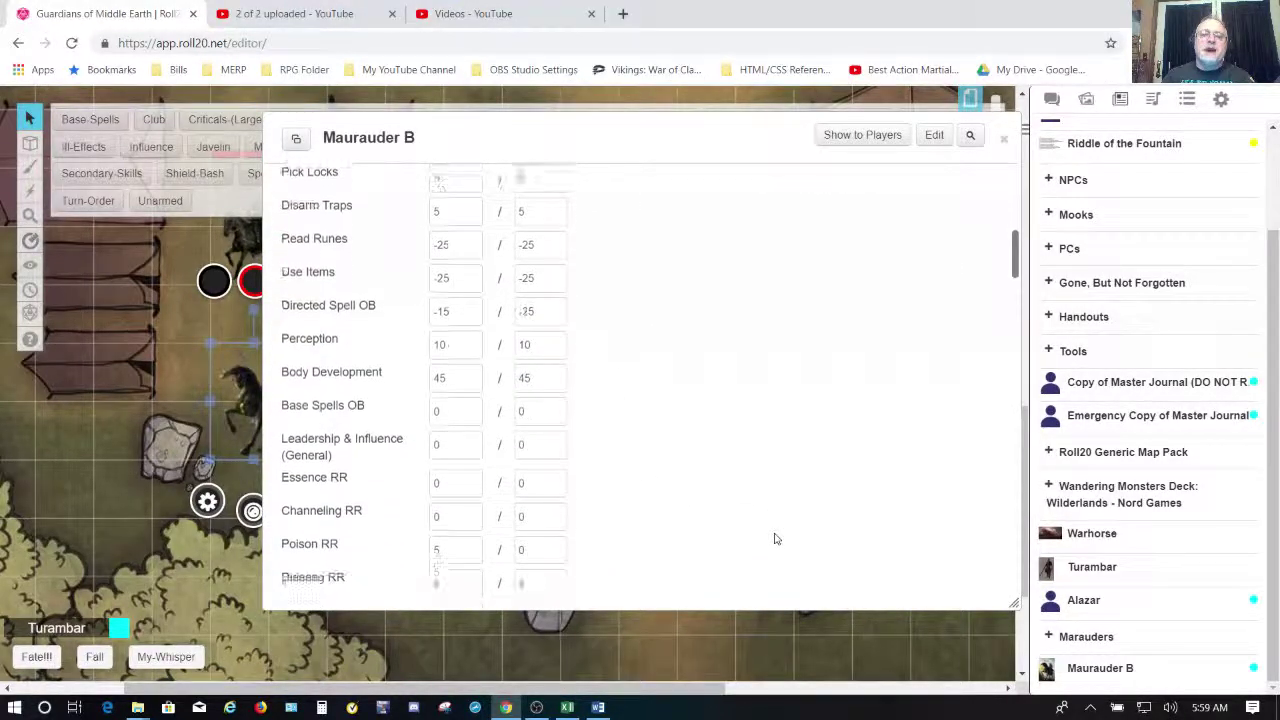
scroll(774, 539, down, 2)
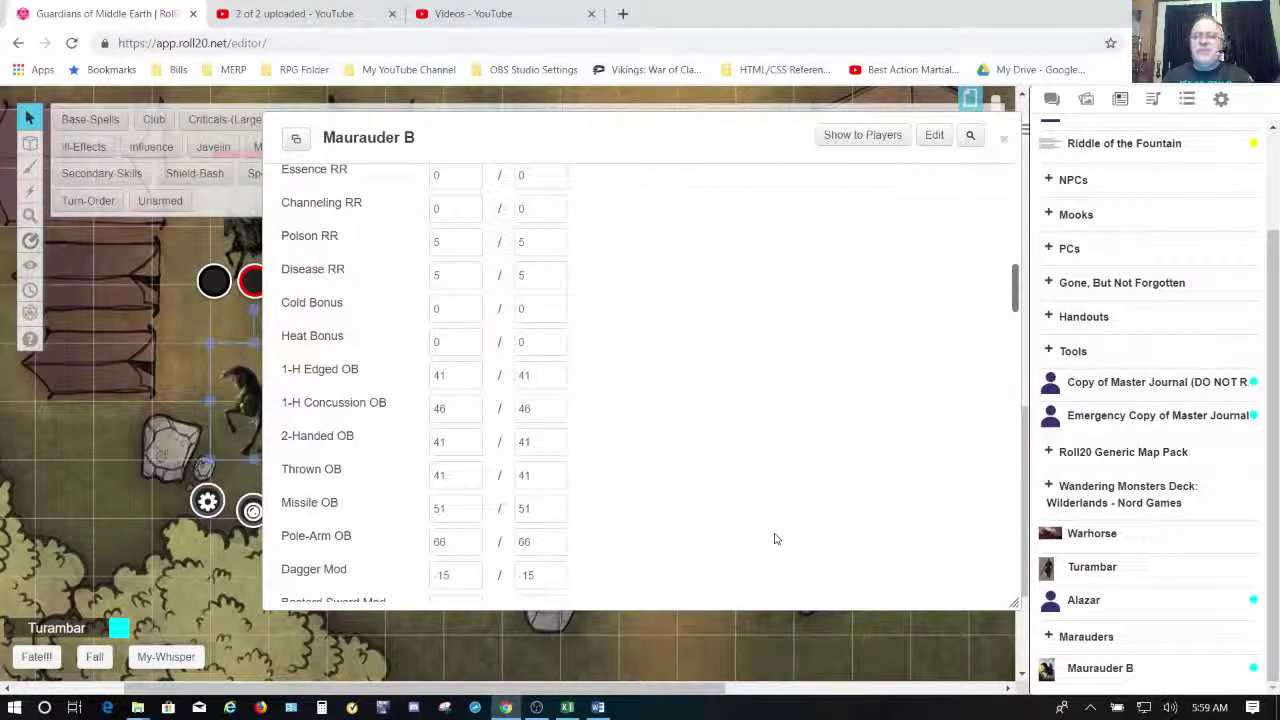
scroll(774, 539, down, 2)
scroll(774, 539, down, 2)
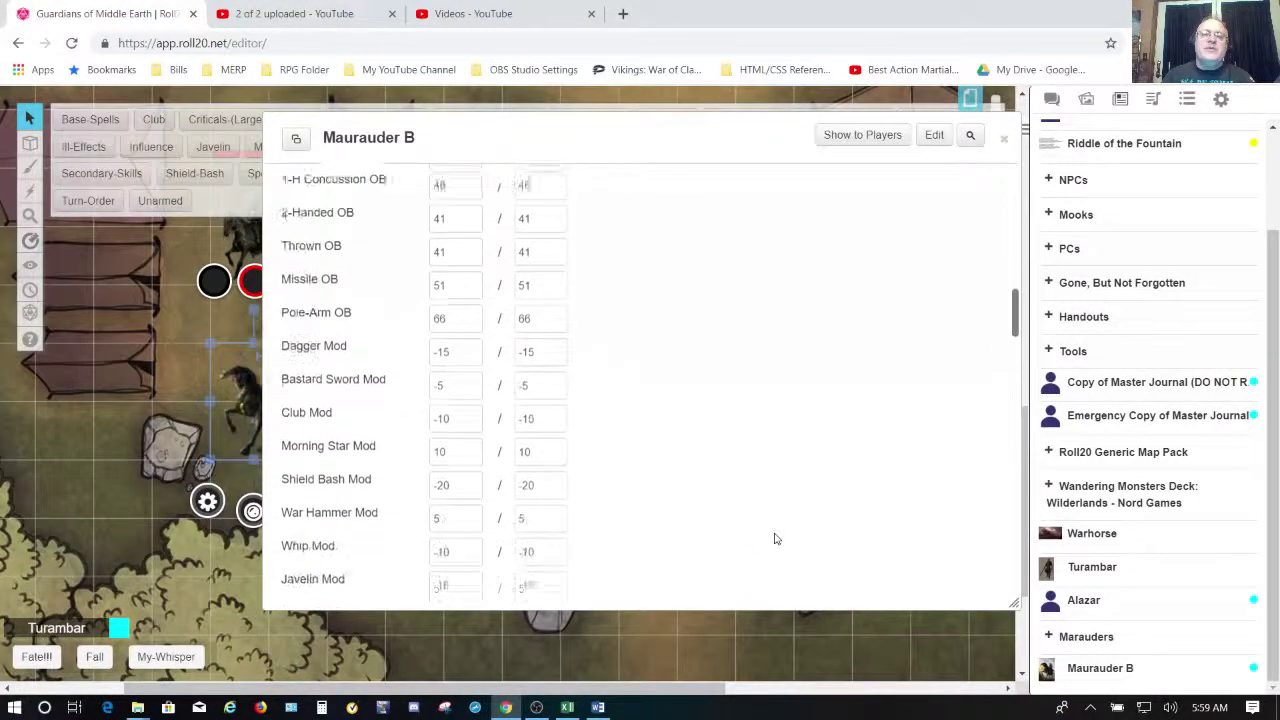
scroll(774, 539, down, 1)
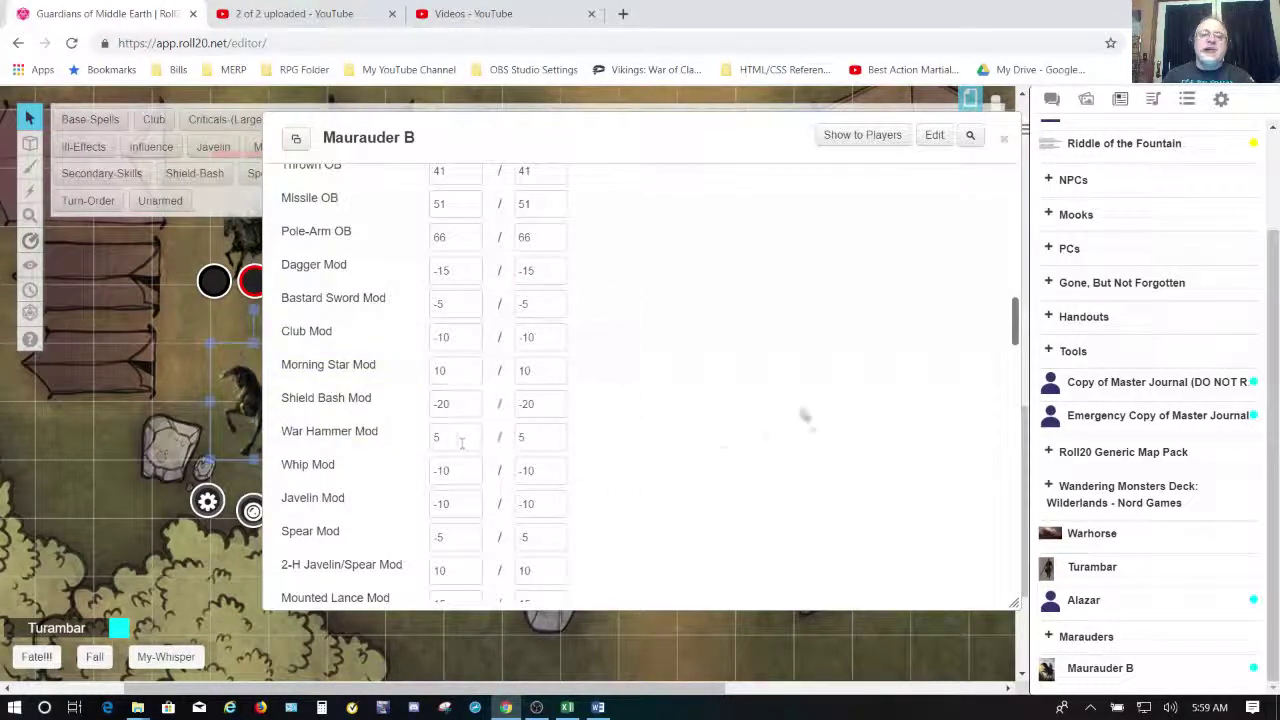
scroll(803, 413, down, 4)
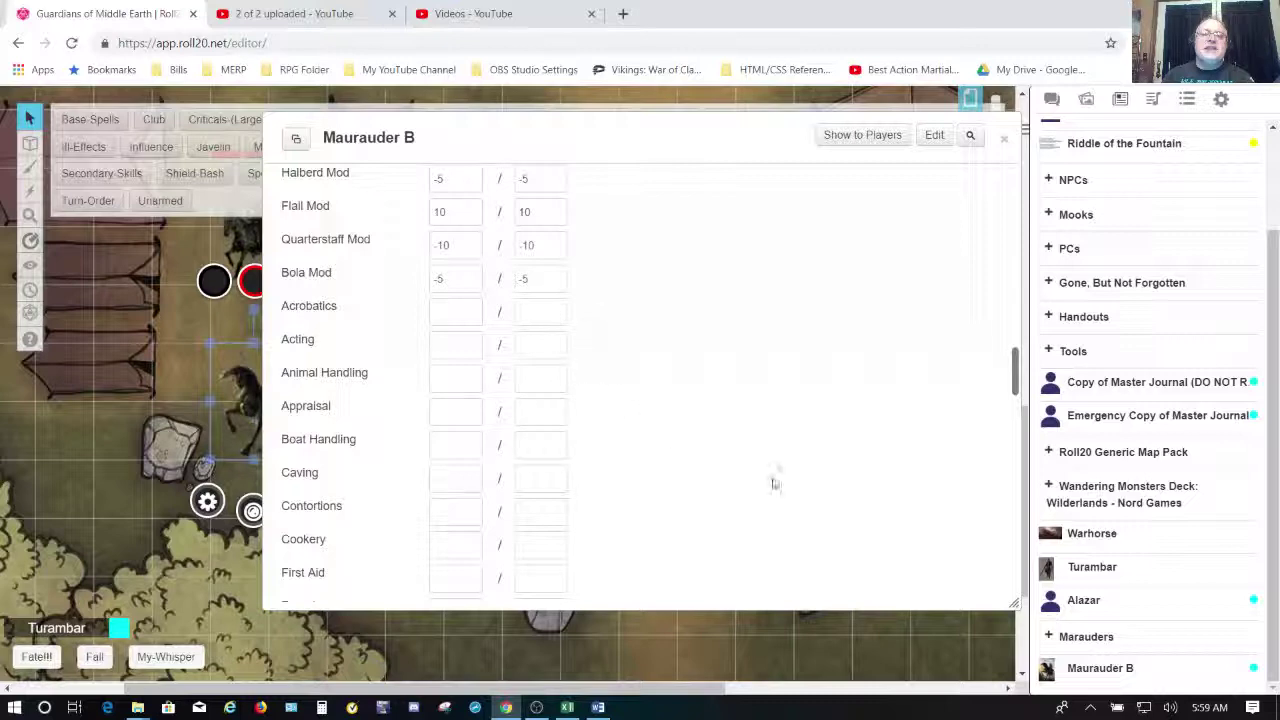
Look through Maurauder B's secondary skills from Acrobatics to Adrenal Defense, and return to the beginning of the attribute list.
scroll(774, 484, down, 2)
scroll(772, 484, down, 3)
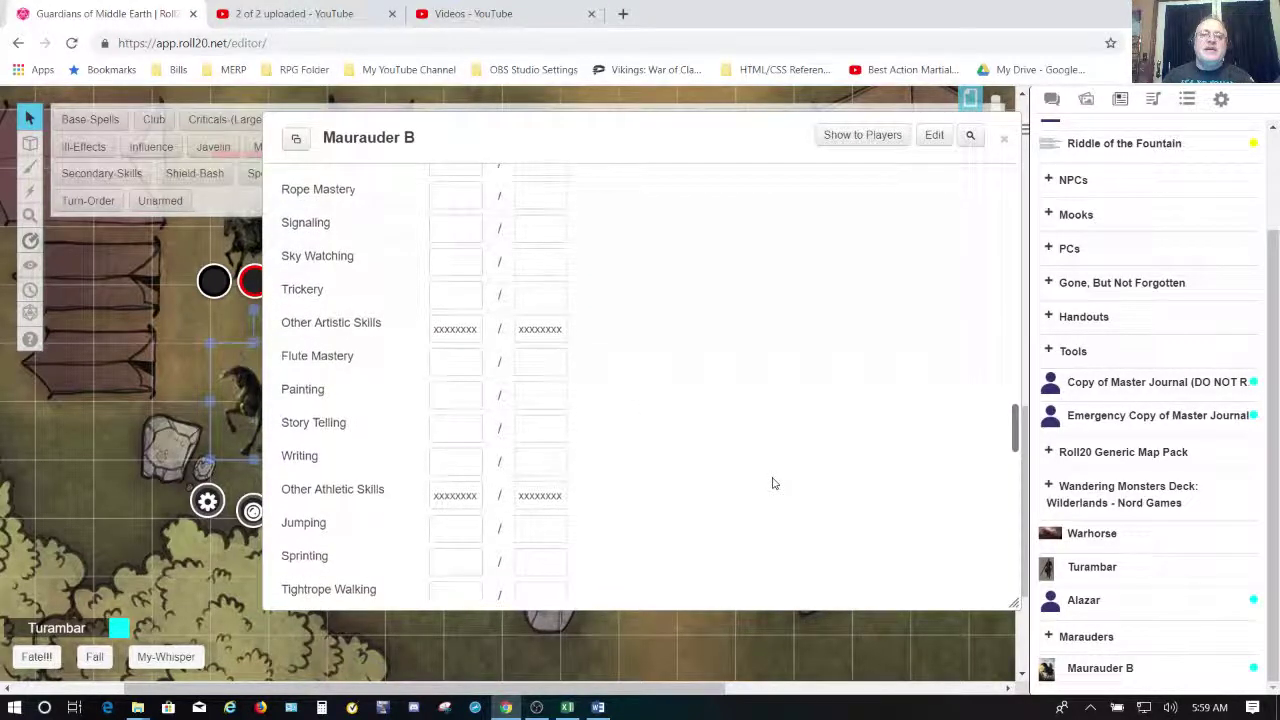
scroll(772, 484, up, 3)
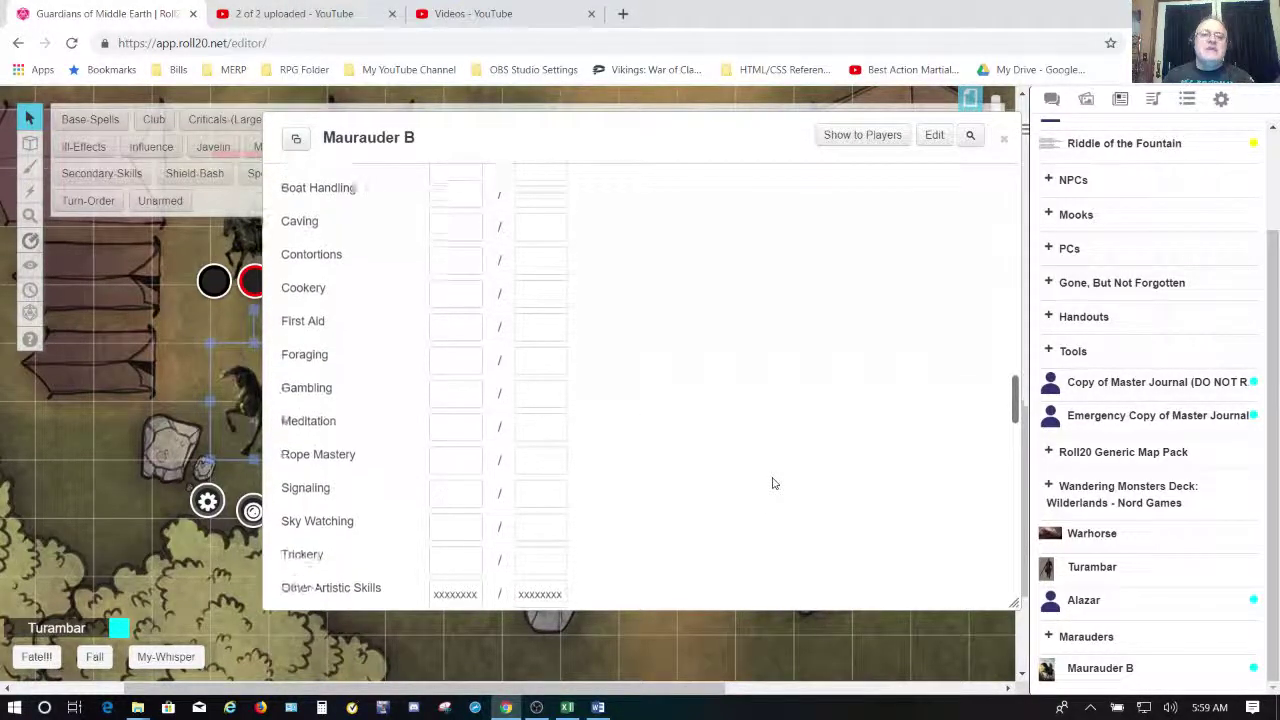
scroll(772, 484, up, 1)
scroll(772, 484, up, 2)
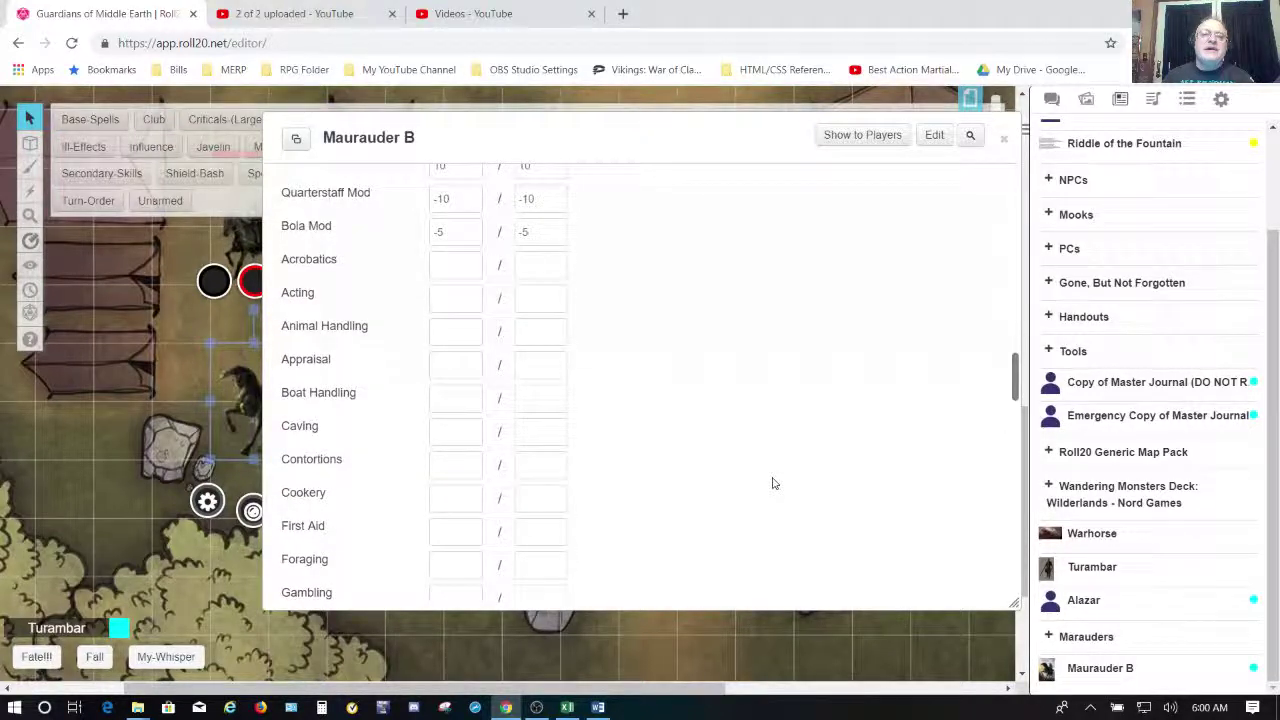
scroll(772, 484, down, 10)
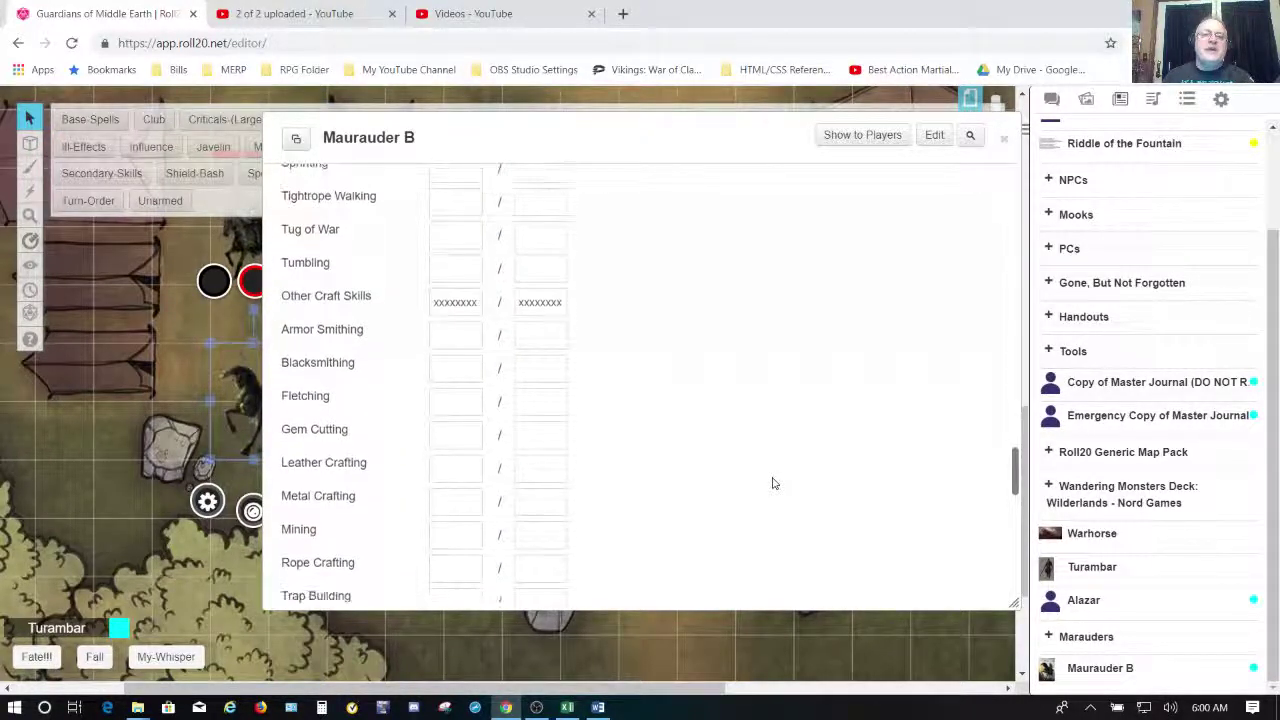
scroll(772, 484, down, 8)
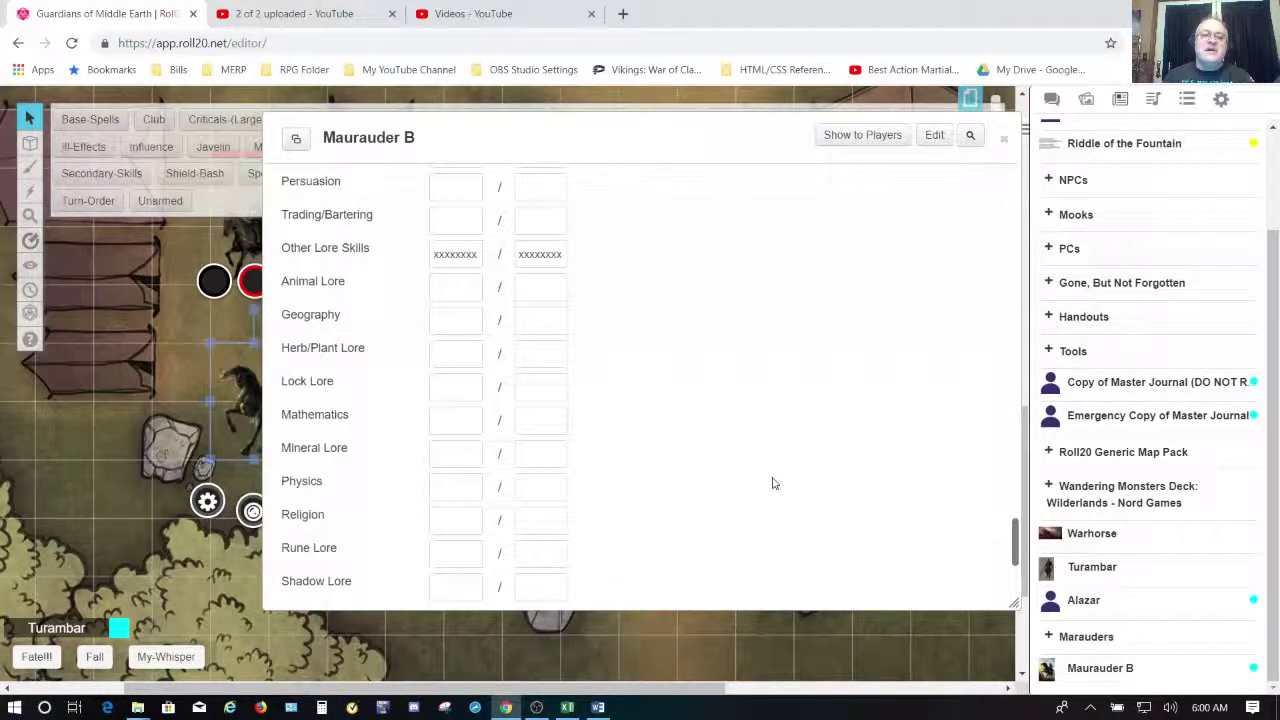
scroll(772, 484, down, 4)
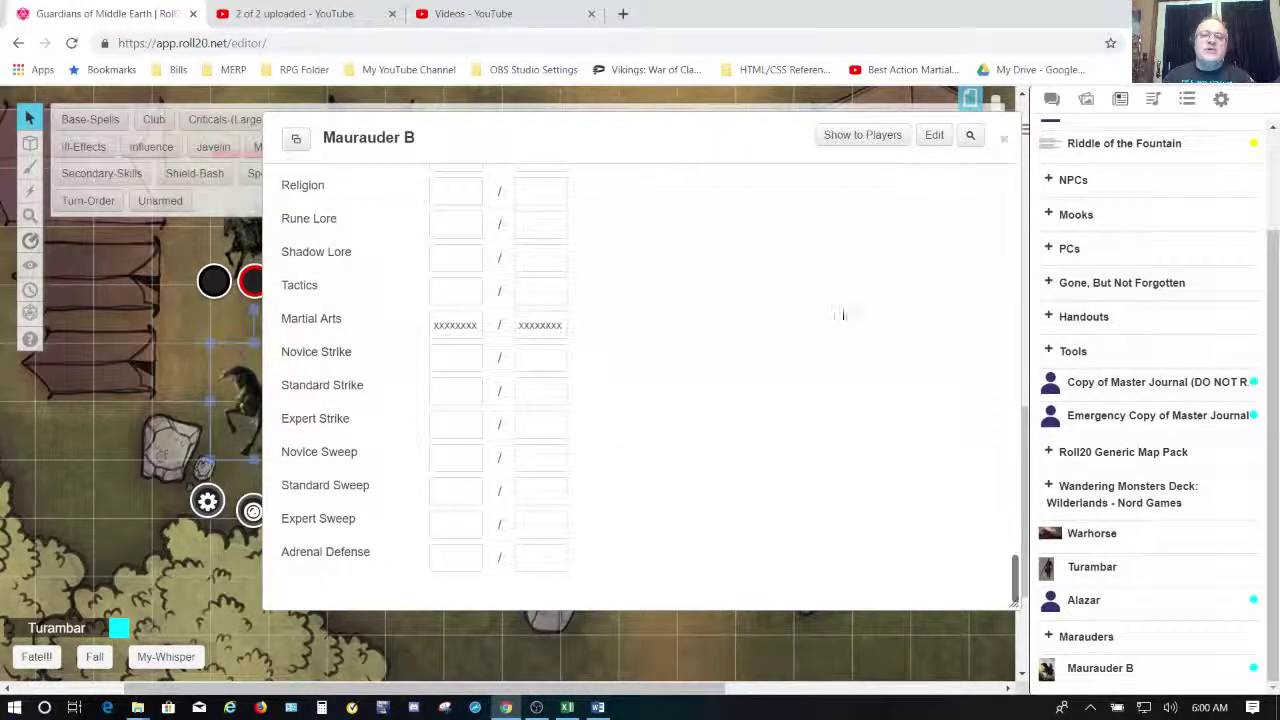
scroll(847, 325, up, 20)
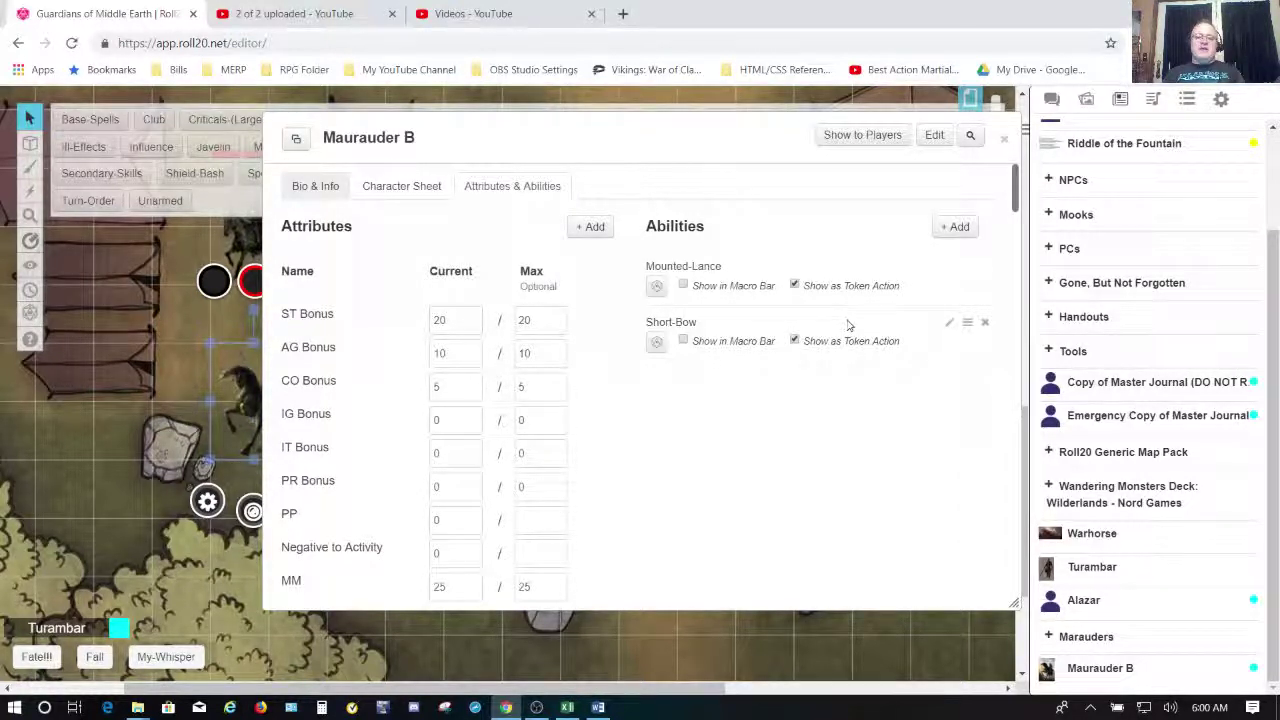
scroll(800, 518, down, 10)
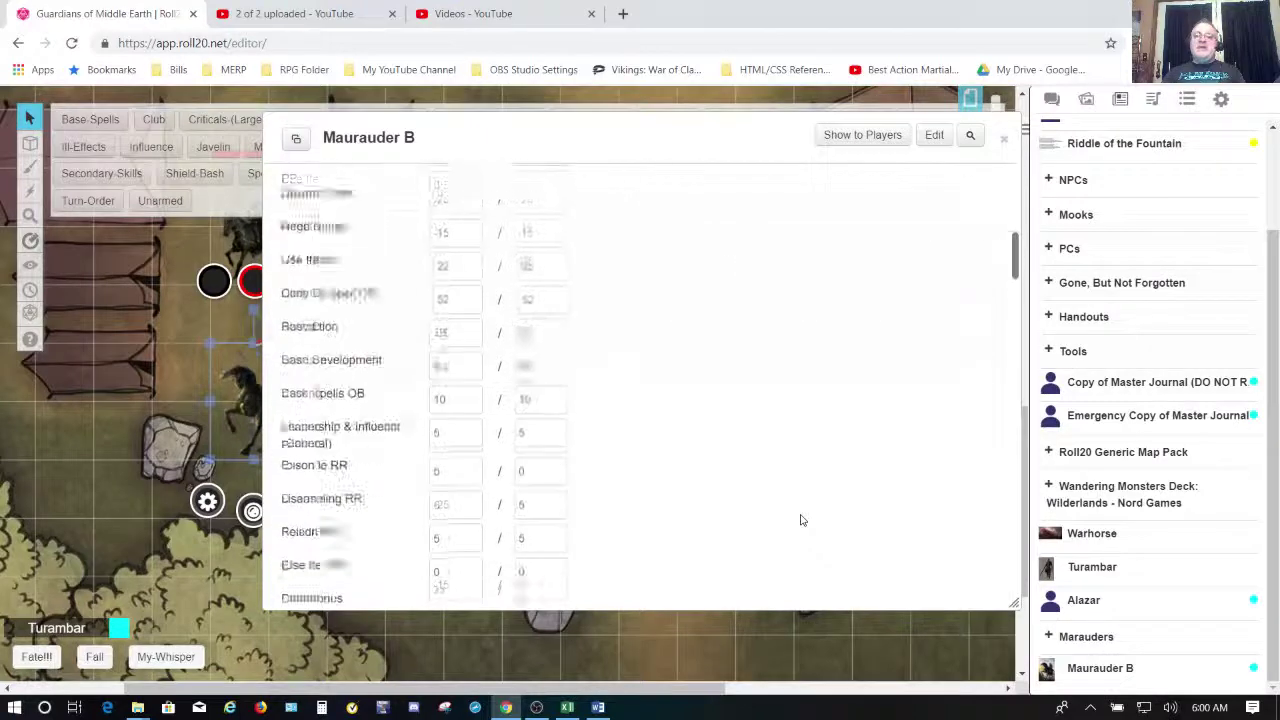
scroll(800, 518, down, 10)
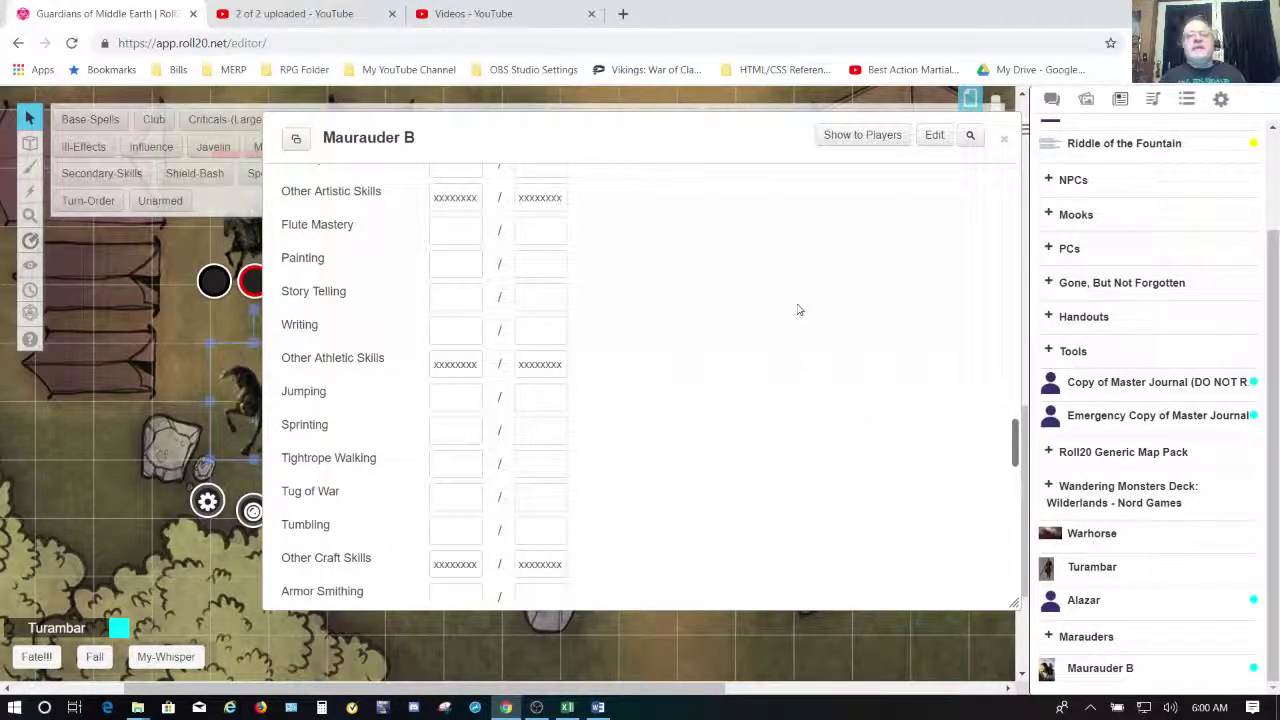
scroll(798, 310, up, 10)
scroll(798, 310, up, 5)
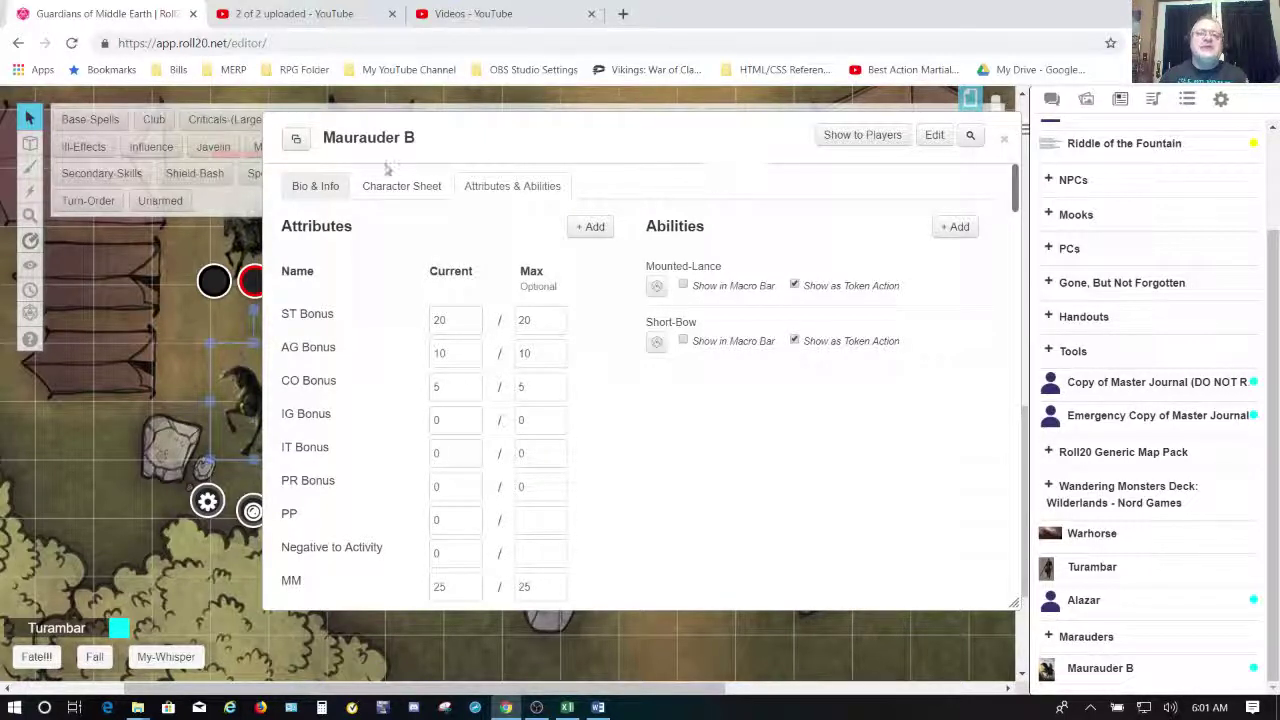
Examine Maurauder B's editing settings, including journal access, control permissions and default token, and close the character without saving changes.
click(936, 136)
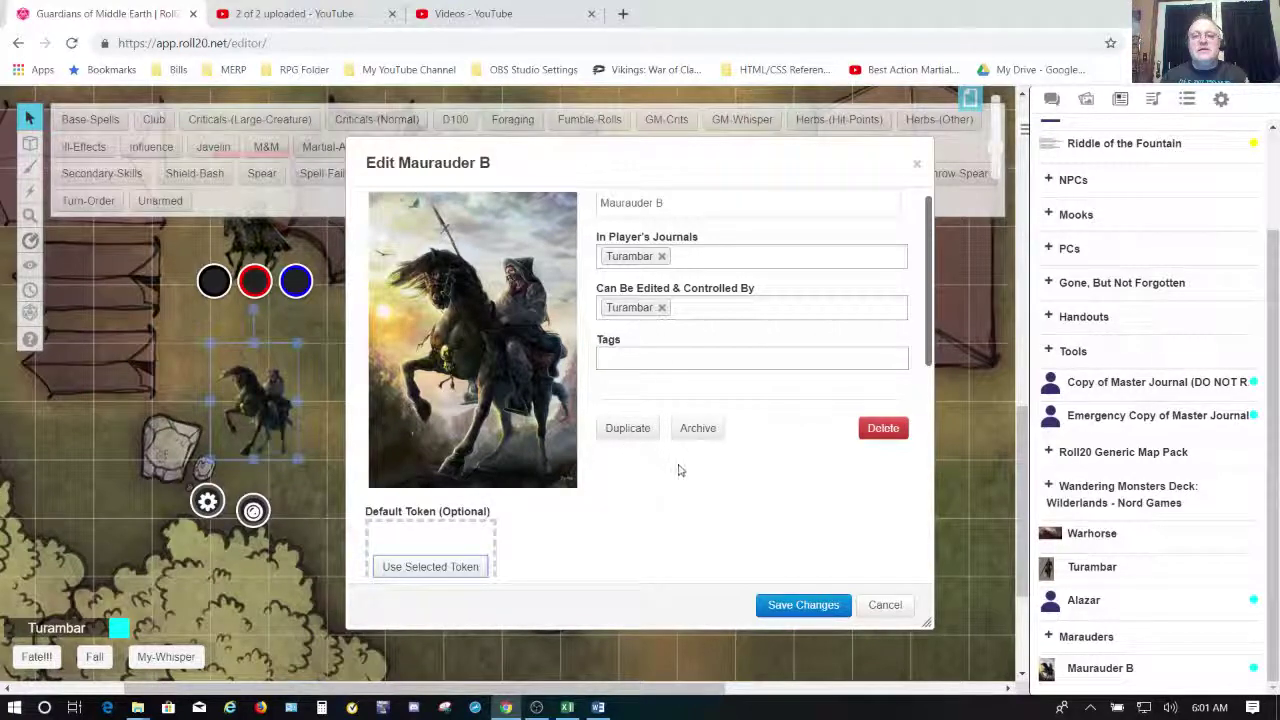
scroll(765, 532, down, 3)
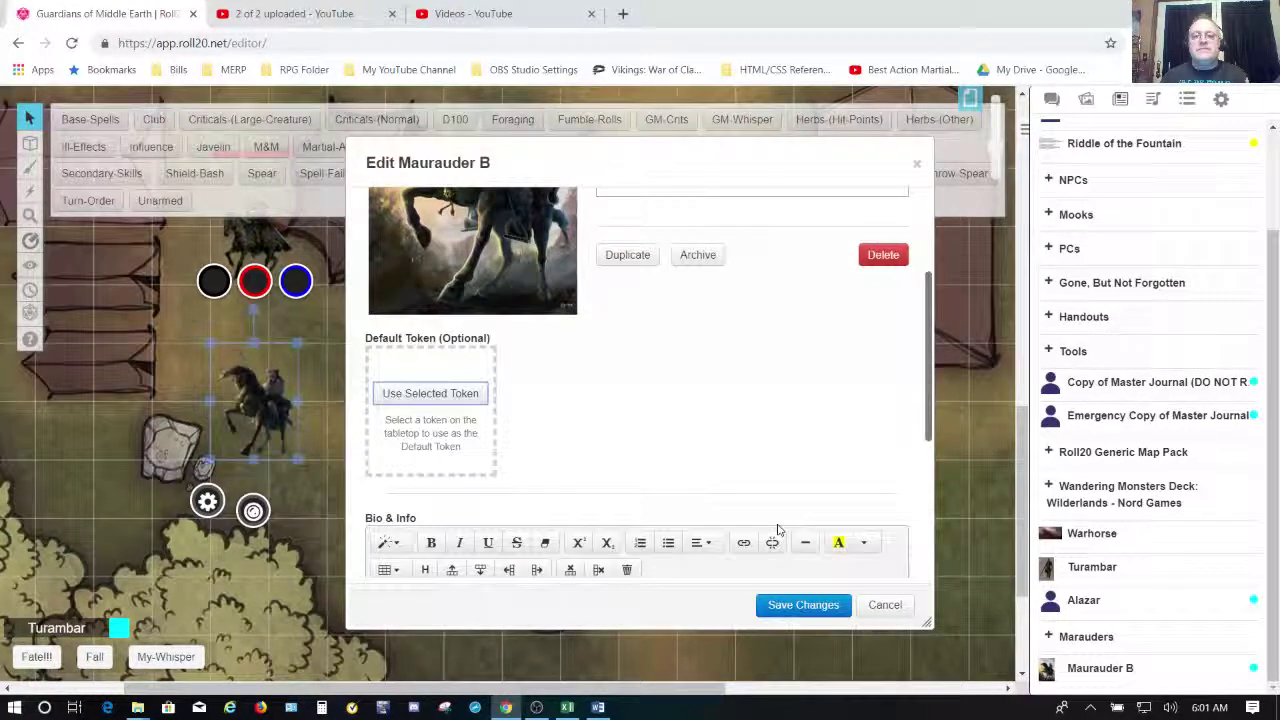
scroll(778, 530, up, 3)
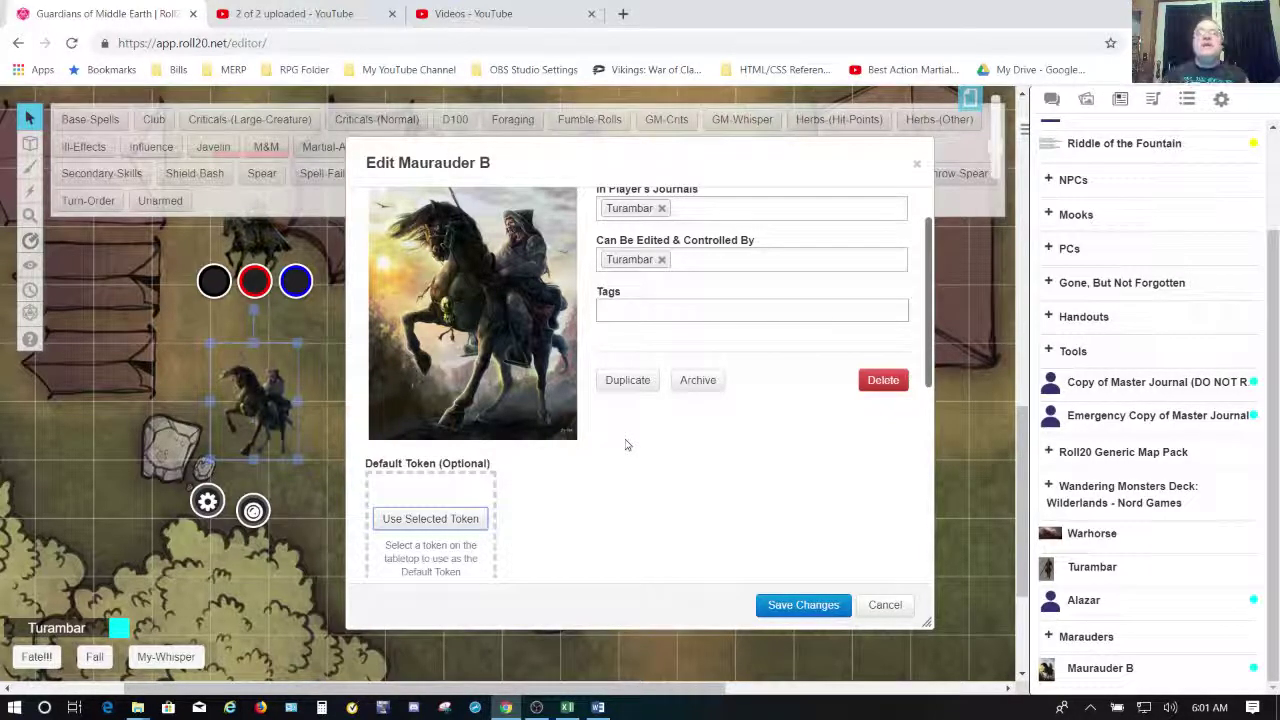
click(884, 605)
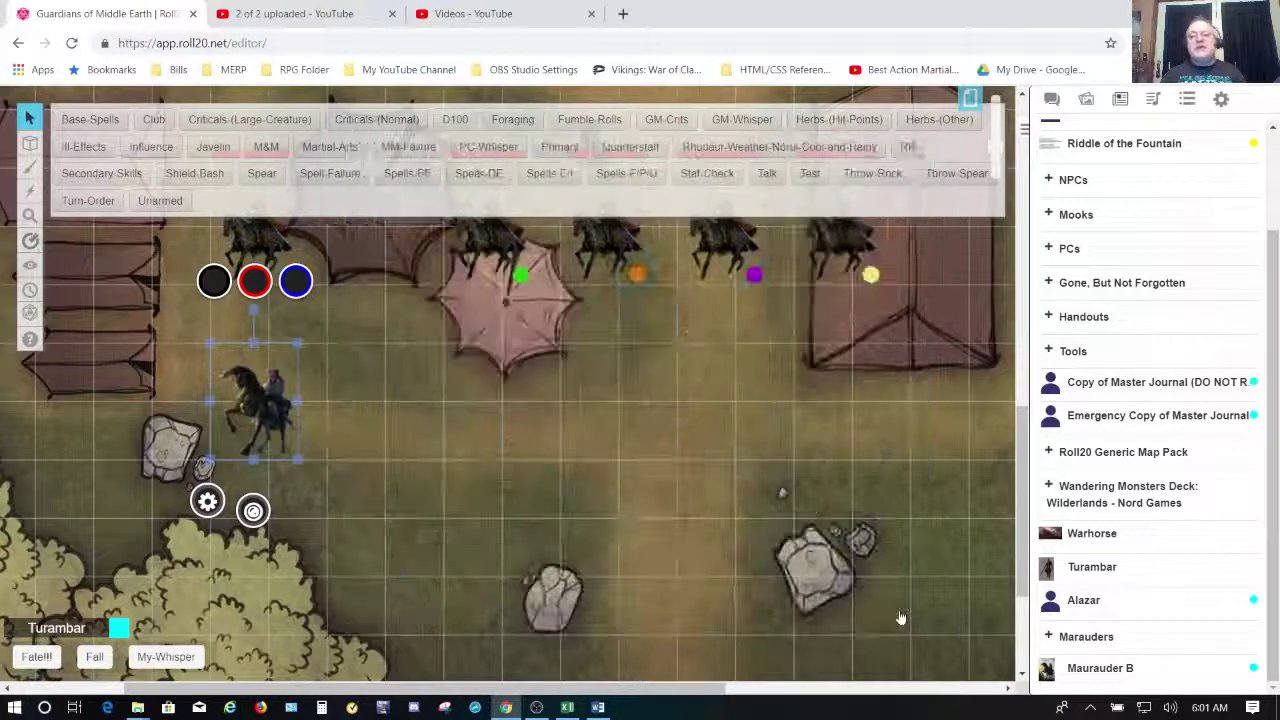
double_click(230, 427)
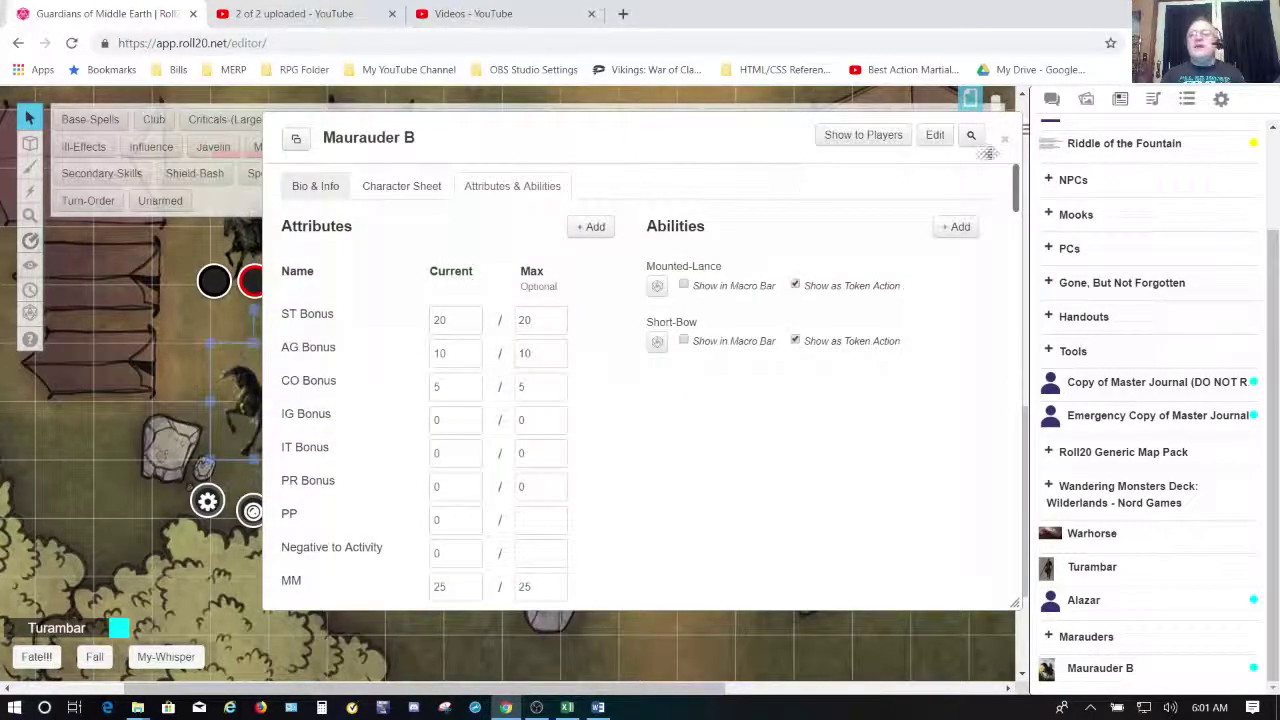
click(1003, 139)
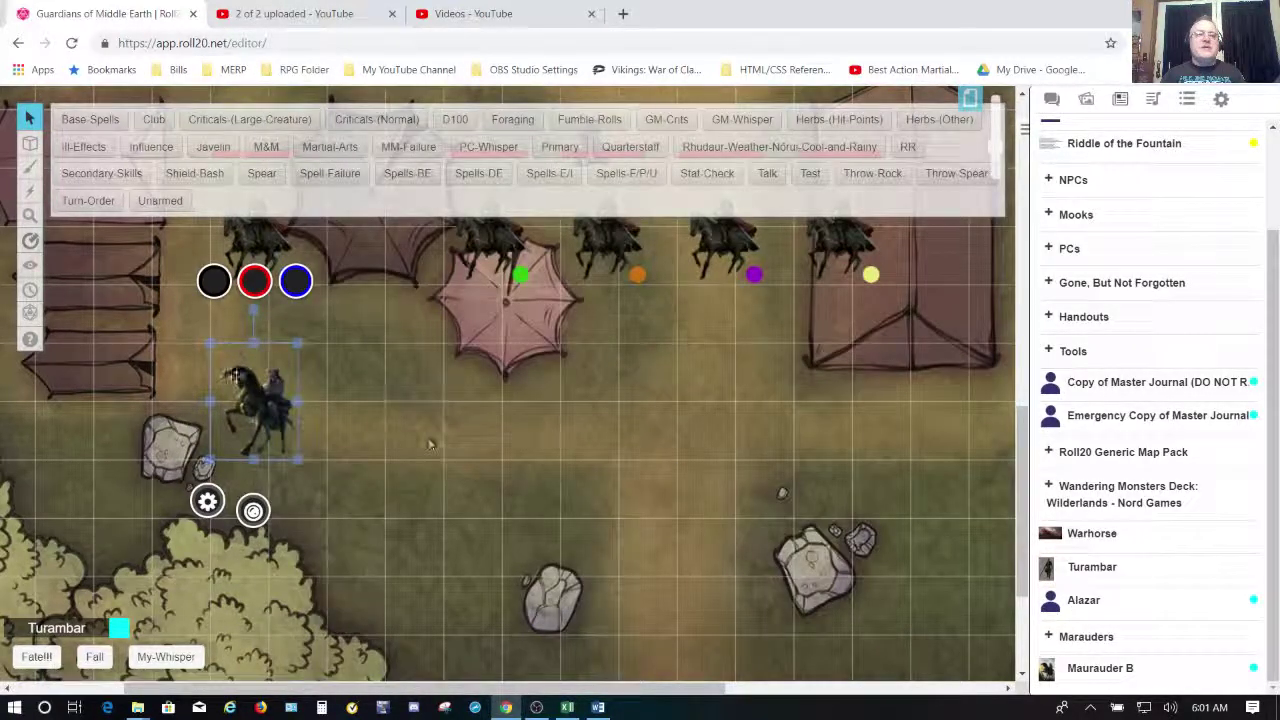
Add a blue status marker to the unmarked rider token beside the rocks.
click(253, 511)
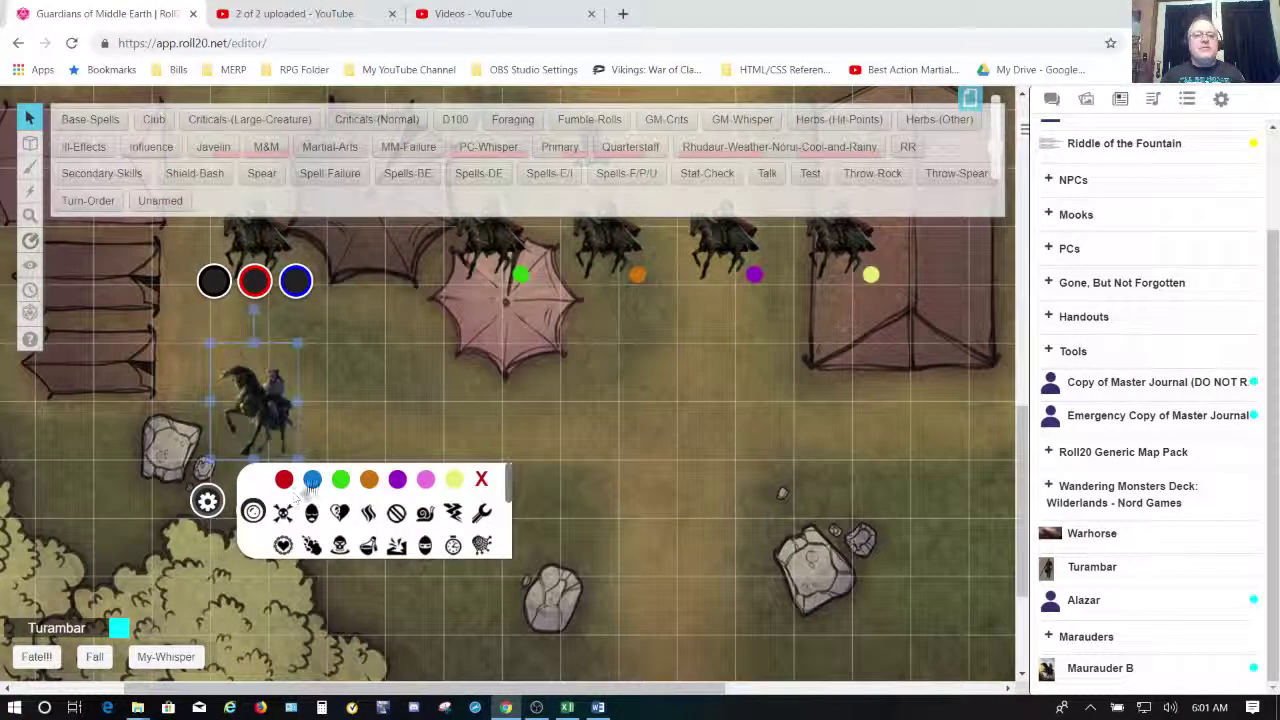
click(313, 482)
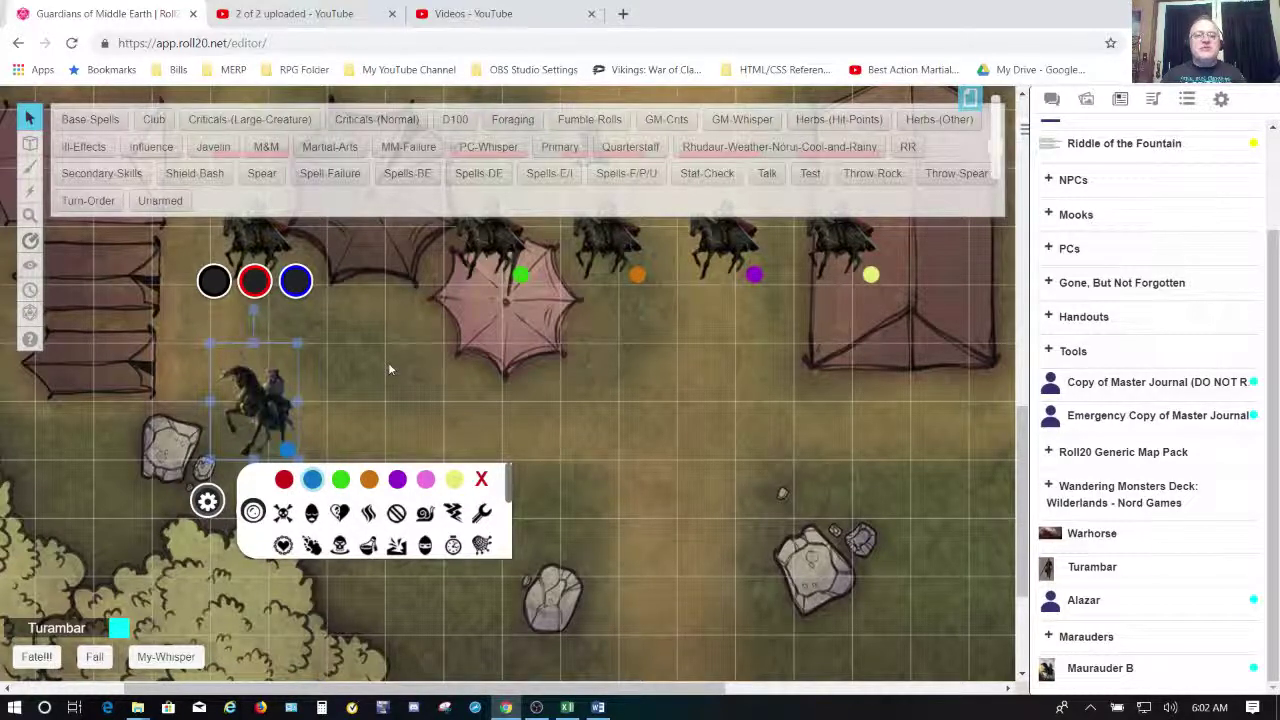
click(252, 404)
Open the newly blue-marked rider's token settings and make it represent the Maurauder B character.
double_click(252, 404)
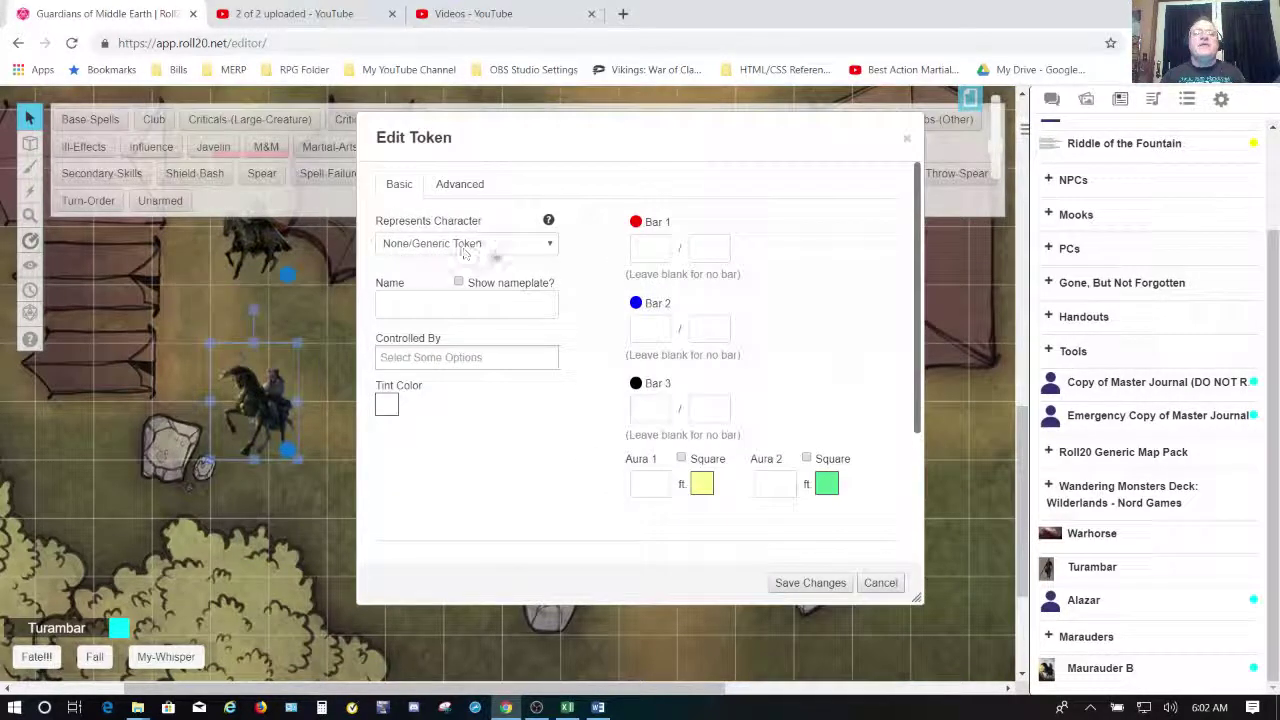
click(494, 254)
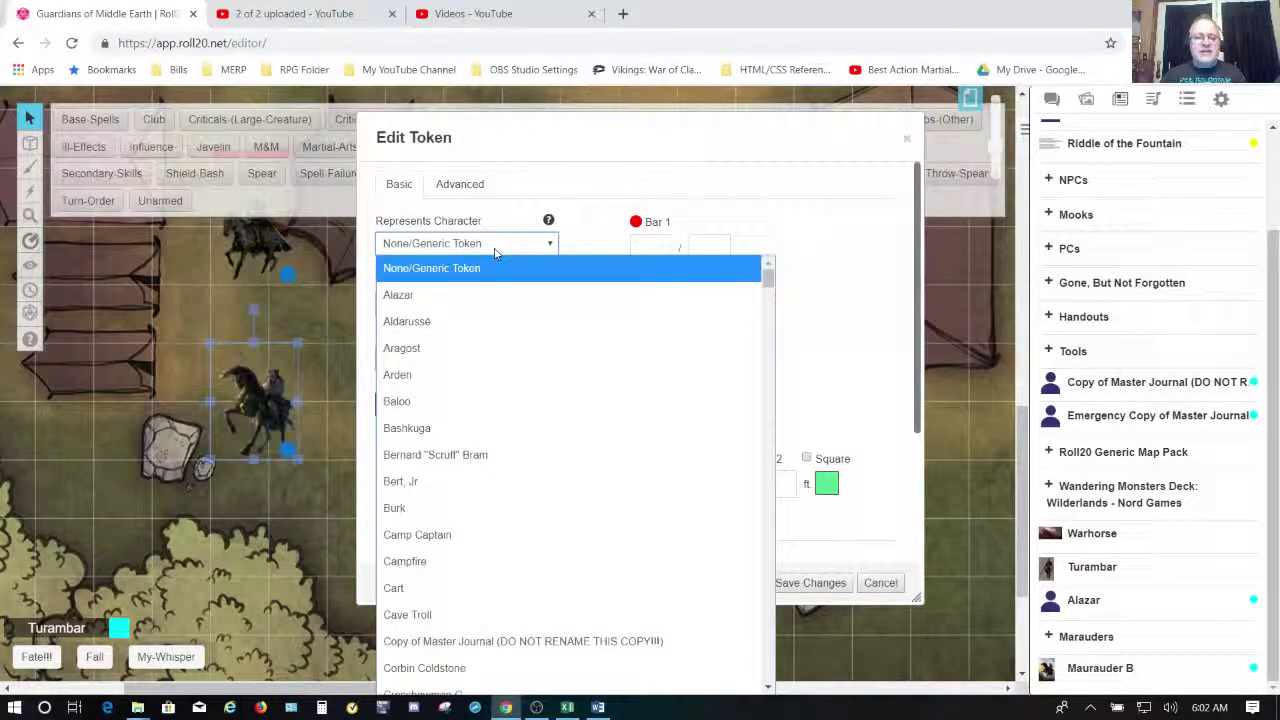
key(m)
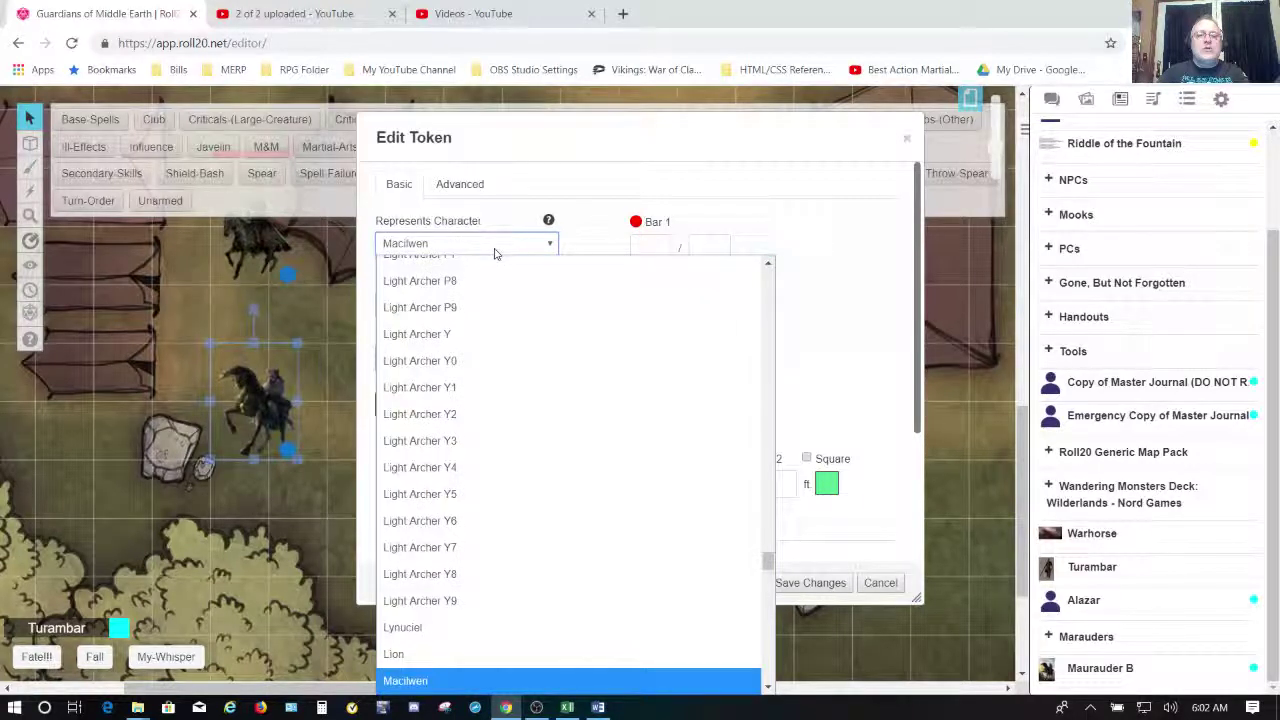
key(m)
key(m)
key(m)
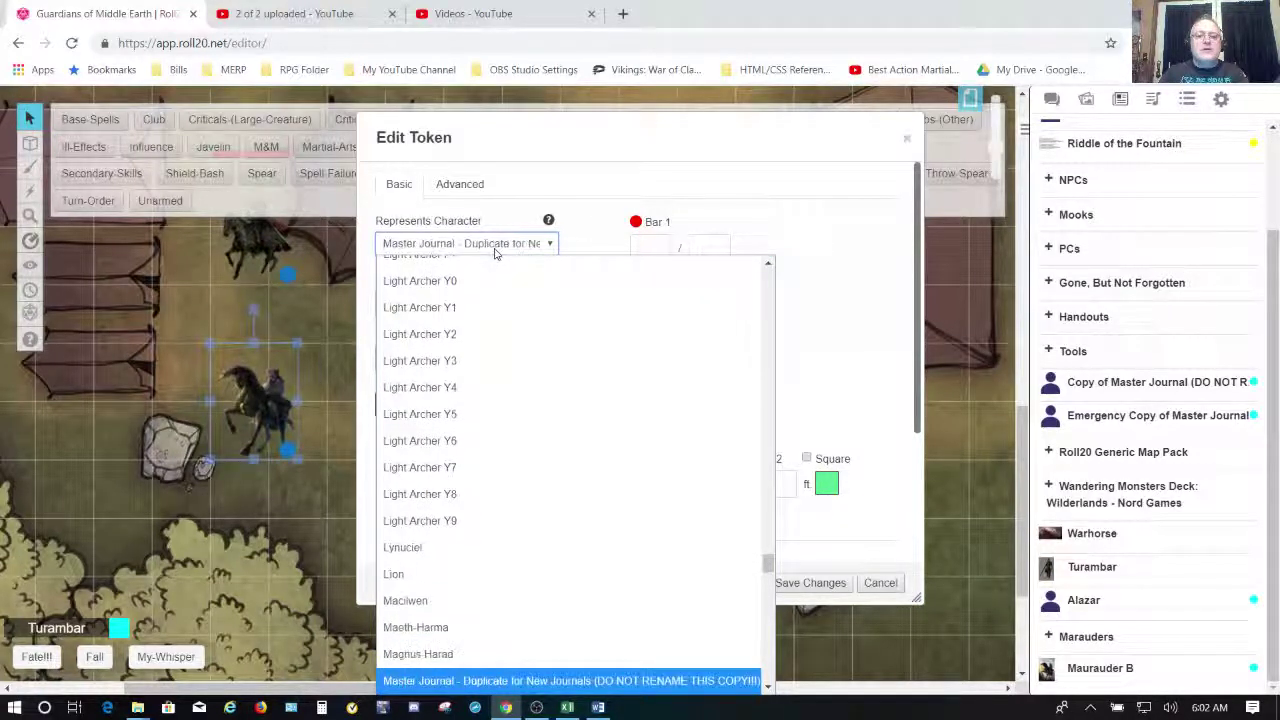
key(m)
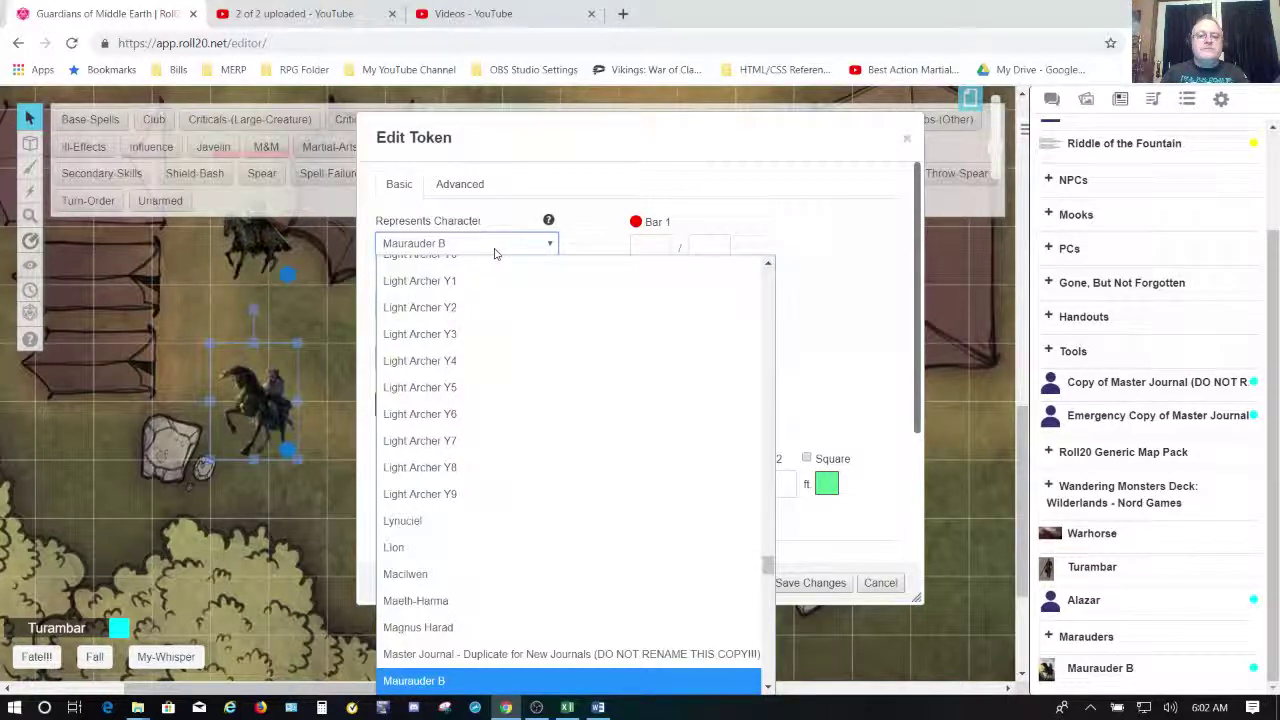
key(Return)
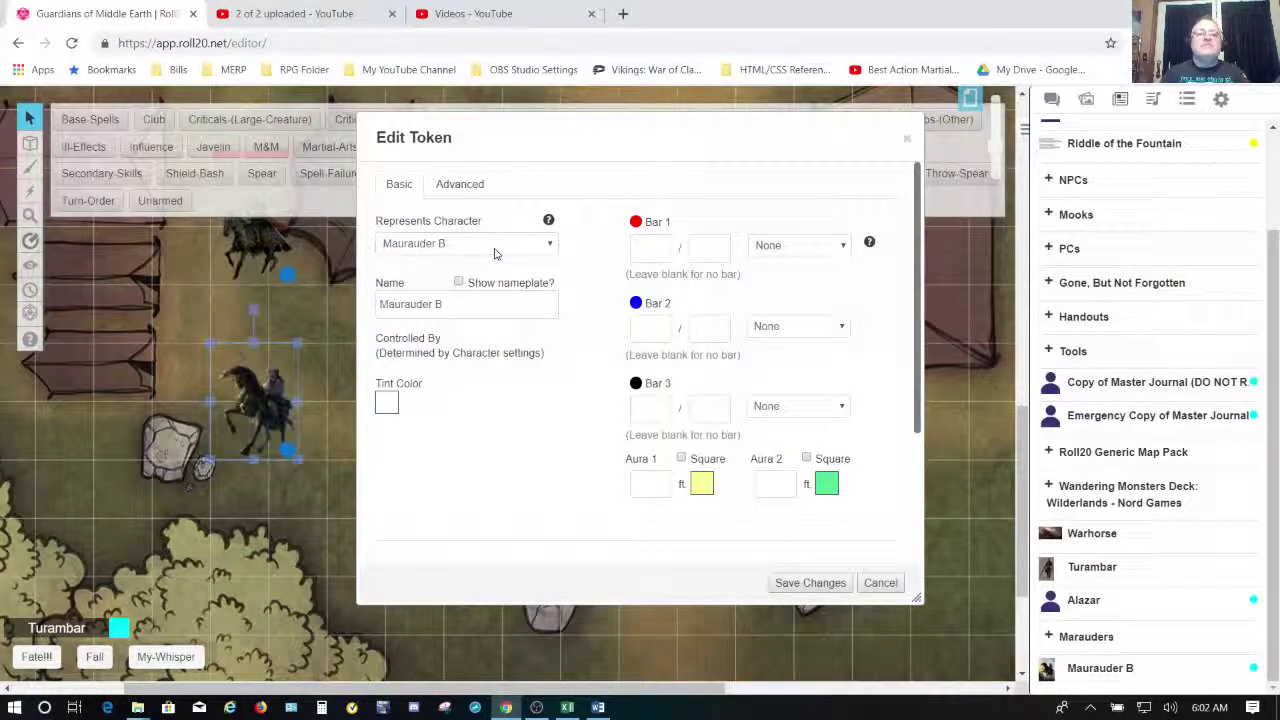
Set the token's emitted light to a 5 ft. radius with dim light starting at 1 ft.
click(460, 184)
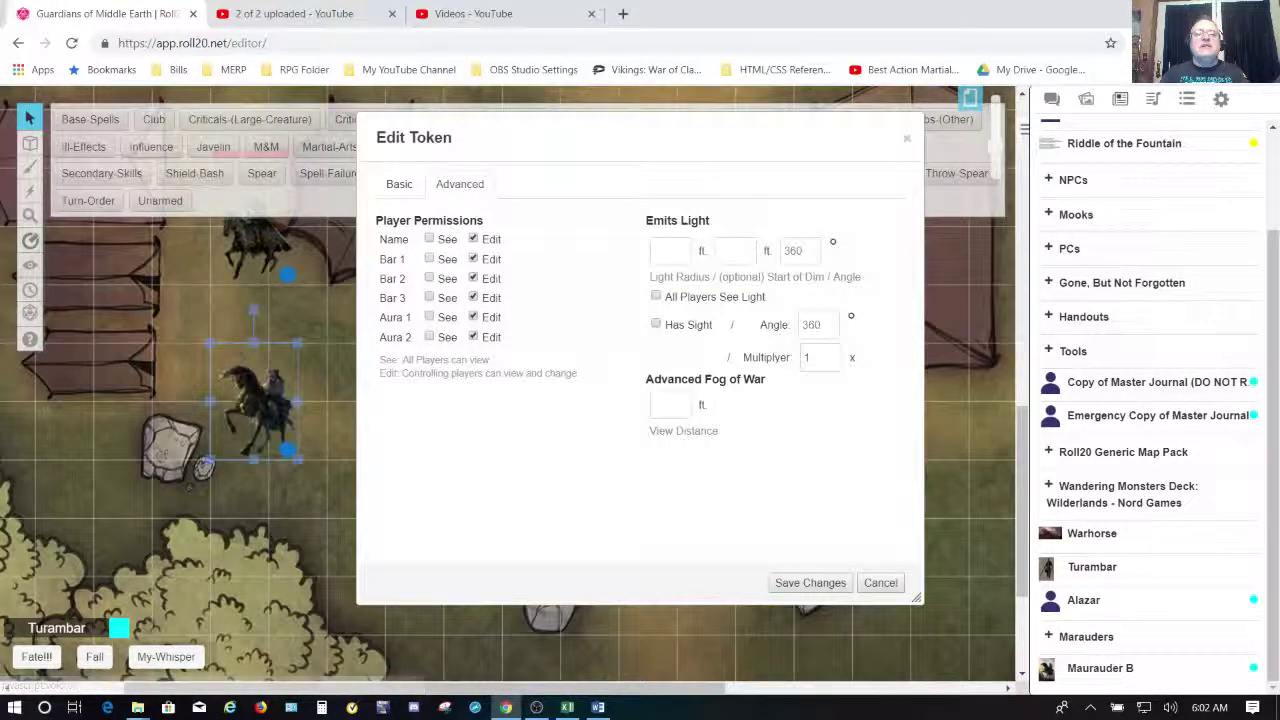
click(672, 245)
text(5)
key(Tab)
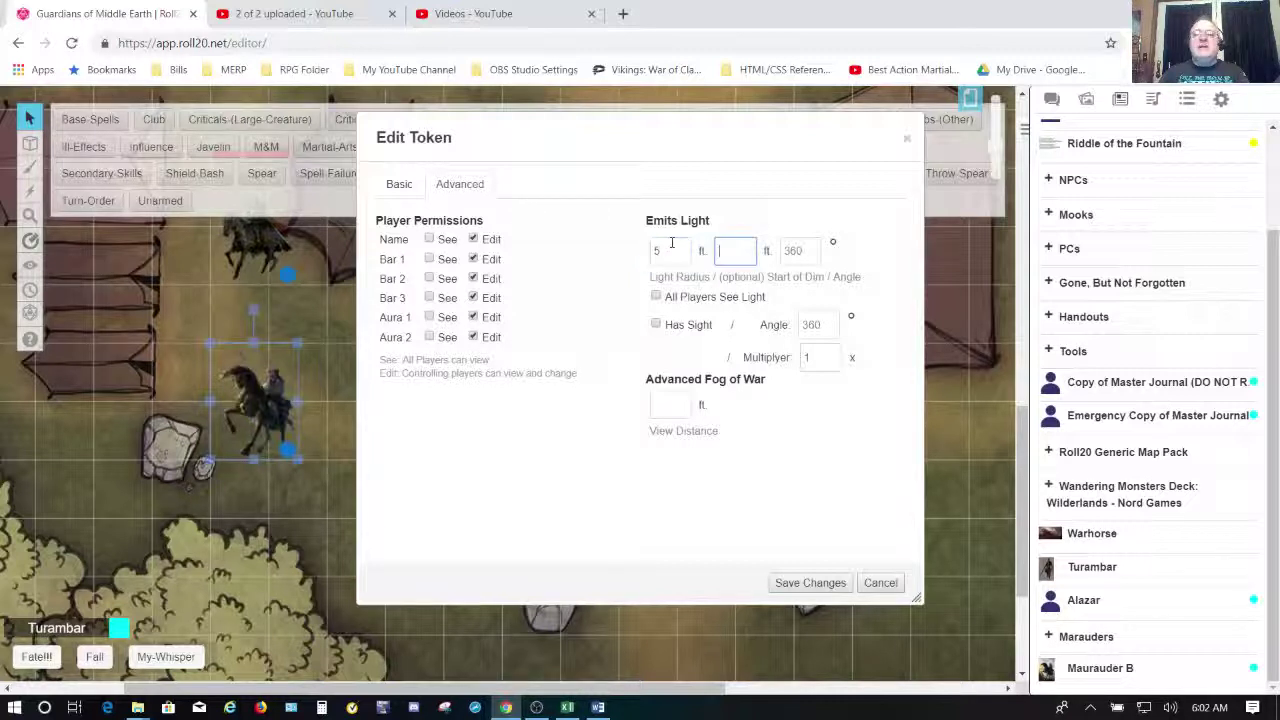
text(1)
key(Tab)
key(Tab)
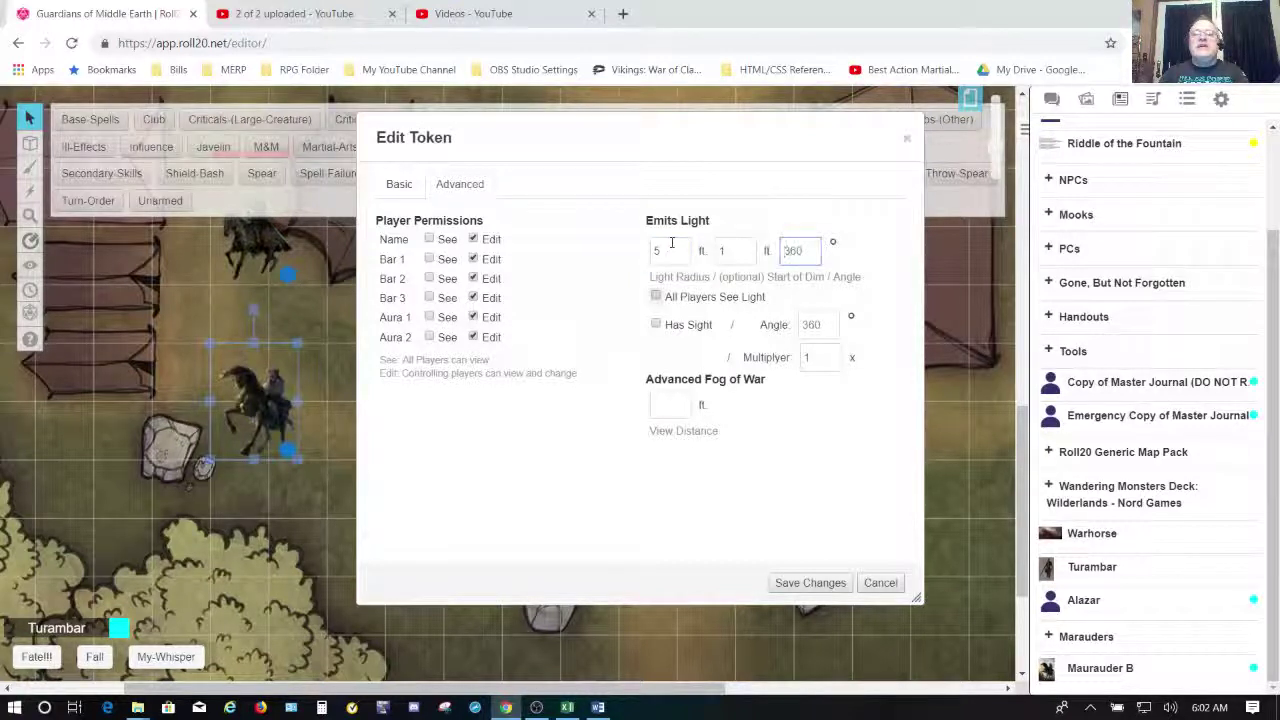
Enable sight for the token and check both its basic and advanced settings.
key(Tab)
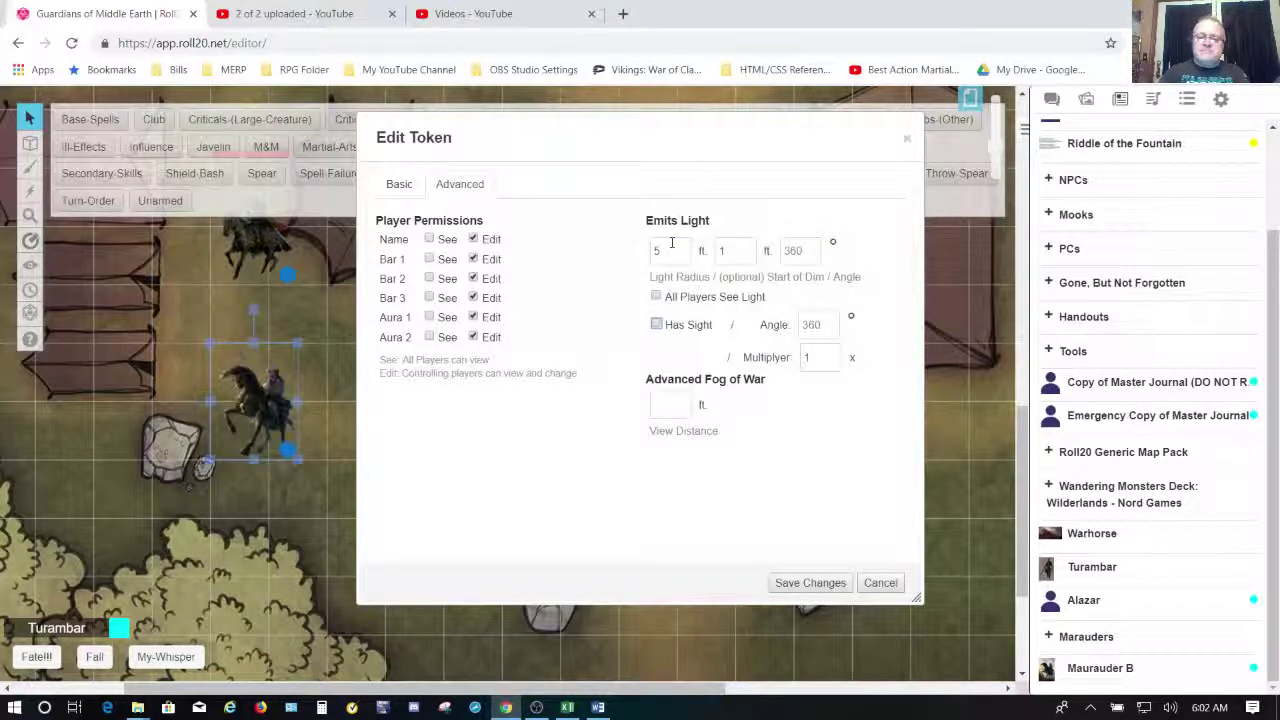
key(space)
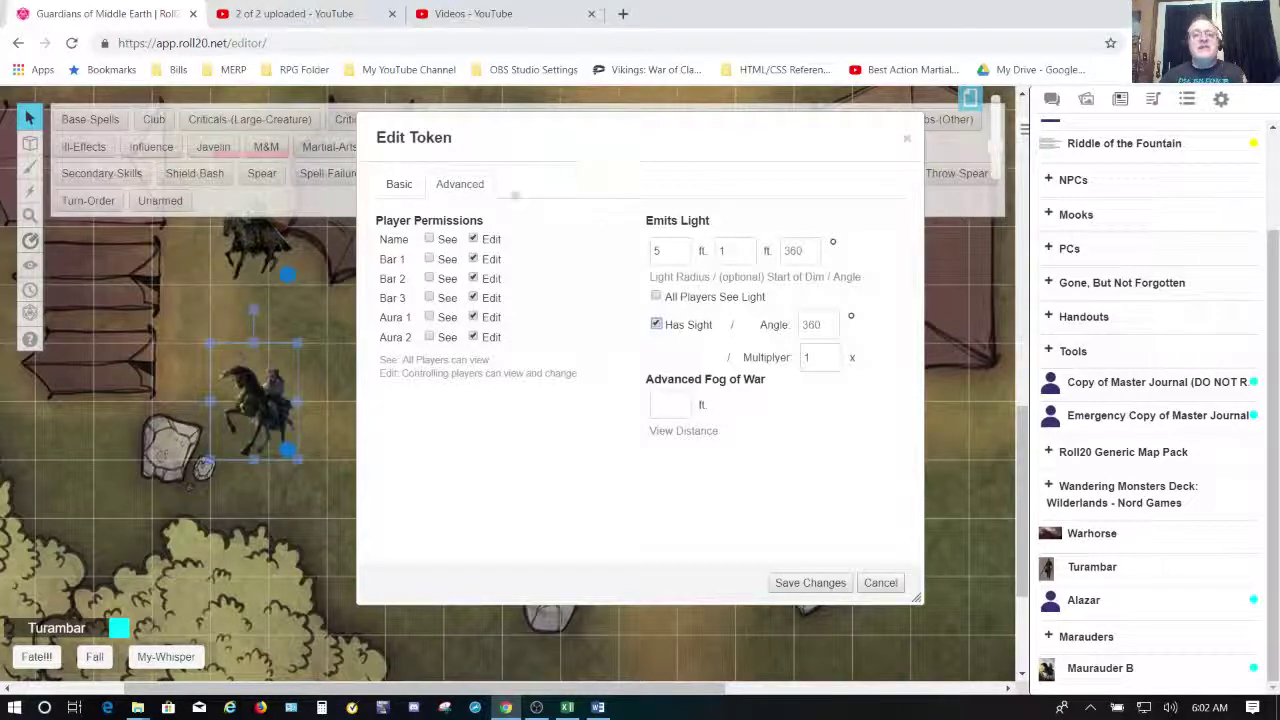
click(399, 185)
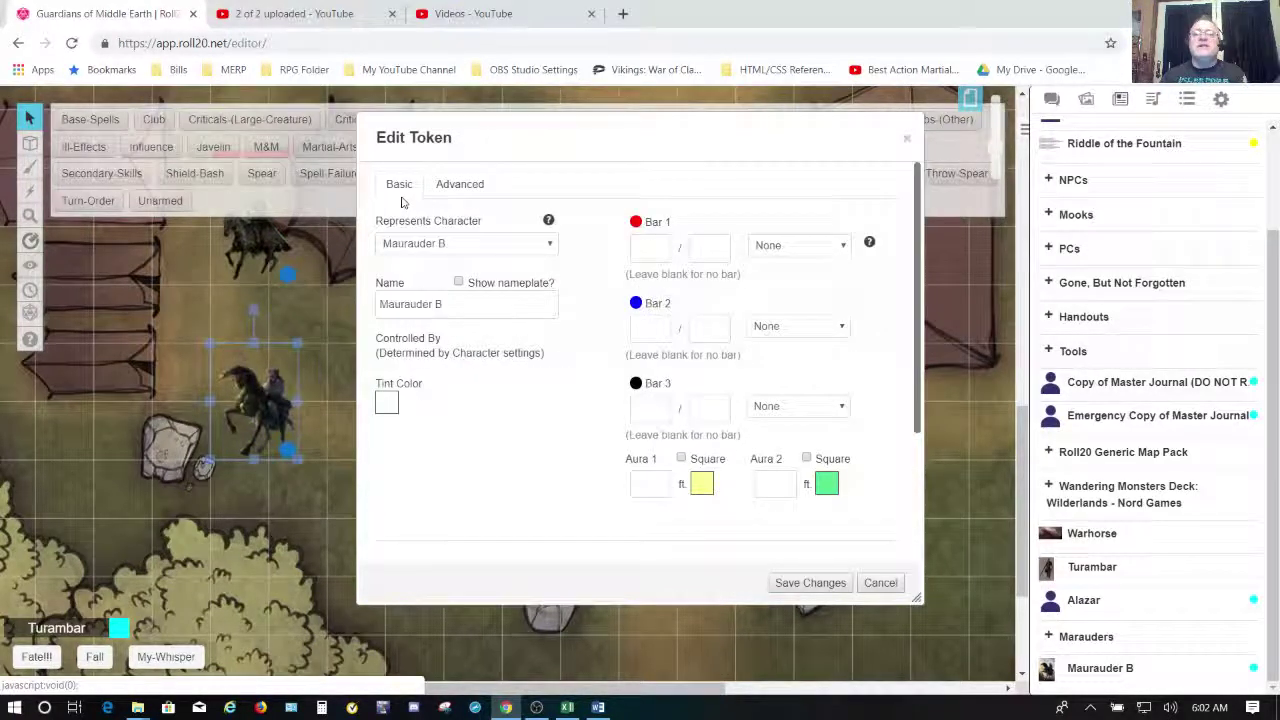
click(458, 190)
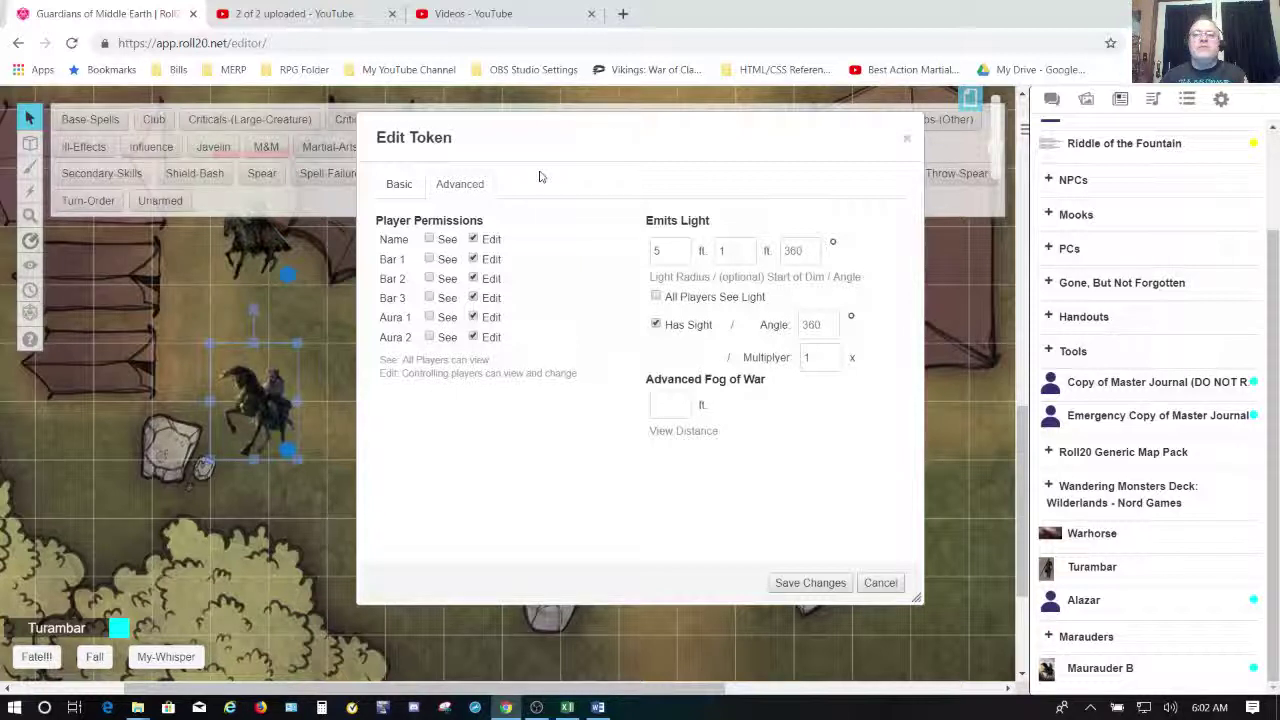
Link the token's bar 1 to Body Development, bar 2 to PP and bar 3 to Negative to Activity, and save the token.
click(393, 193)
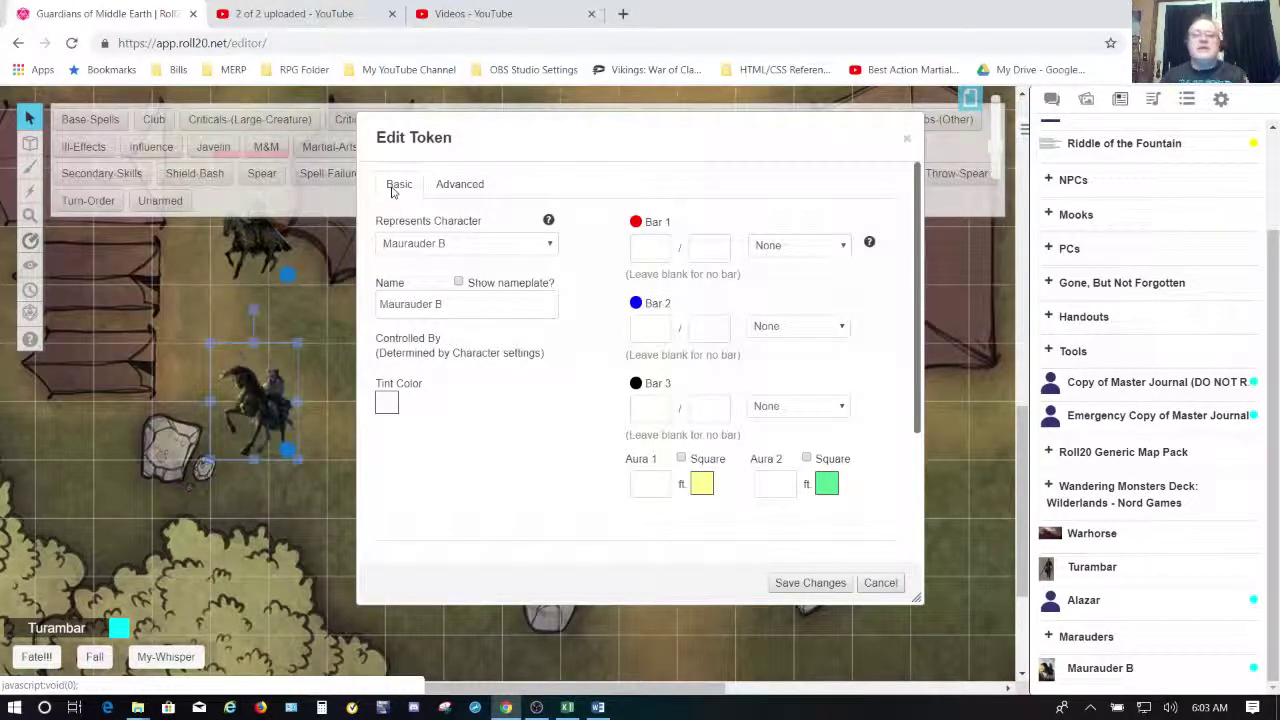
click(798, 253)
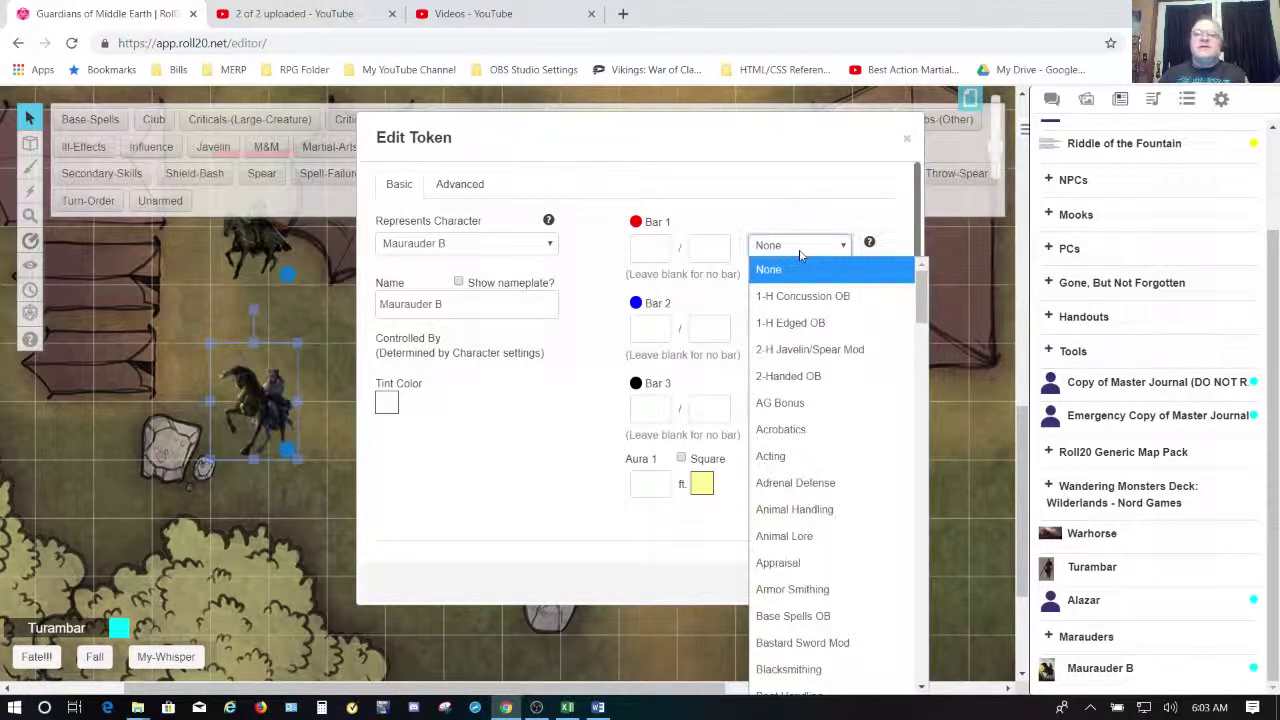
text(bo)
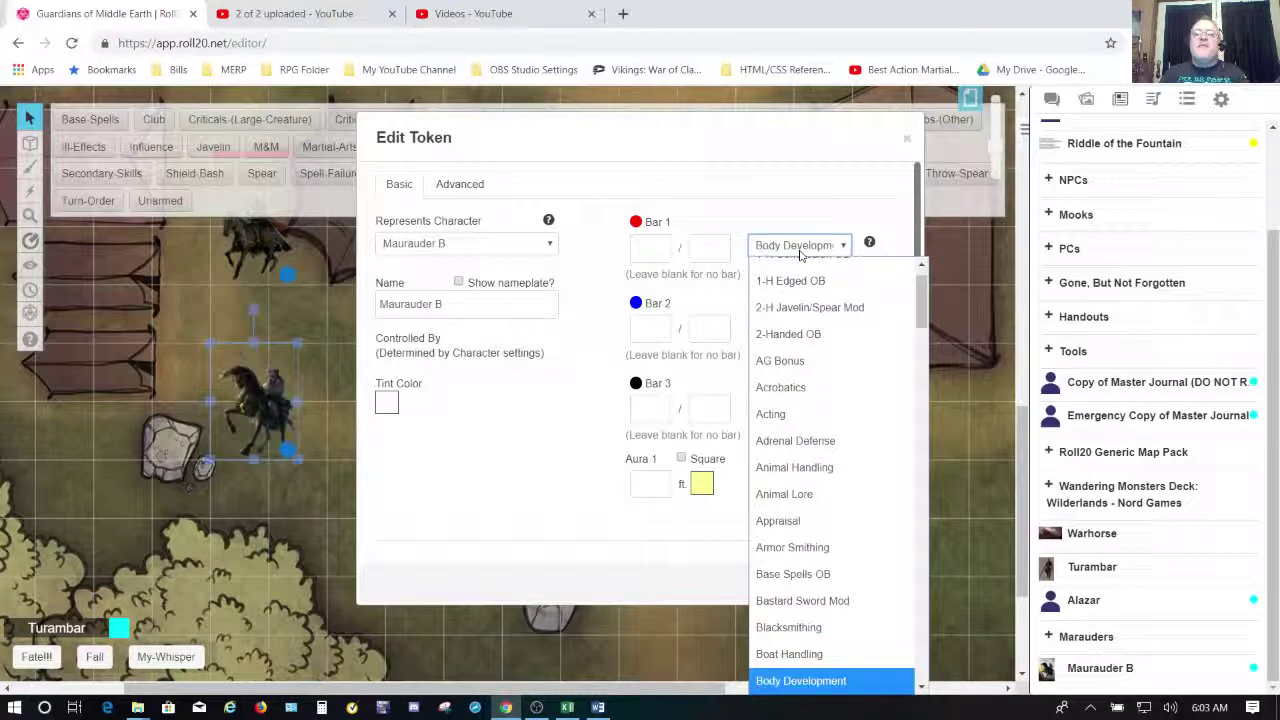
key(Return)
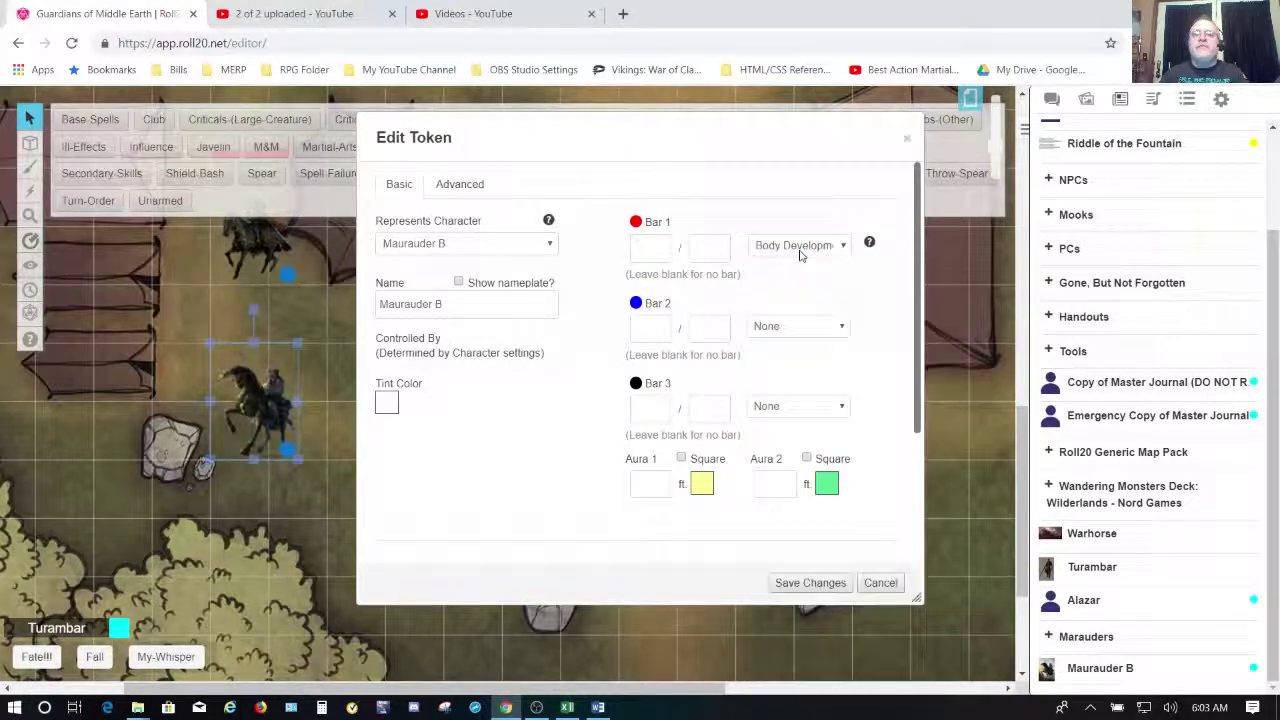
click(801, 330)
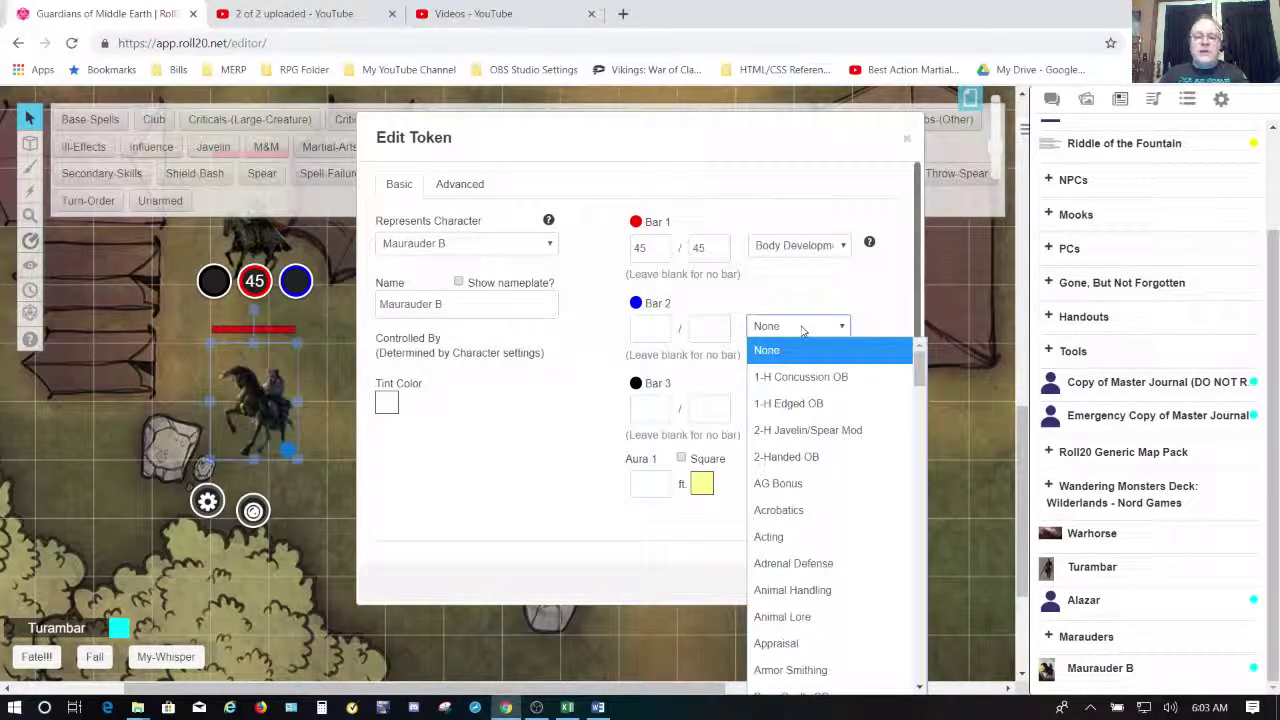
key(p)
key(Return)
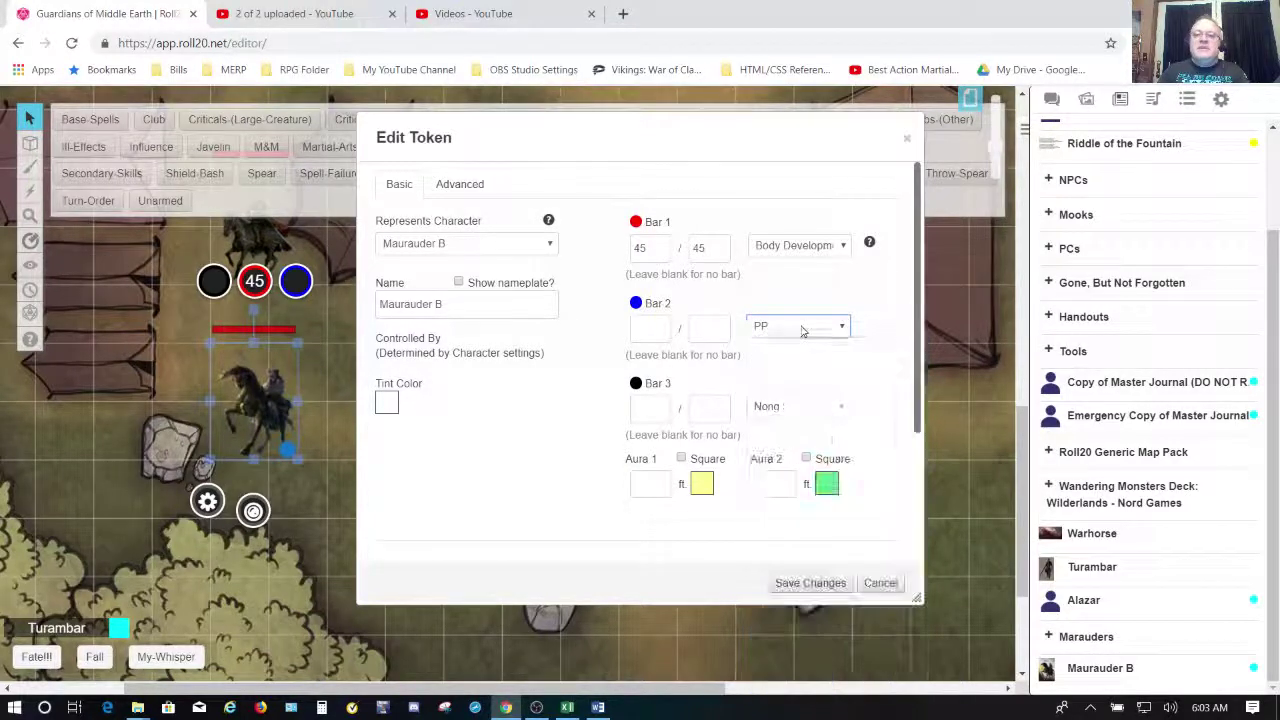
click(808, 410)
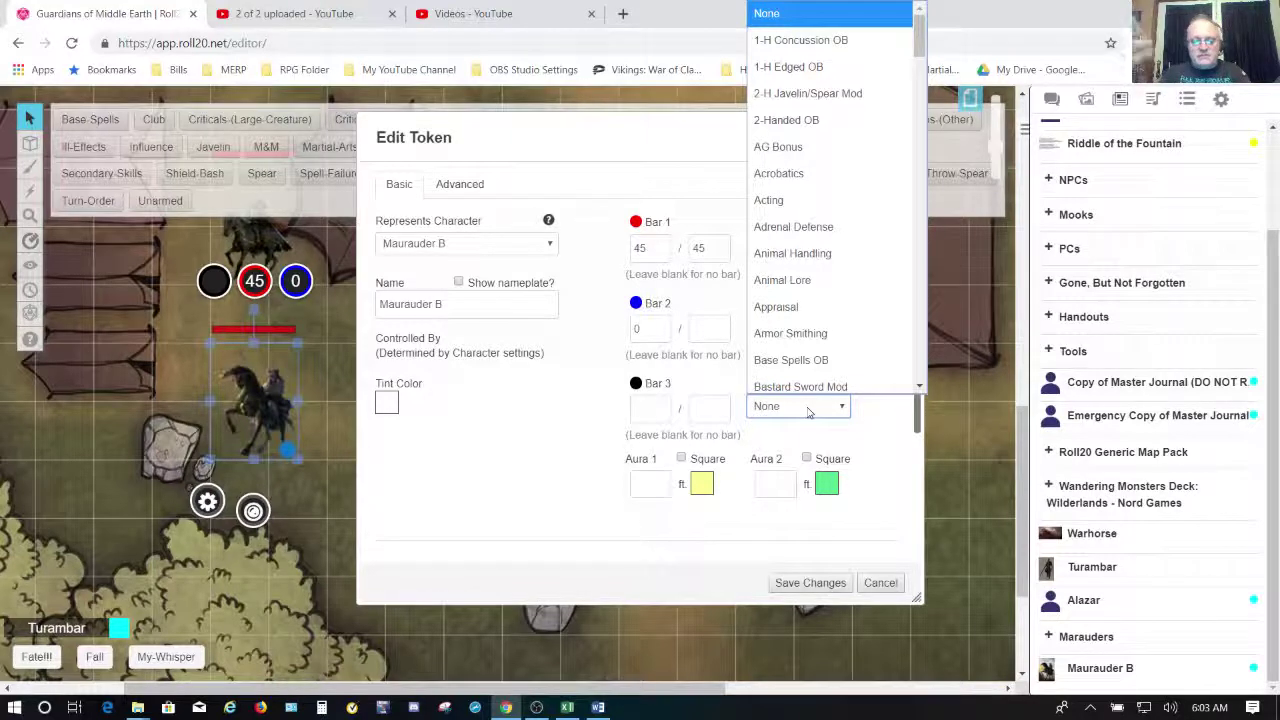
key(n)
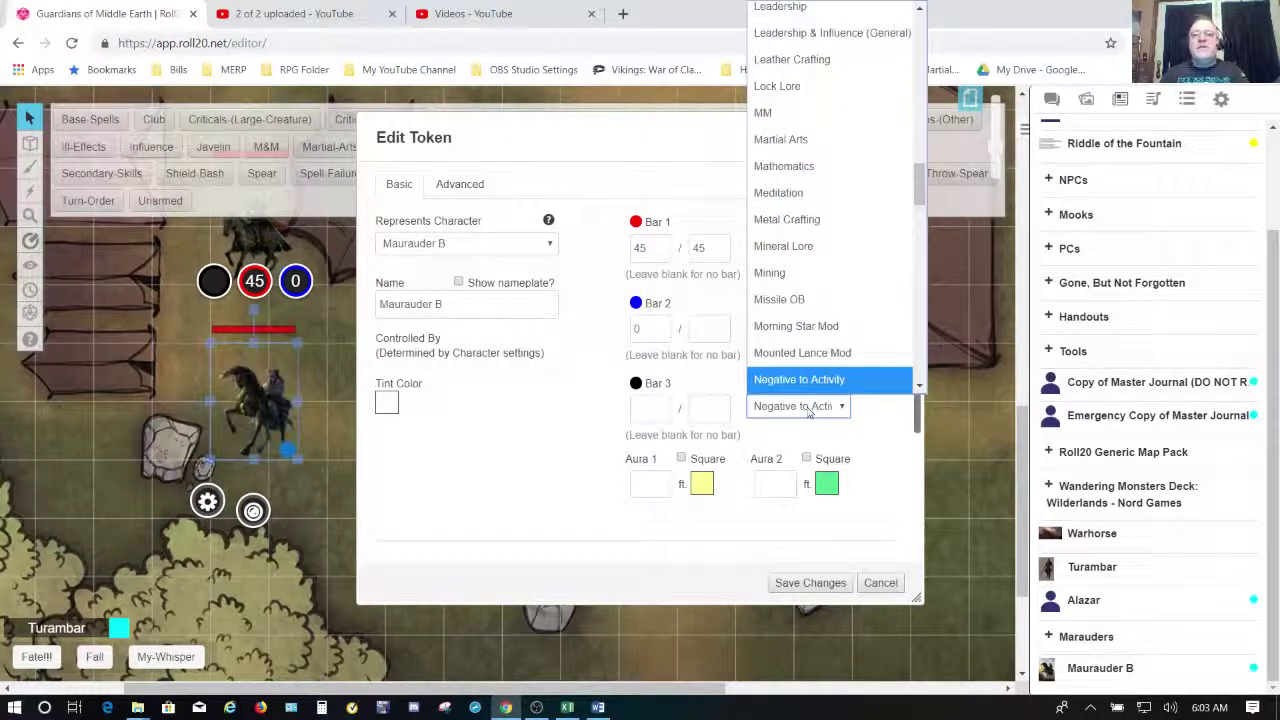
key(Return)
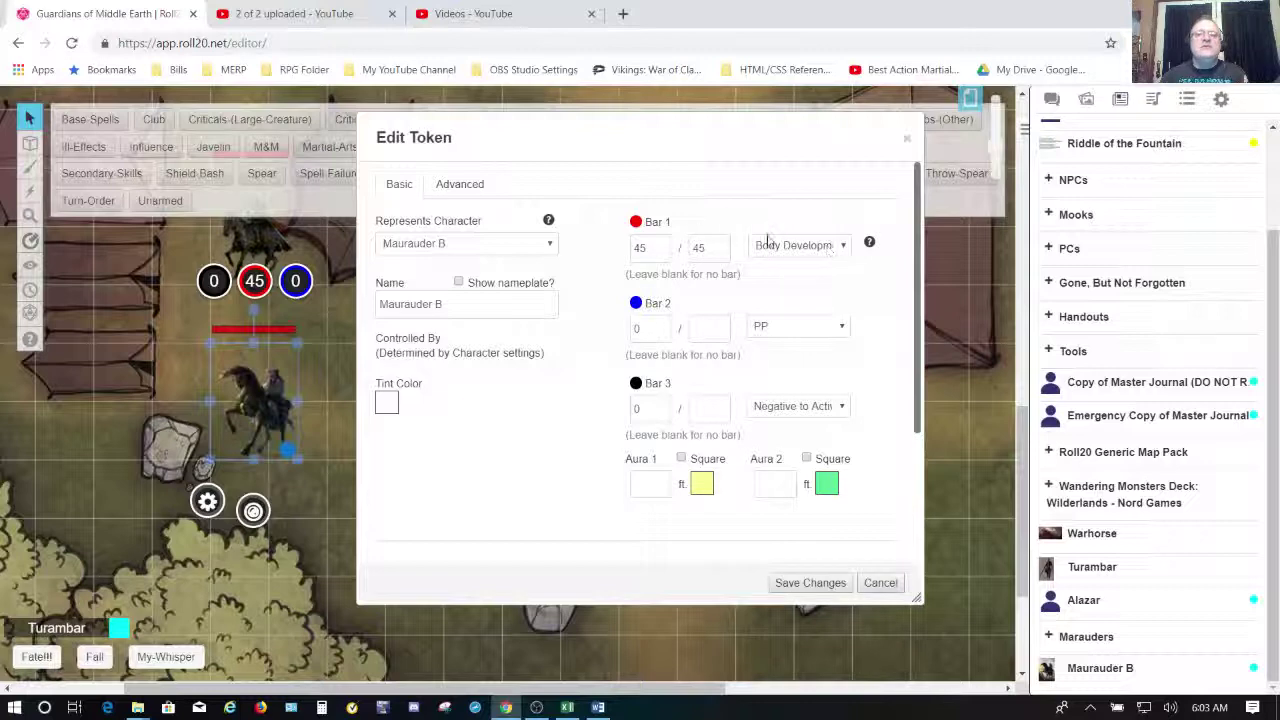
click(812, 583)
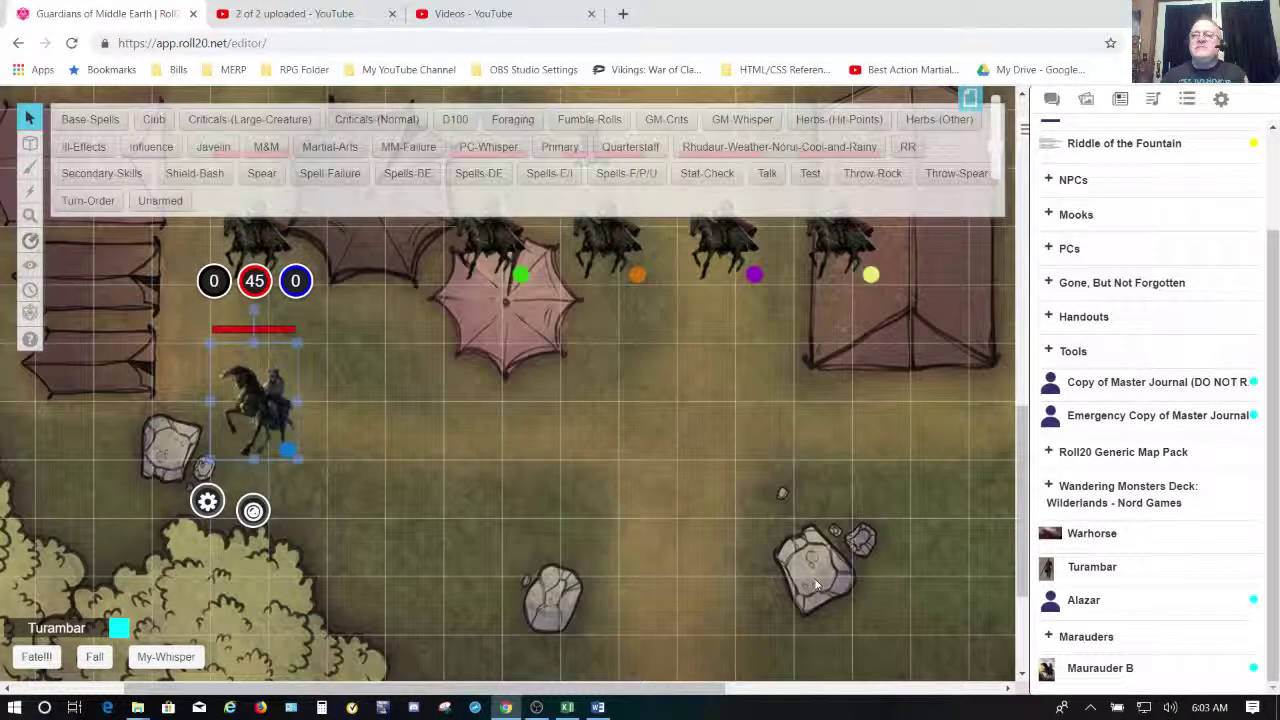
Make the selected rider token the default token of the Maurauder B character, save the change and close the character.
click(1100, 668)
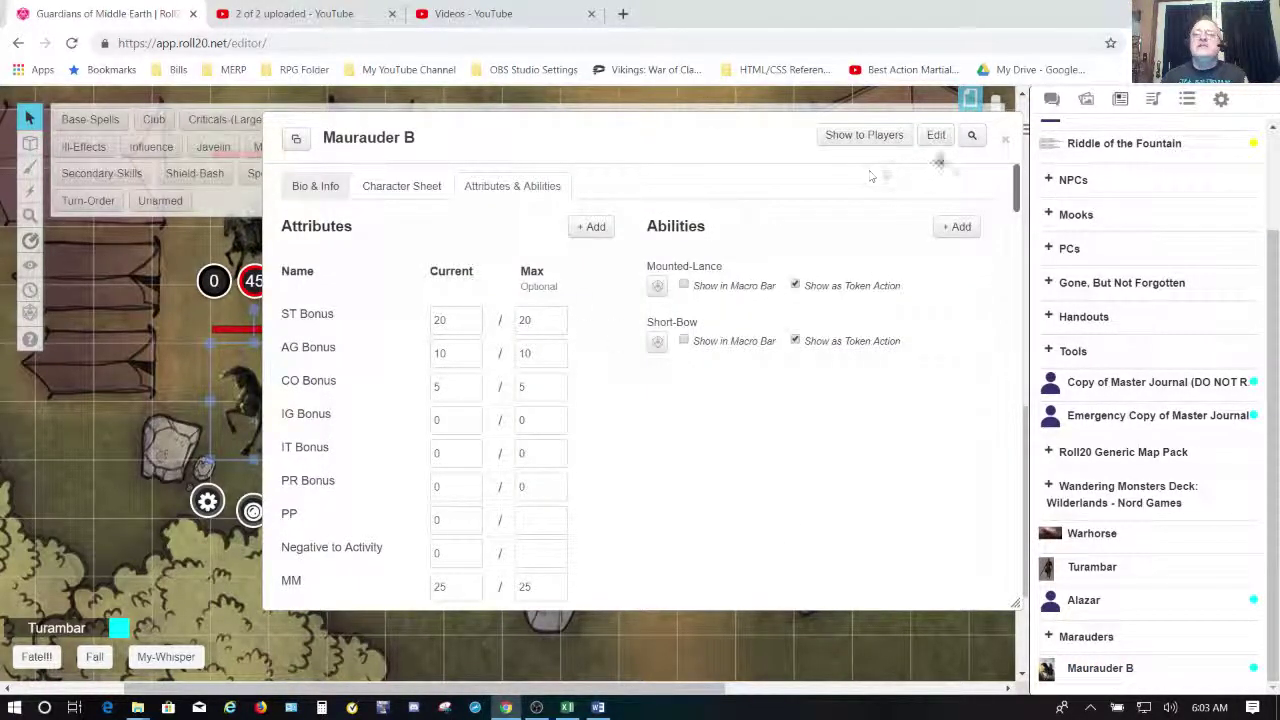
click(936, 135)
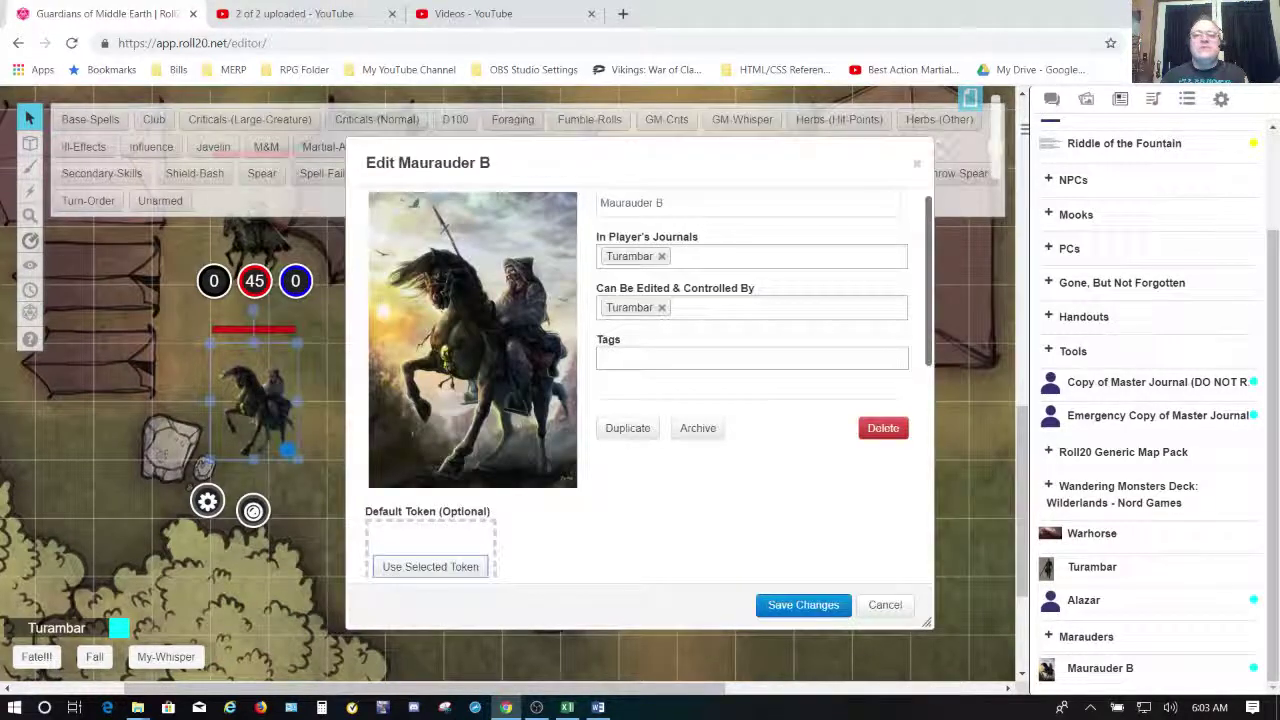
click(440, 567)
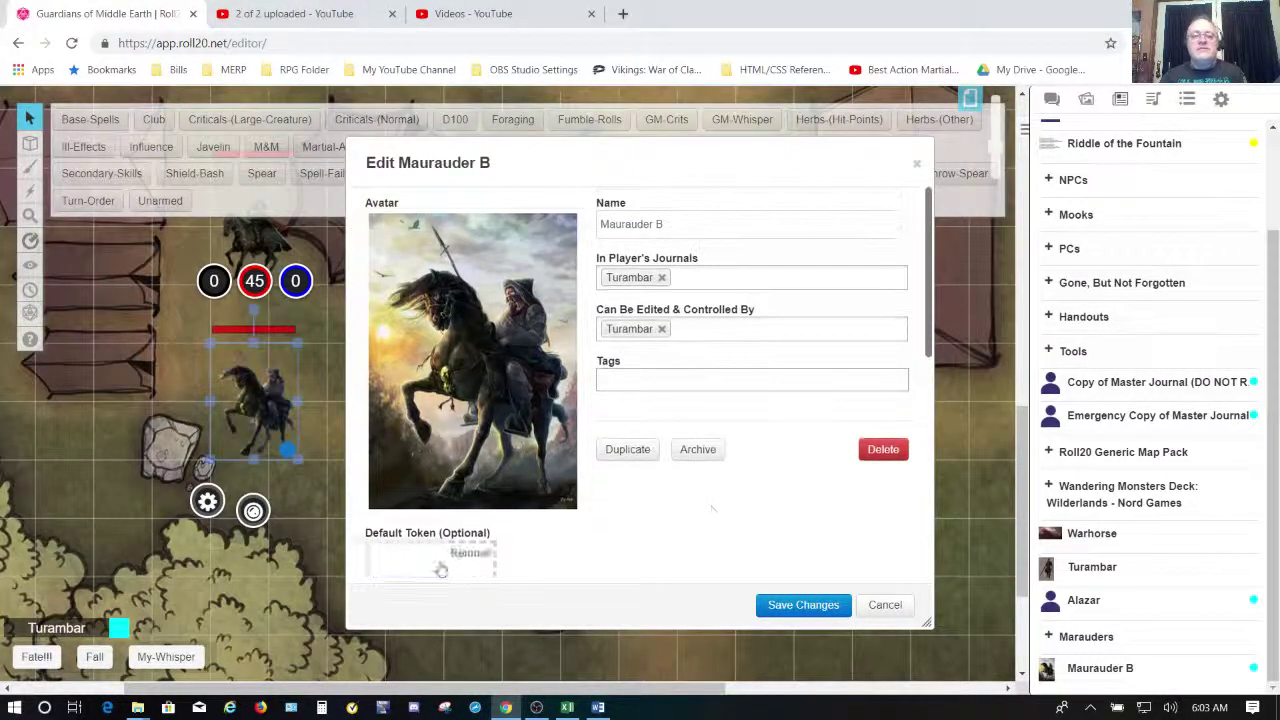
click(804, 605)
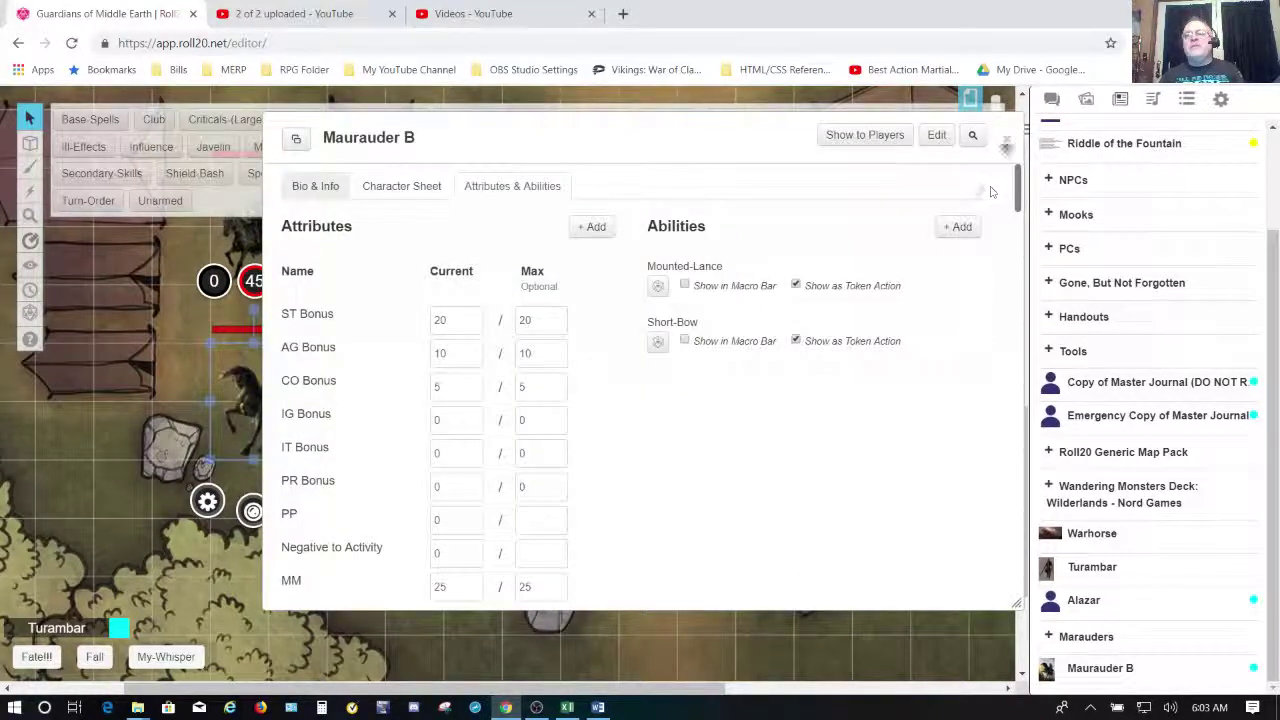
click(1008, 143)
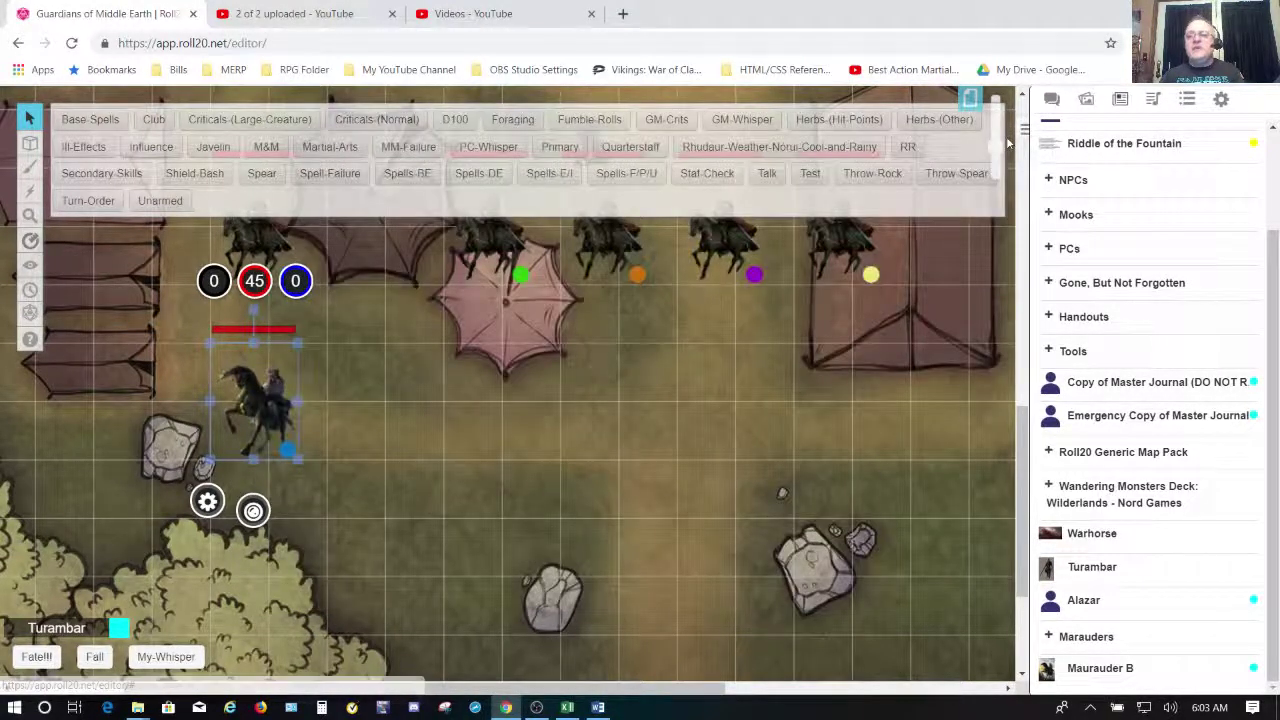
Replace the original blue-marked rider with a new Maurauder B token from the journal, positioned beside the rocks in the old token's place.
drag(1100, 668, 280, 550)
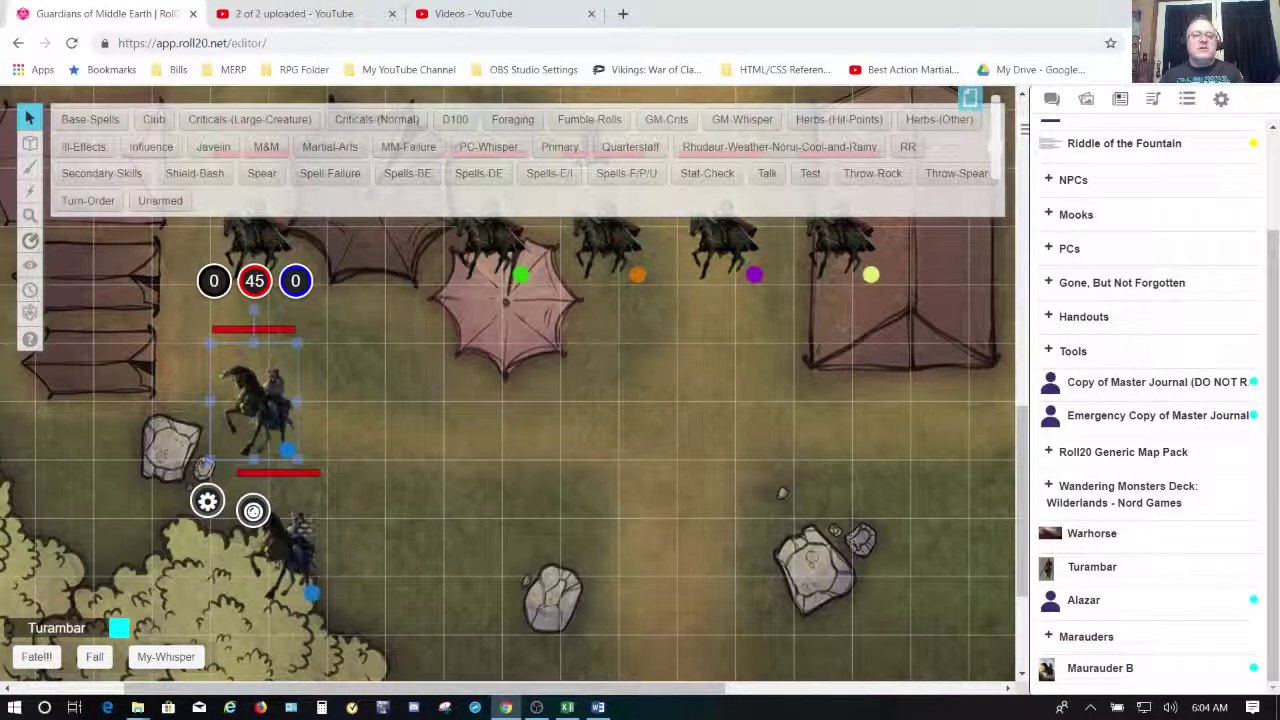
click(297, 578)
click(253, 422)
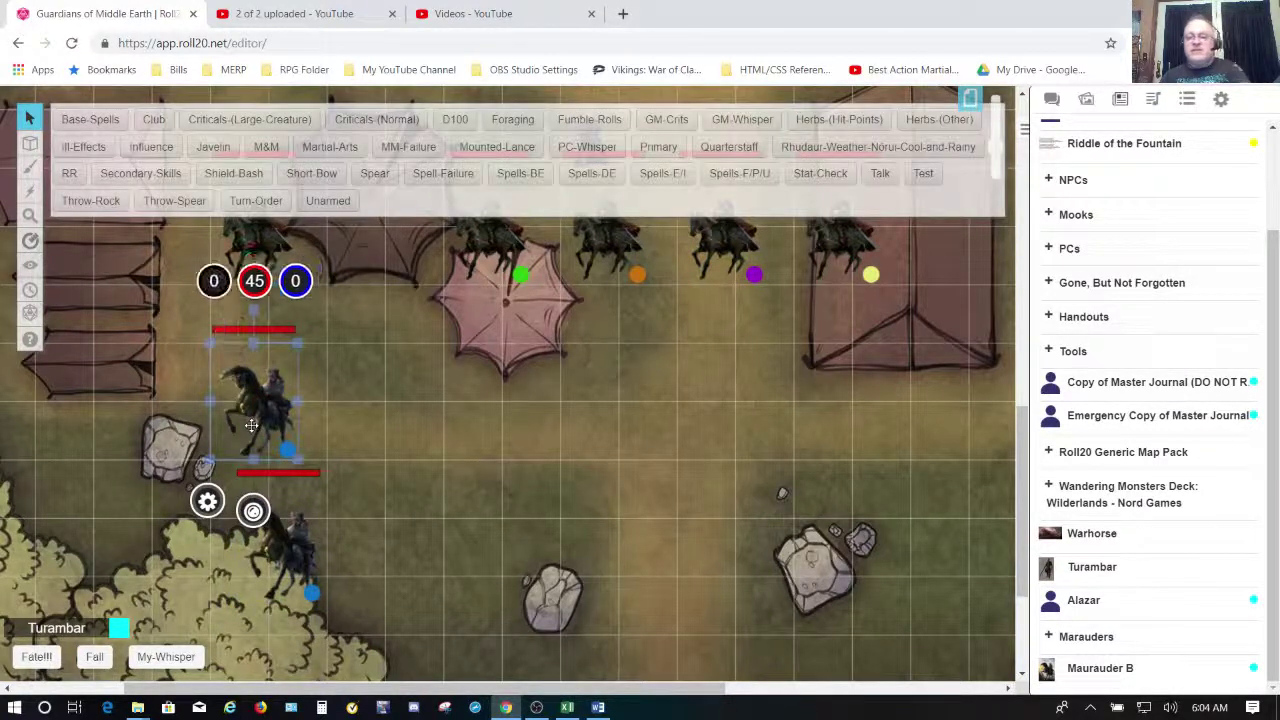
key(Delete)
click(258, 540)
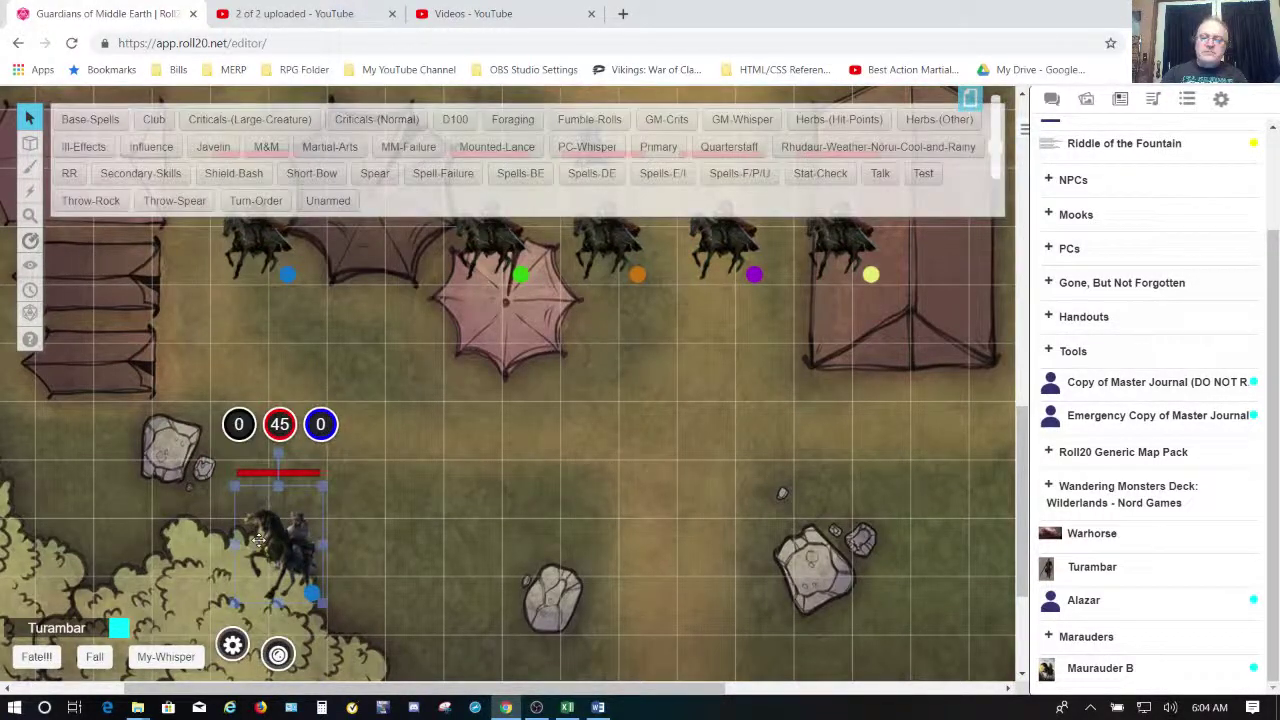
key(Up)
key(Up)
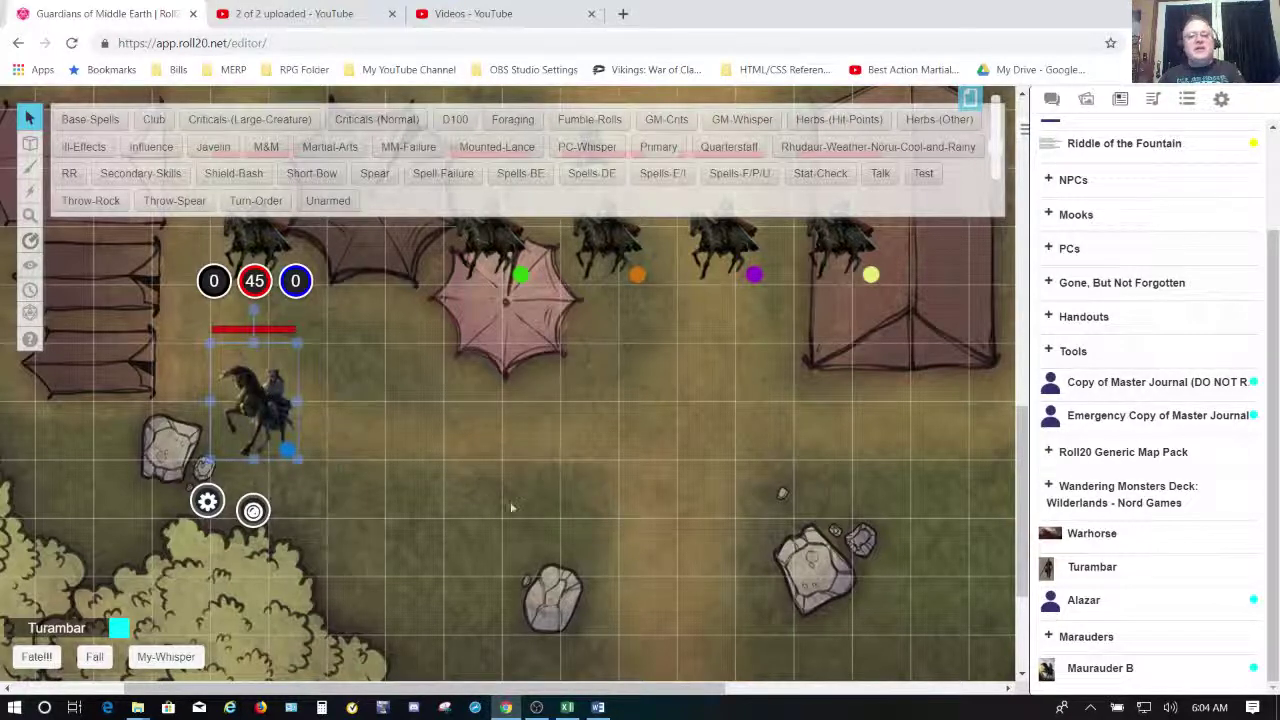
Paste copies of the blue-marked rider, lining up two beside the original and leaving one below the row.
click(473, 495)
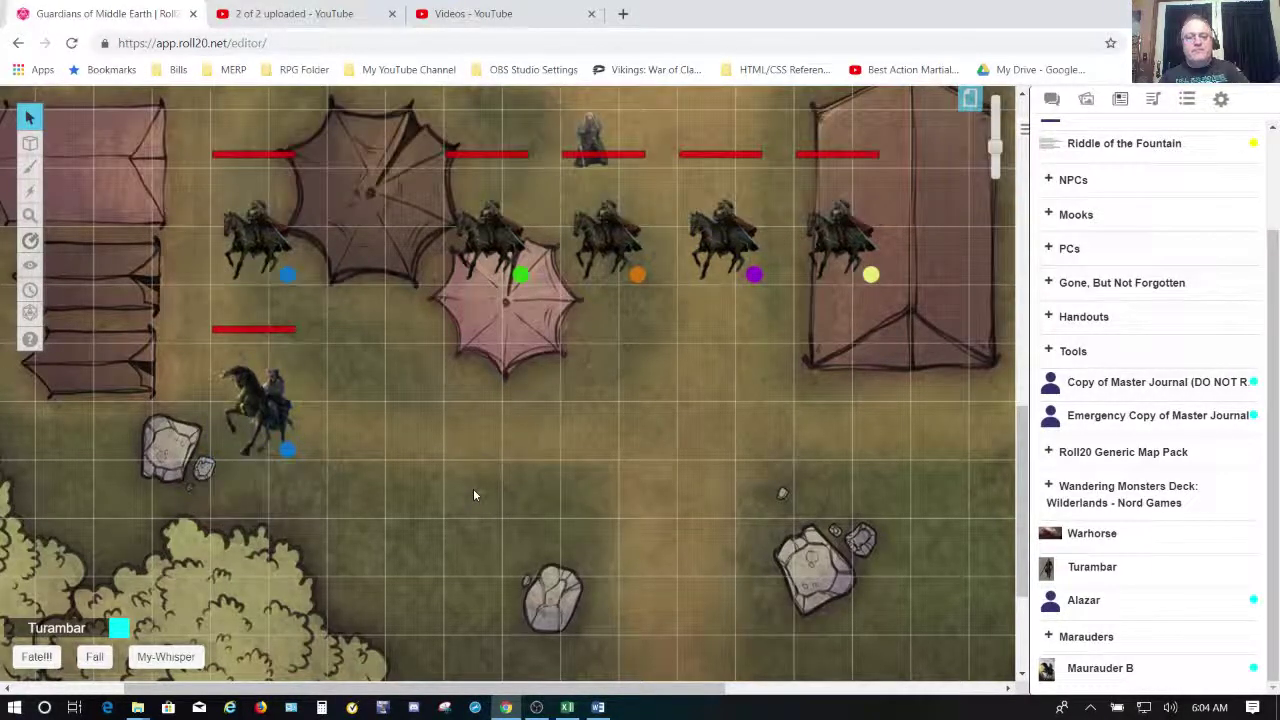
key(ctrl+v)
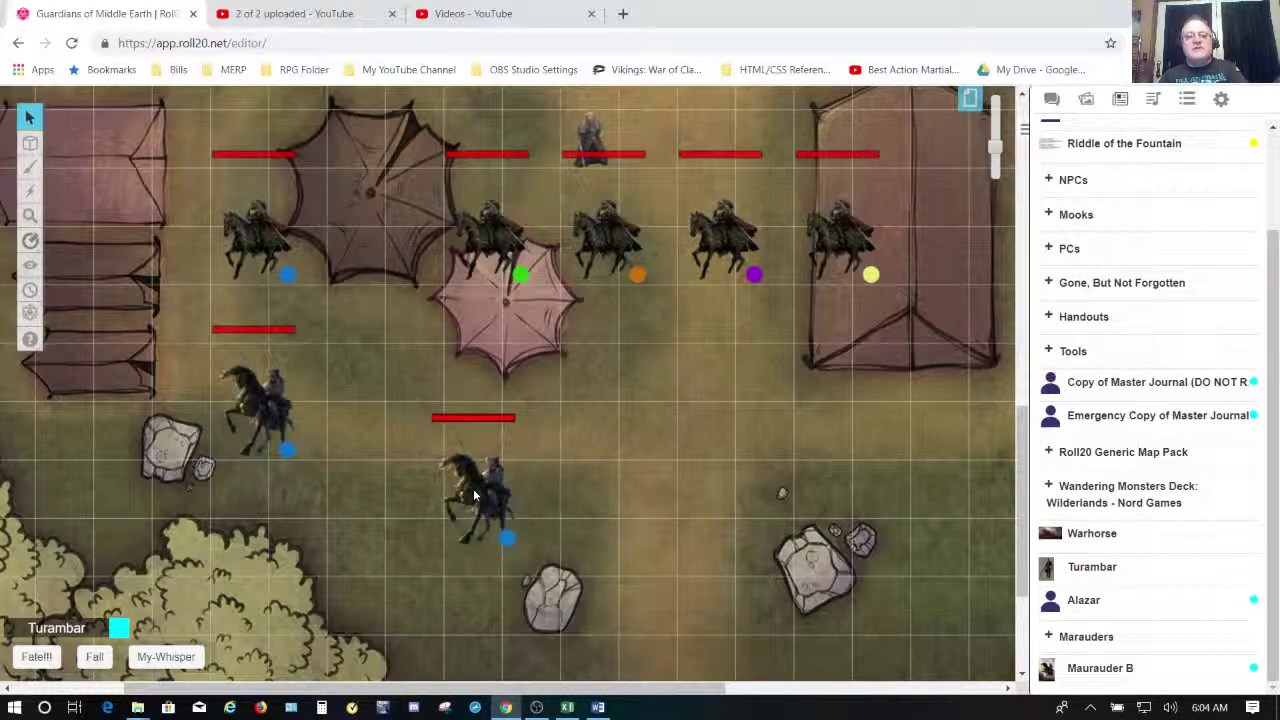
click(474, 495)
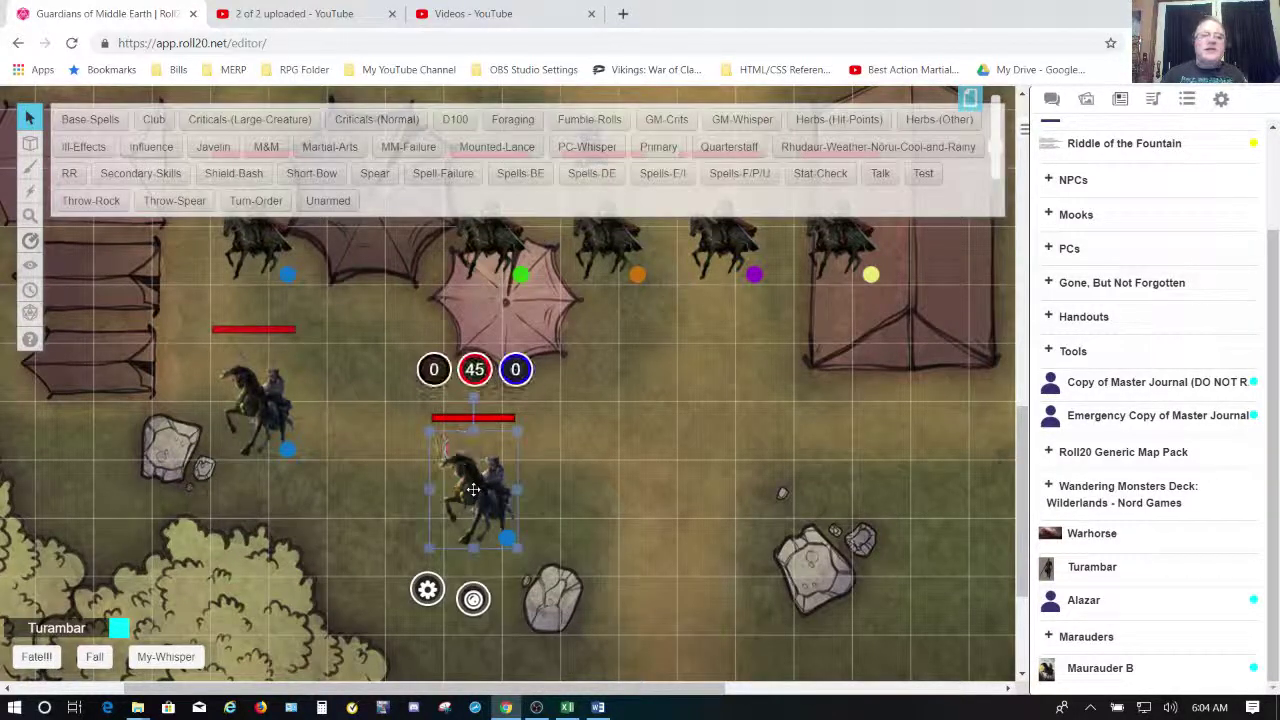
drag(471, 491, 472, 489)
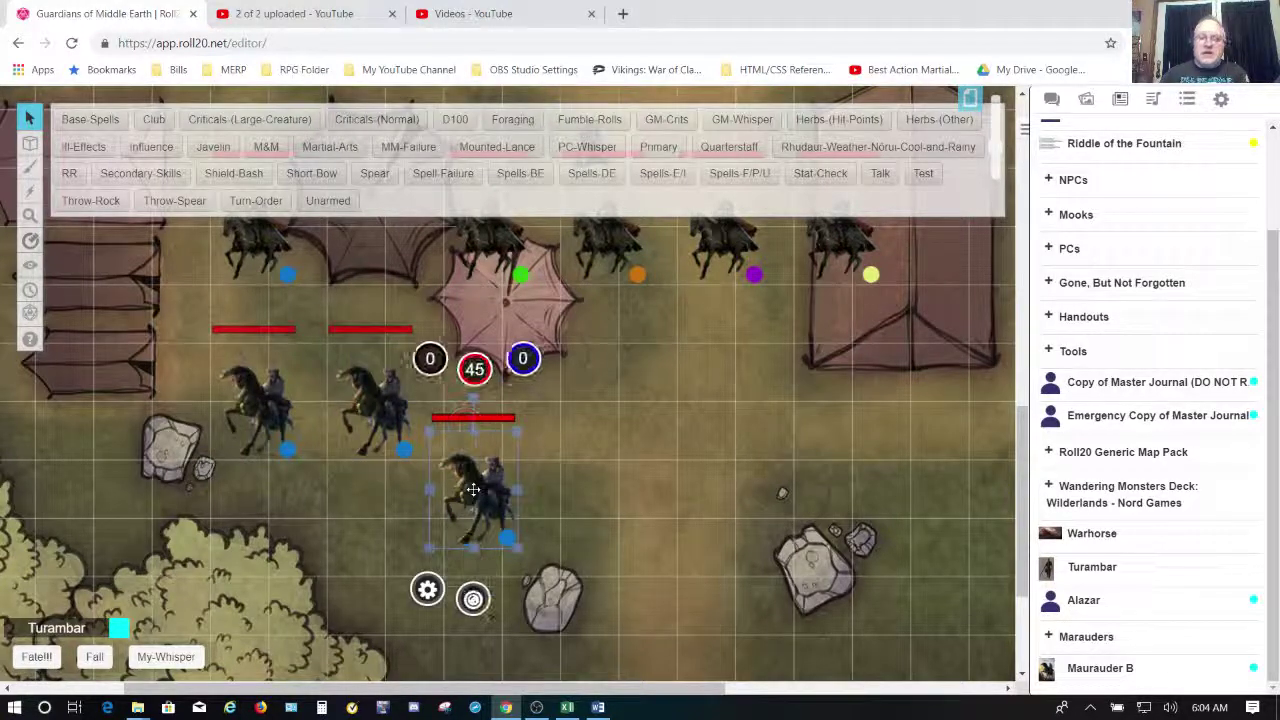
key(Up)
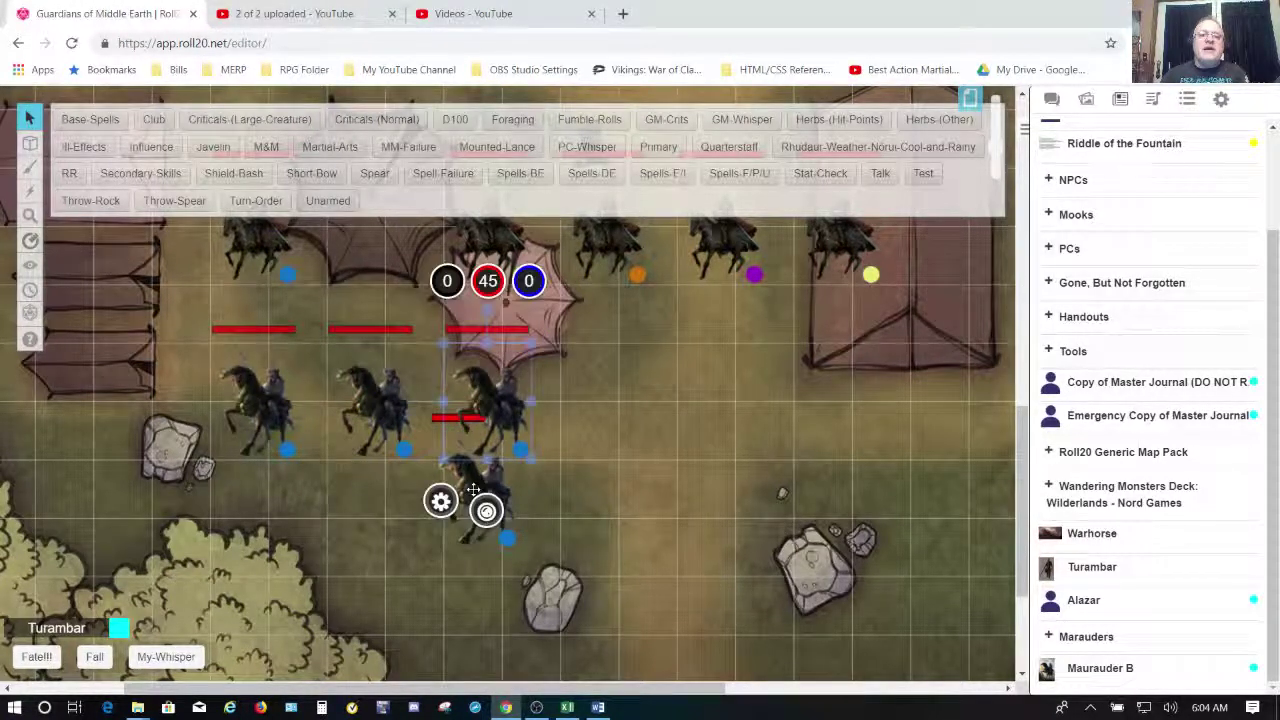
Copy the rider below the row and place the duplicate as the fourth rider in the row.
click(482, 540)
key(ctrl+c)
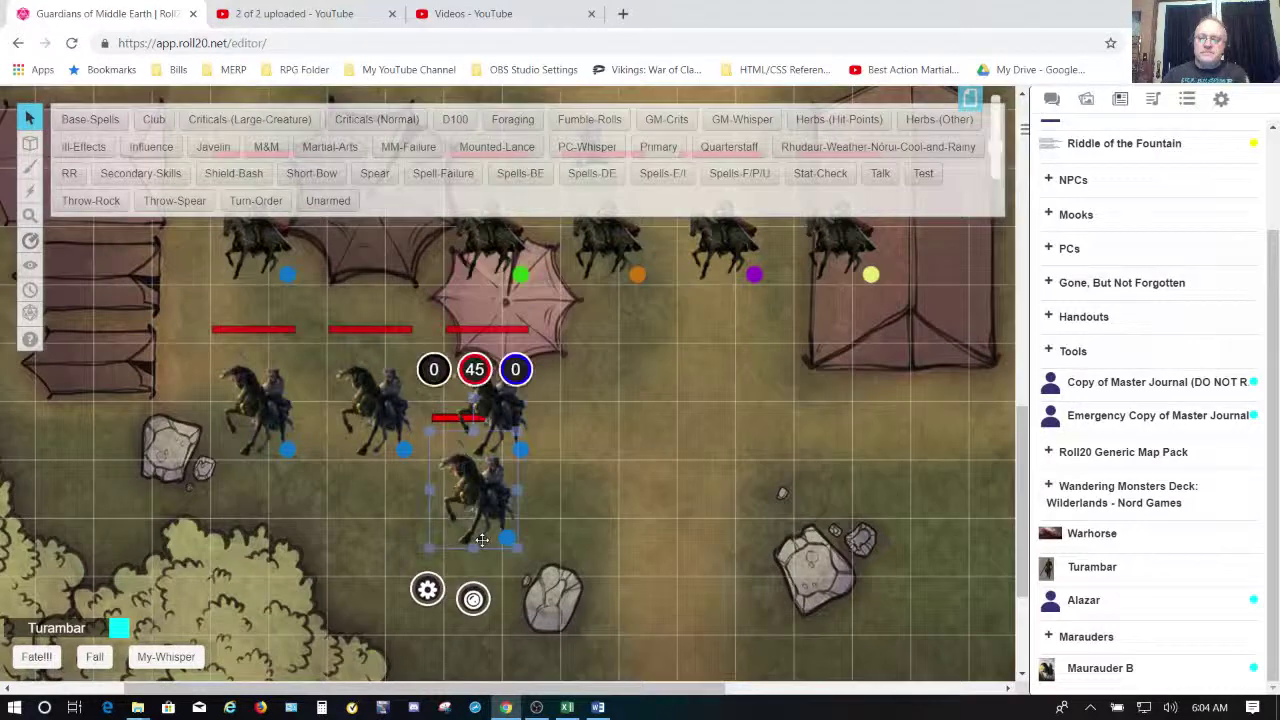
key(ctrl+v)
key(Right)
key(Right)
key(Up)
key(Up)
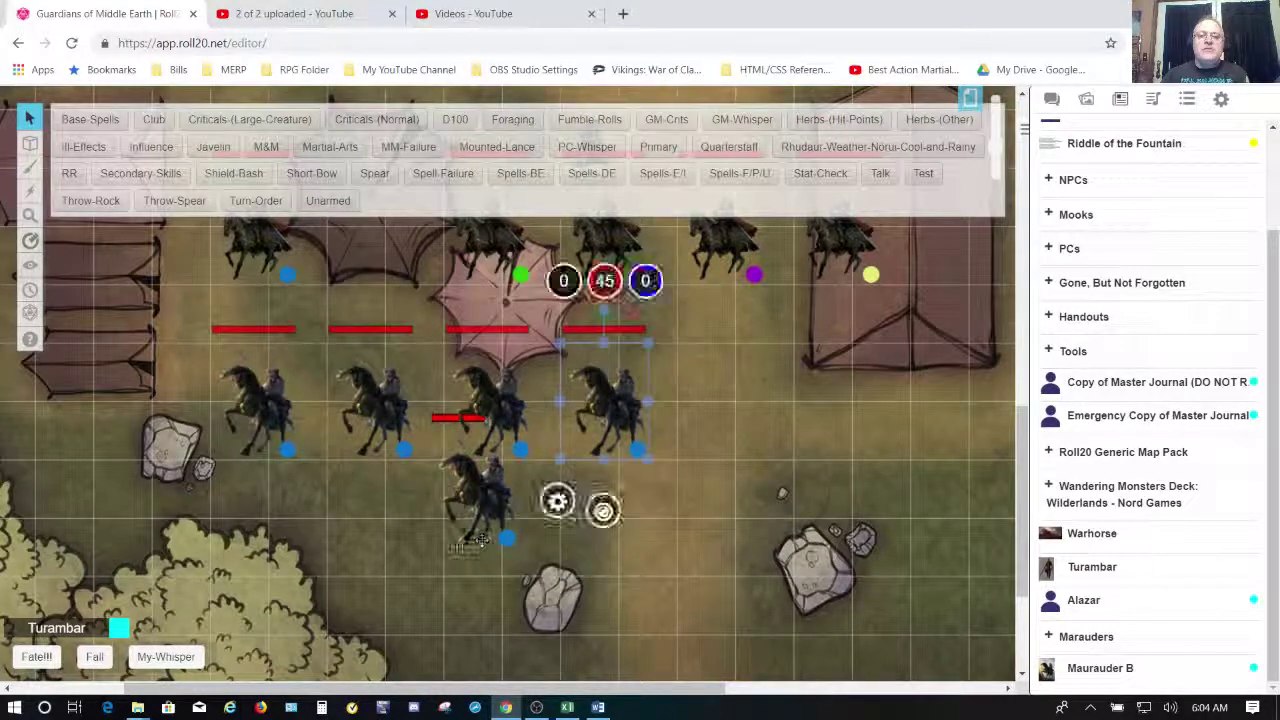
Paste another rider copy and move it to the row's right end as the fifth rider.
key(ctrl+v)
key(Right)
key(Right)
key(Right)
key(Right)
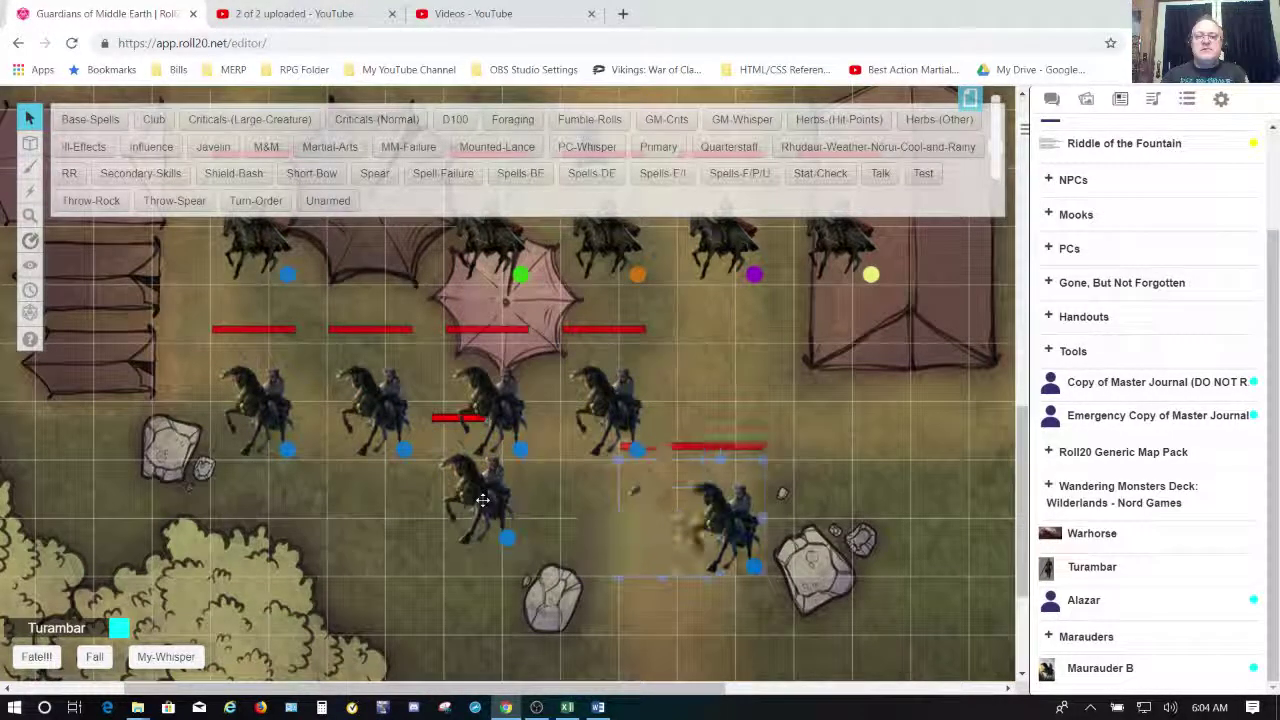
key(Up)
key(Up)
Paste a rider copy and place it to the left of the lower rider, near the bushes, to start a second row.
key(ctrl+v)
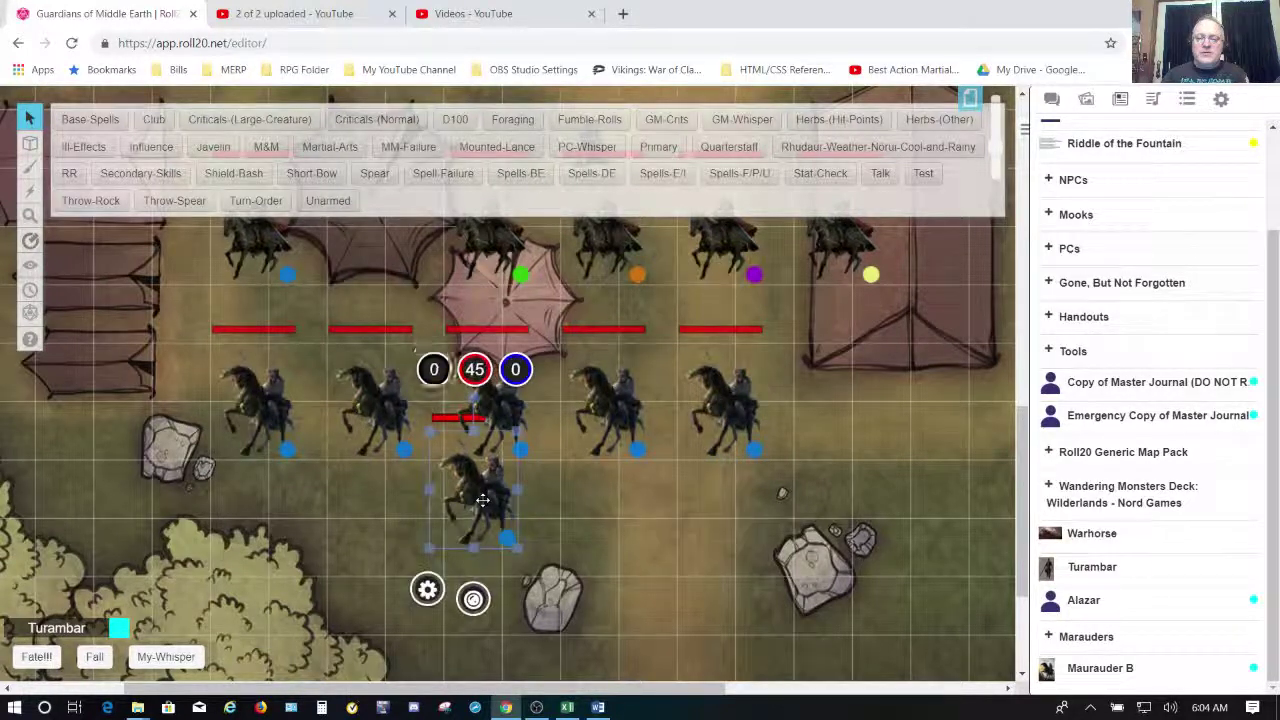
key(Left)
key(Left)
key(Left)
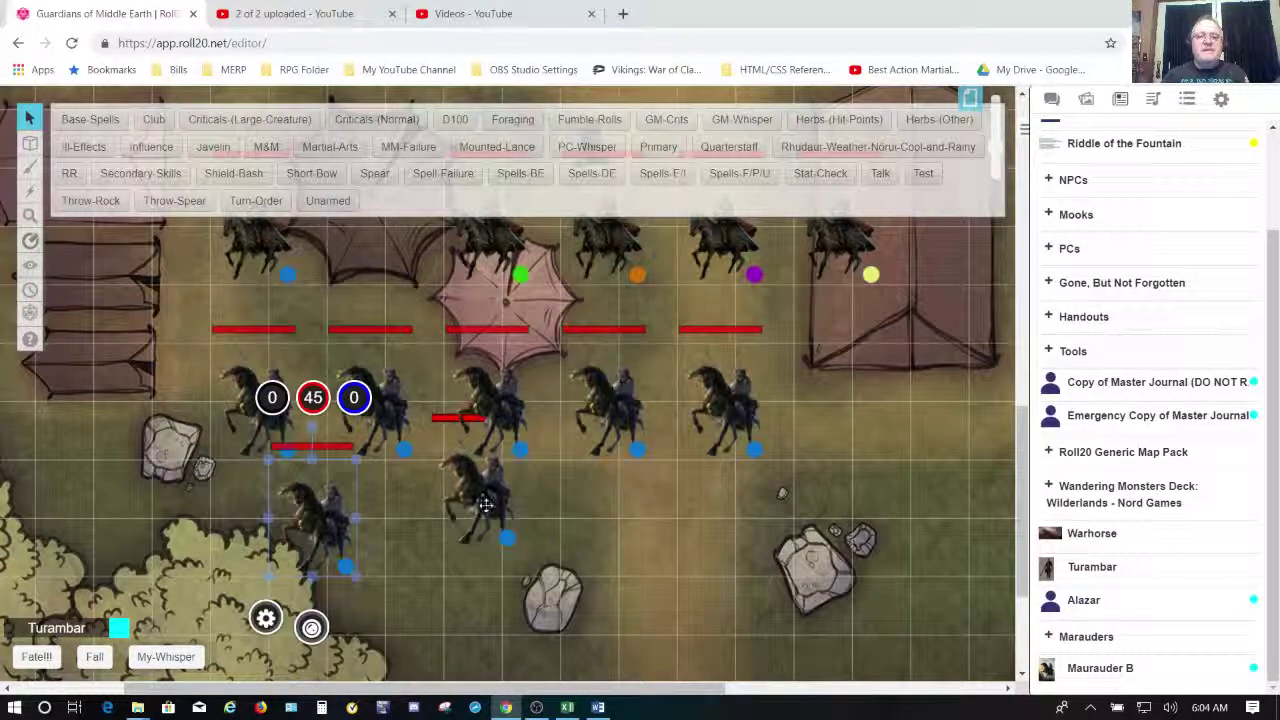
Paste two more rider copies into the second row, side by side to the right of the lower rider.
click(482, 500)
key(ctrl+v)
key(Right)
key(Right)
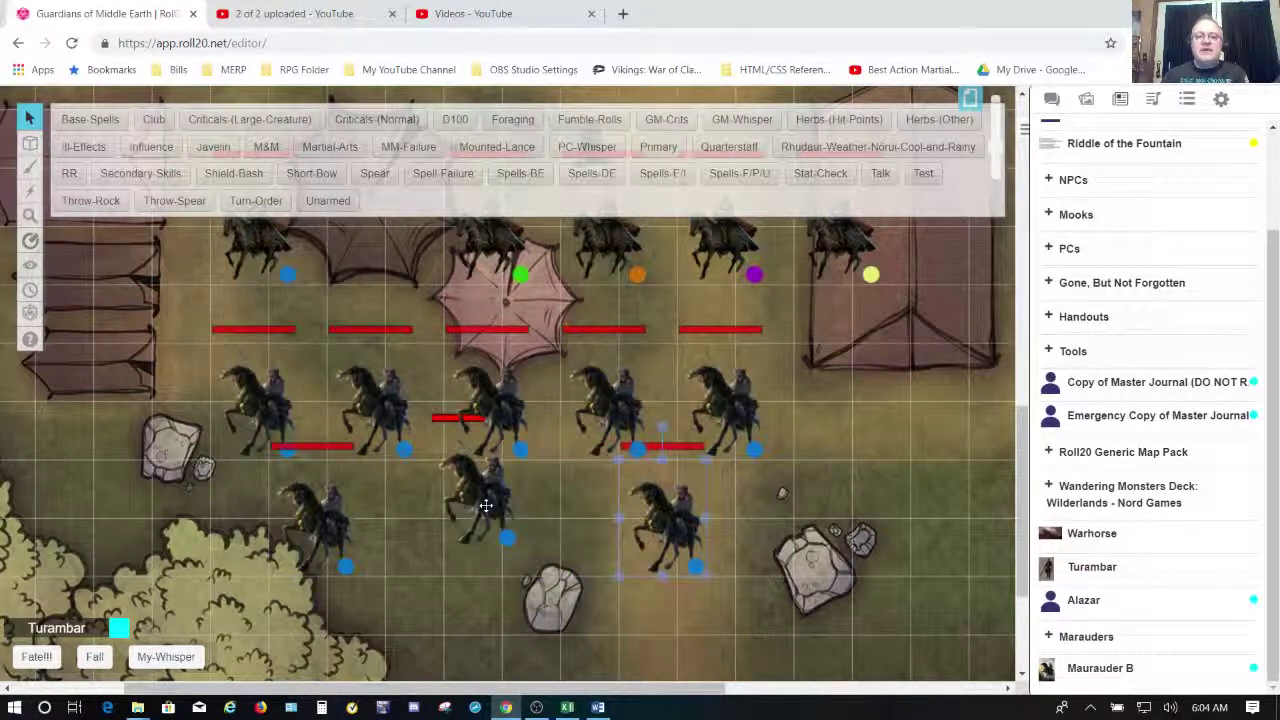
key(ctrl+v)
key(Right)
key(Right)
key(Right)
key(Right)
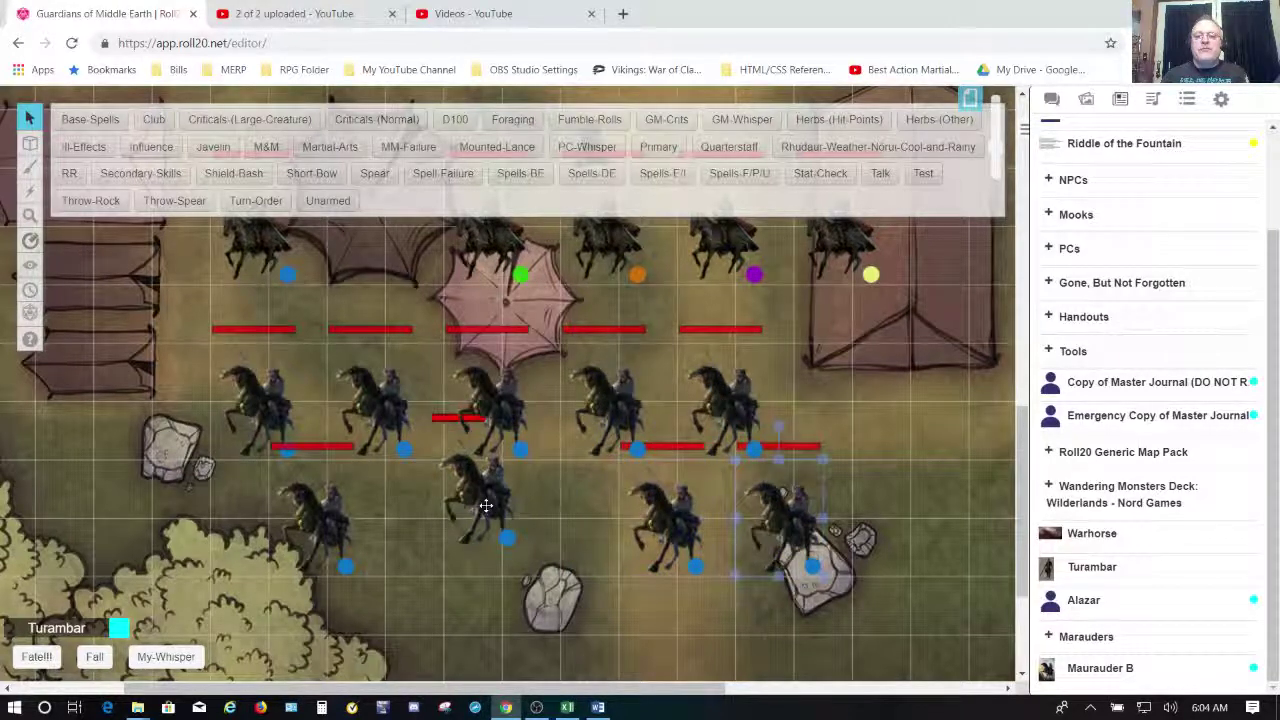
Paste two more rider copies into the lower row, filling the gap between its first rider and the two on its right.
click(485, 505)
key(ctrl+v)
key(Right)
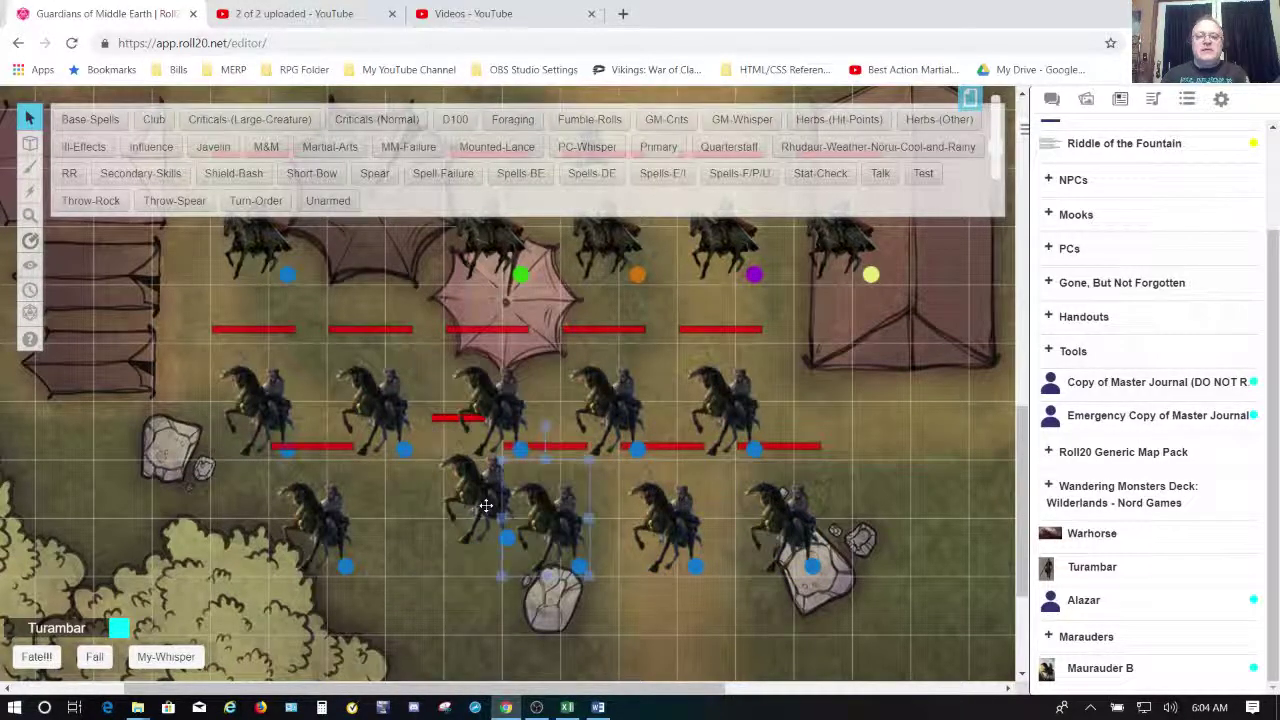
key(ctrl+v)
key(Left)
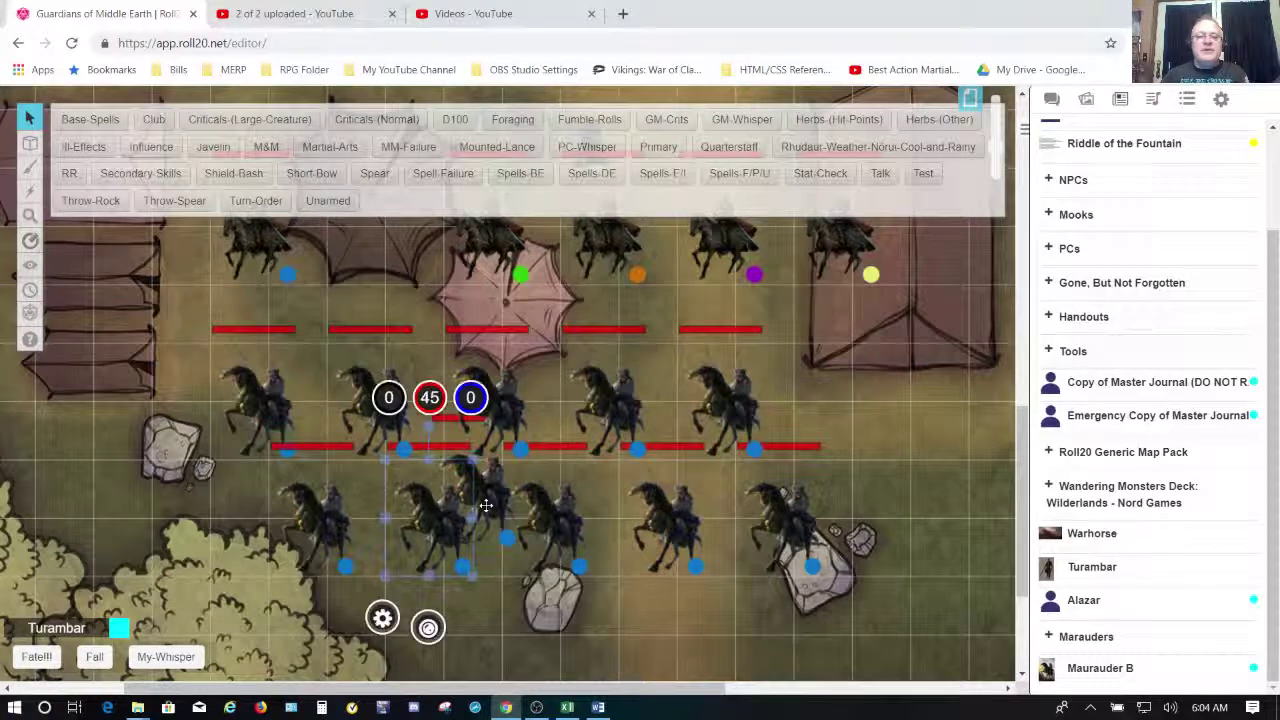
Move the overlapping, misaligned rider up to the right end of the upper marauder row as its sixth rider, and deselect it.
key(Right)
key(Right)
key(Right)
key(Right)
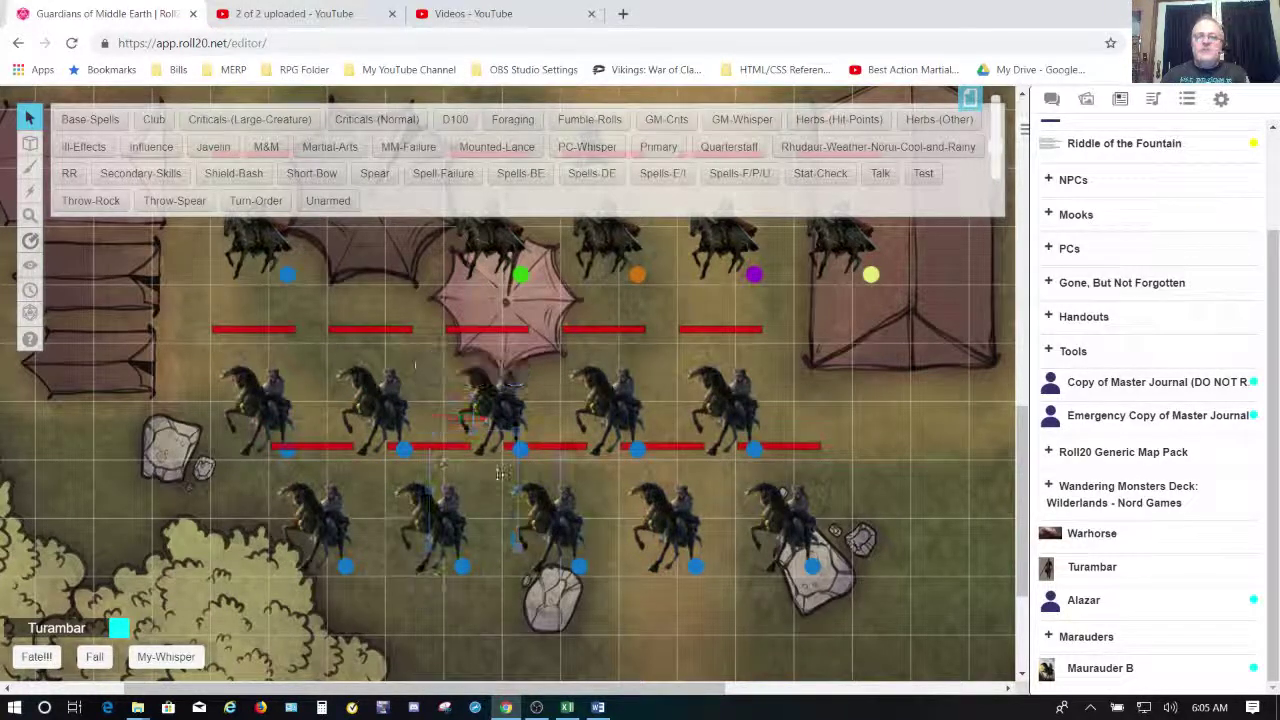
key(Right)
key(Right)
key(Right)
key(Up)
key(Up)
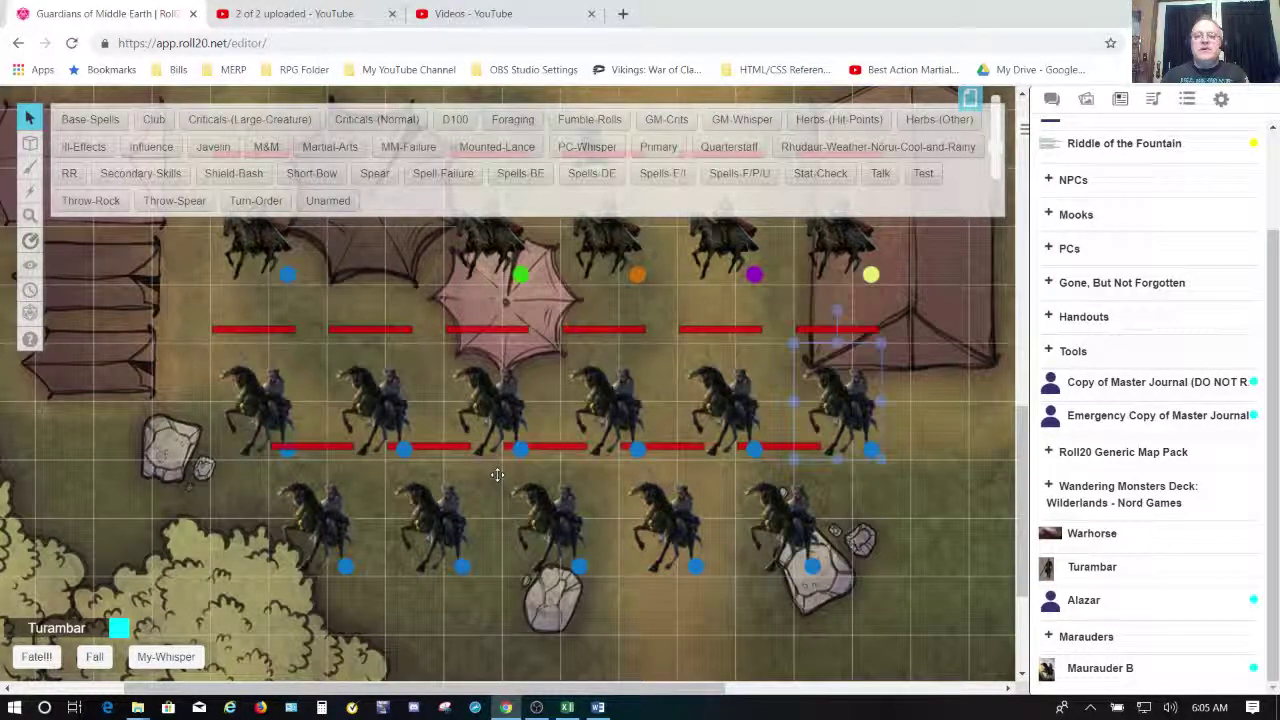
click(690, 642)
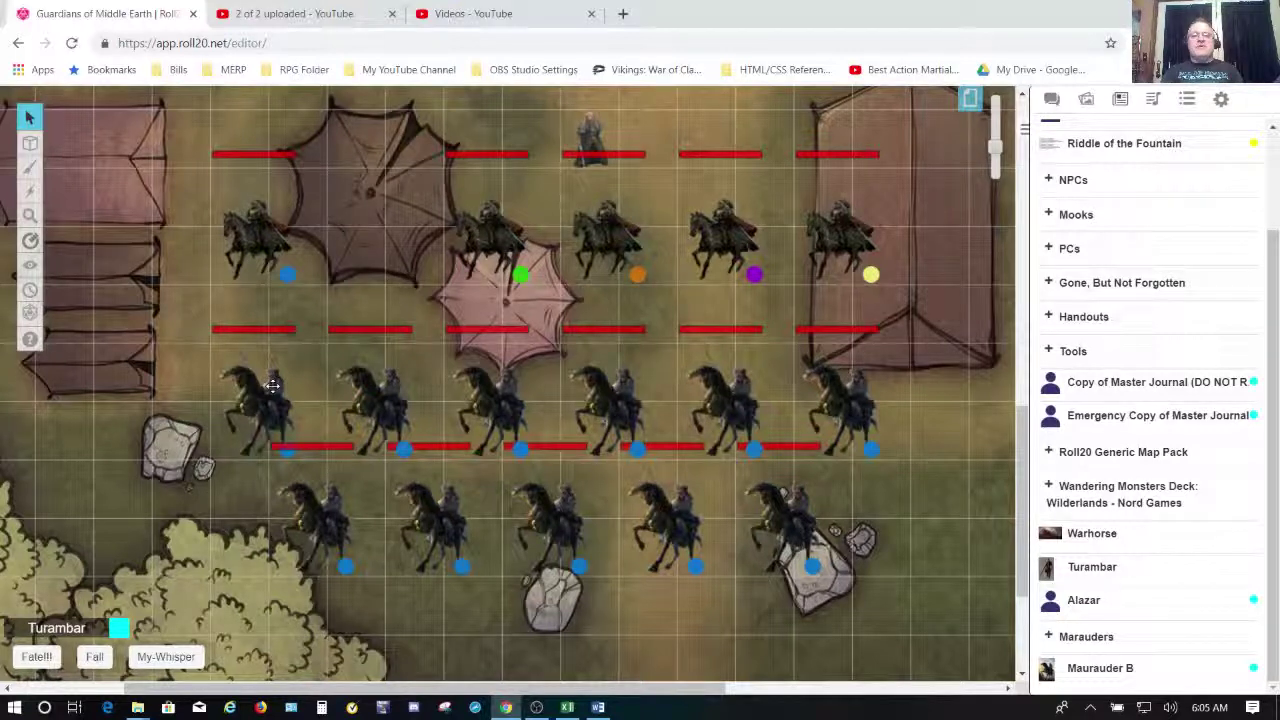
Examine the token settings of the upper marauder row's second rider, close them without saving, and select the first rider.
click(388, 403)
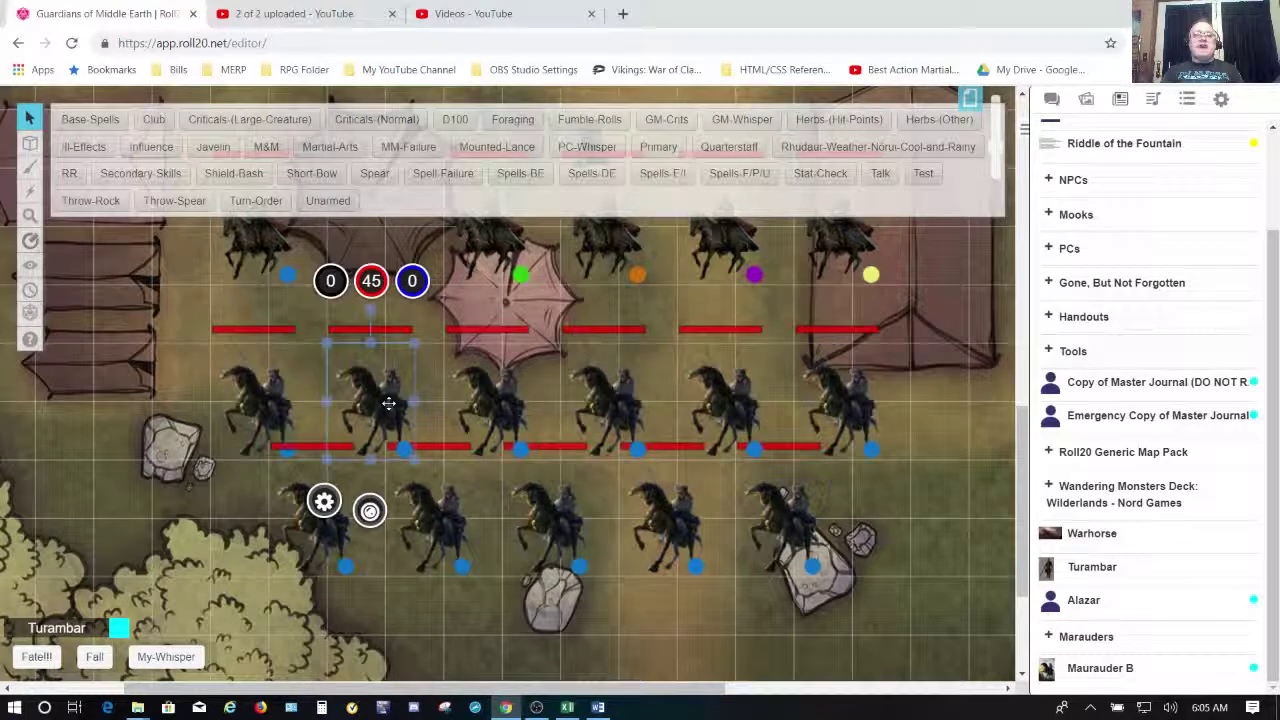
double_click(388, 403)
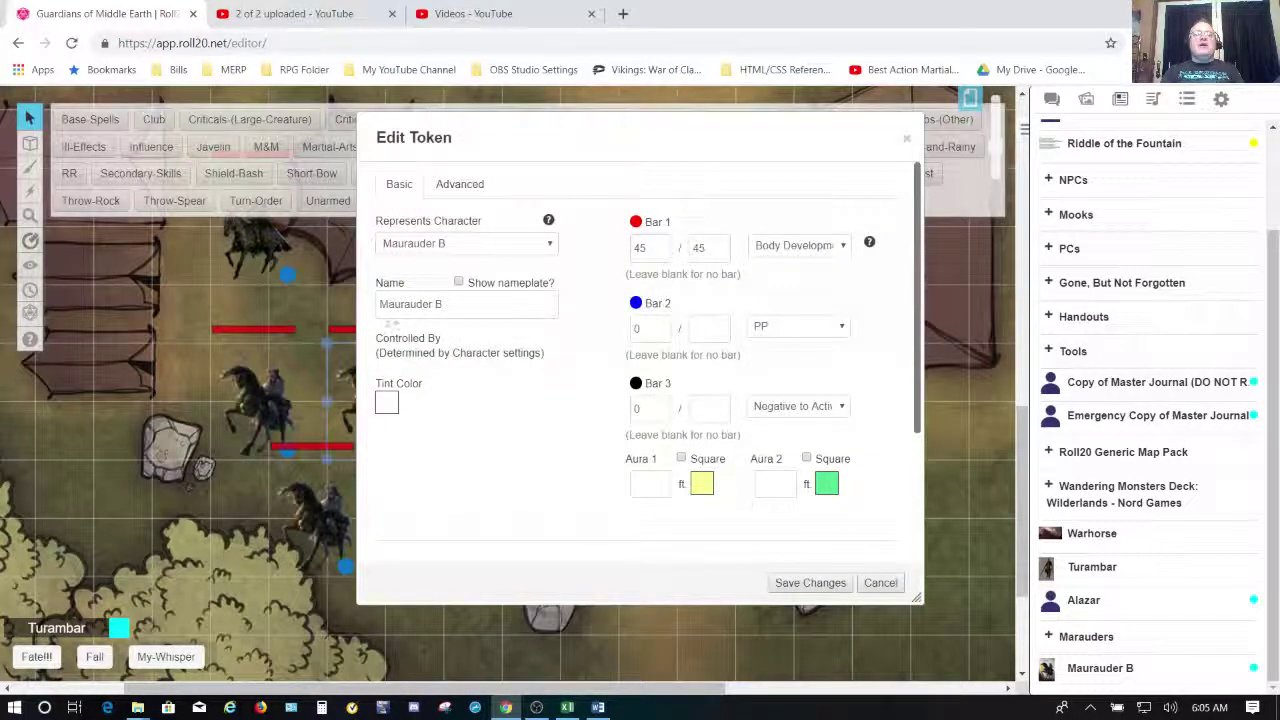
click(882, 584)
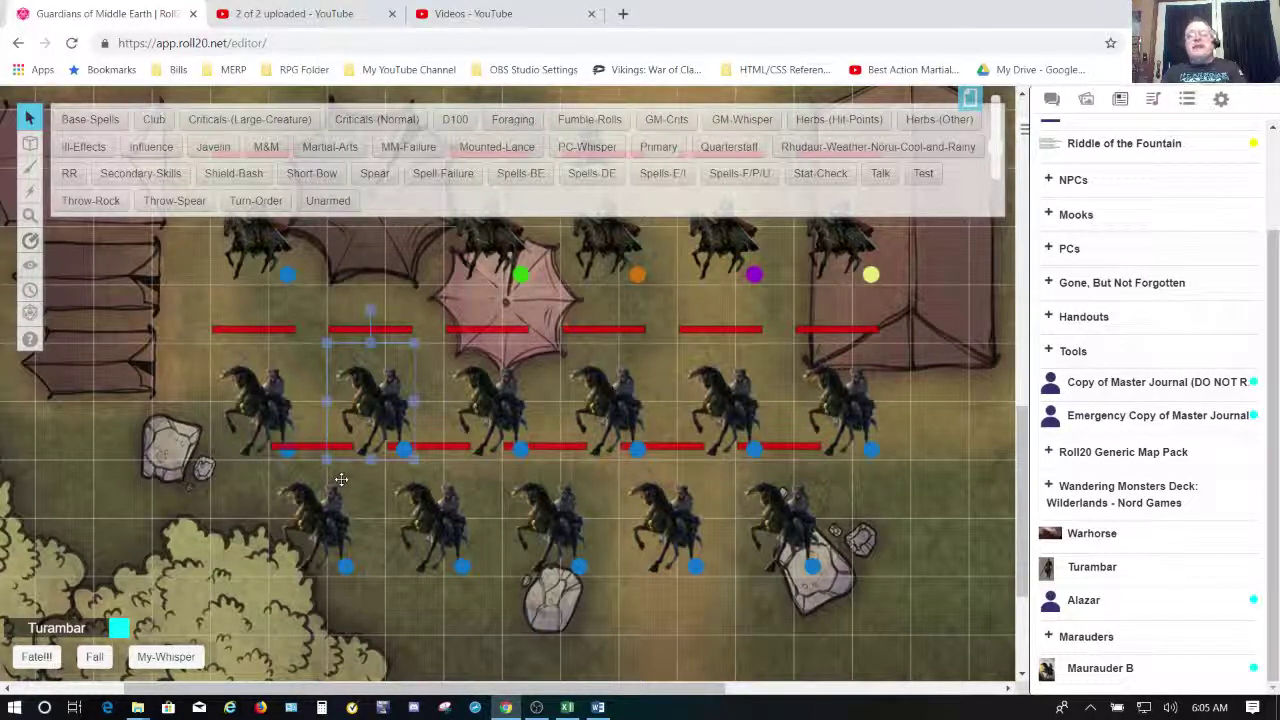
click(256, 404)
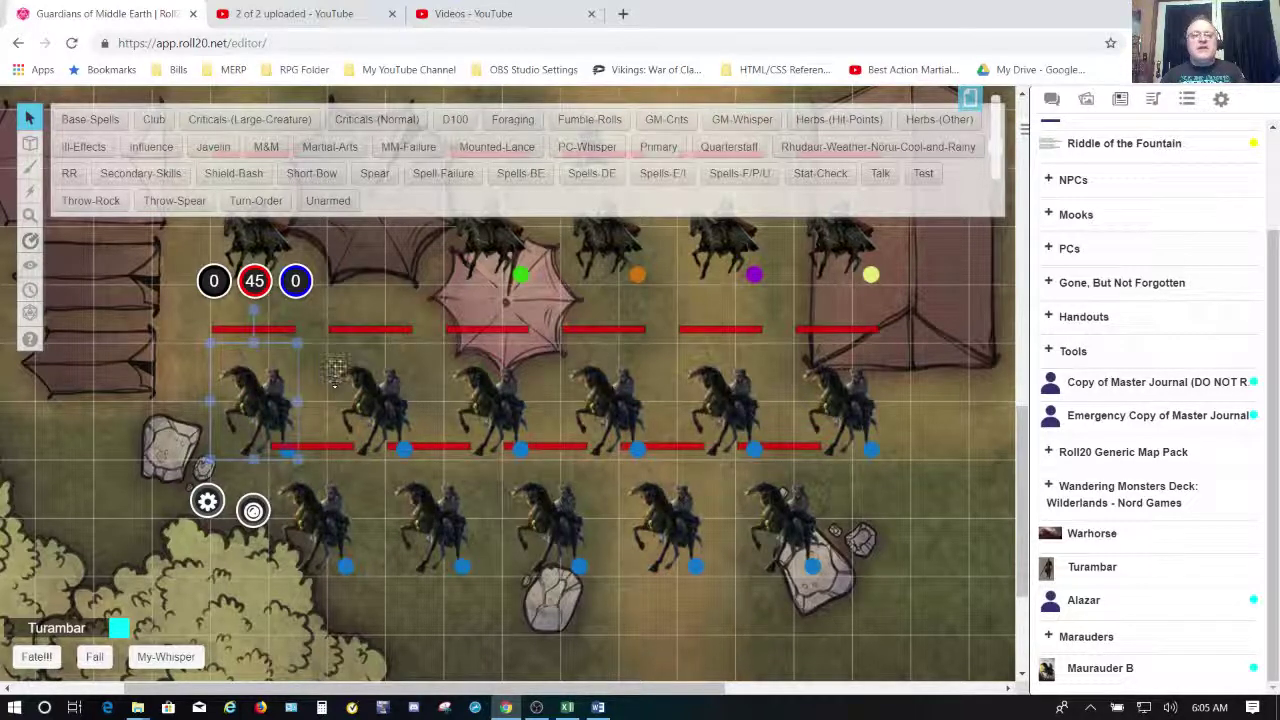
Look through the characters that the second rider's token could represent, and leave its settings without saving.
click(372, 415)
double_click(372, 415)
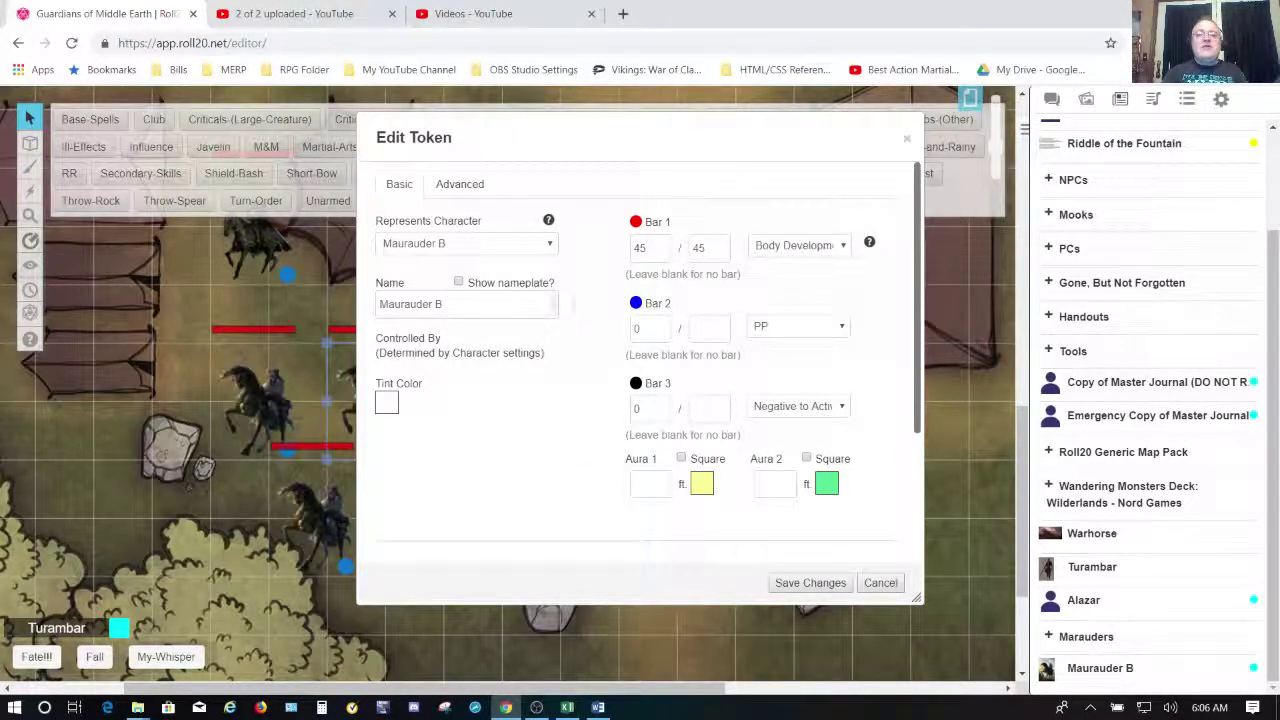
click(531, 246)
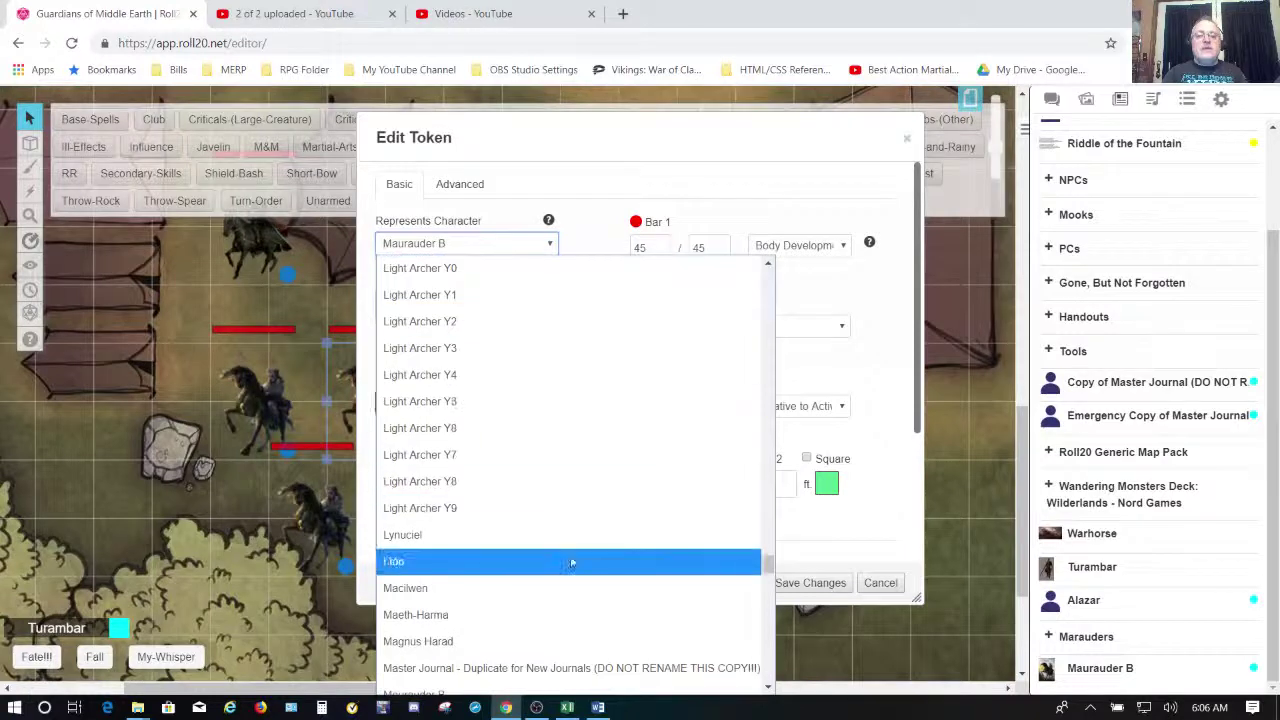
scroll(571, 562, down, 2)
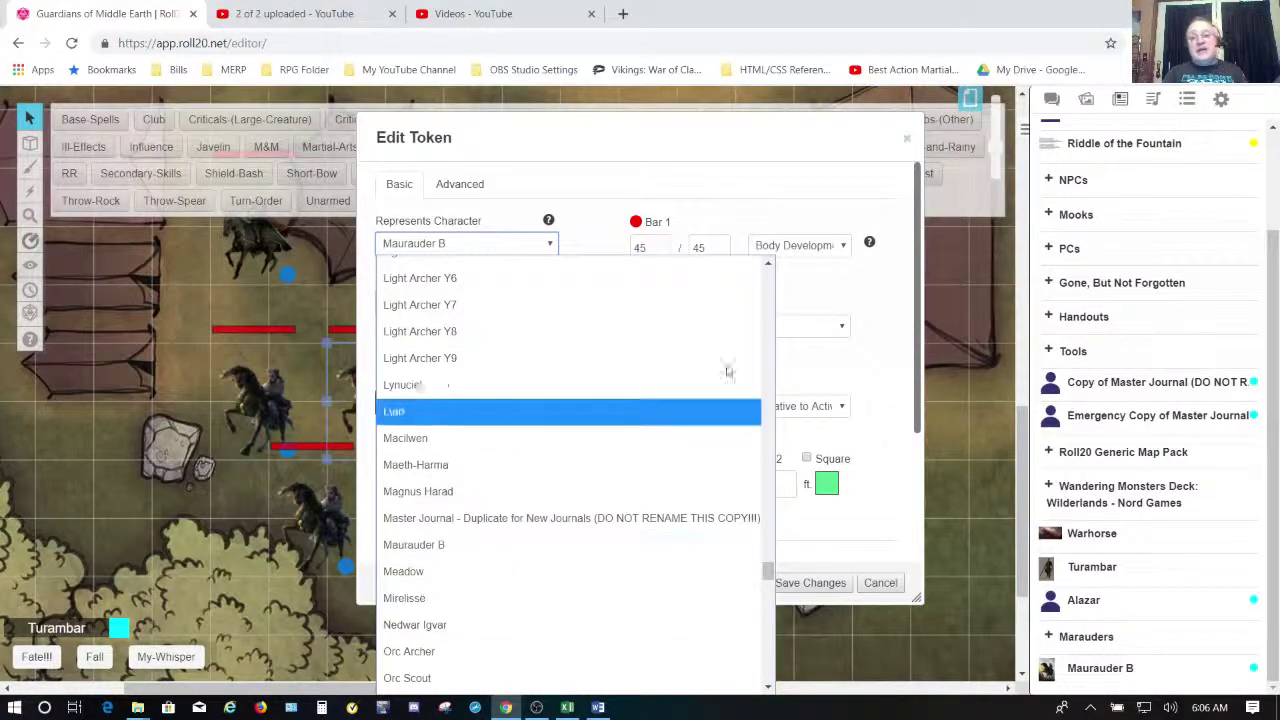
click(882, 584)
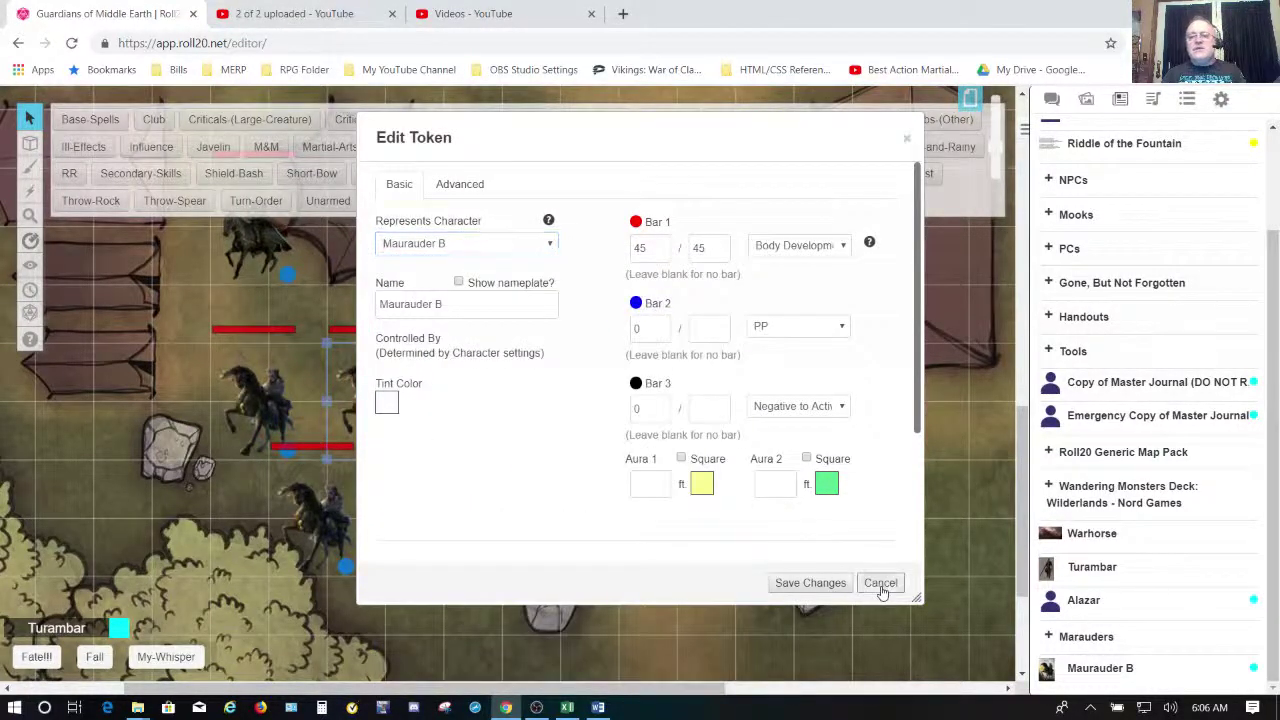
click(882, 584)
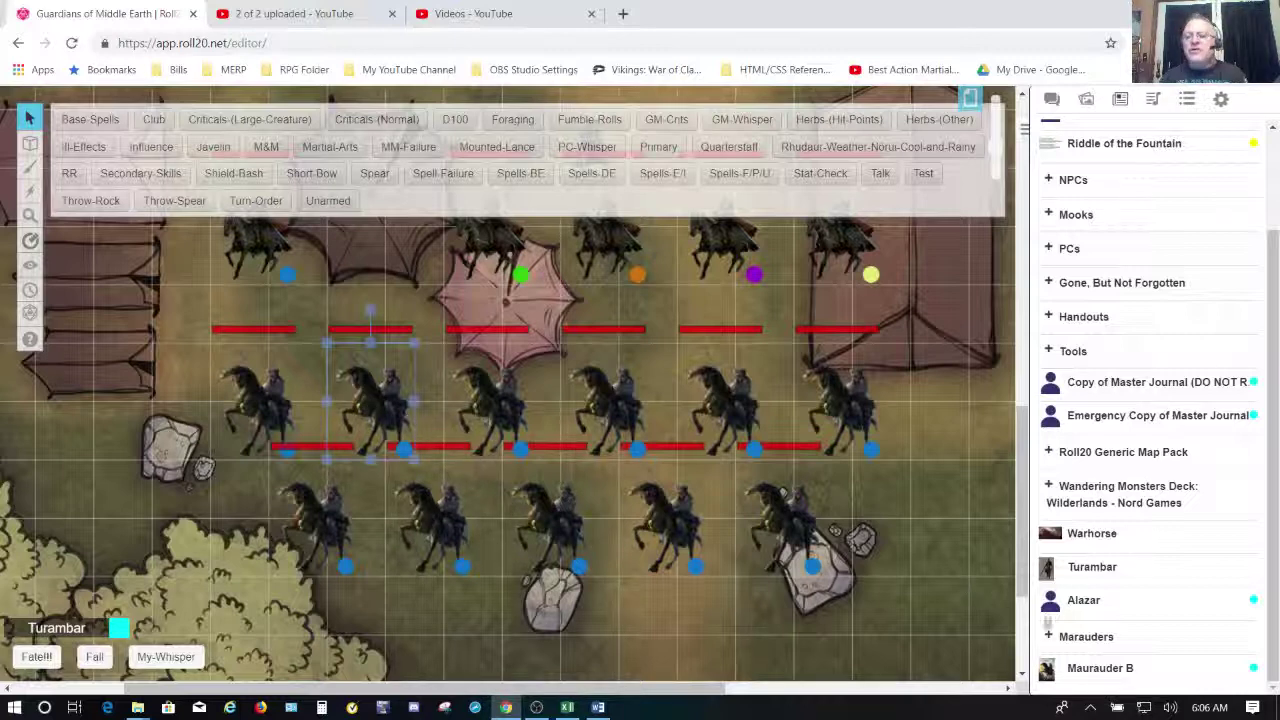
Duplicate the Maurauder B character ten times from its edit dialog, save, and close the character sheet.
click(1105, 669)
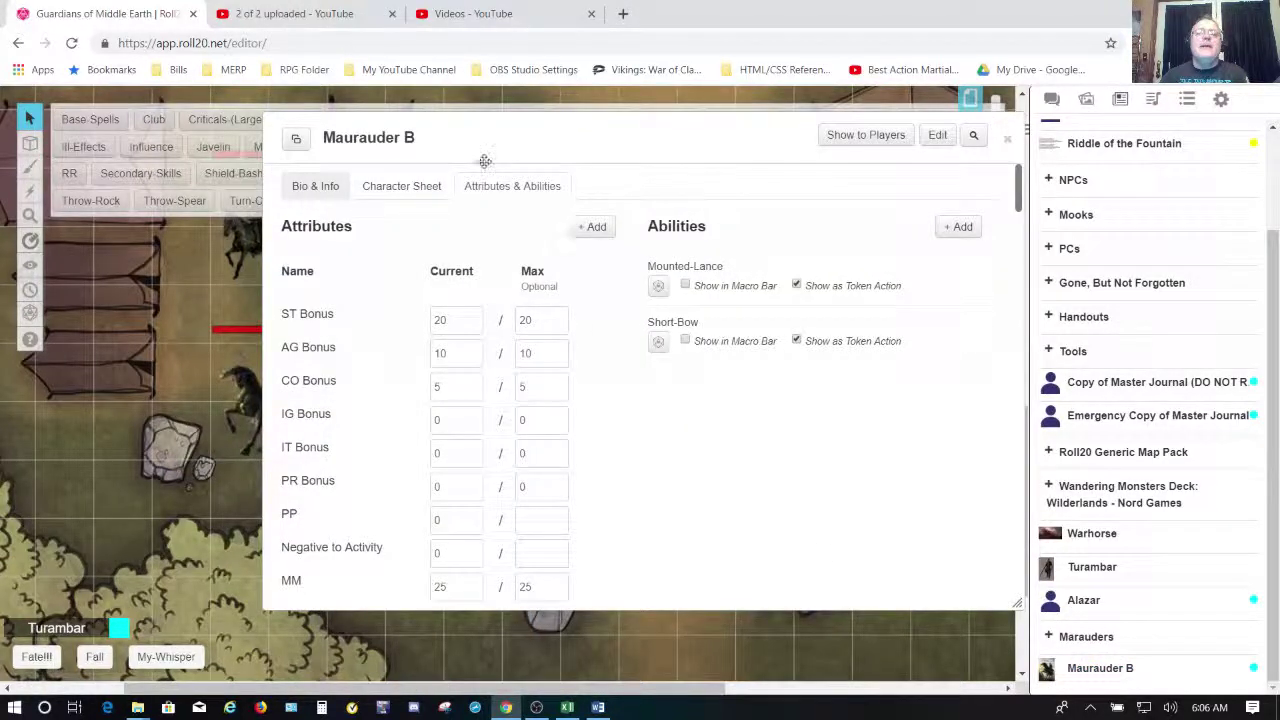
click(937, 137)
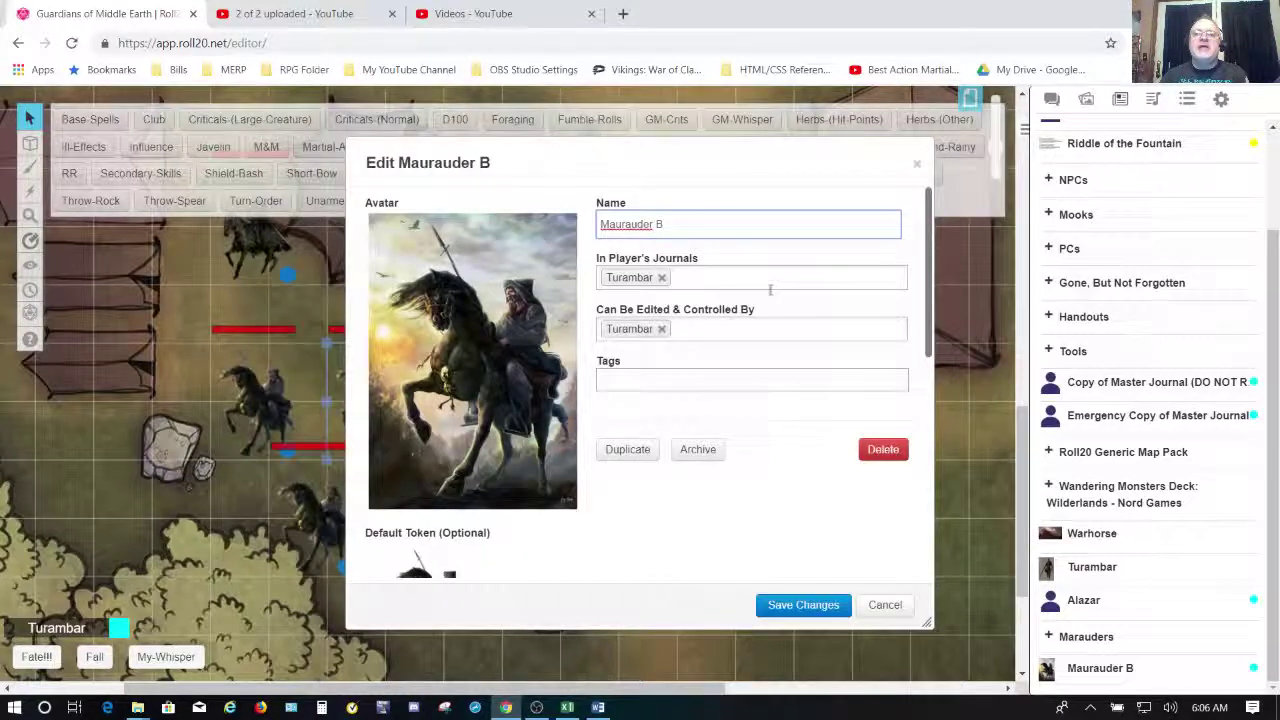
click(618, 462)
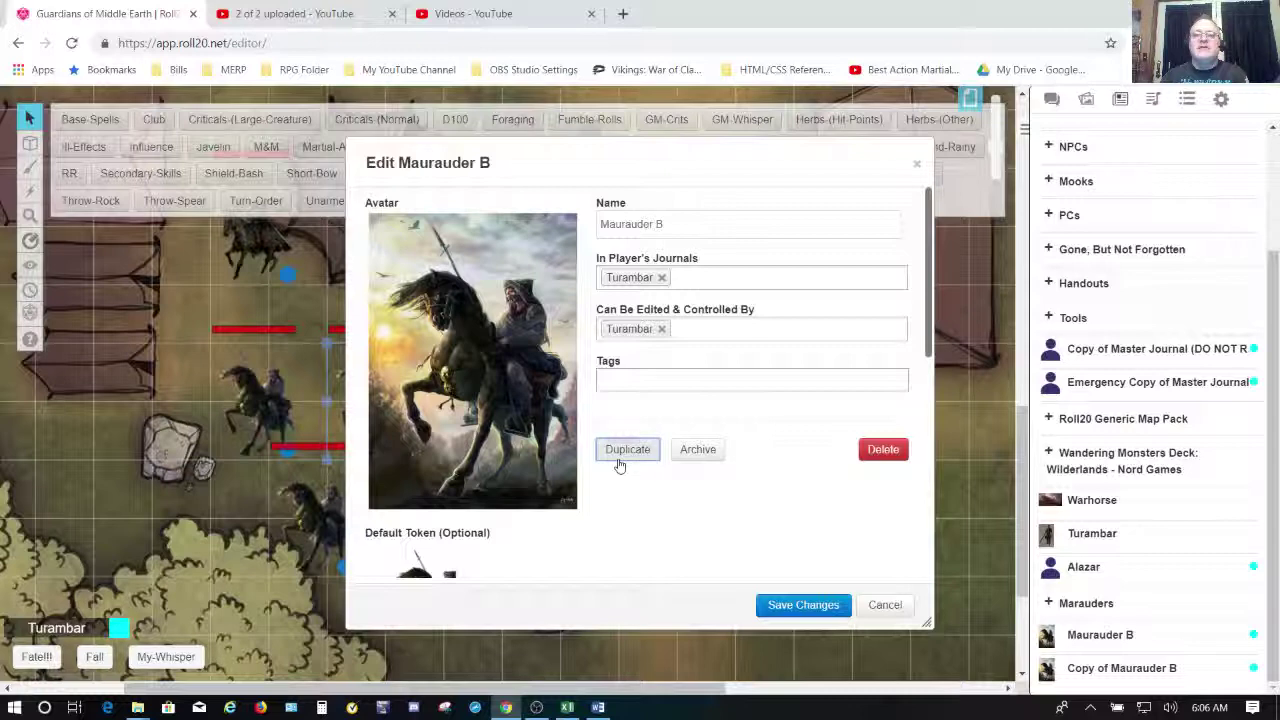
click(800, 607)
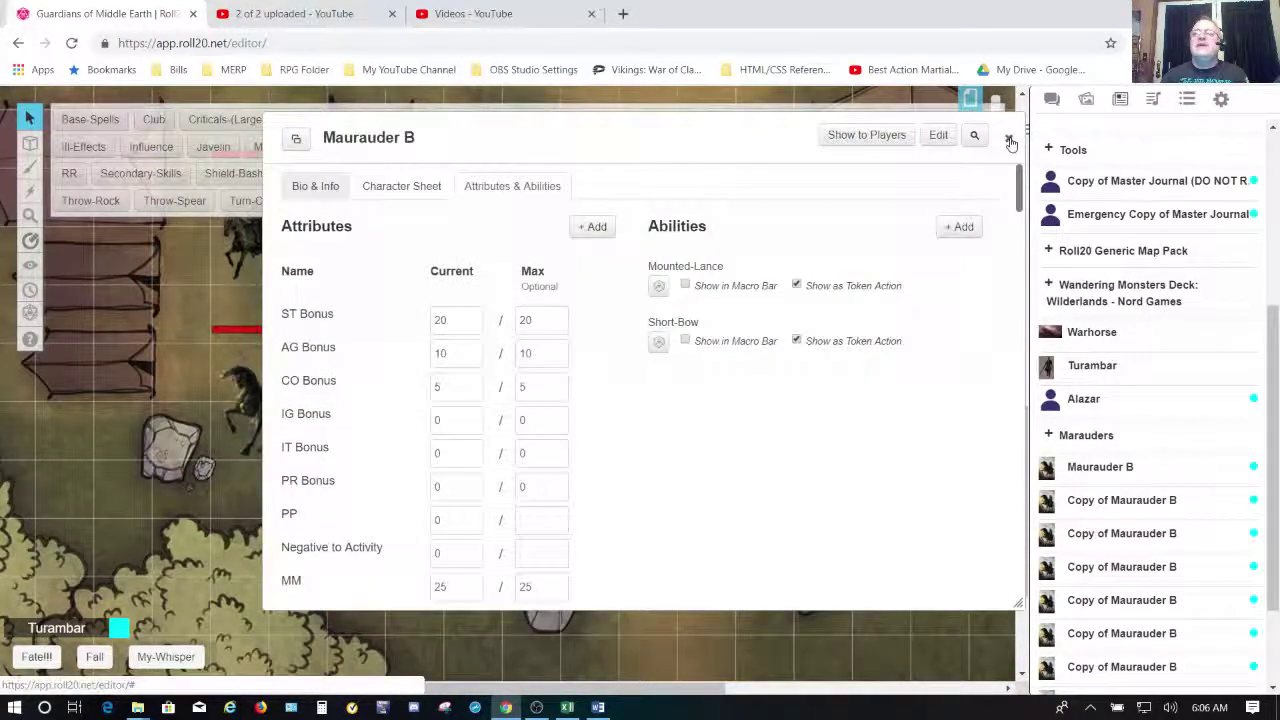
click(1007, 139)
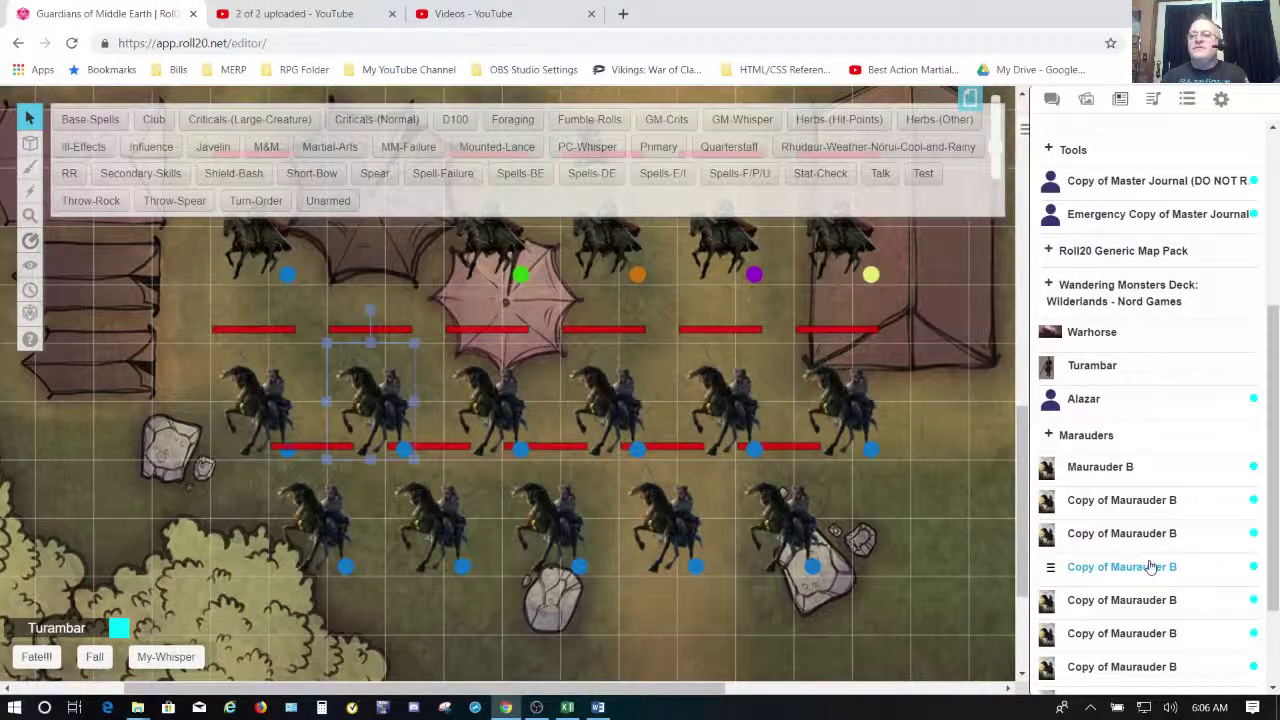
Rename the first Copy of Maurauder B in the journal as Maurauder B1, save it, and close its sheet.
scroll(1148, 566, down, 2)
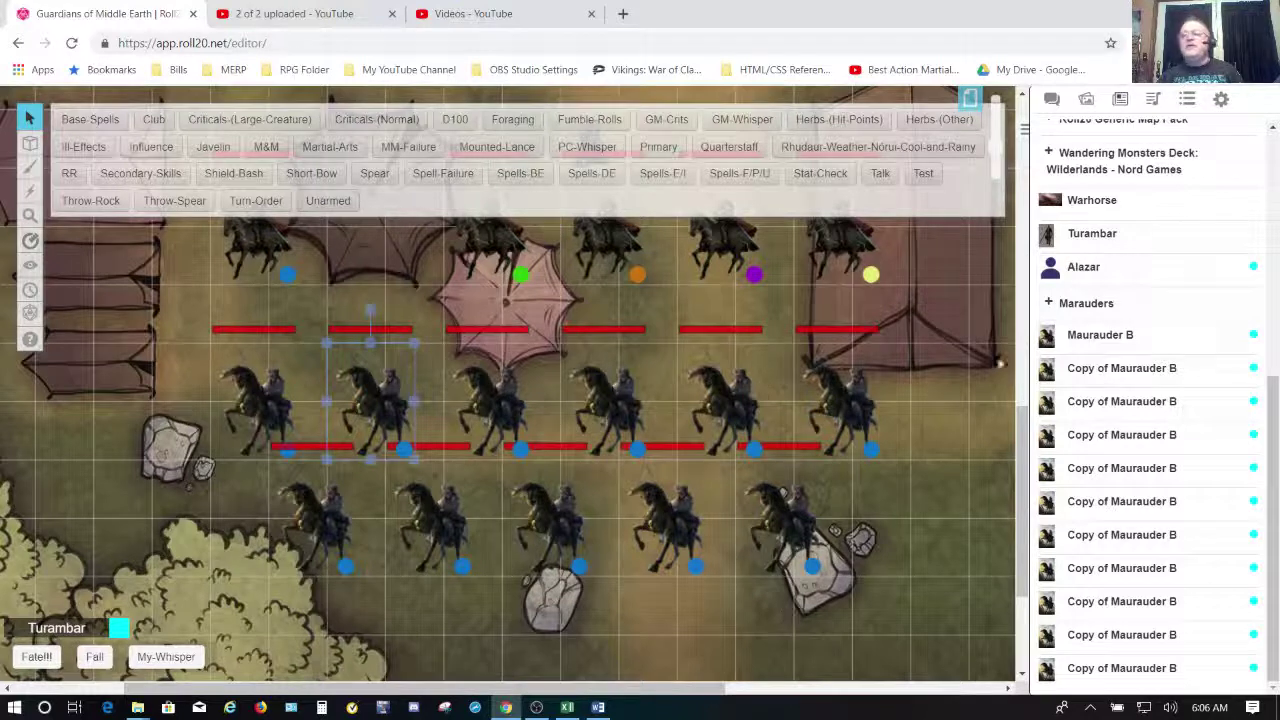
click(1127, 371)
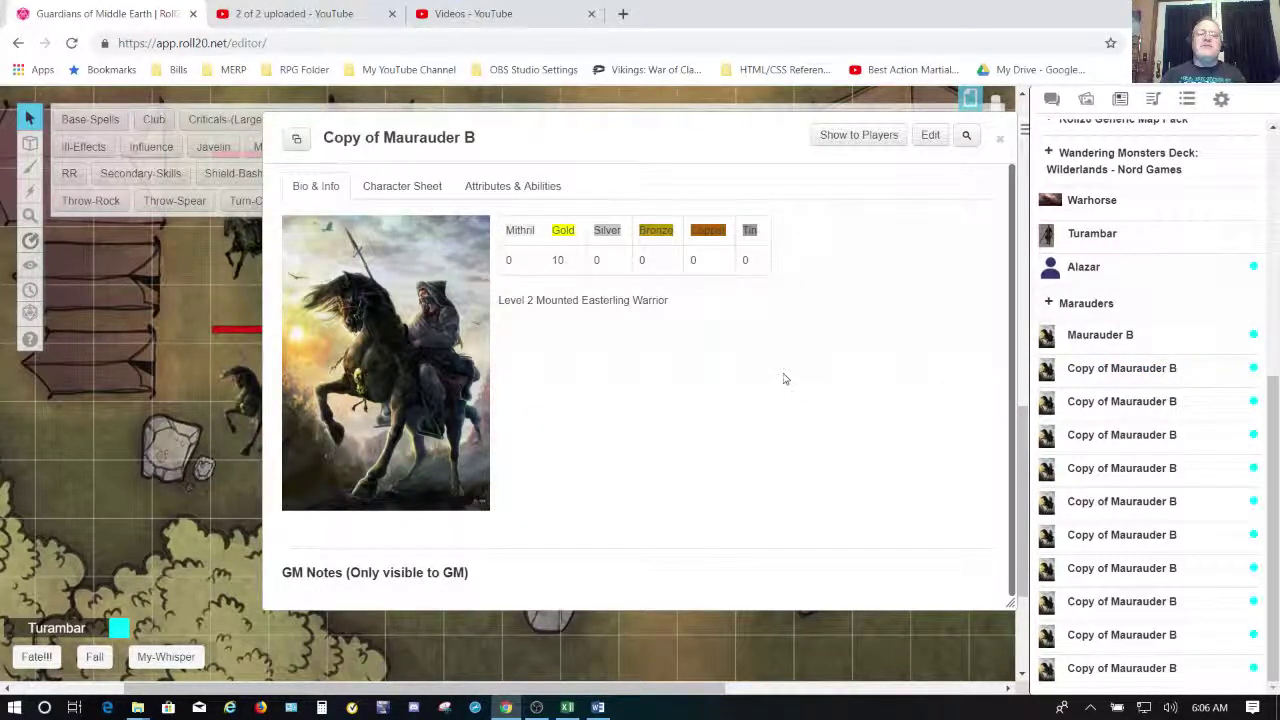
click(928, 137)
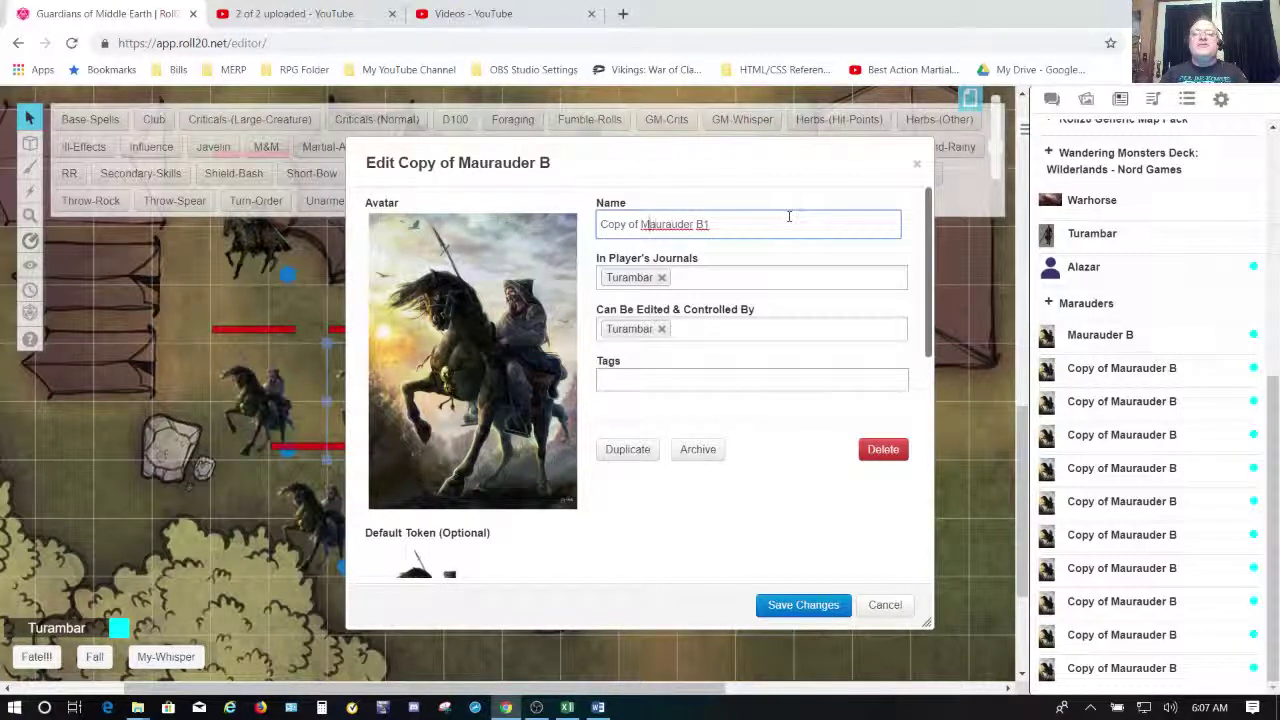
key(shift+Left)
key(shift+Left)
key(shift+Left)
key(shift+Left)
key(shift+Left)
key(shift+Left)
key(shift+Left)
key(shift+Left)
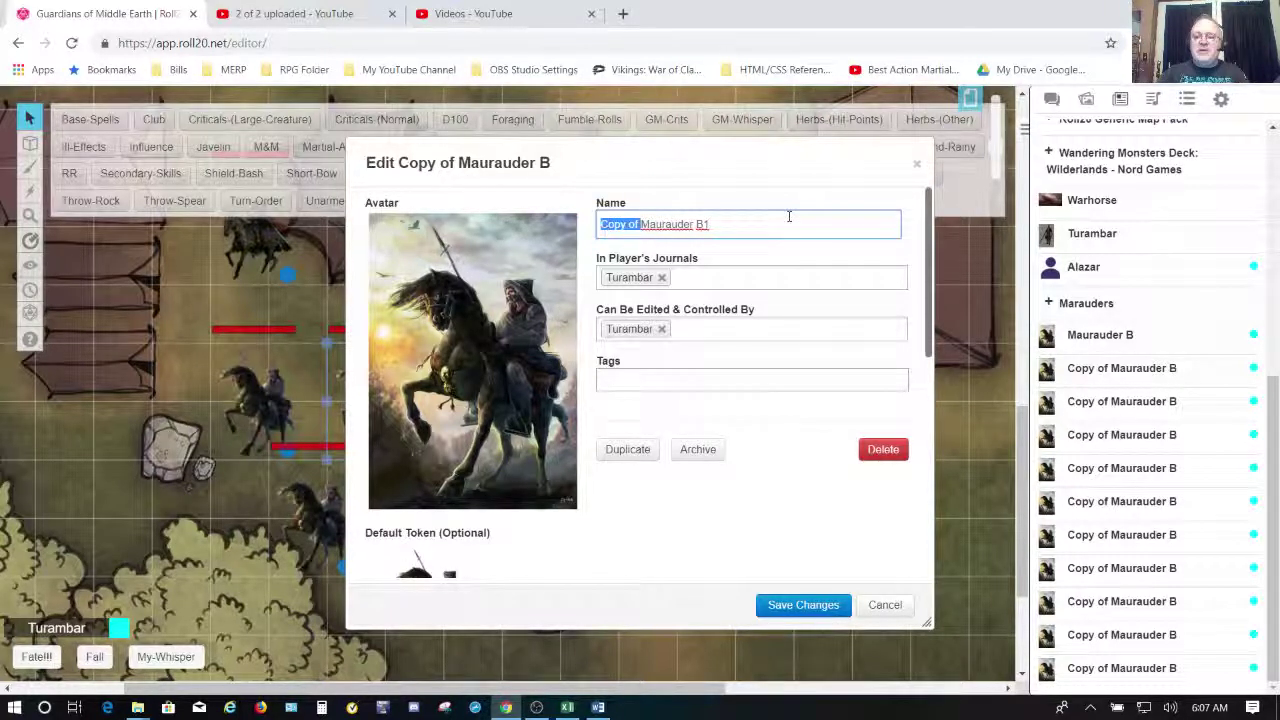
key(BackSpace)
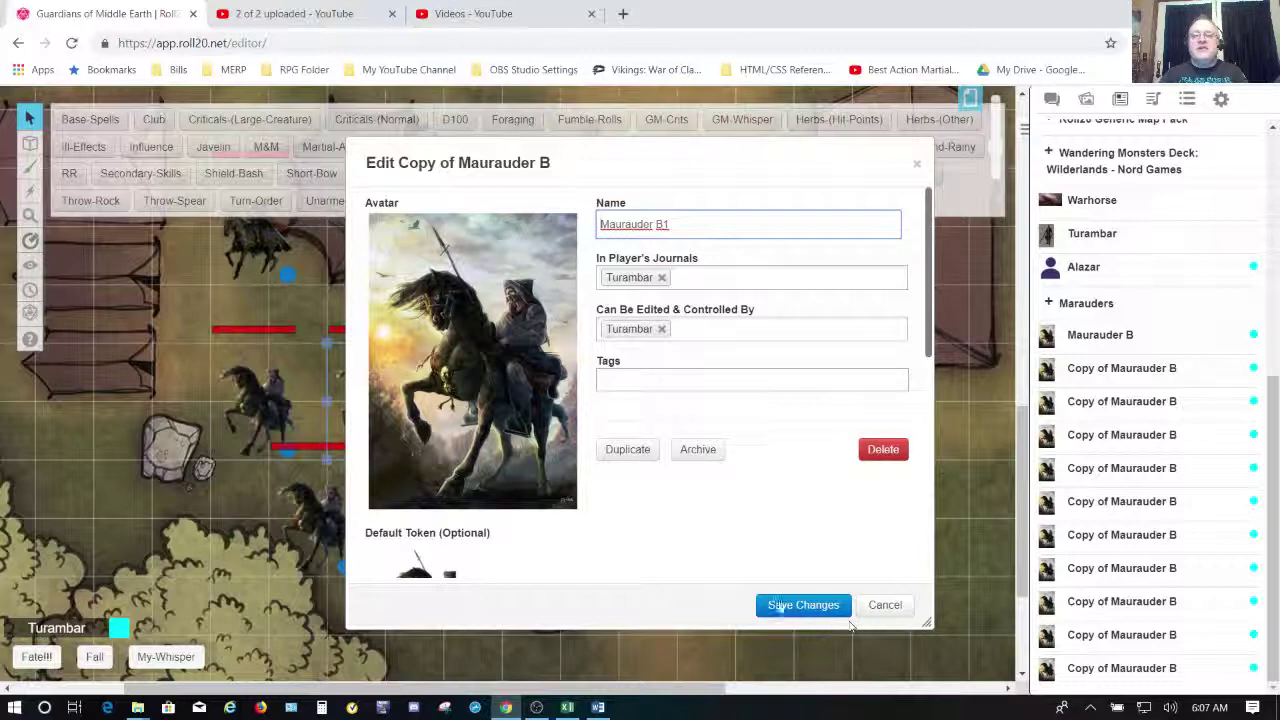
click(800, 606)
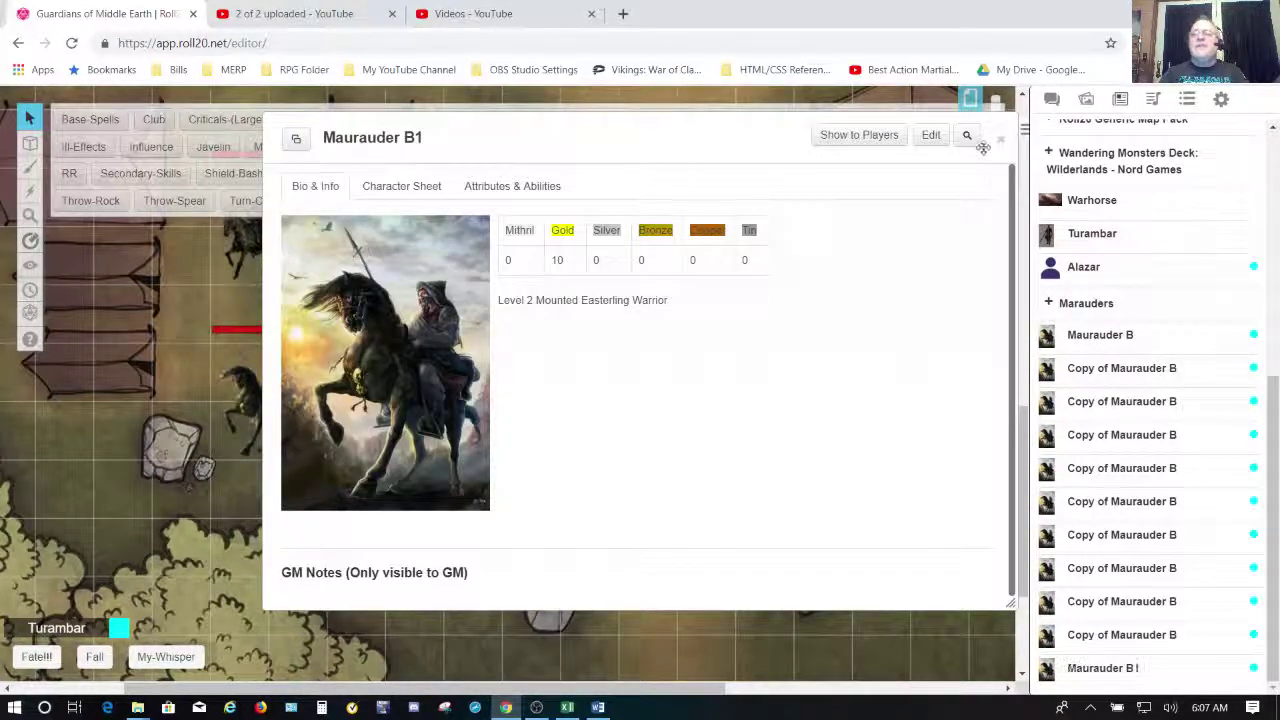
click(1001, 141)
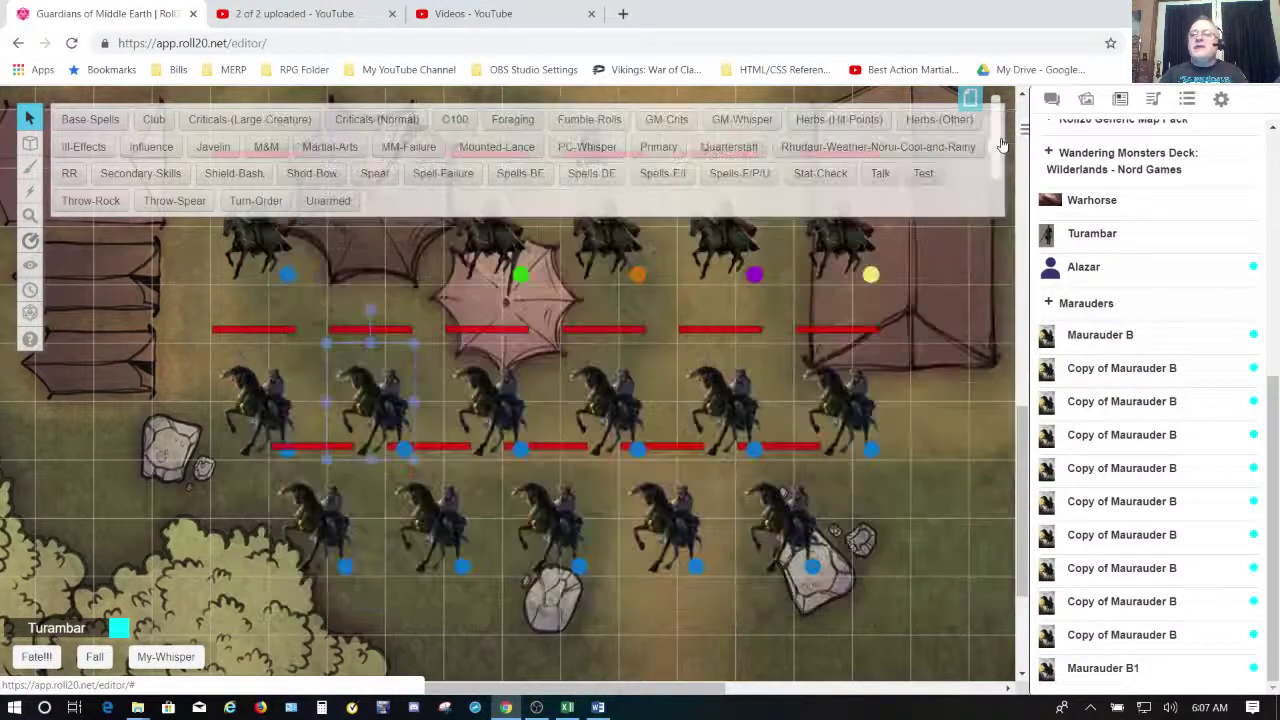
Rename the next Copy of Maurauder B as Maurauder B2, save it, and close its sheet.
click(1121, 370)
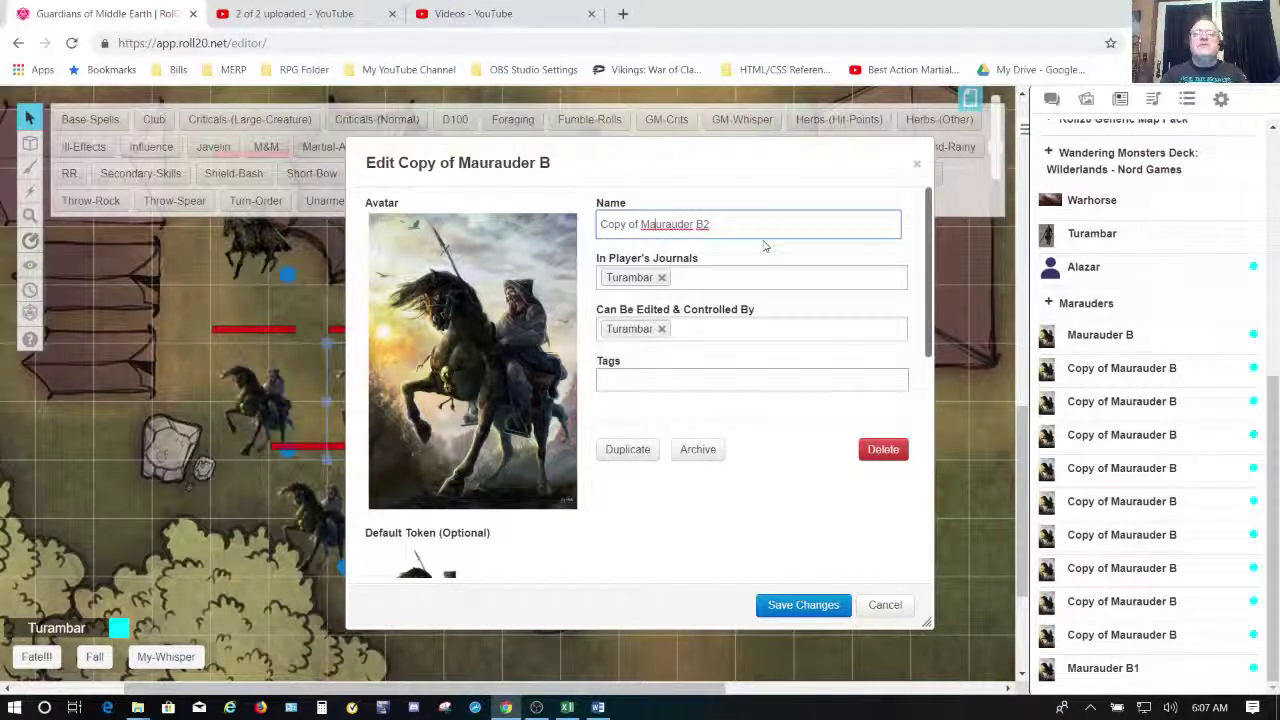
key(ctrl+shift+Left)
key(ctrl+shift+Left)
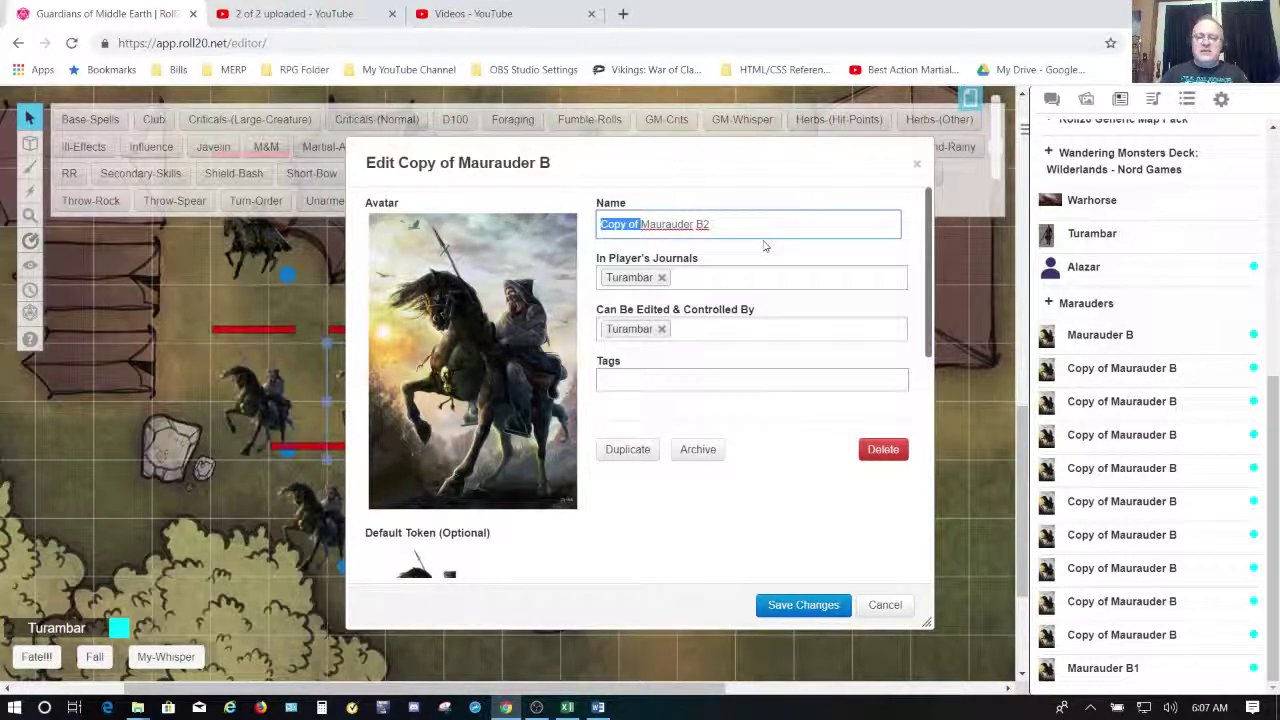
key(BackSpace)
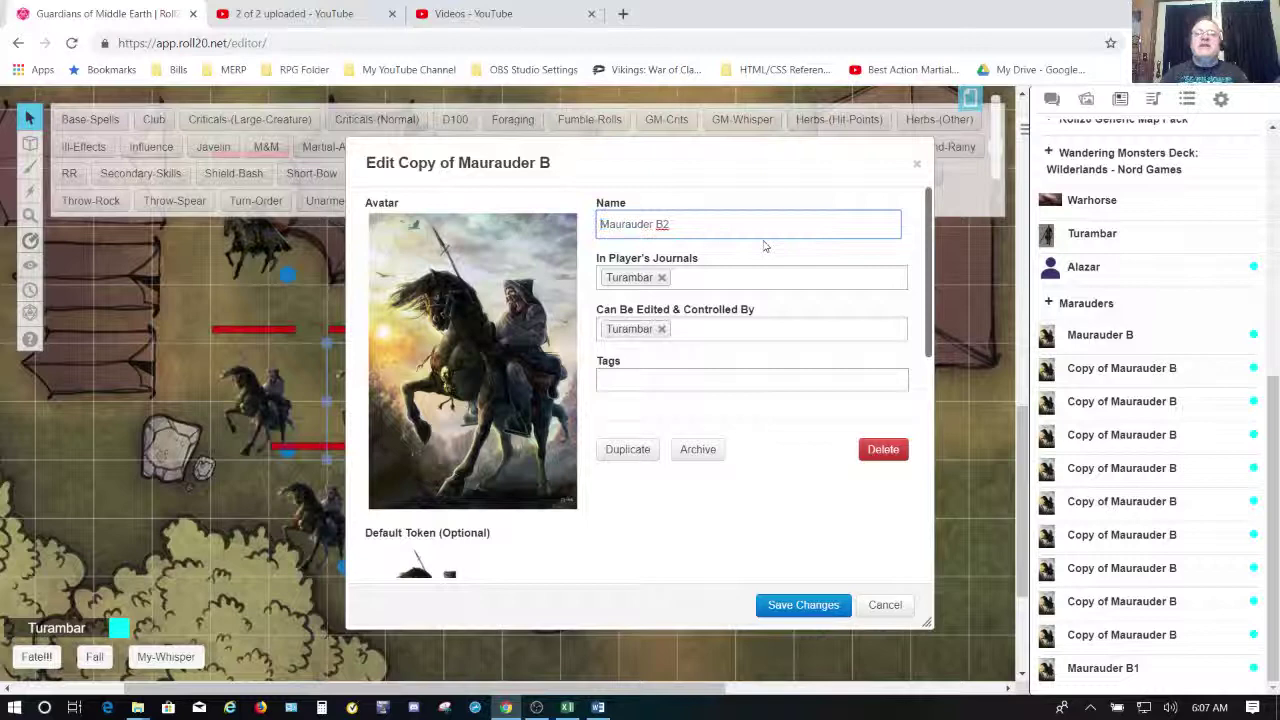
click(801, 606)
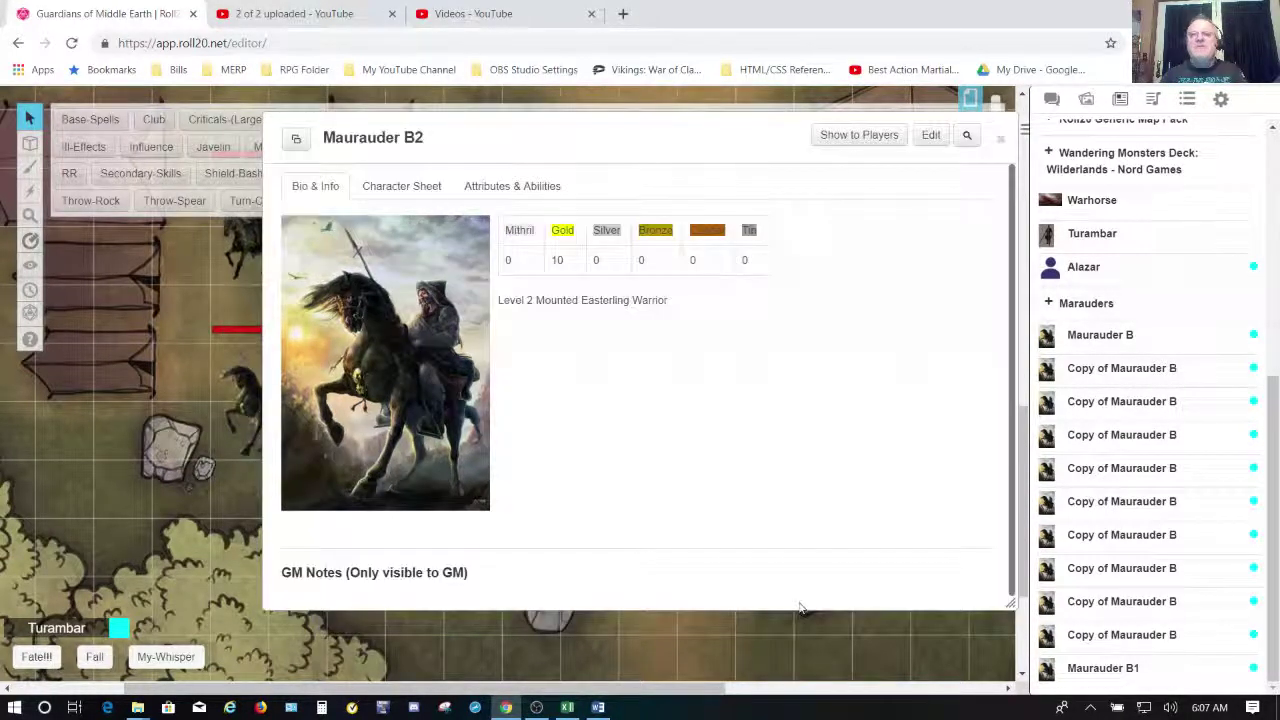
click(1000, 139)
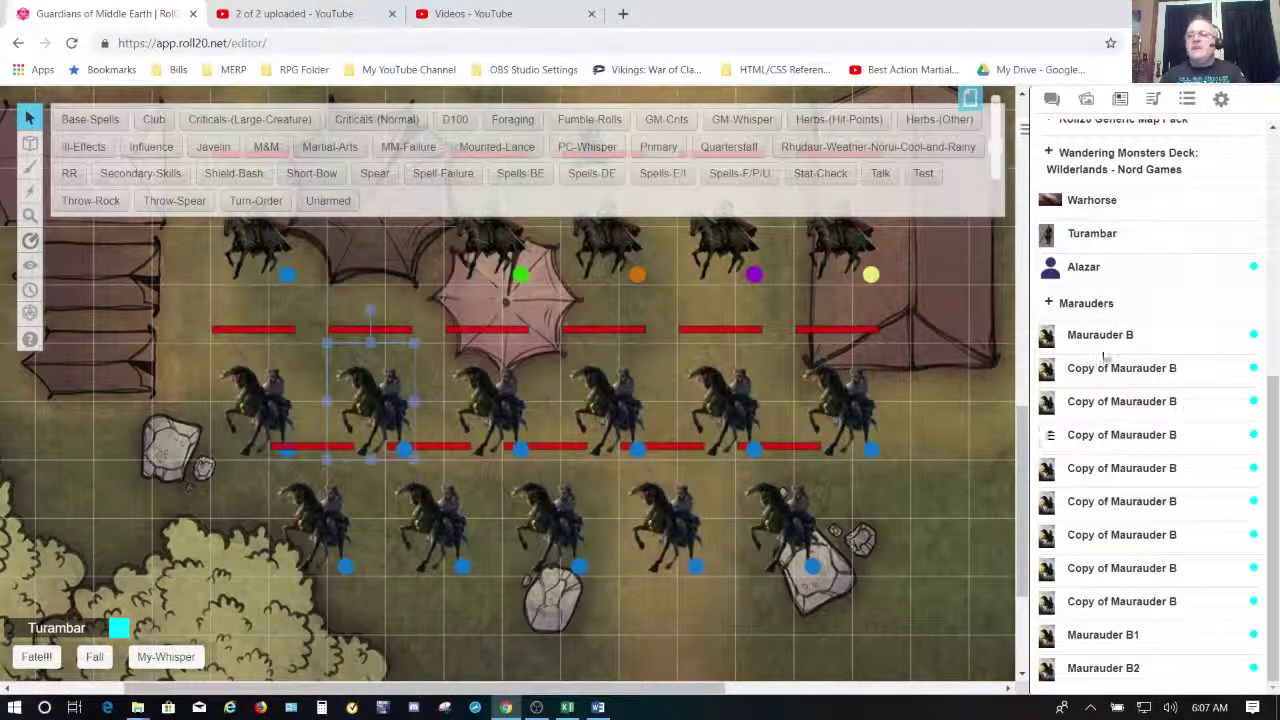
Rename the next Copy of Maurauder B in the journal as Maurauder B3, save it, and close its sheet.
drag(1098, 336, 1127, 372)
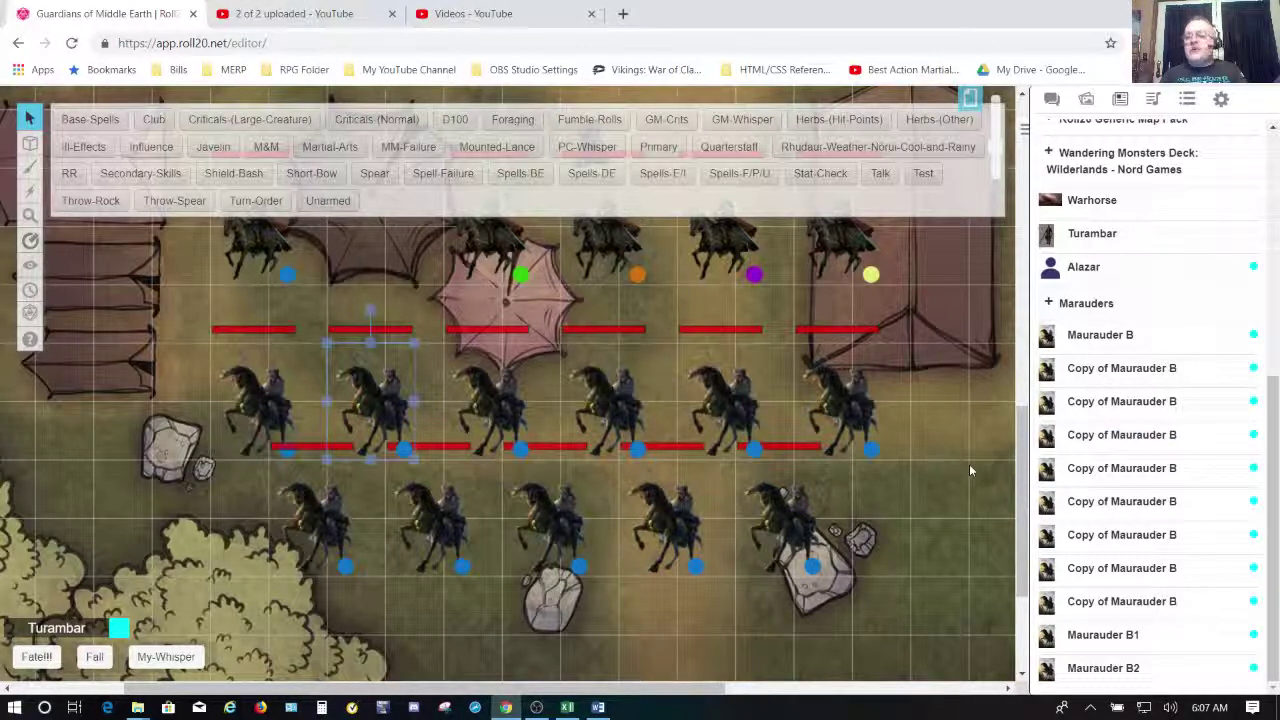
click(1138, 369)
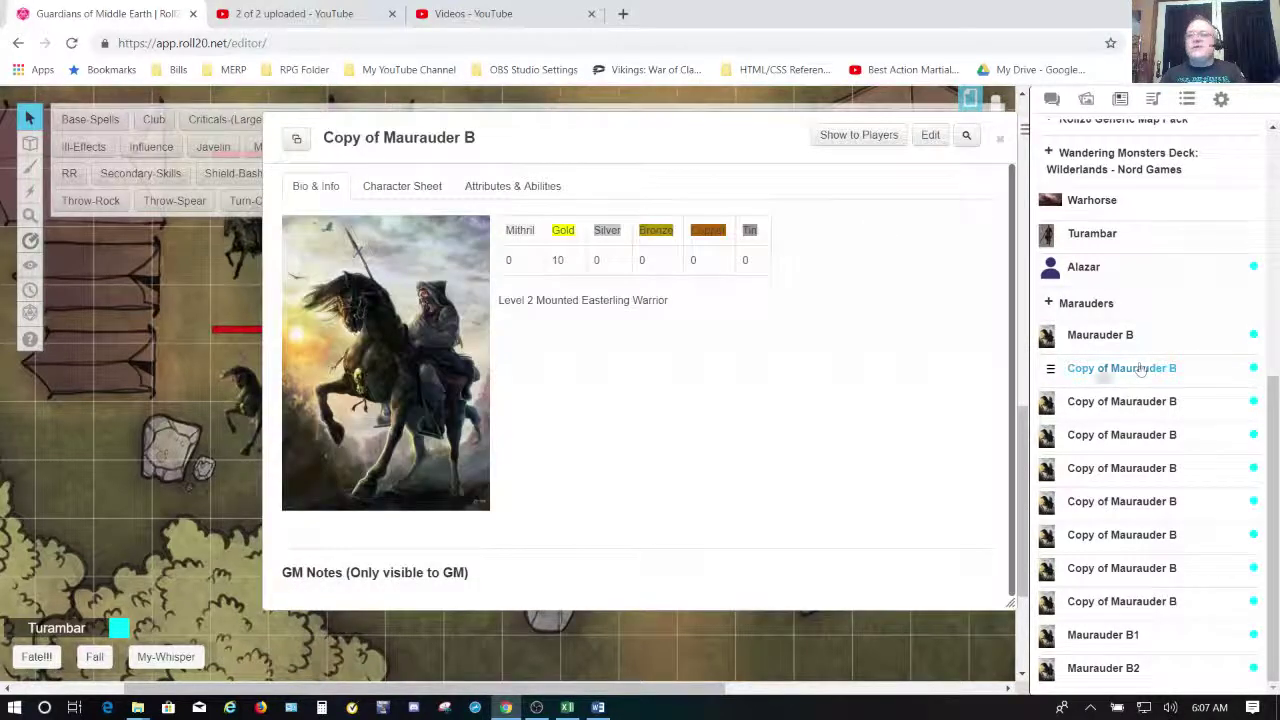
click(930, 137)
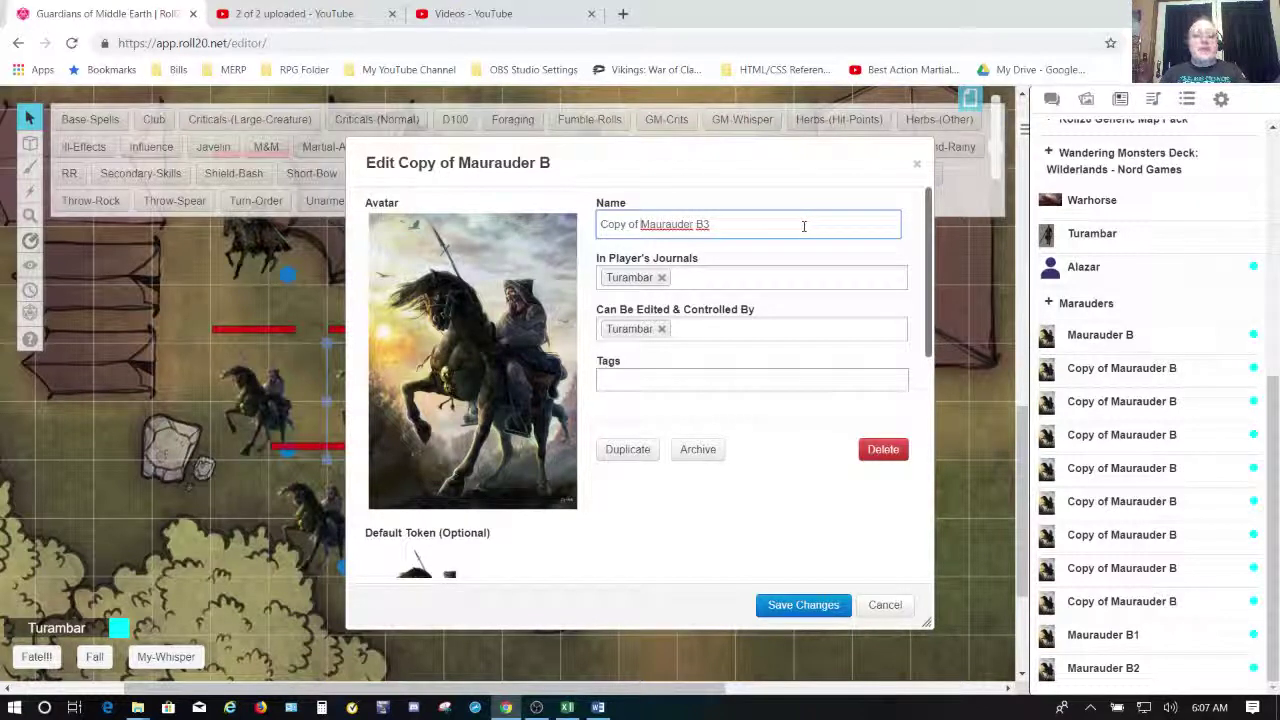
key(shift+Home)
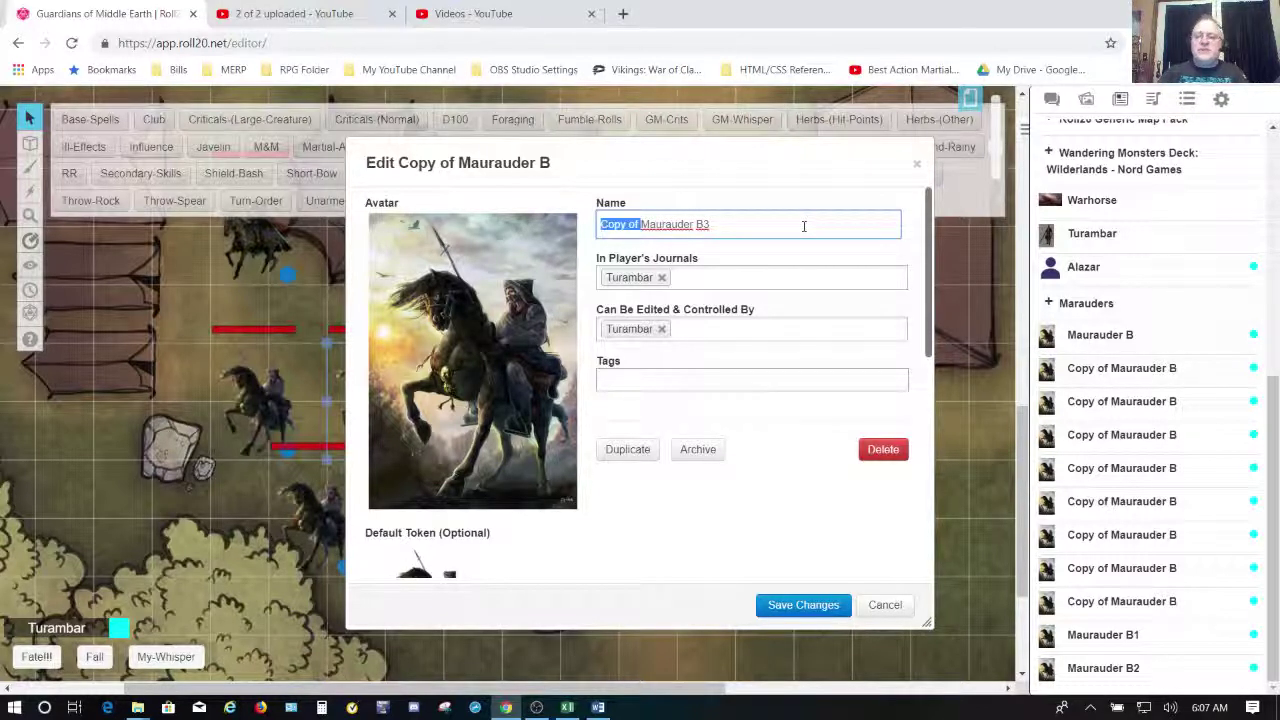
key(BackSpace)
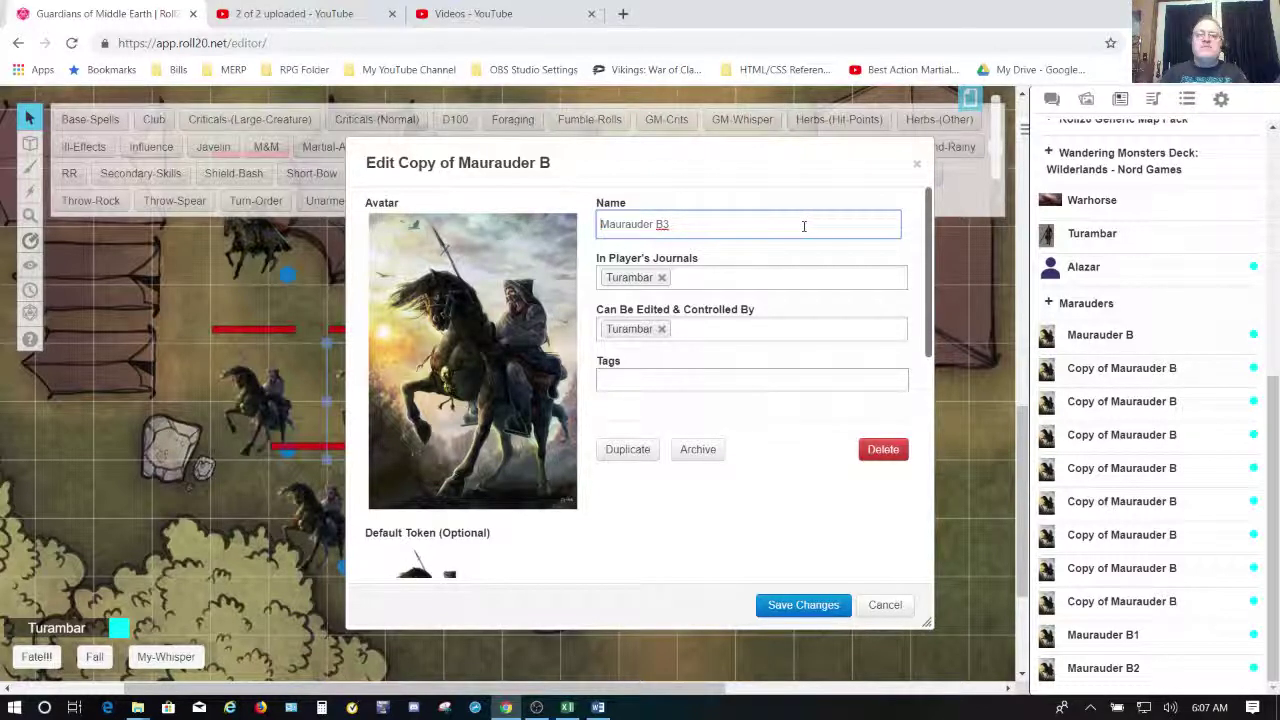
click(813, 604)
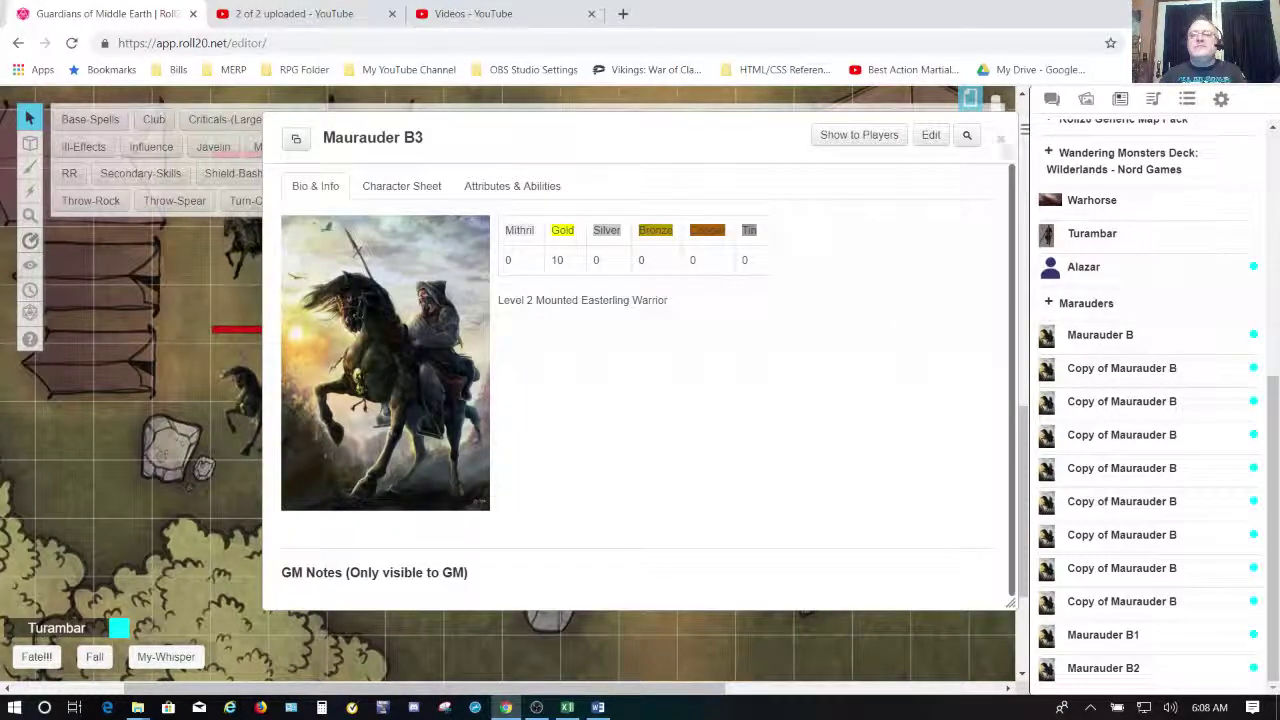
click(1000, 139)
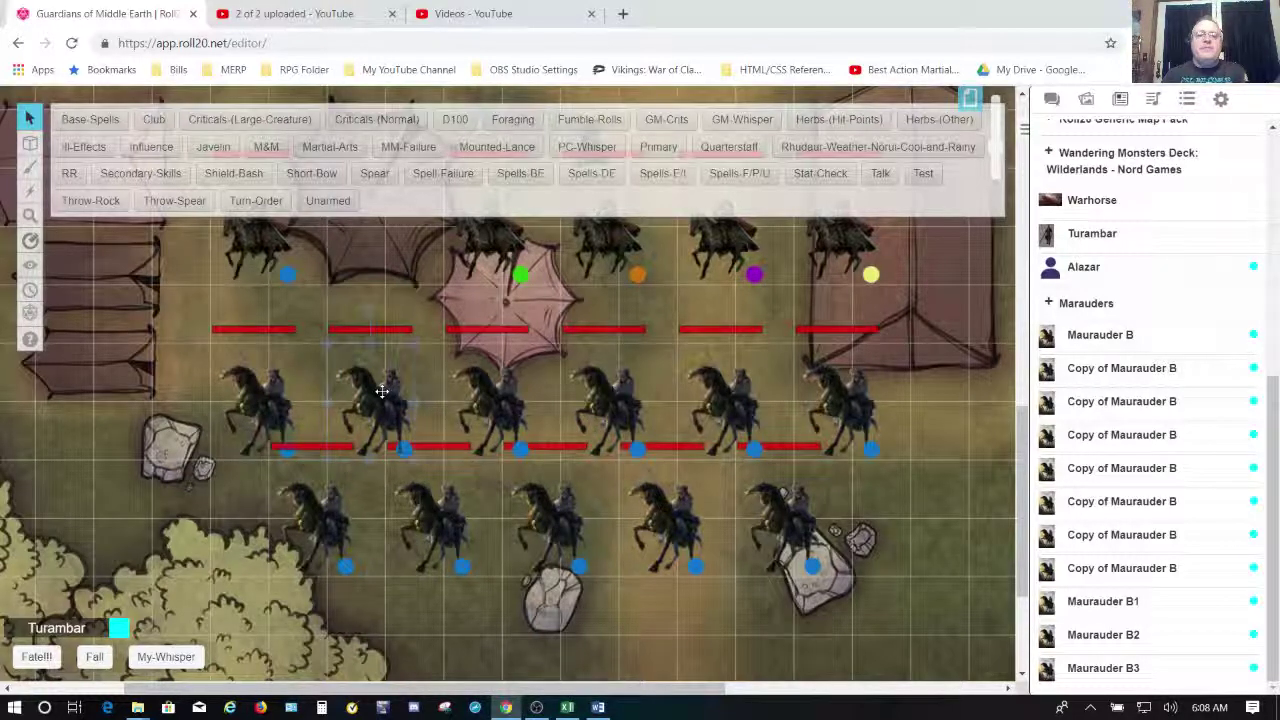
Make the second rider's token in the middle row represent Maurauder B1 and save the token settings.
double_click(382, 392)
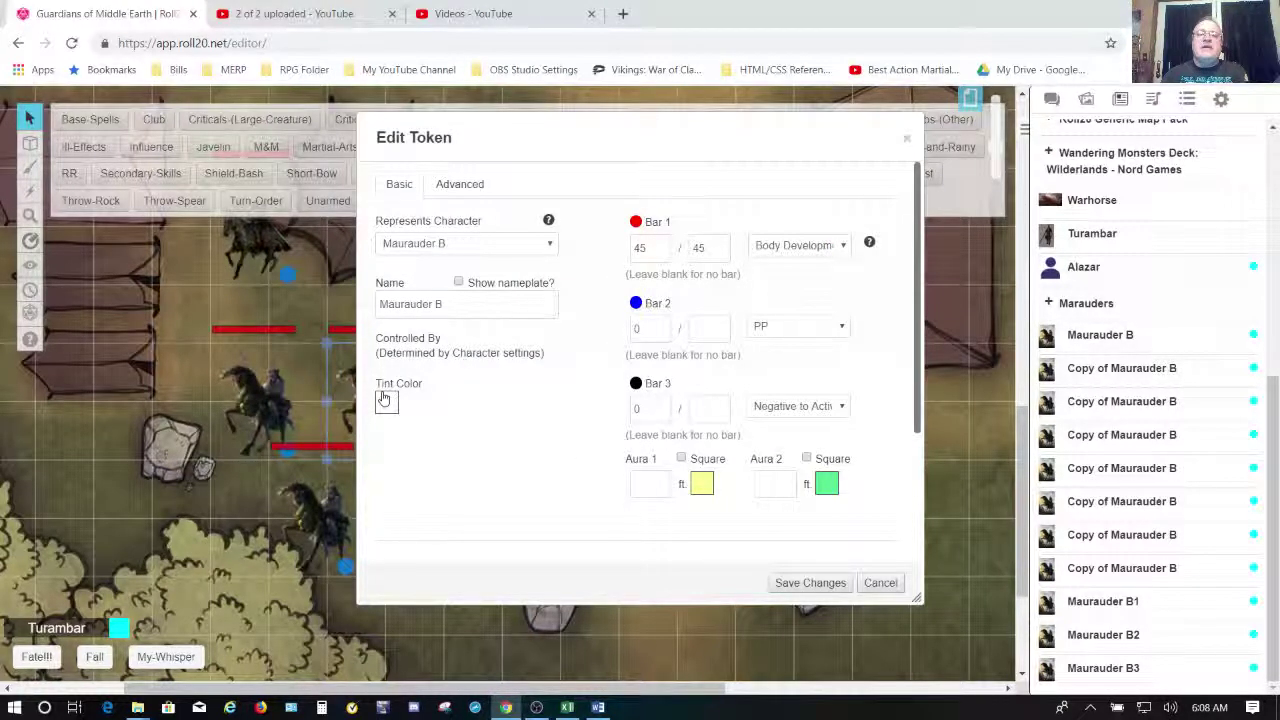
click(512, 249)
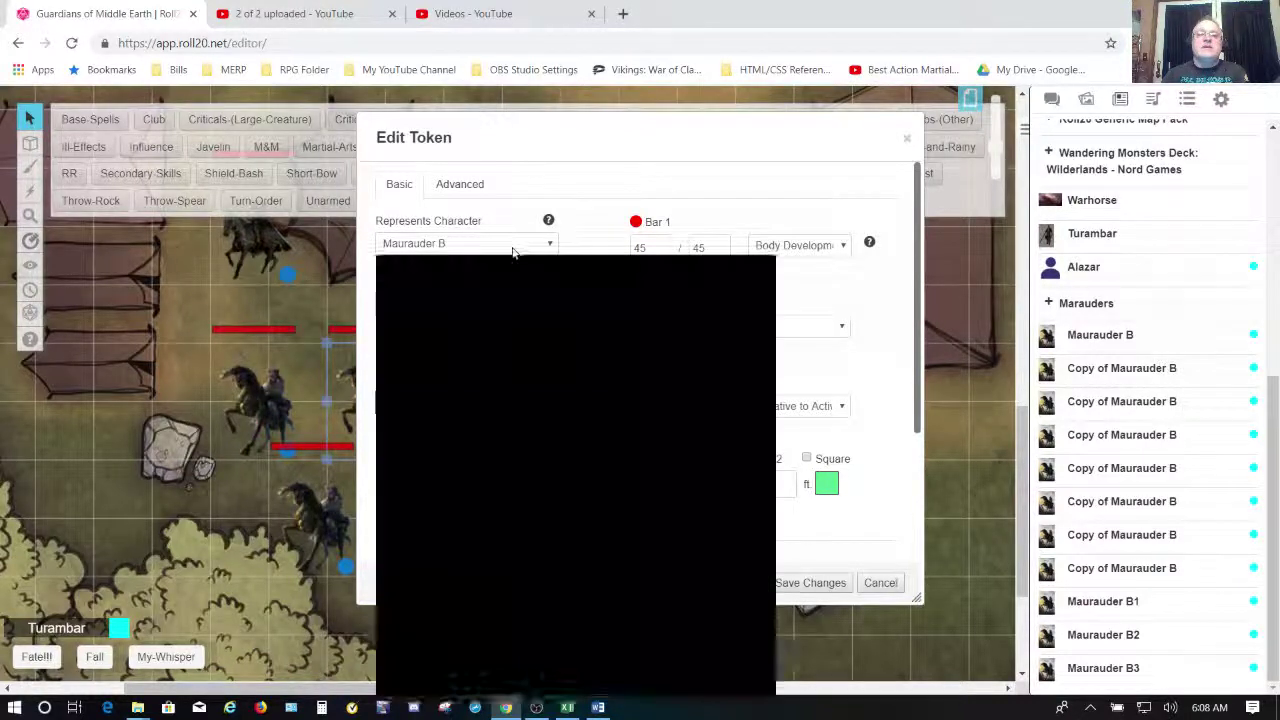
key(Down)
key(Down)
key(Down)
key(Down)
key(Down)
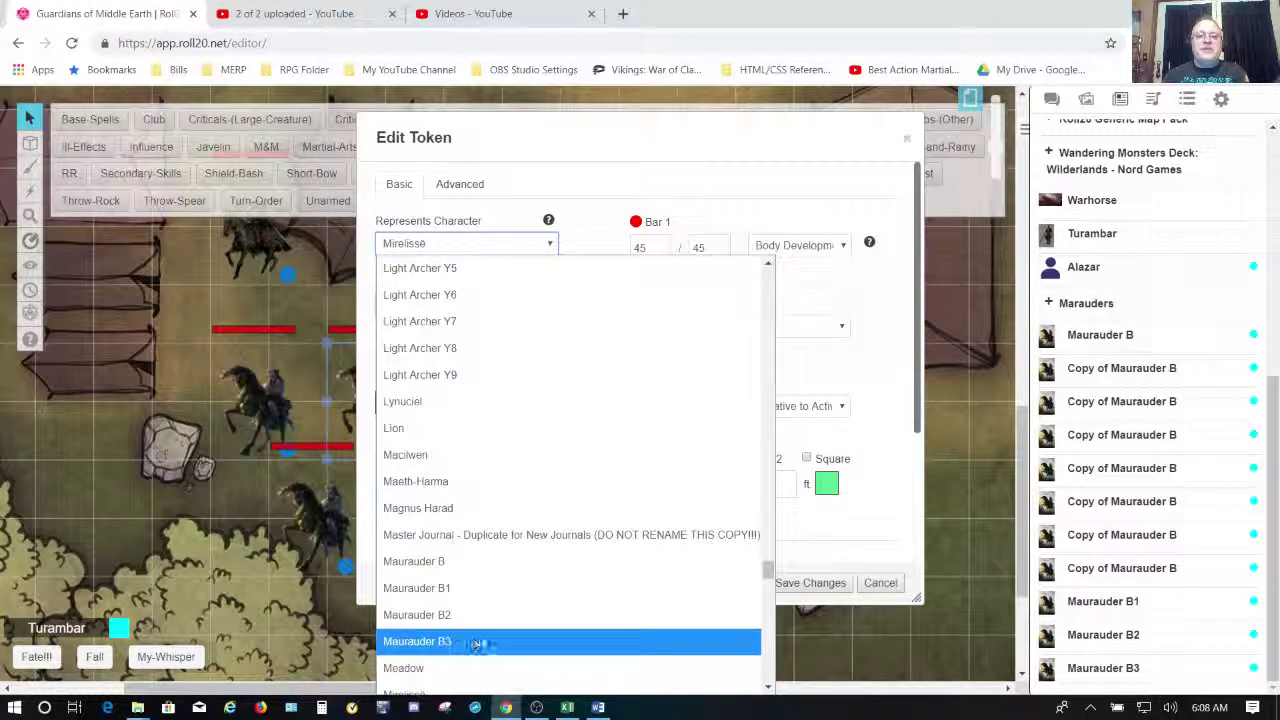
click(923, 634)
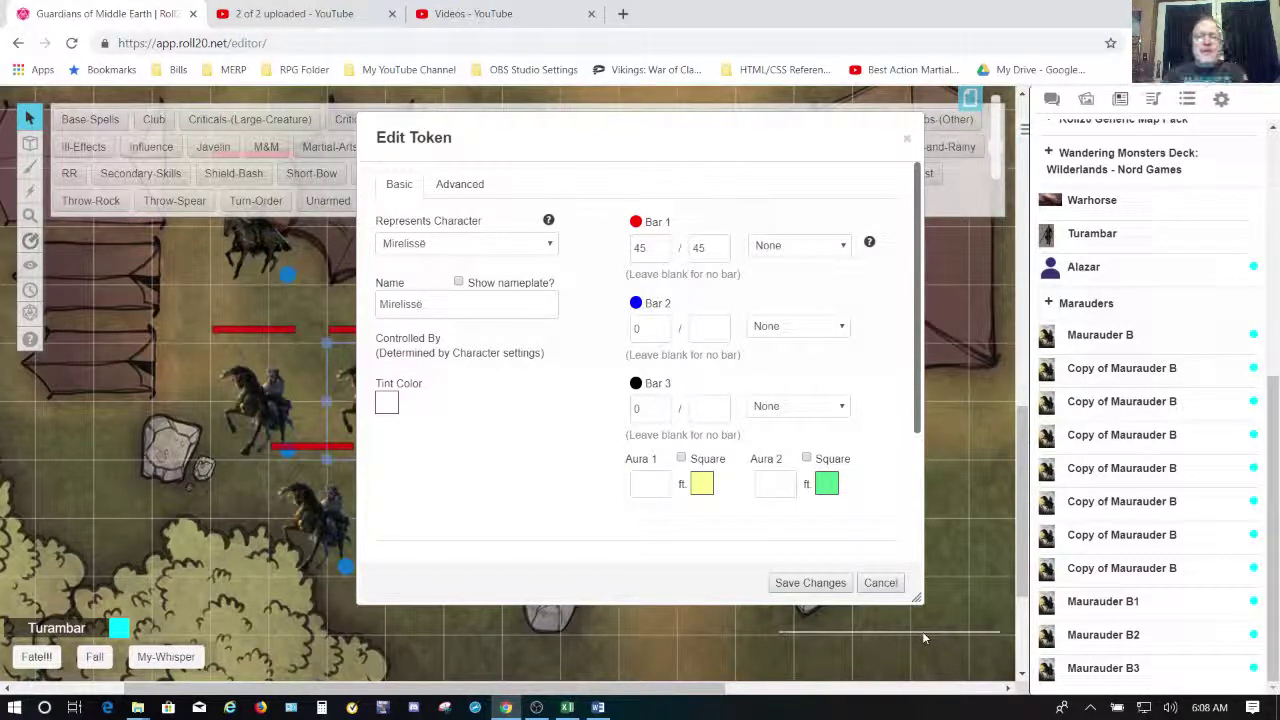
click(517, 248)
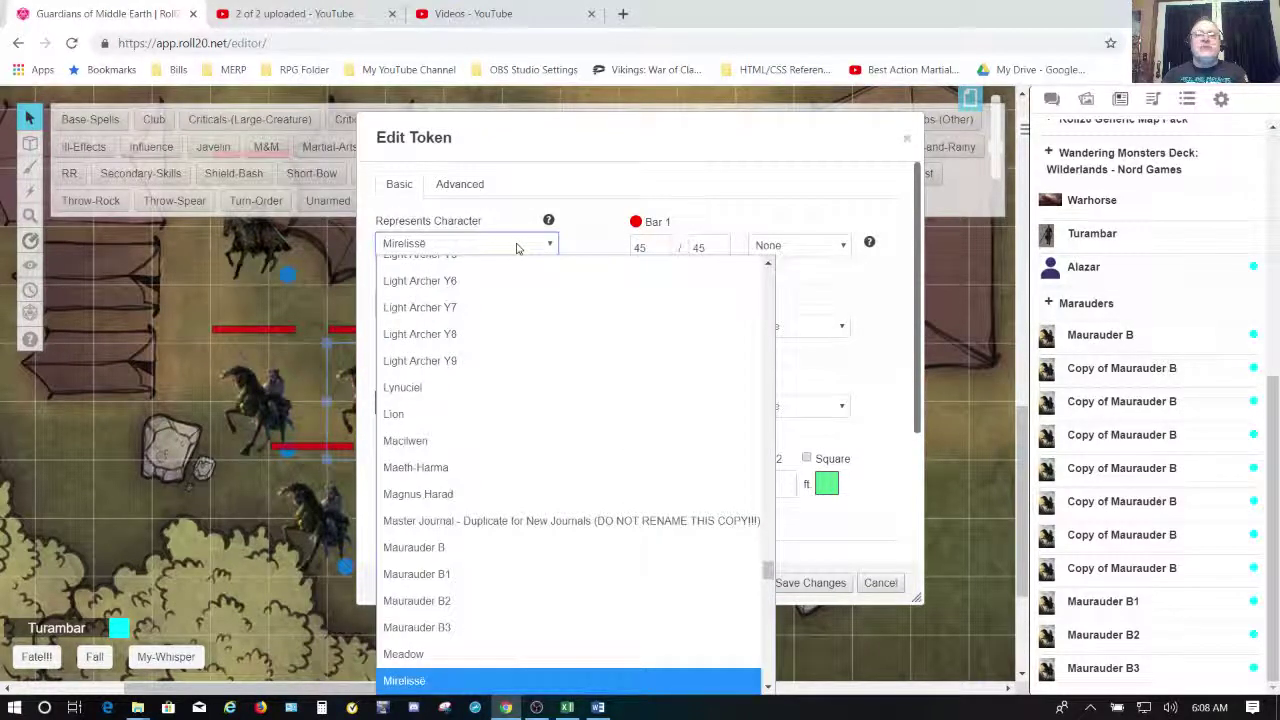
scroll(495, 420, up, 1)
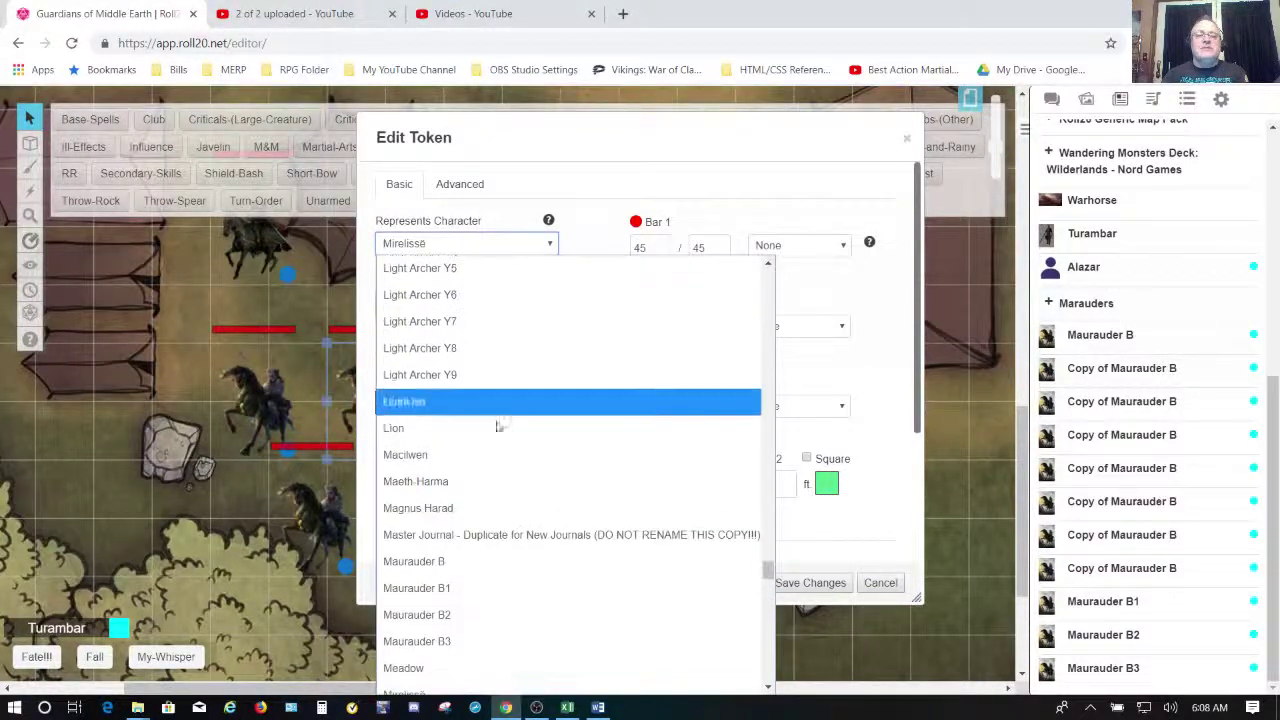
click(483, 570)
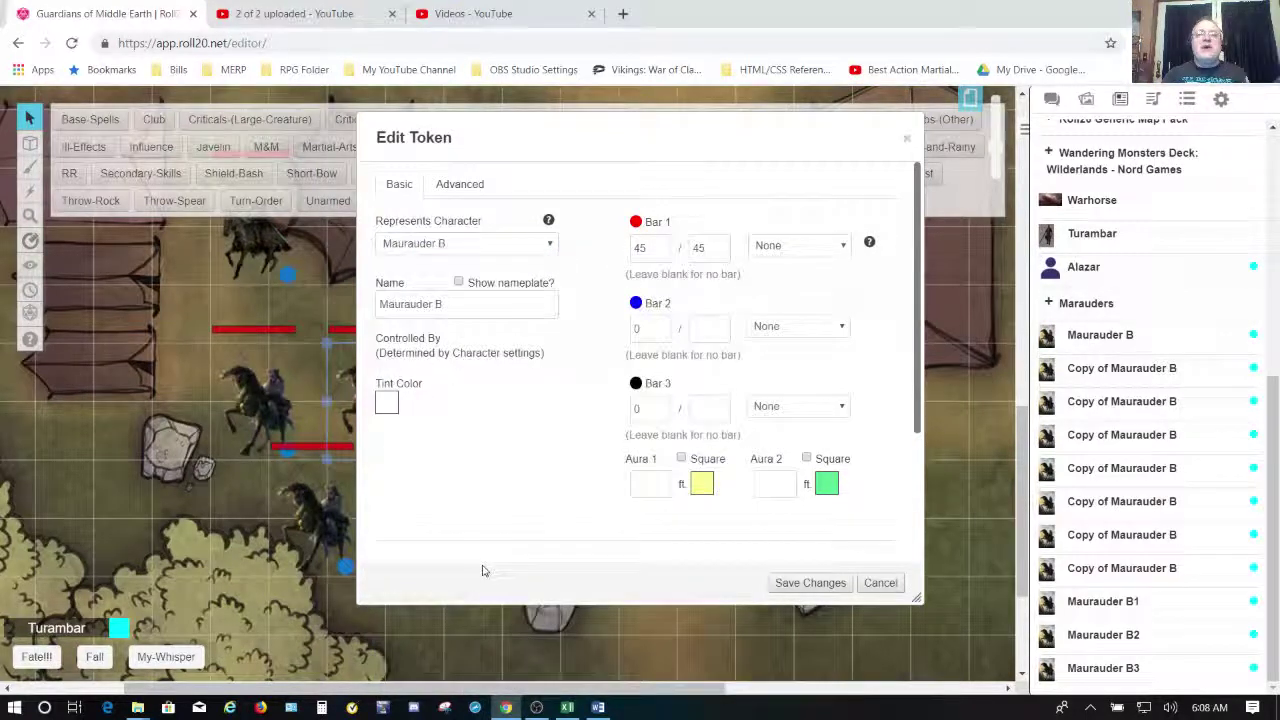
click(490, 247)
key(Down)
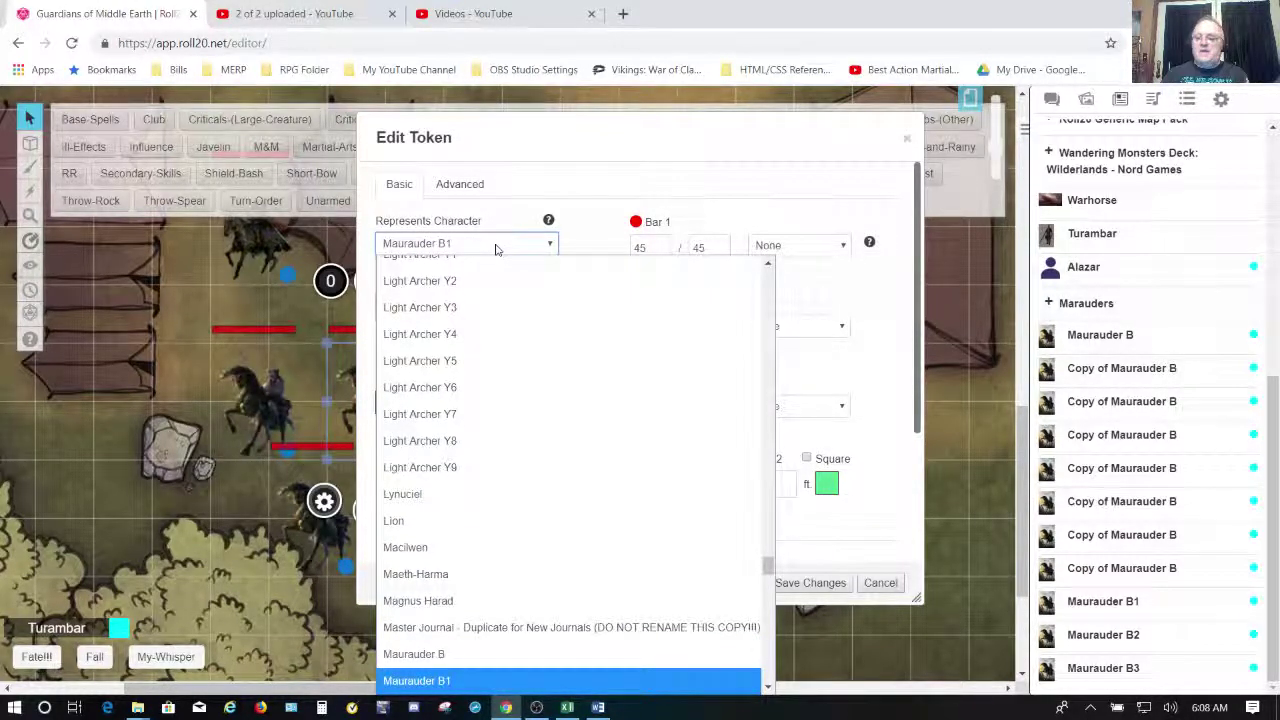
key(Return)
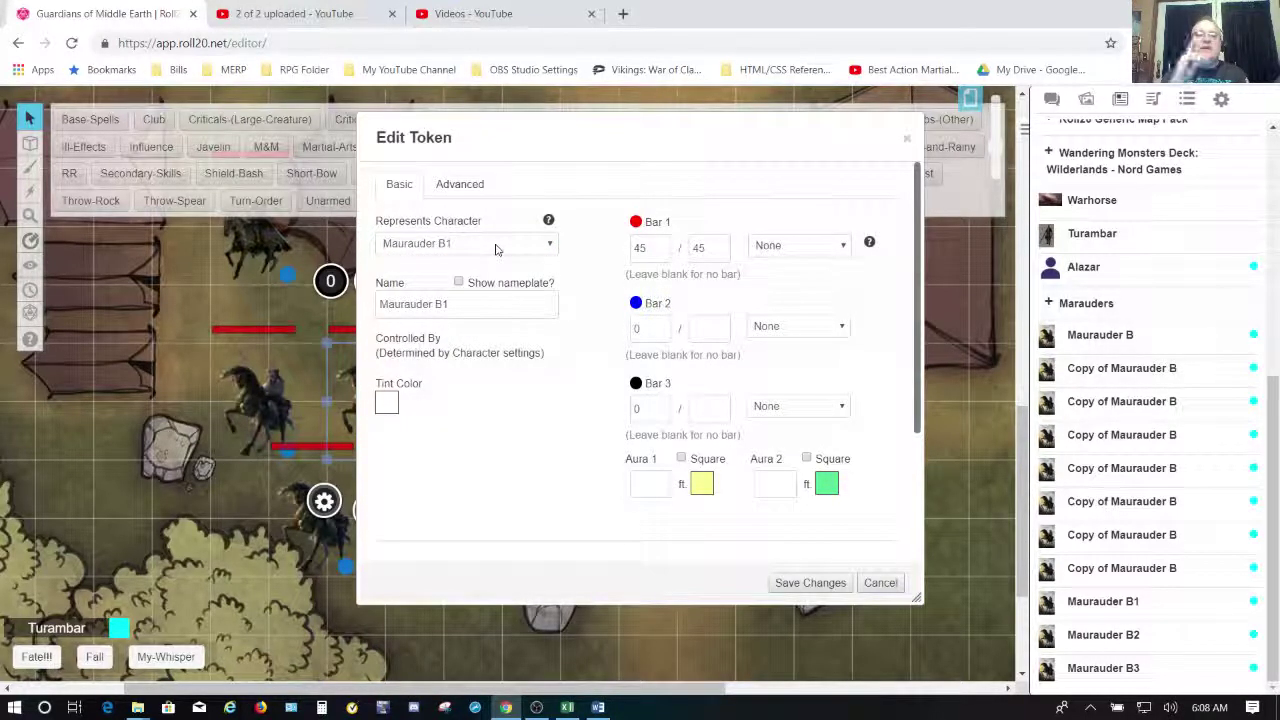
click(812, 585)
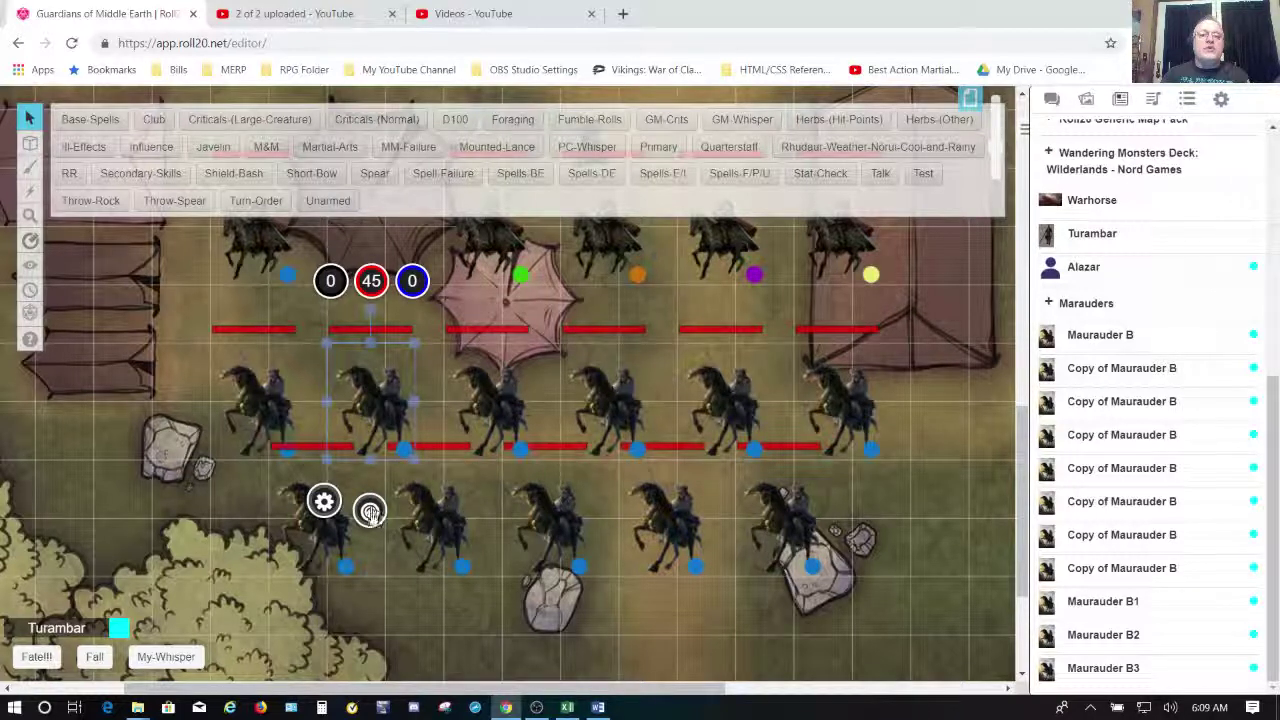
Number the blue status markers of the second, third and fourth riders in the middle row 1, 2 and 3.
click(370, 512)
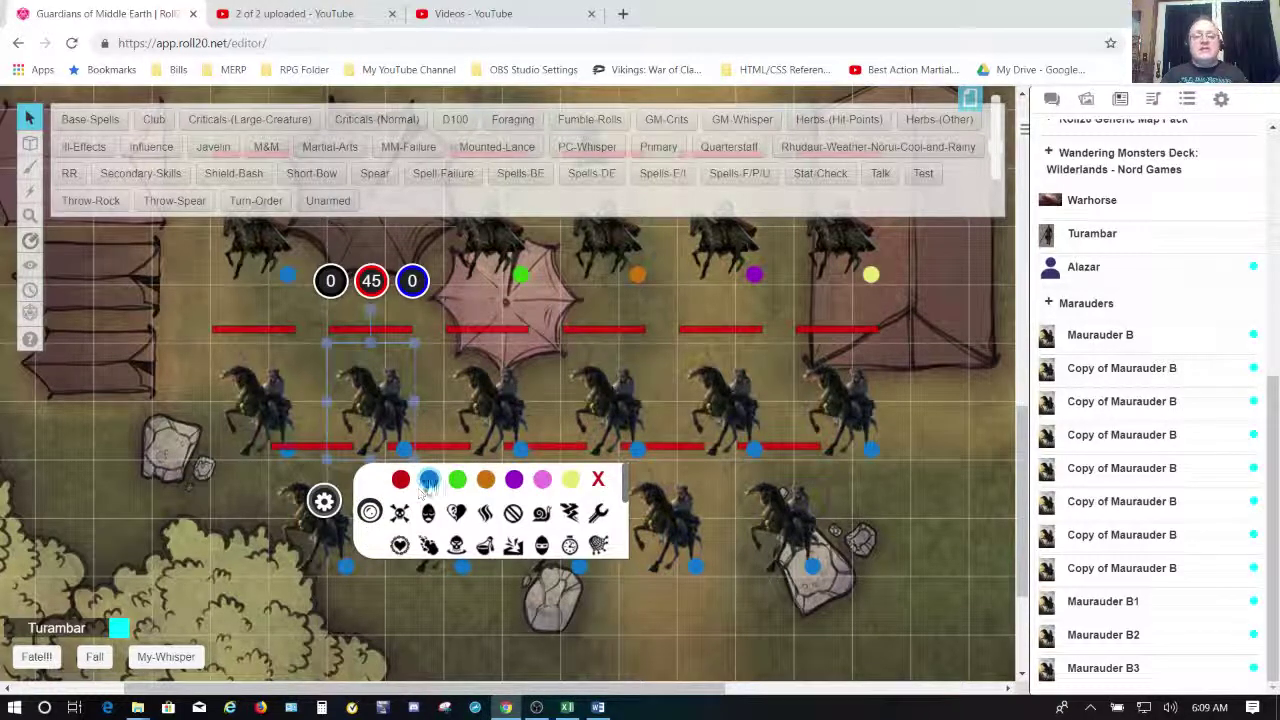
click(429, 483)
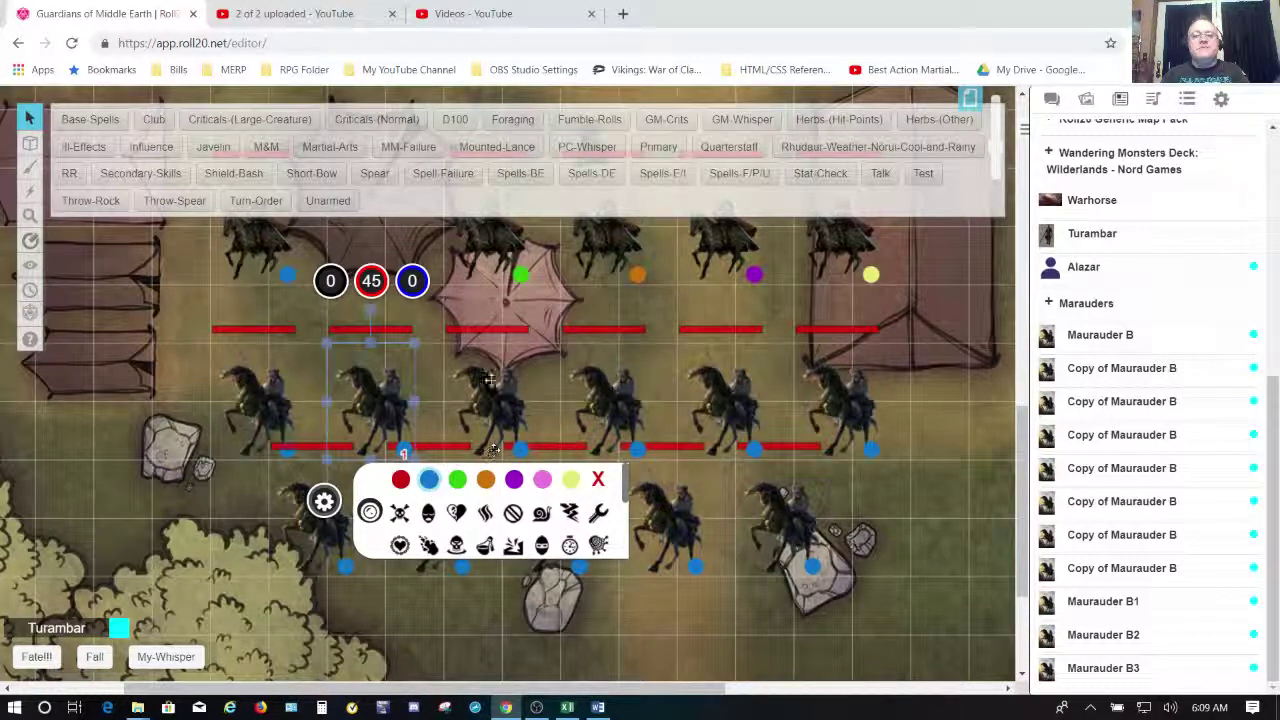
click(484, 455)
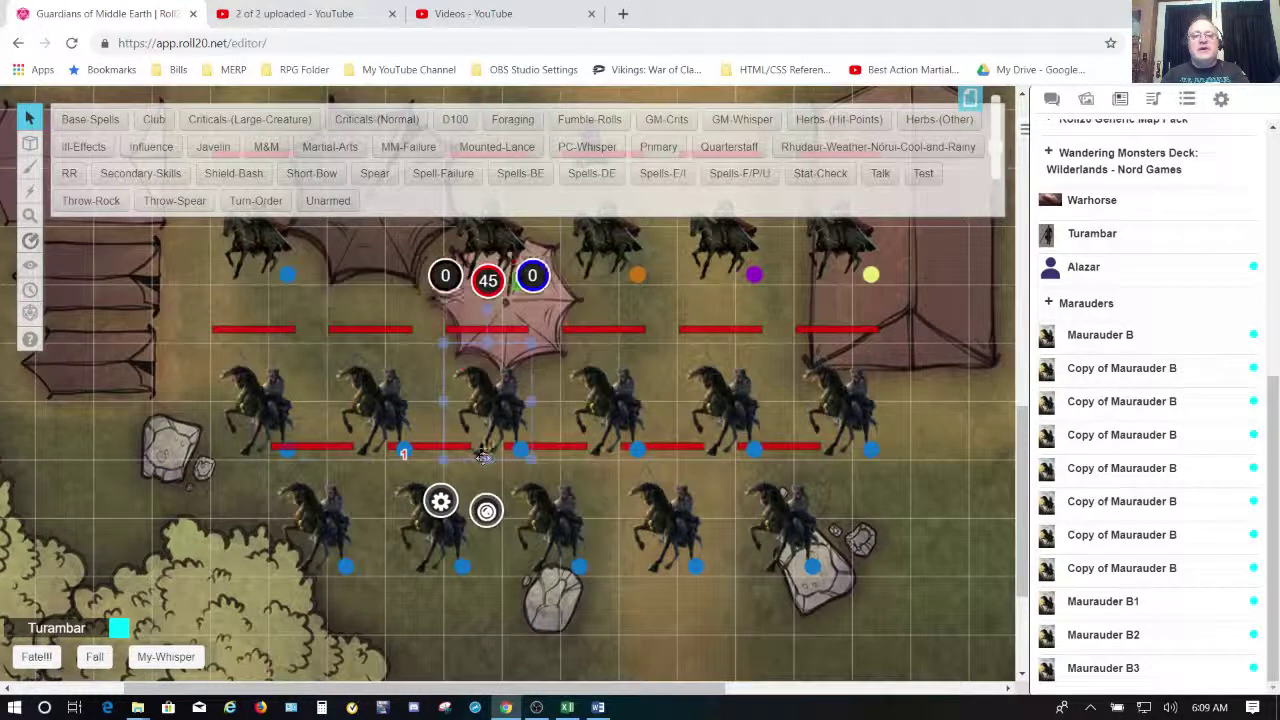
click(486, 511)
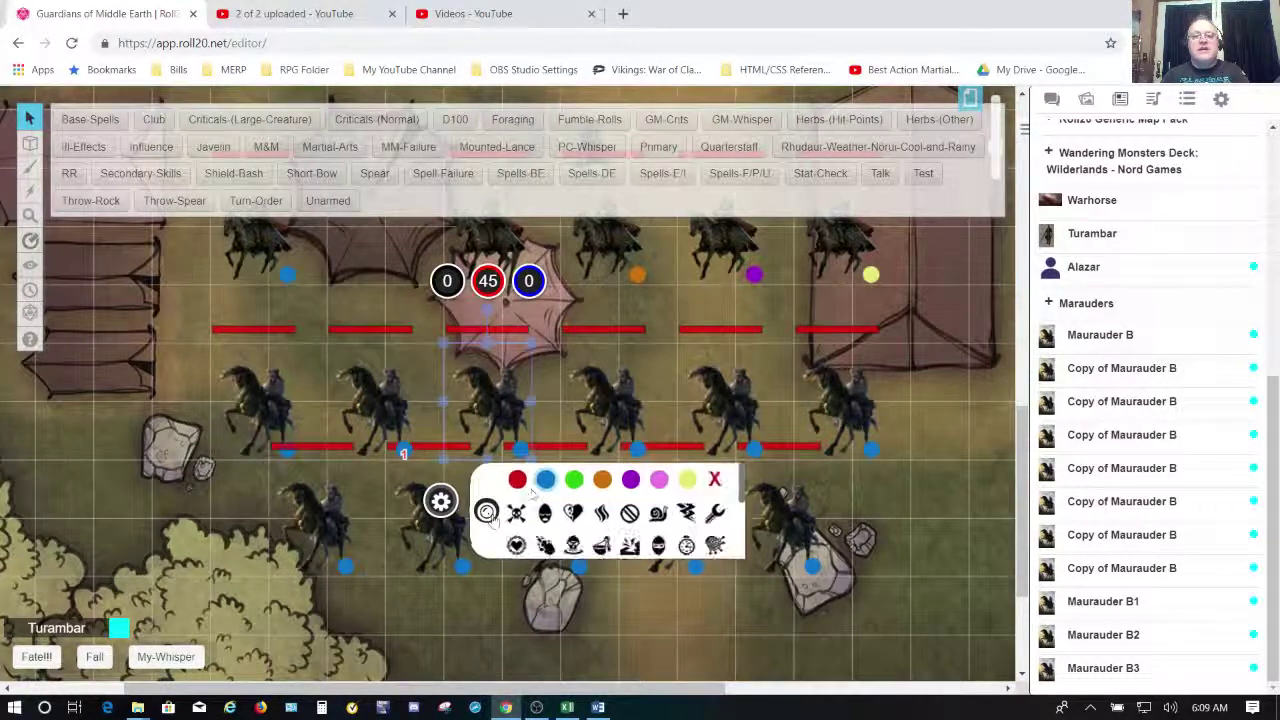
click(574, 479)
click(604, 400)
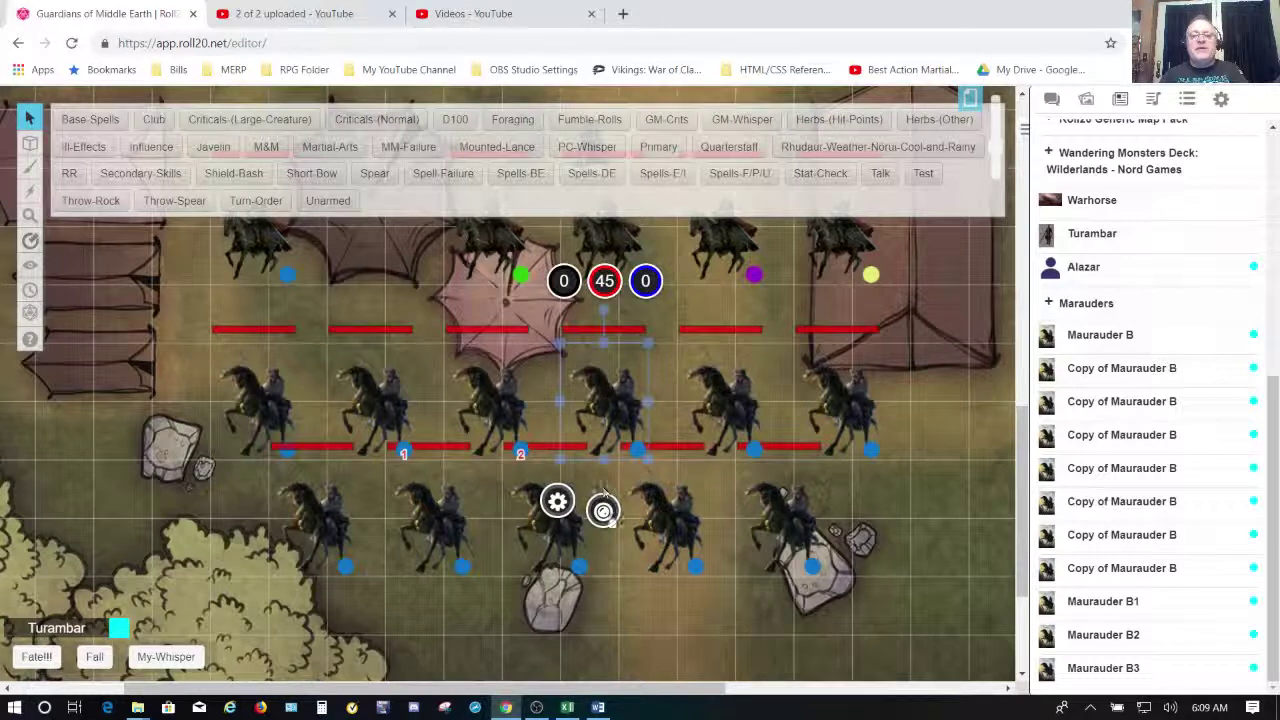
click(604, 512)
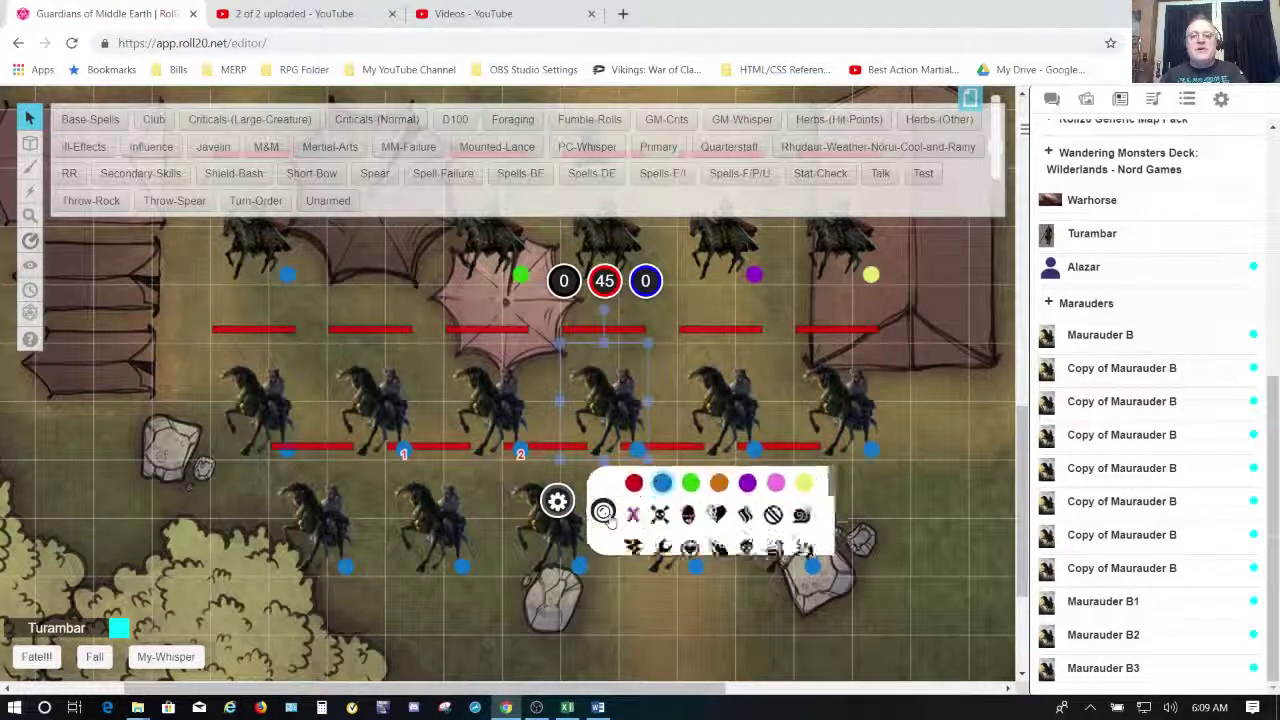
click(663, 480)
Number the blue status markers of the last two riders in the middle row 4 and 5.
click(726, 408)
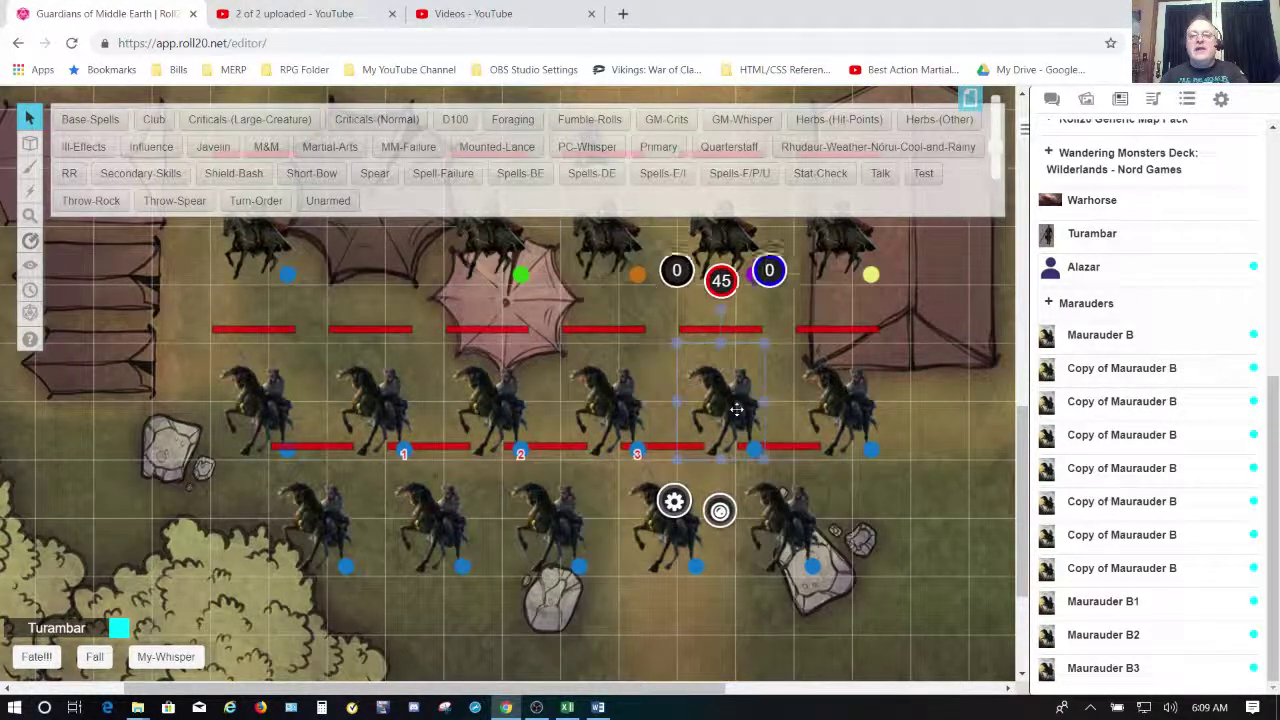
click(720, 511)
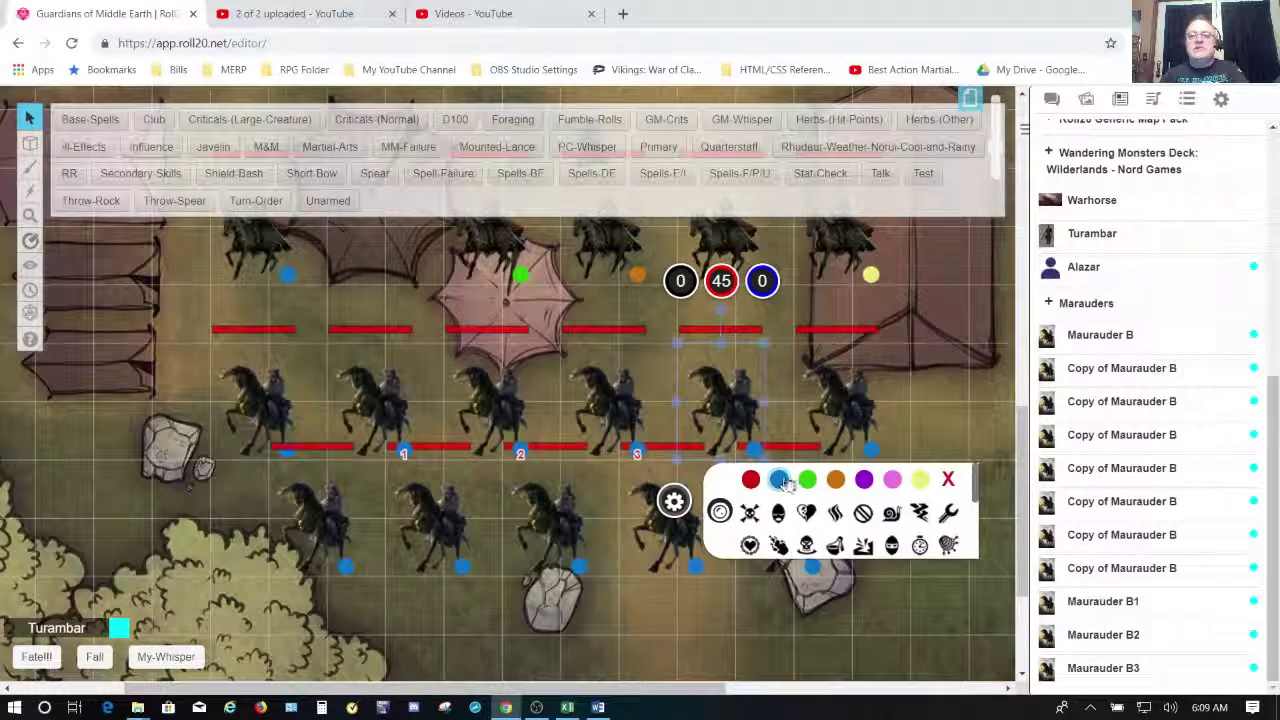
click(780, 480)
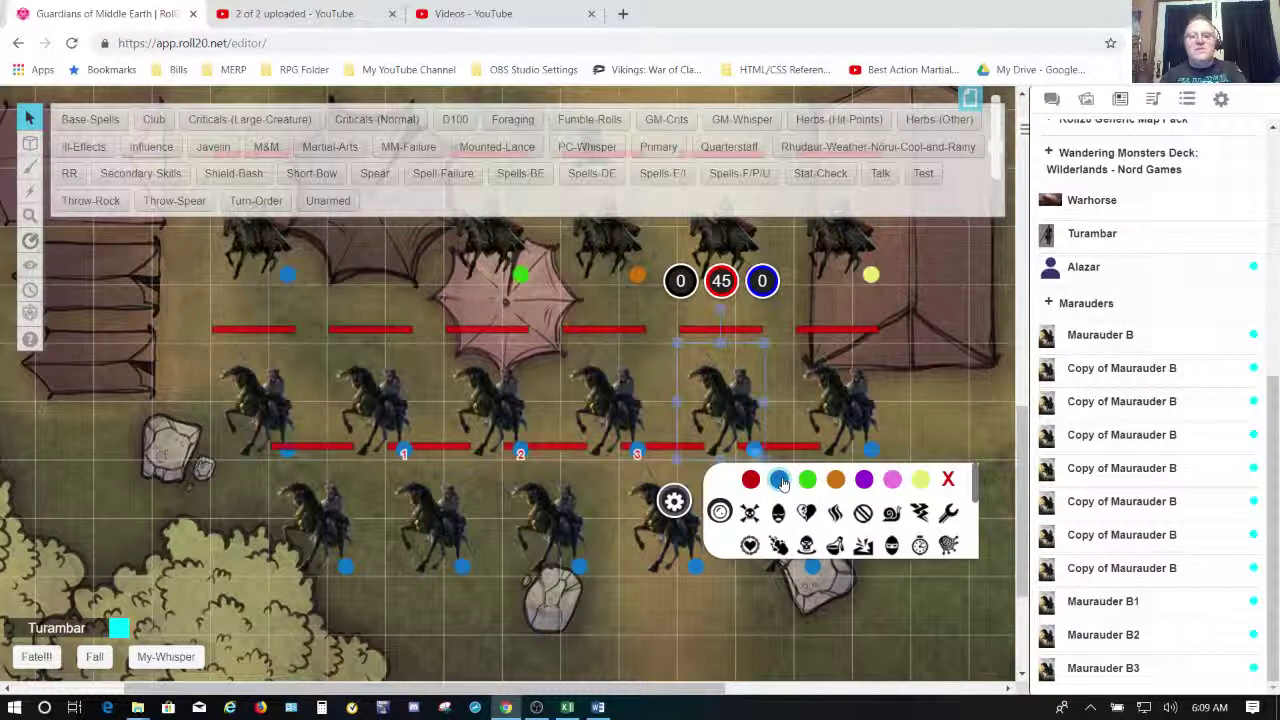
click(872, 412)
click(836, 511)
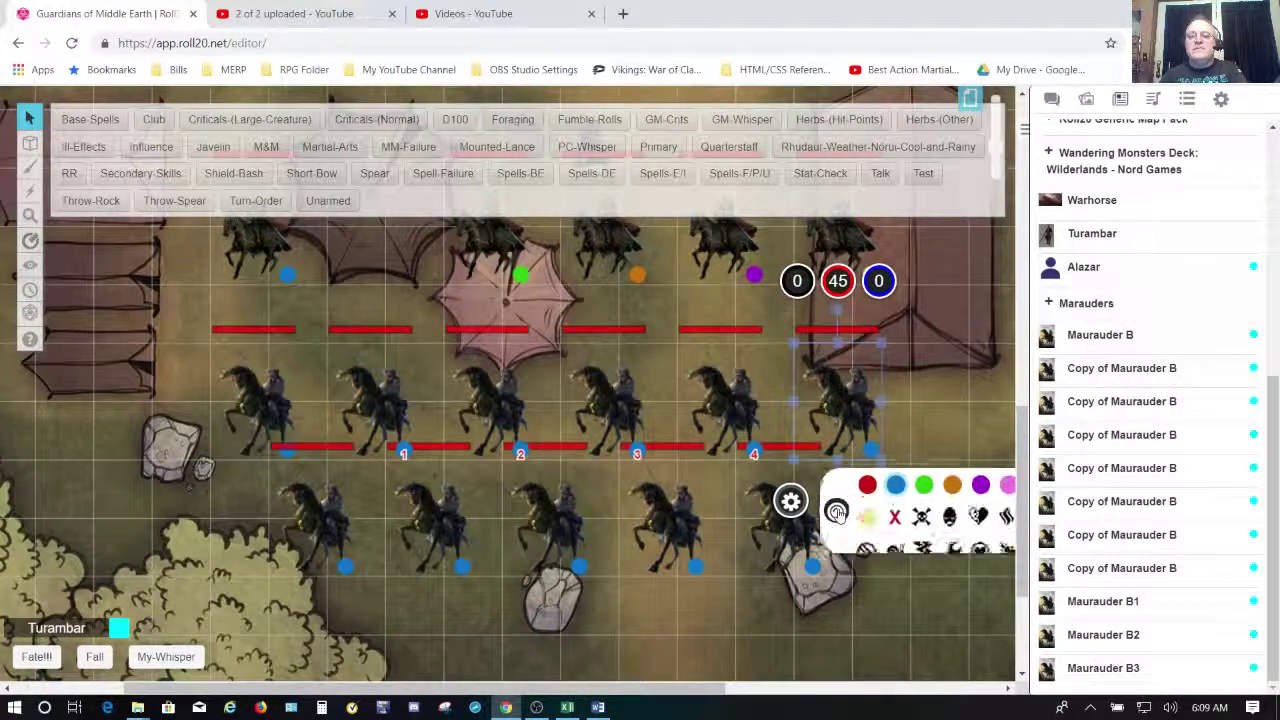
click(894, 480)
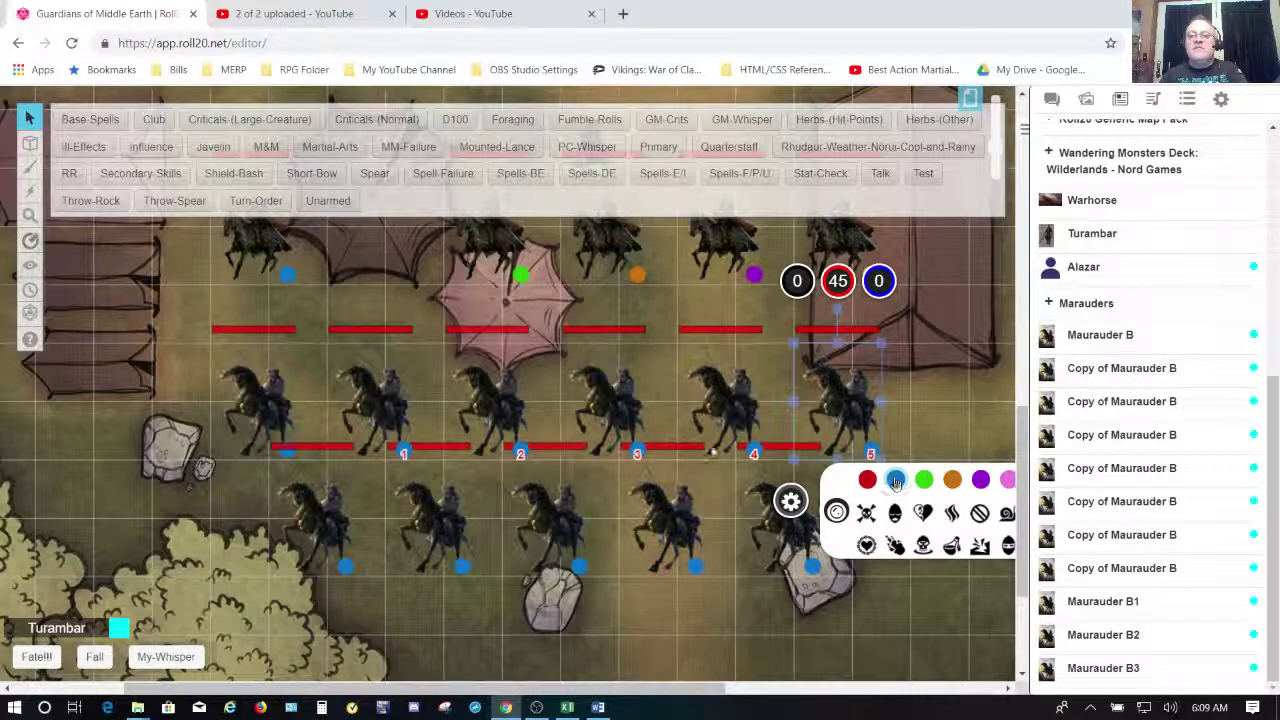
Number the blue status markers of the first three riders in the bottom row 6, 7 and 8.
click(314, 537)
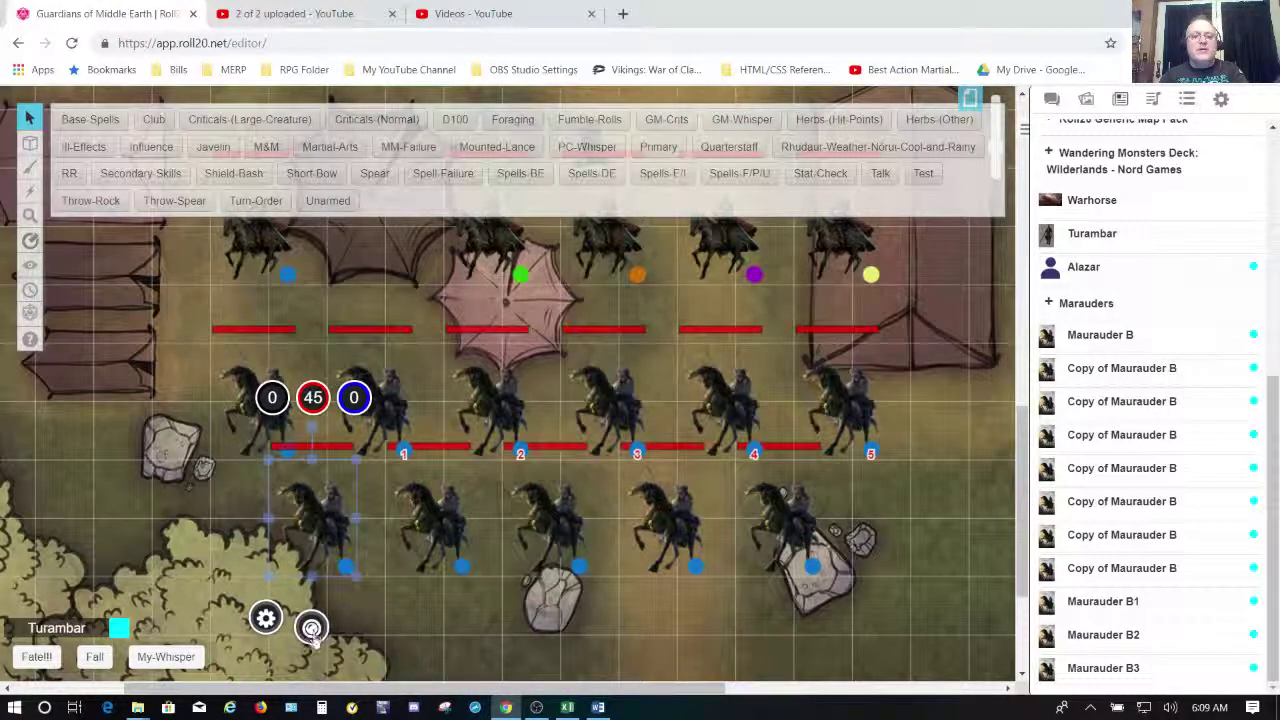
click(311, 630)
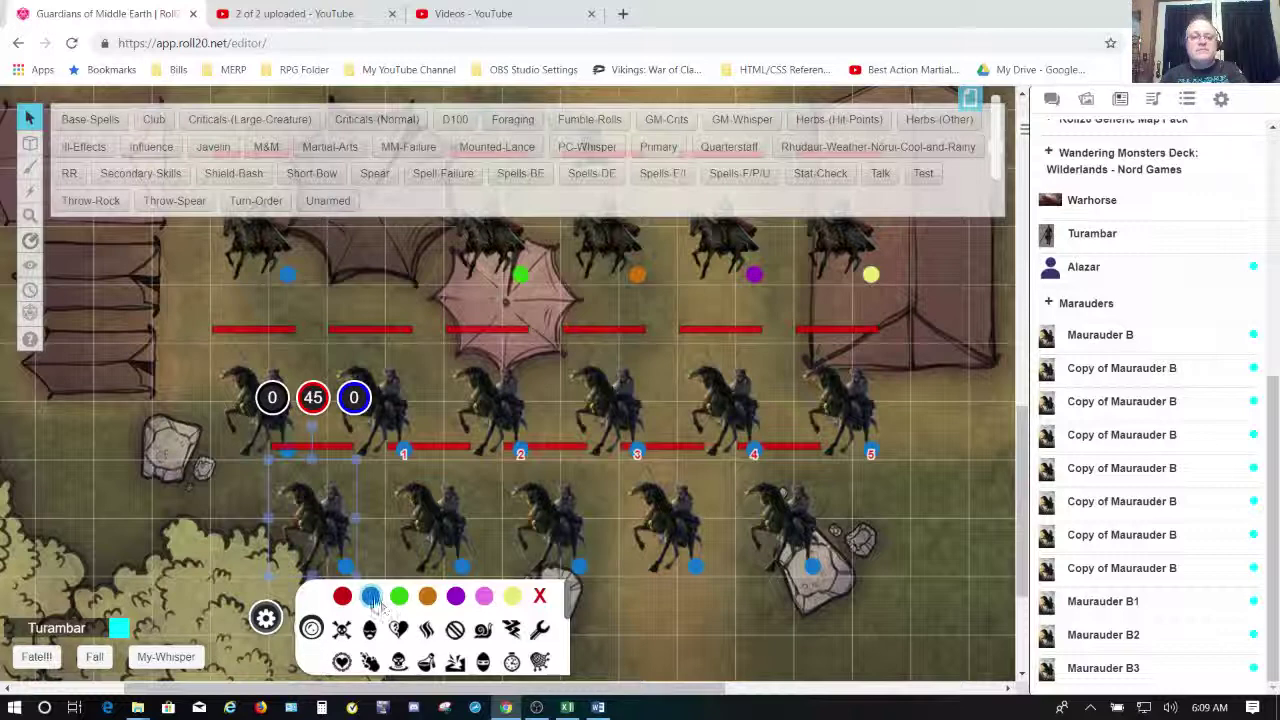
click(371, 598)
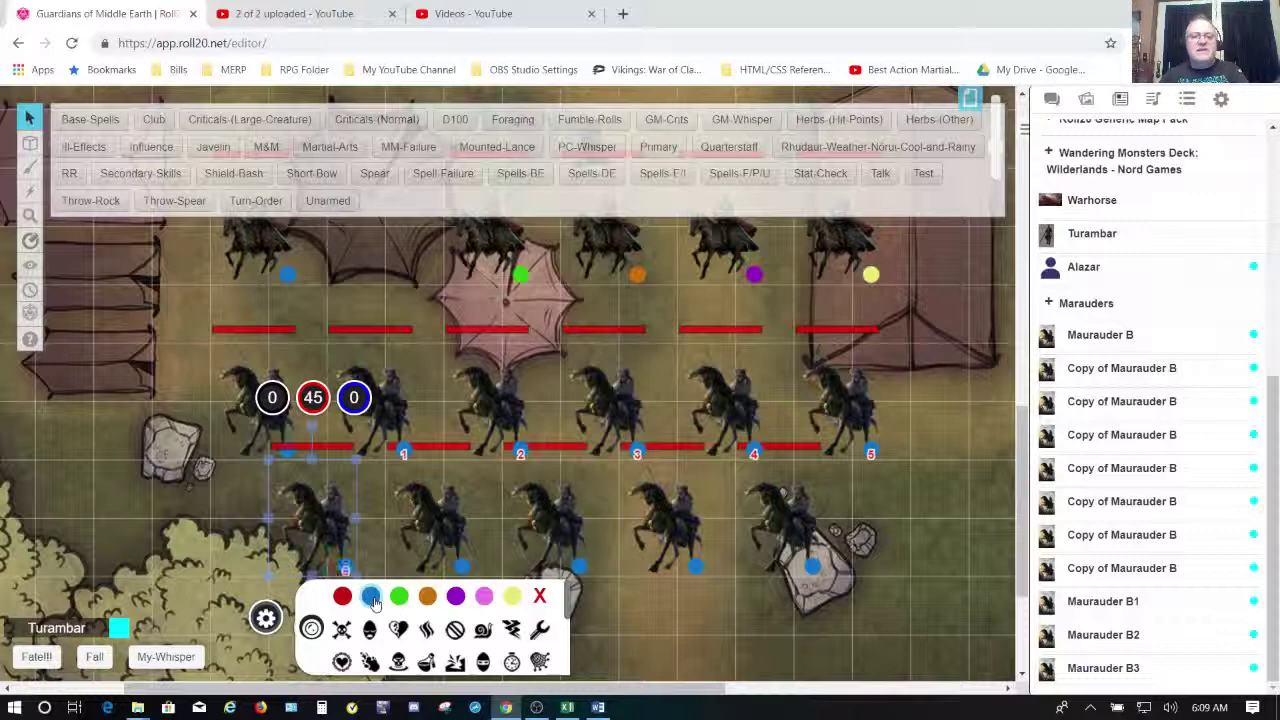
click(436, 522)
click(428, 627)
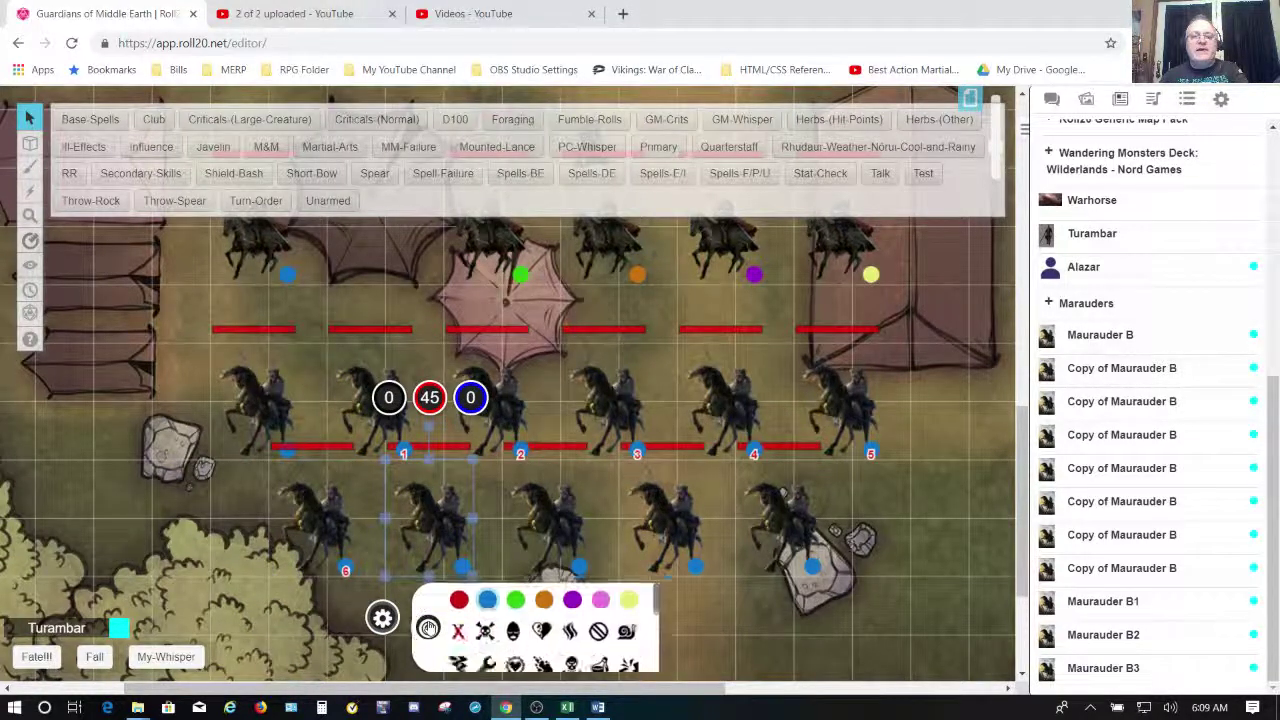
click(490, 597)
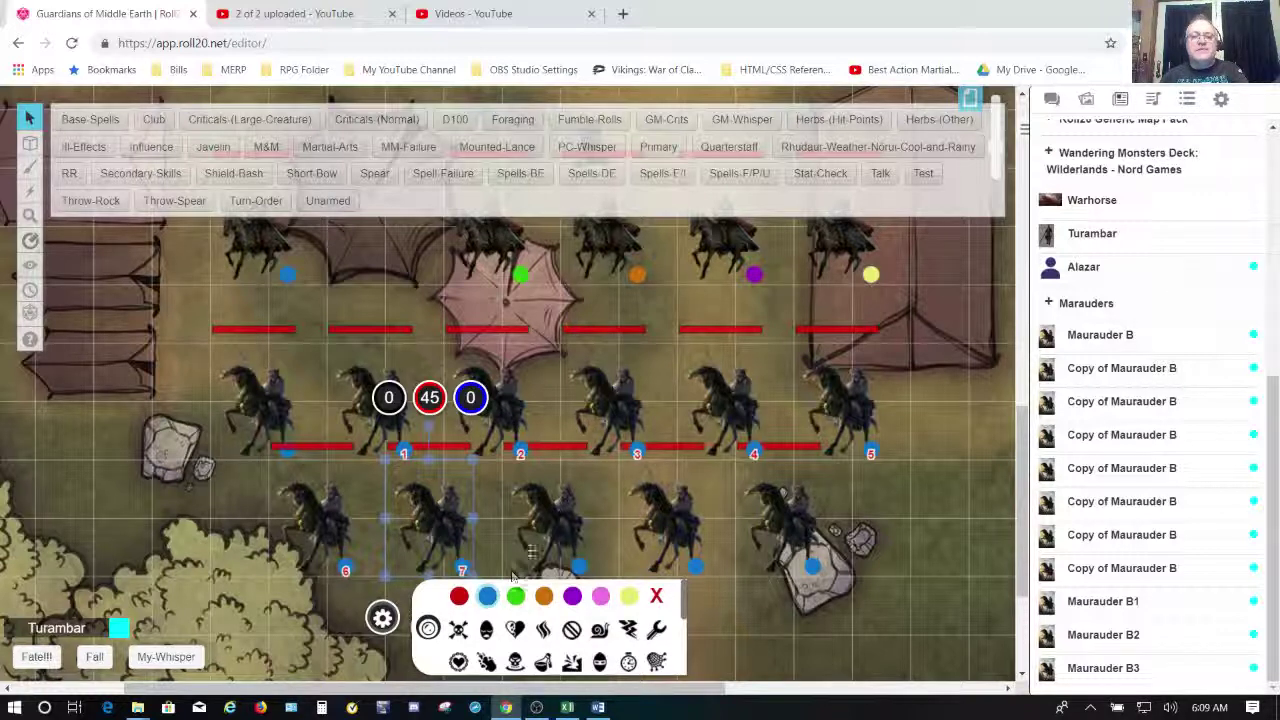
click(548, 532)
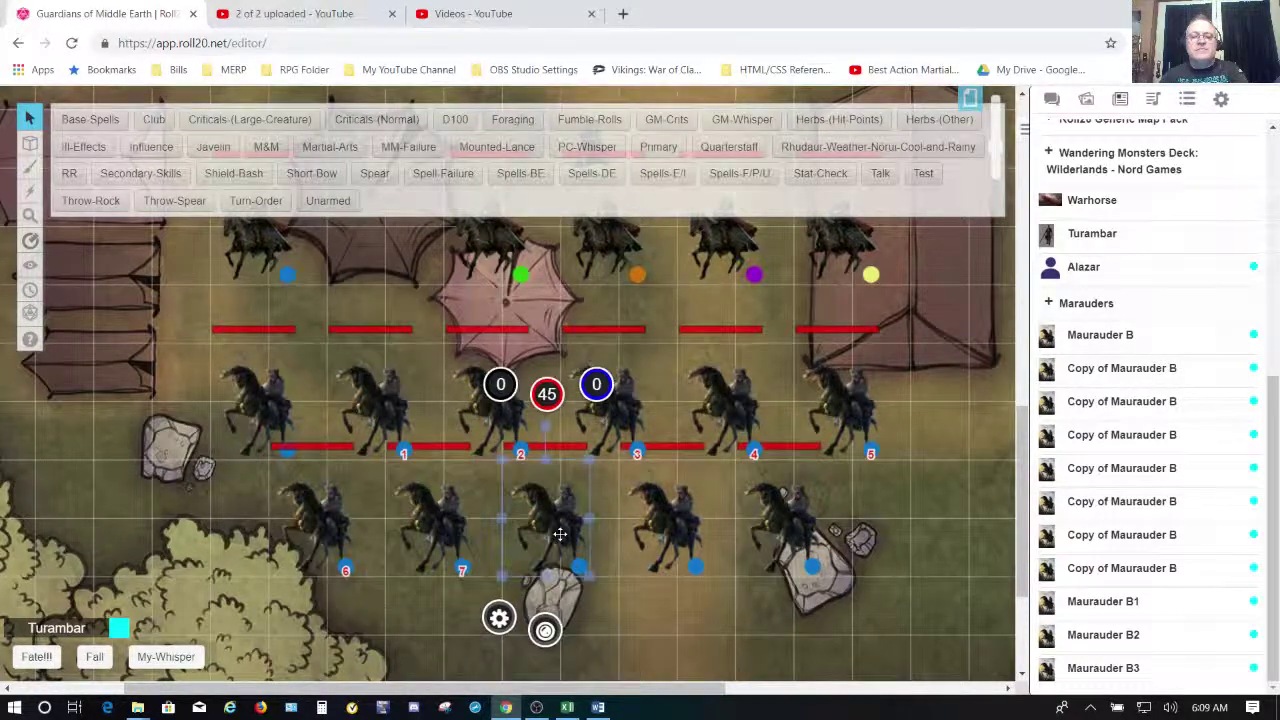
click(544, 627)
click(603, 597)
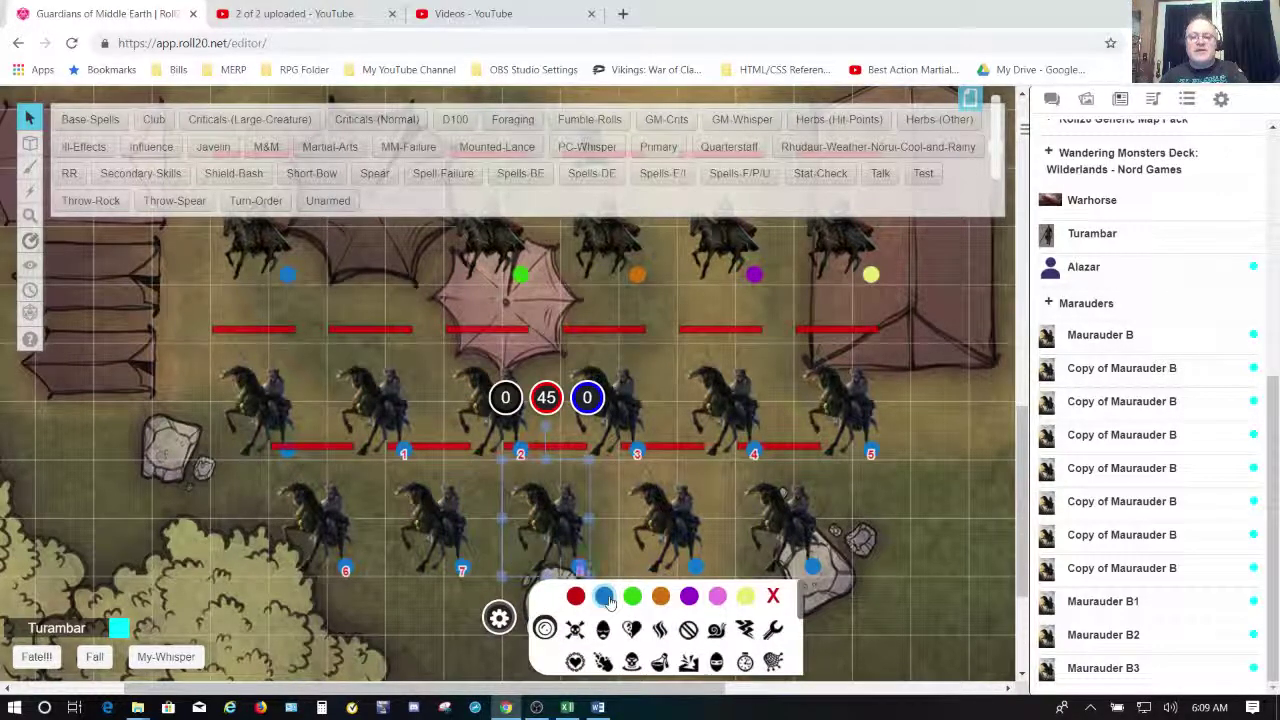
Number the blue status markers of the last two riders in the bottom row 9 and 0.
click(674, 518)
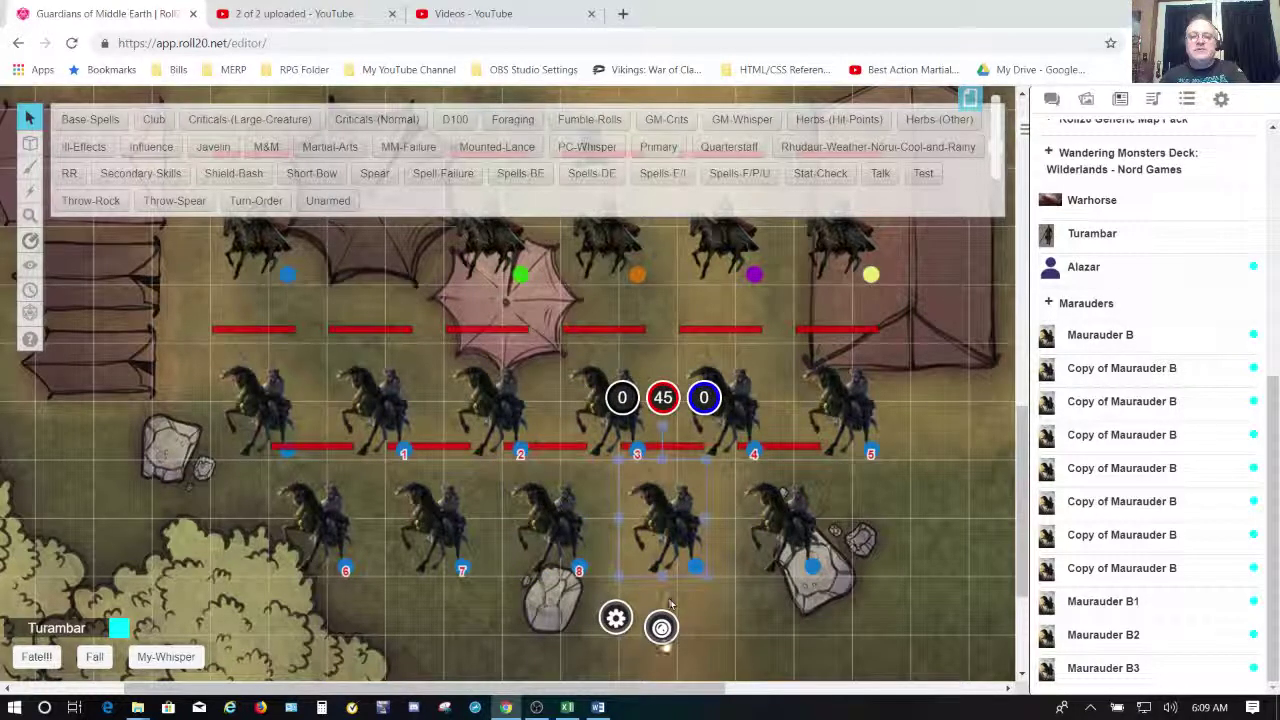
click(661, 627)
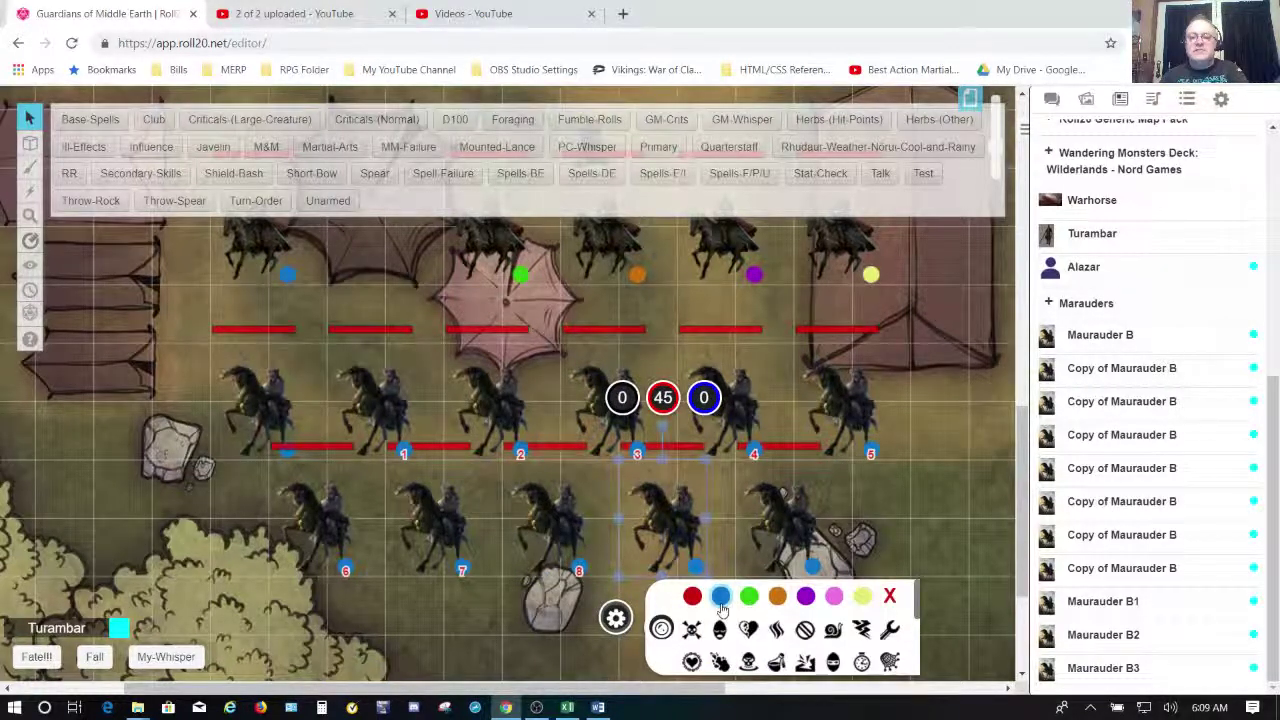
click(720, 597)
click(807, 527)
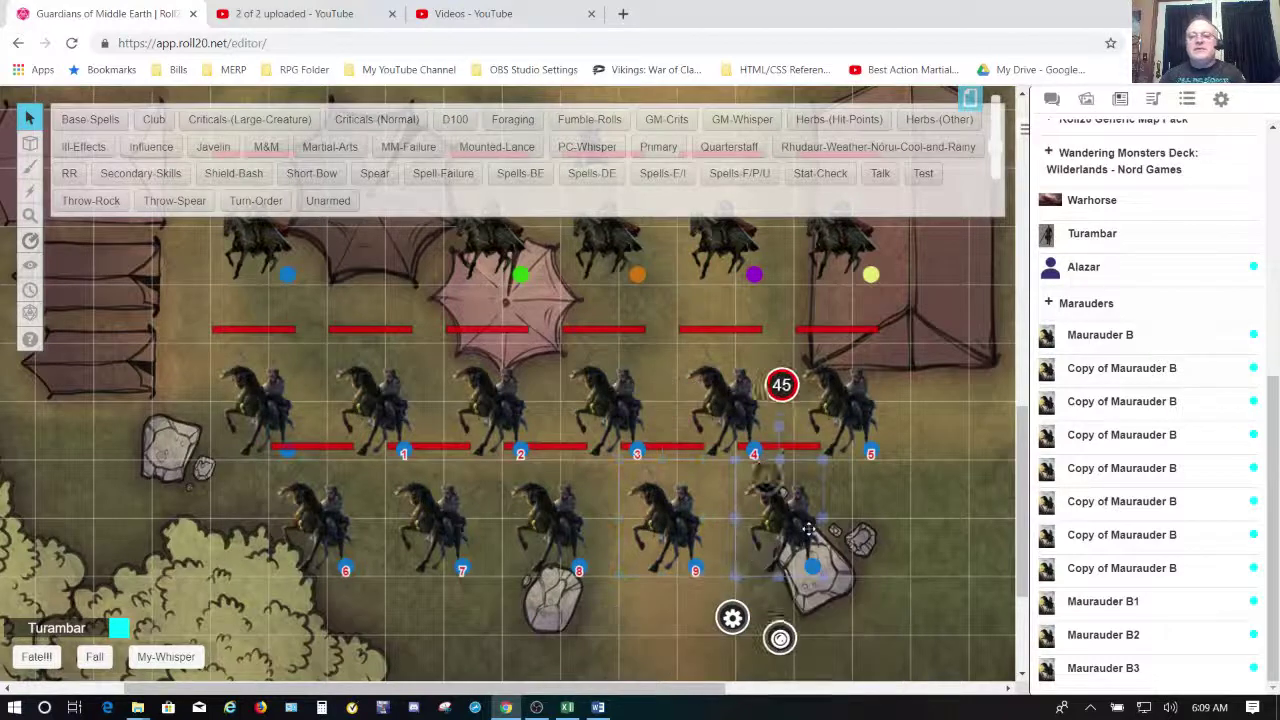
click(778, 627)
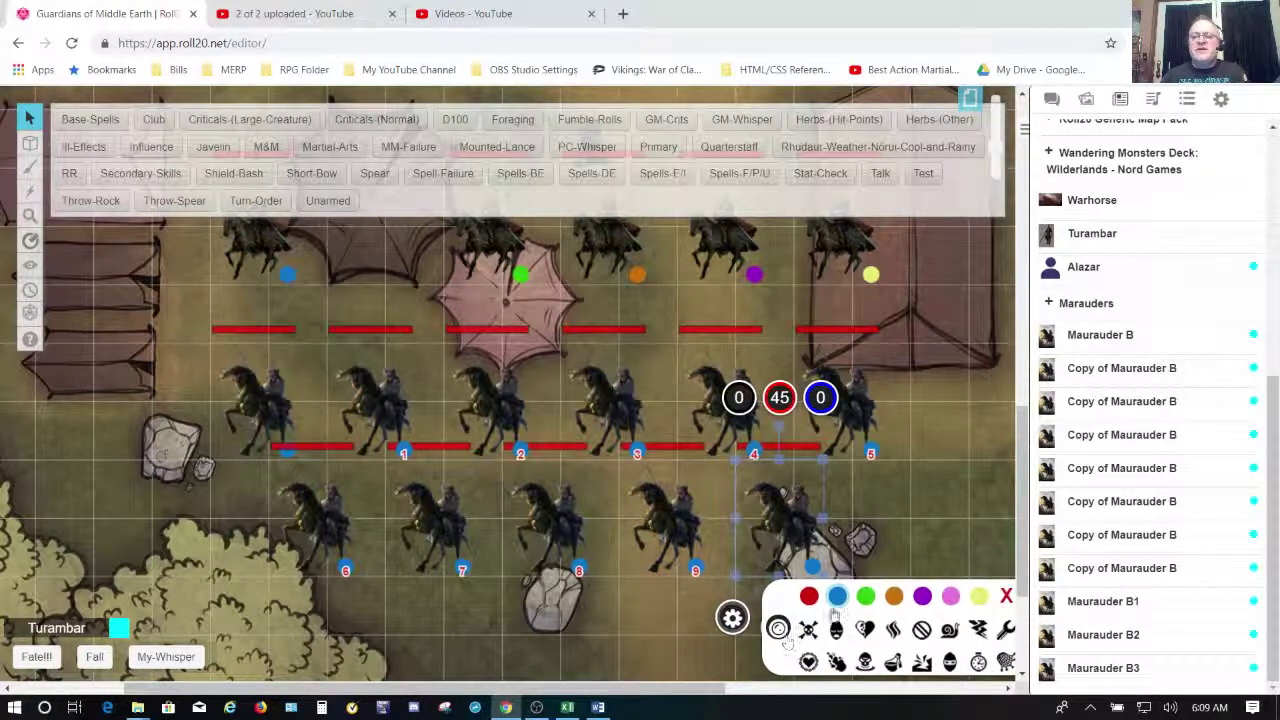
click(947, 484)
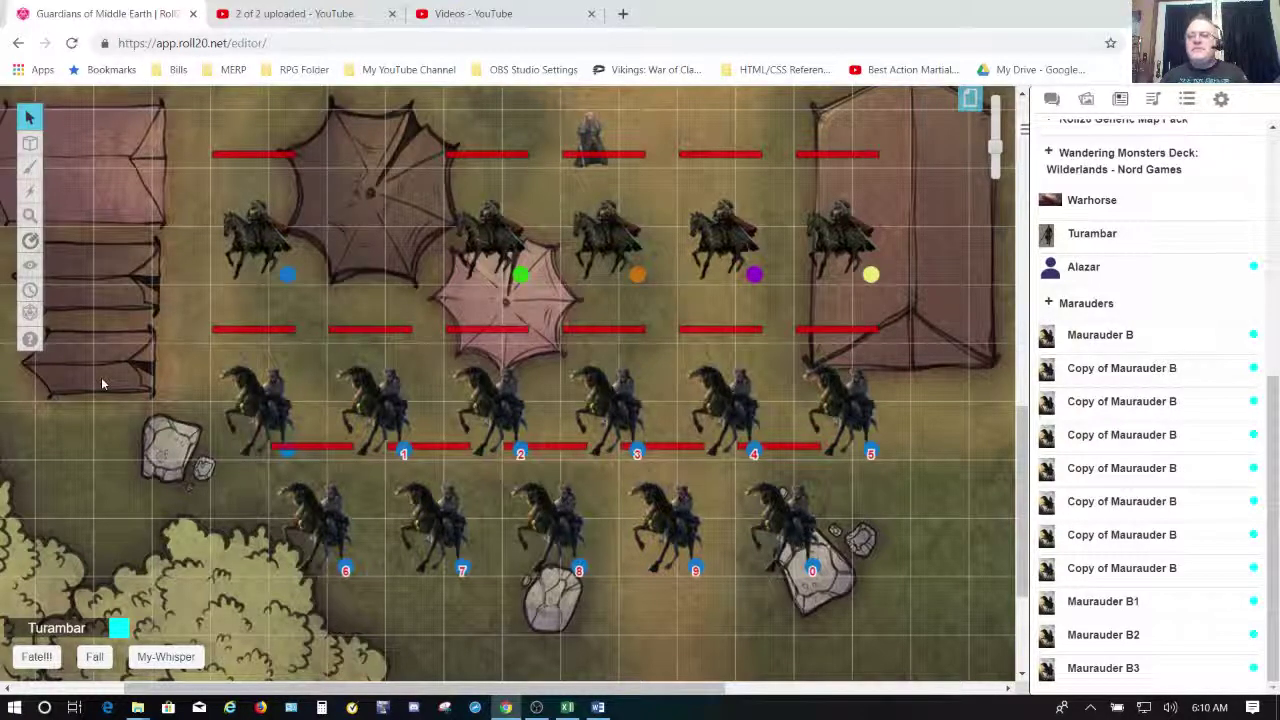
click(372, 418)
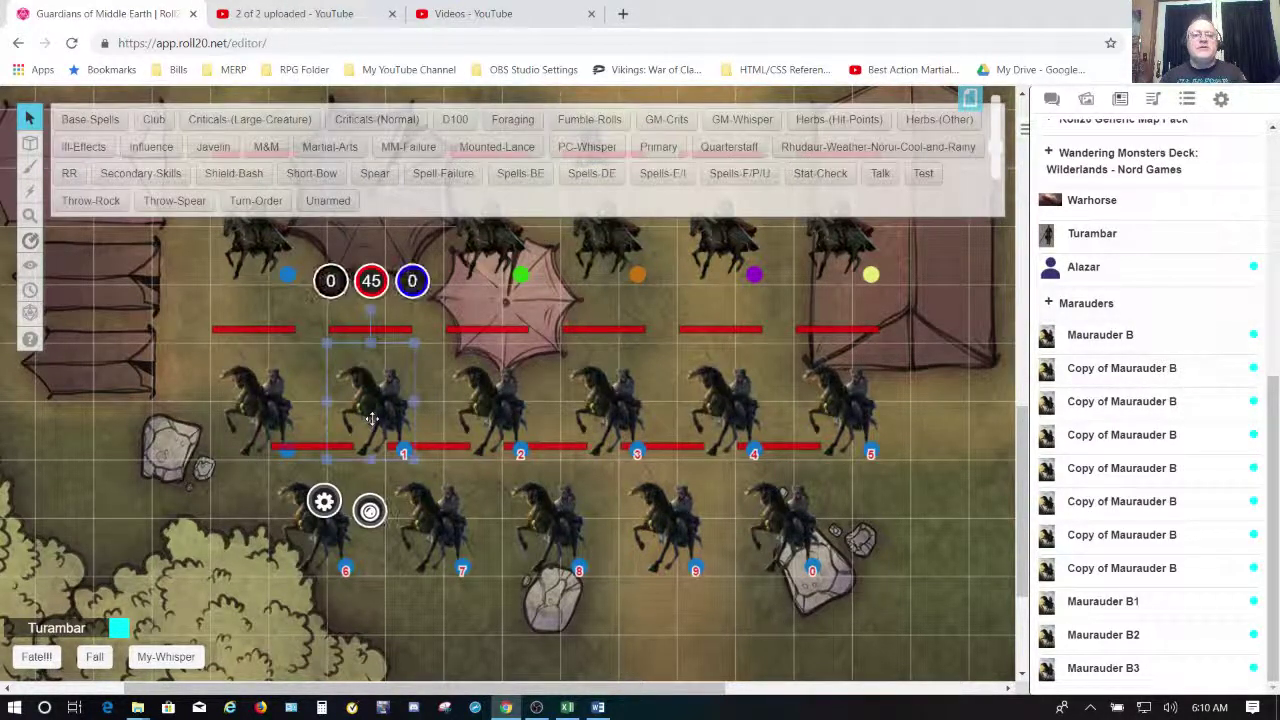
double_click(376, 410)
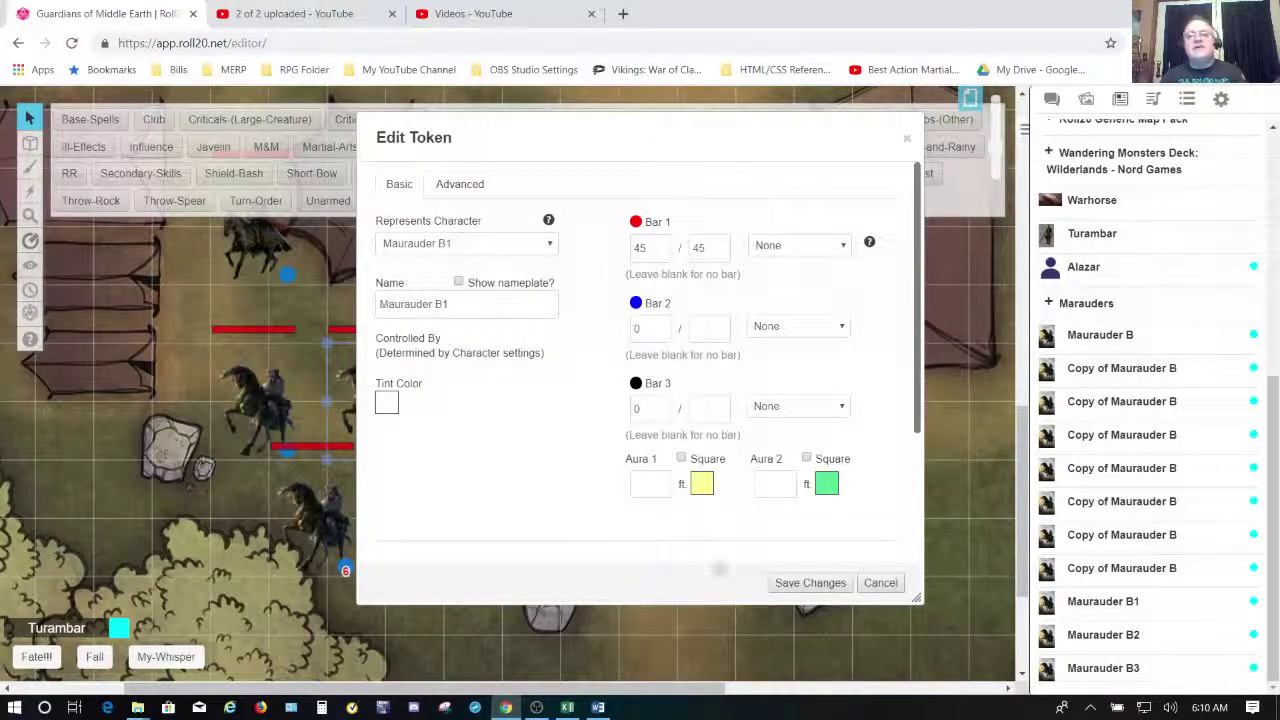
click(813, 259)
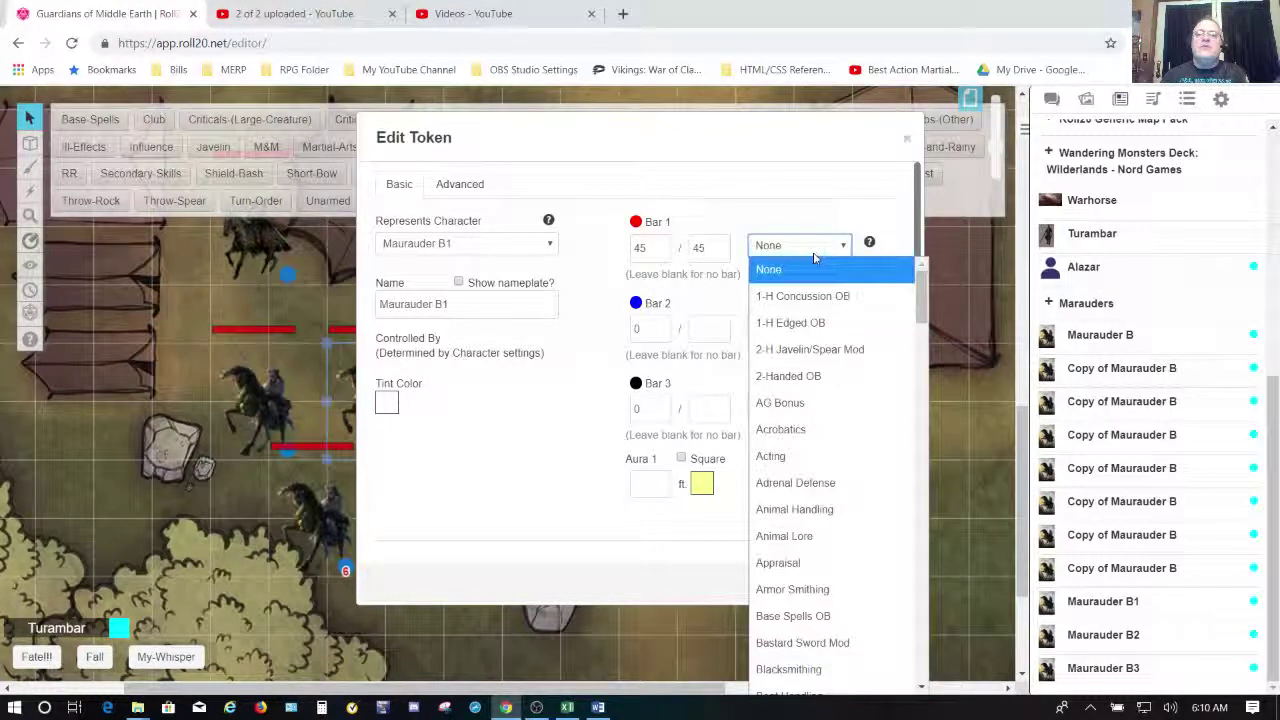
click(976, 446)
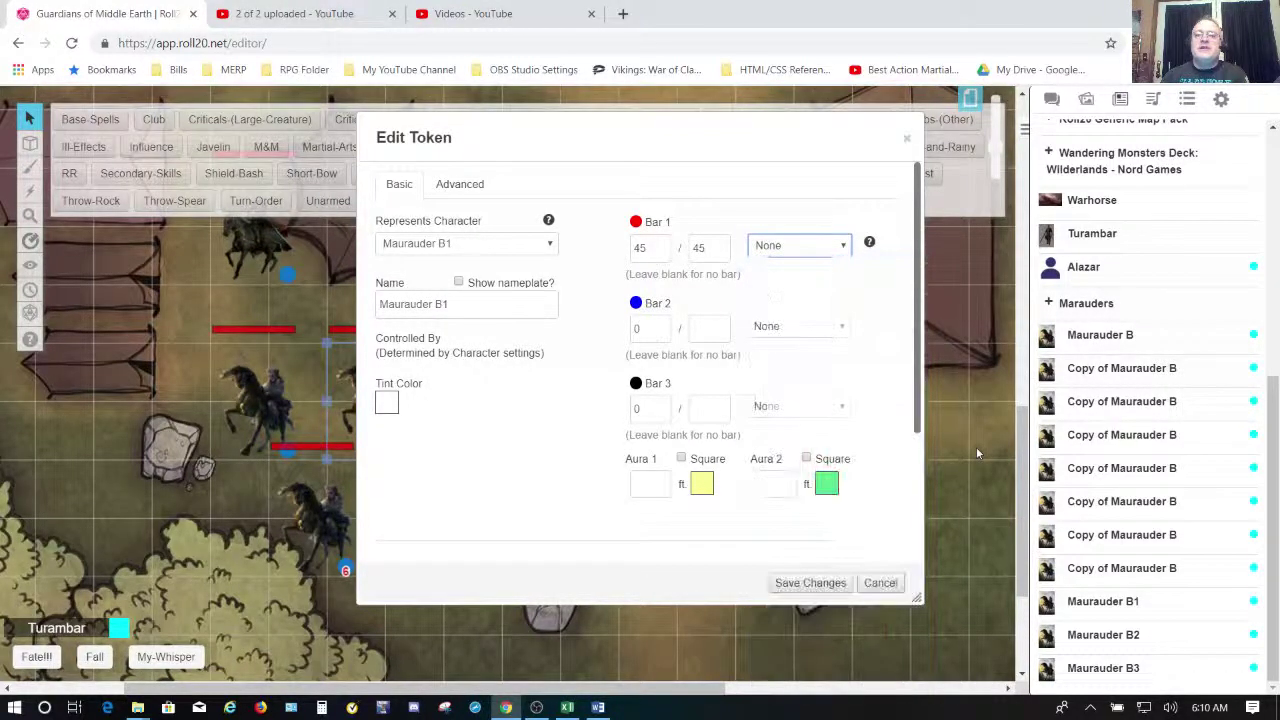
click(884, 584)
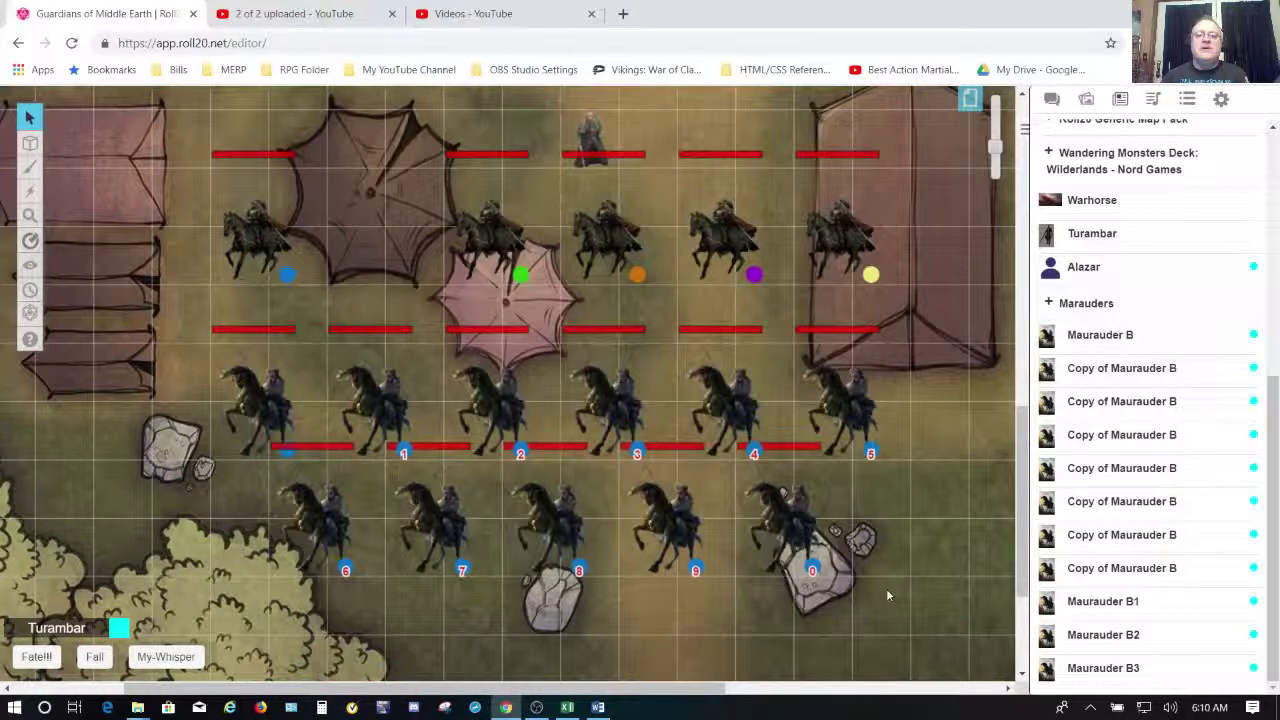
Check which attributes the bars of the first middle-row rider's token are linked to, leaving its settings unsaved.
click(251, 421)
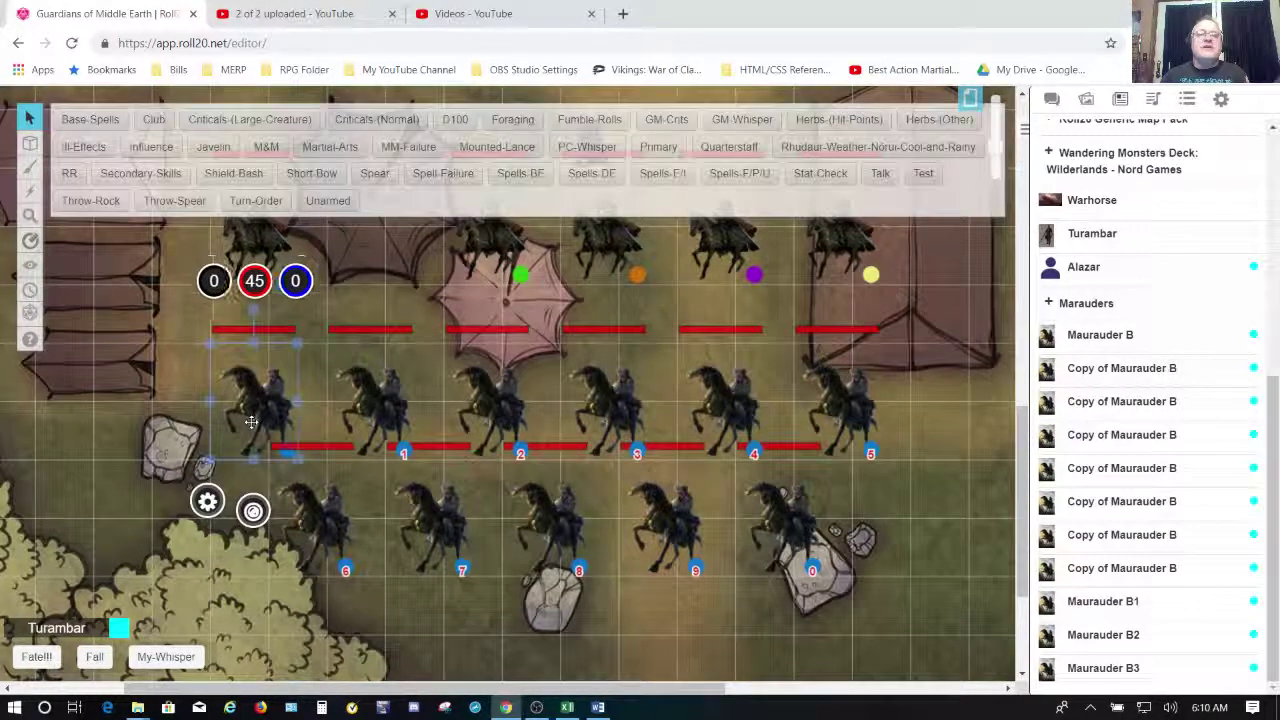
double_click(251, 421)
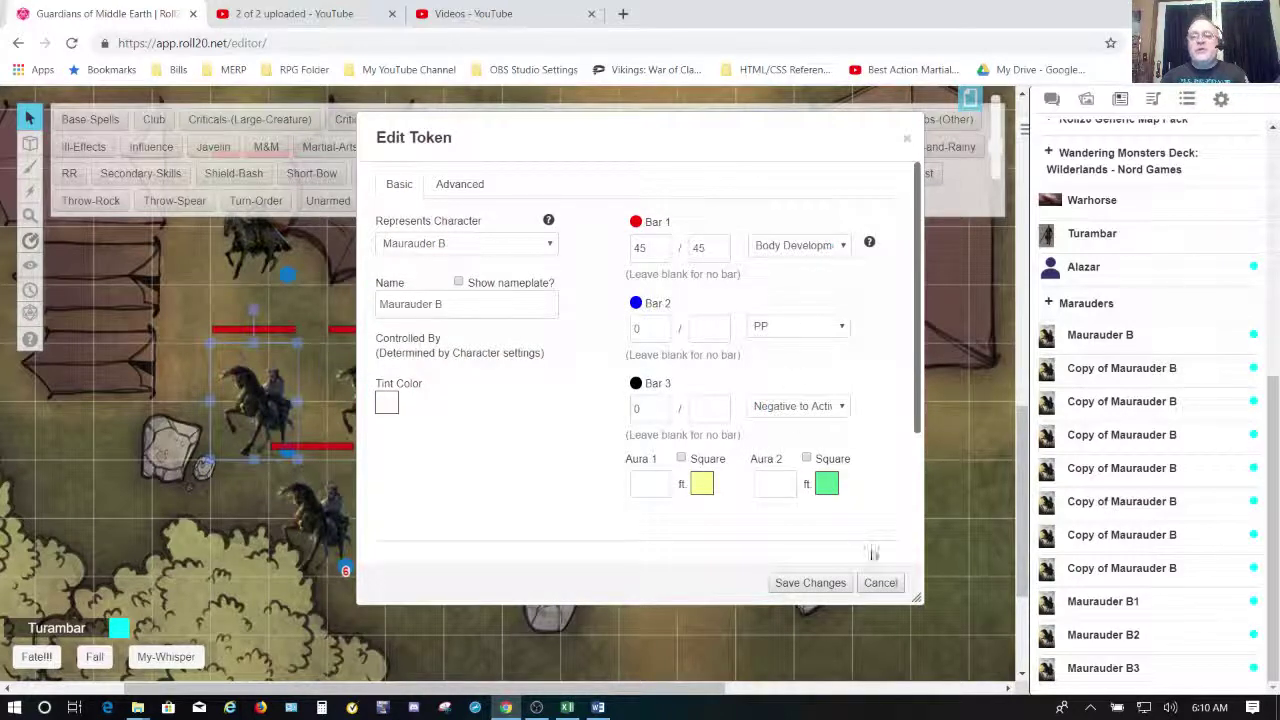
click(879, 583)
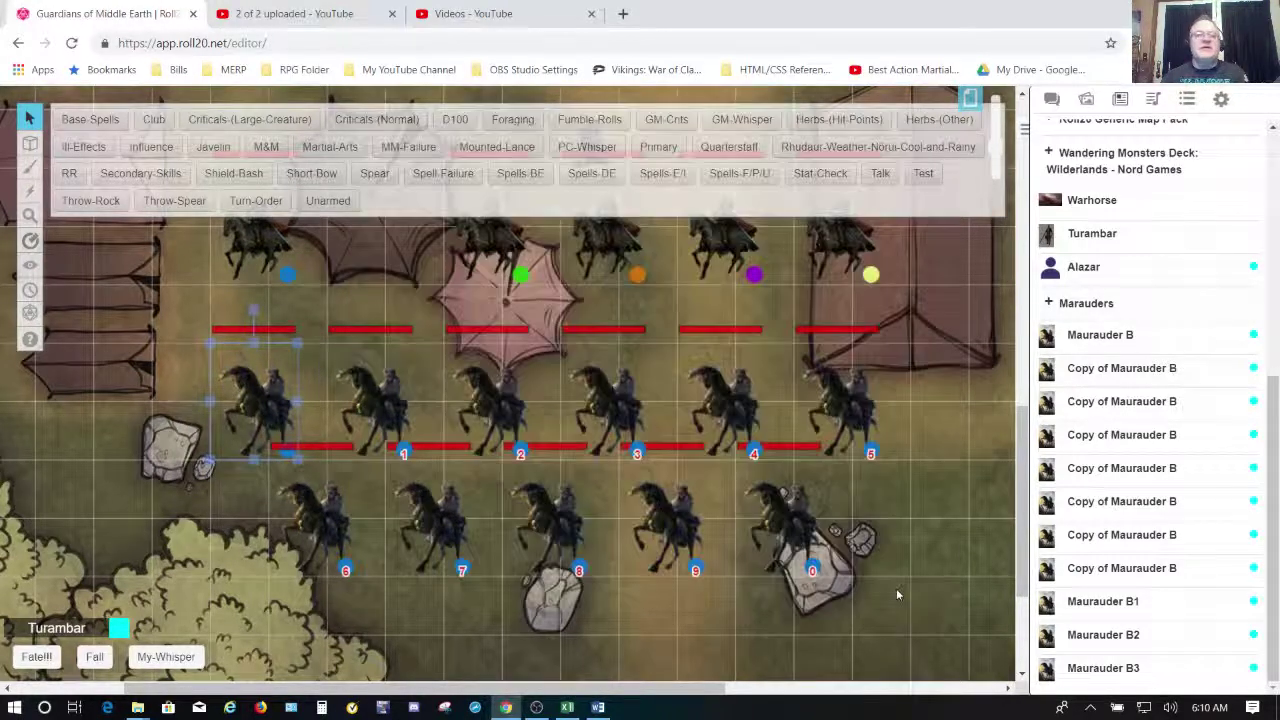
In the Maurauder B1 token's settings, link Bar 1 to Body Development and Bar 2 to PP.
double_click(398, 378)
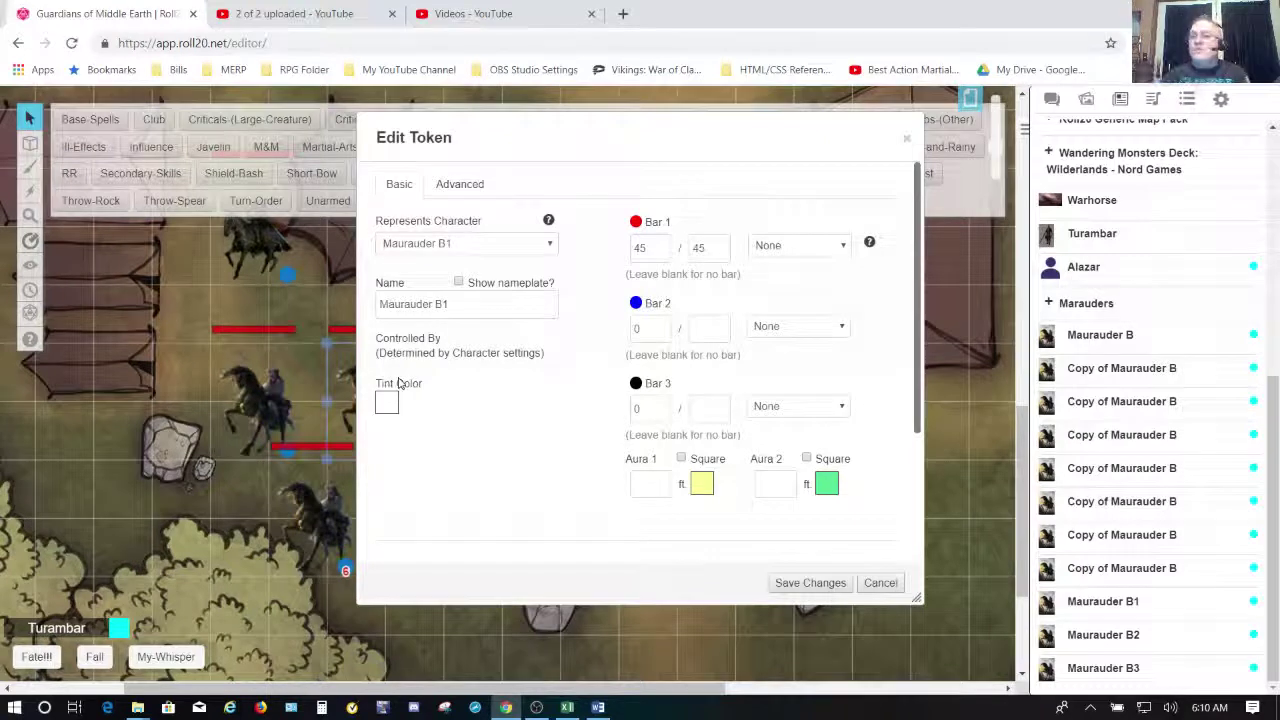
click(812, 259)
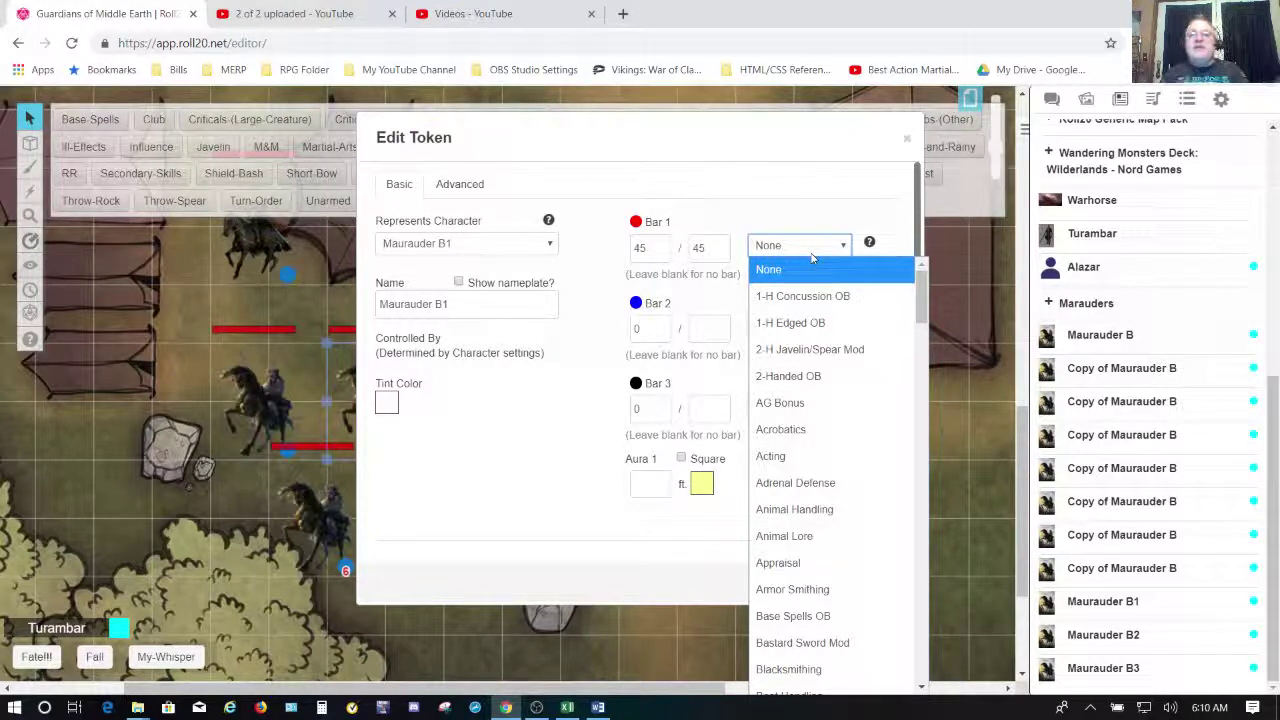
text(bod)
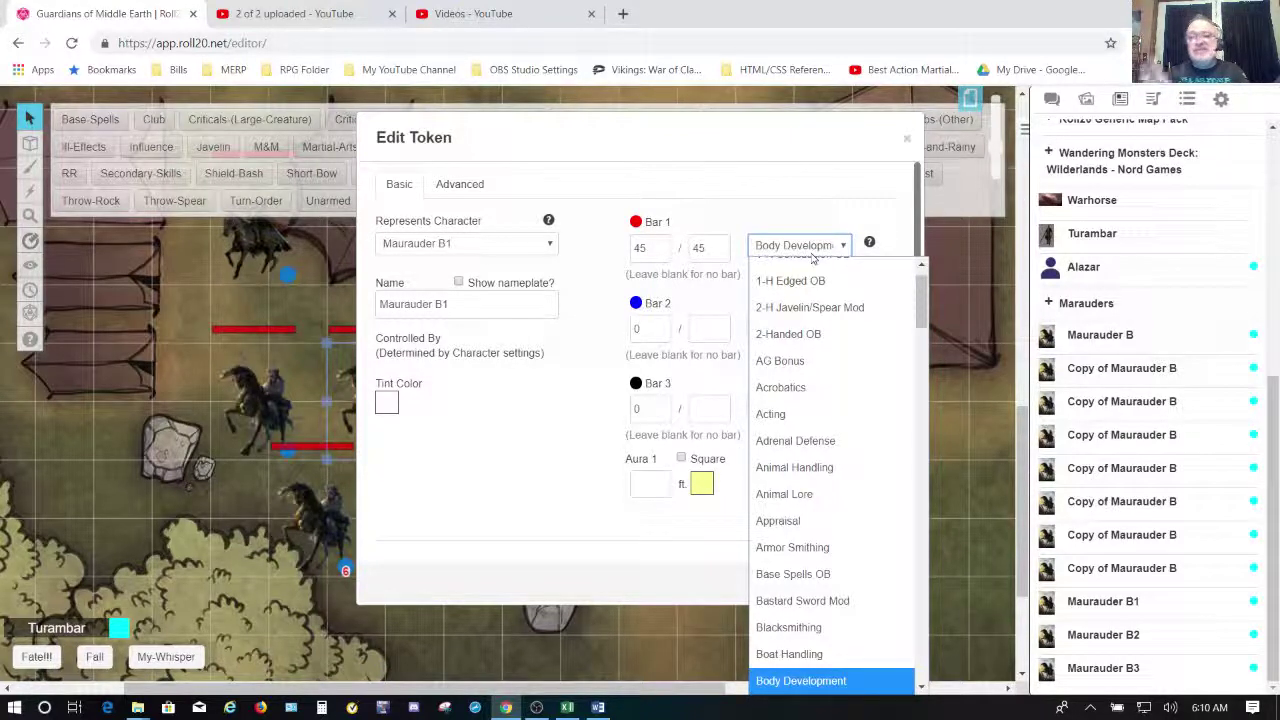
key(Return)
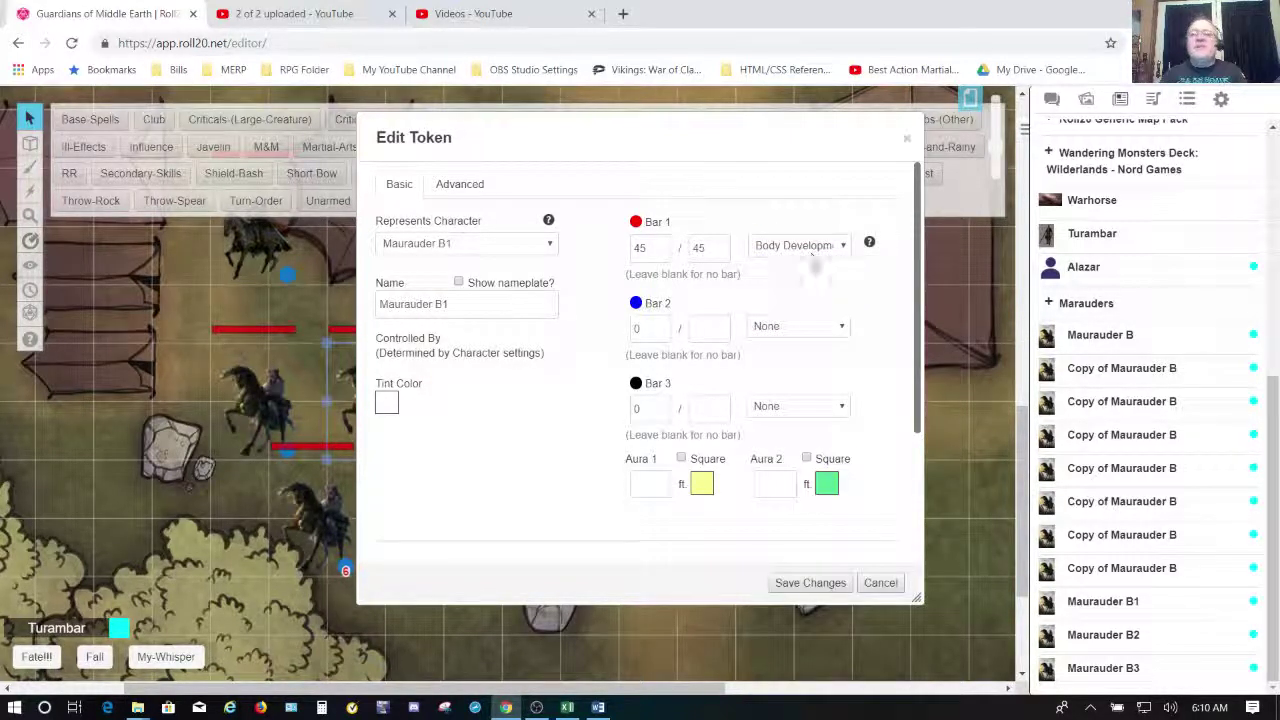
click(800, 328)
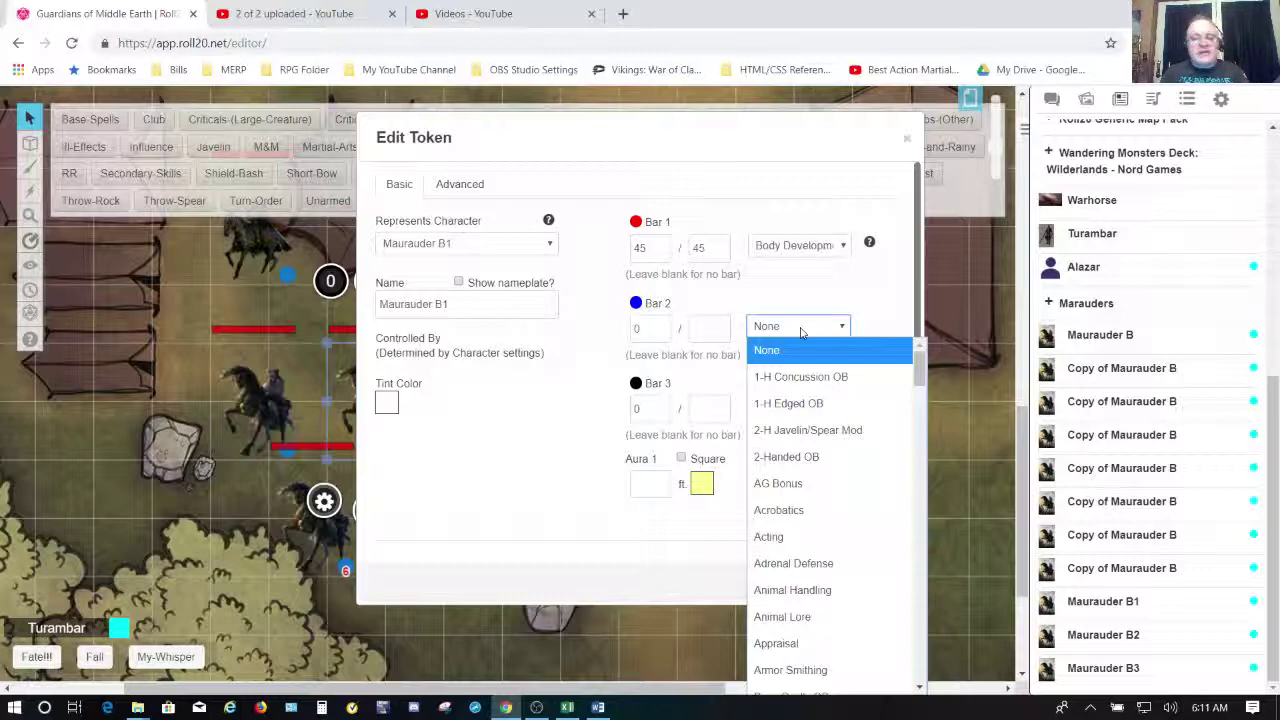
key(p)
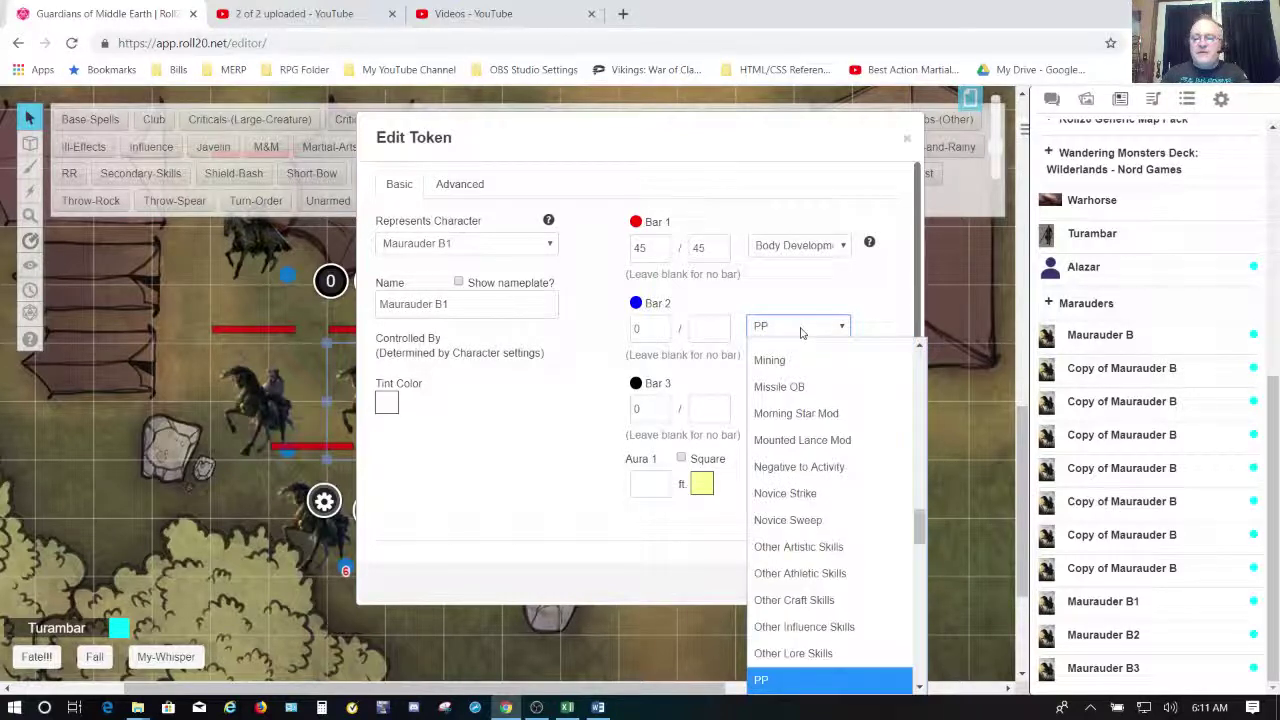
key(Return)
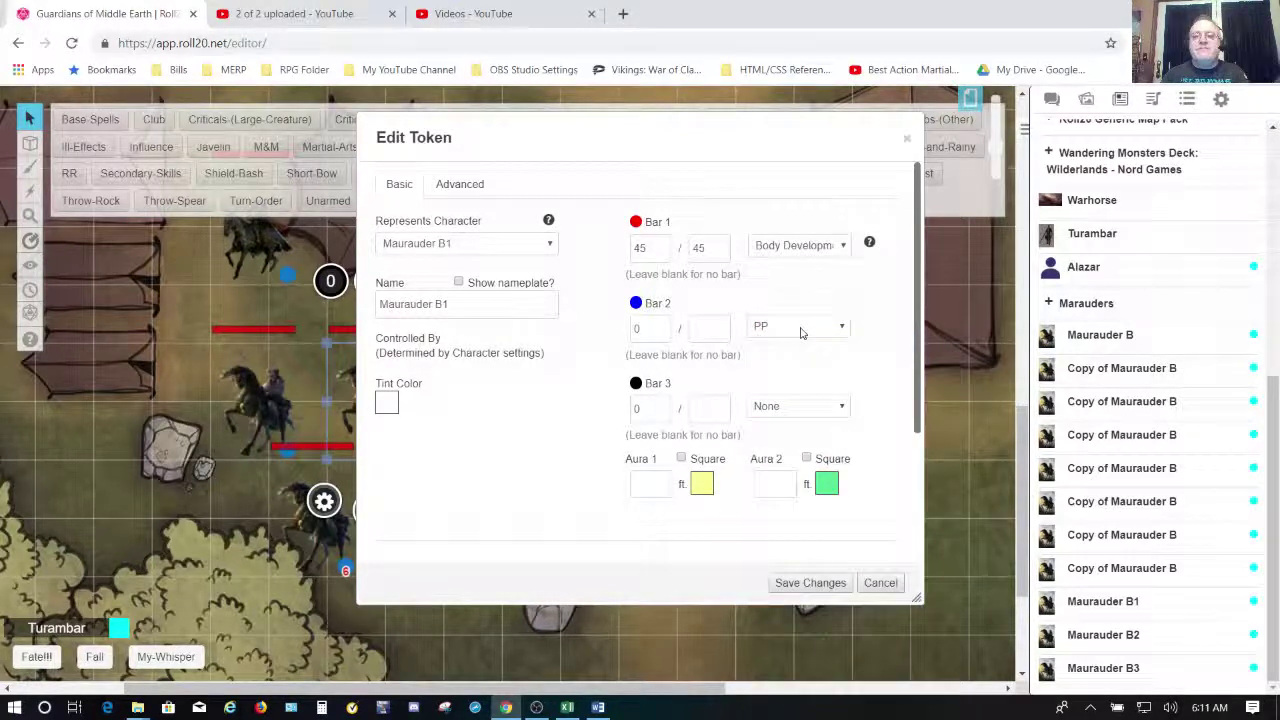
Link Bar 3 of the Maurauder B1 token to Negative to Activity and save the token settings.
click(785, 408)
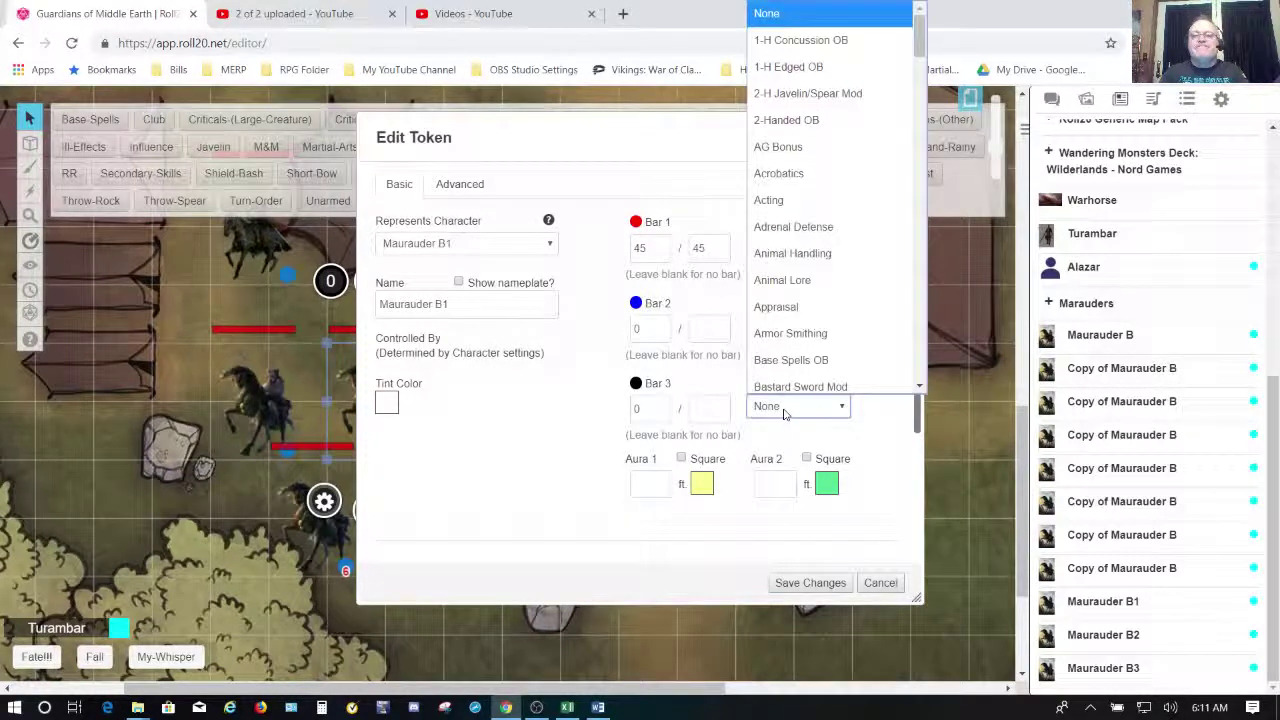
click(785, 410)
click(785, 410)
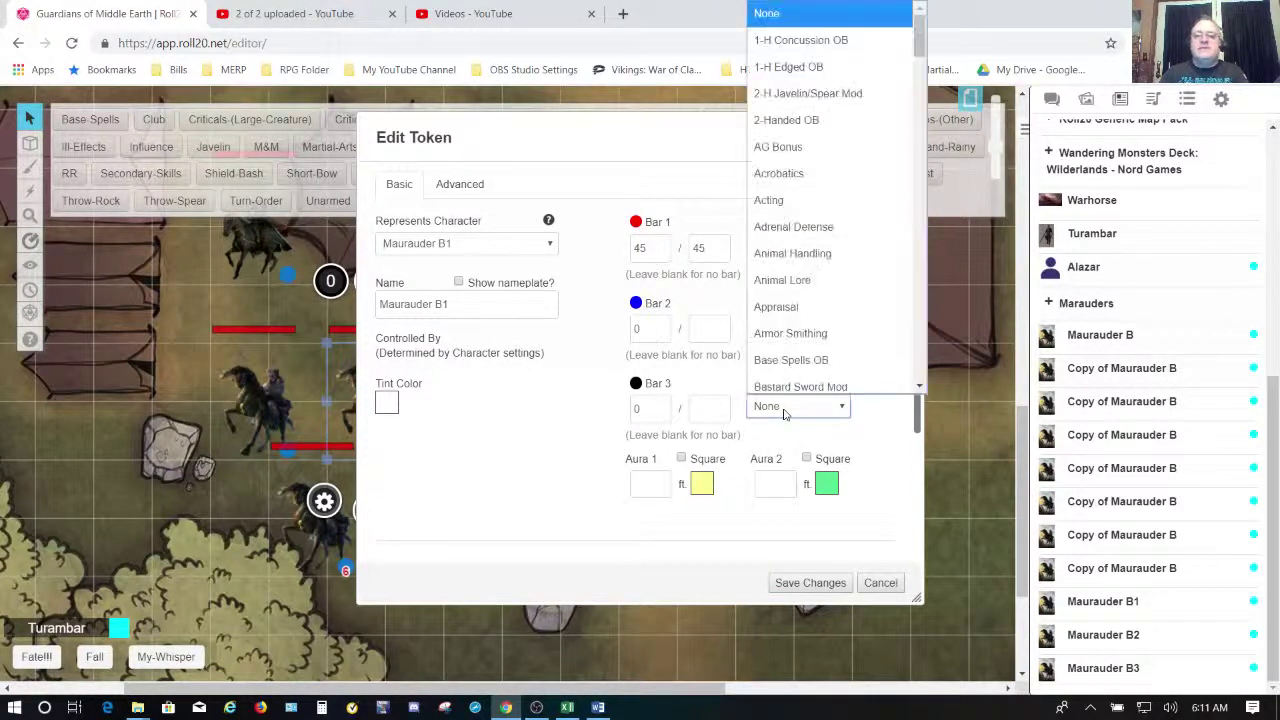
key(n)
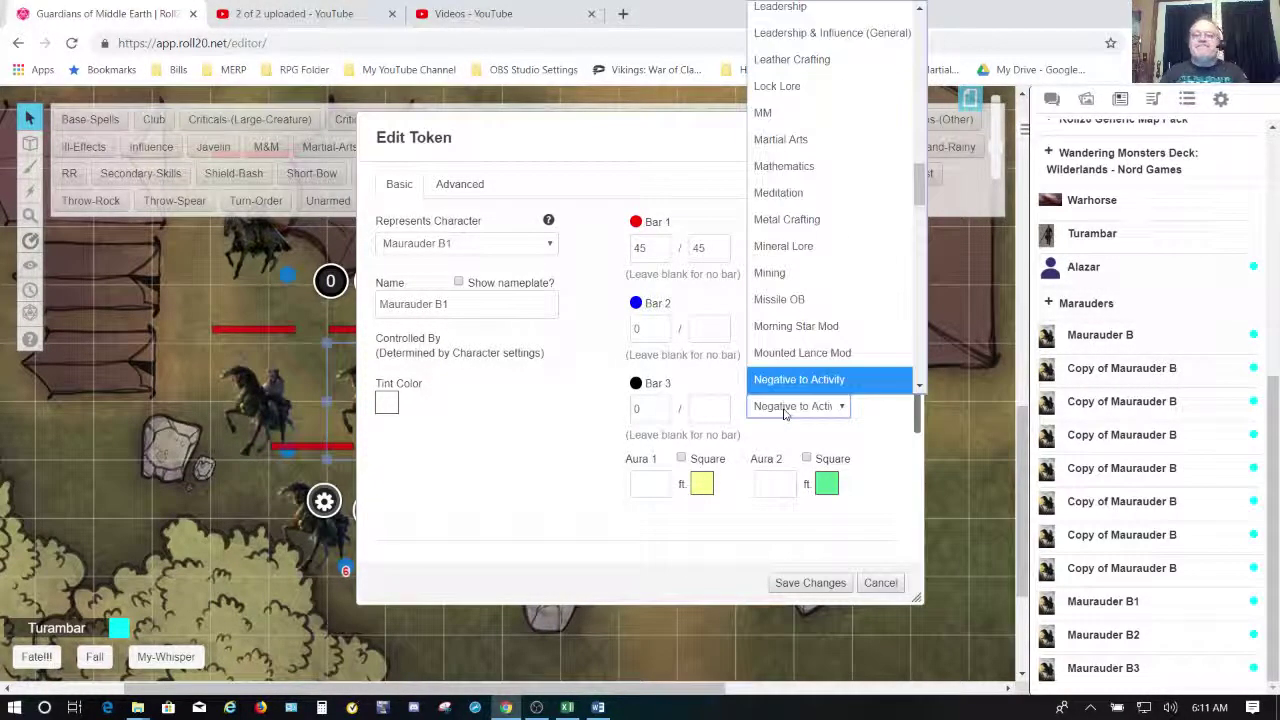
key(Return)
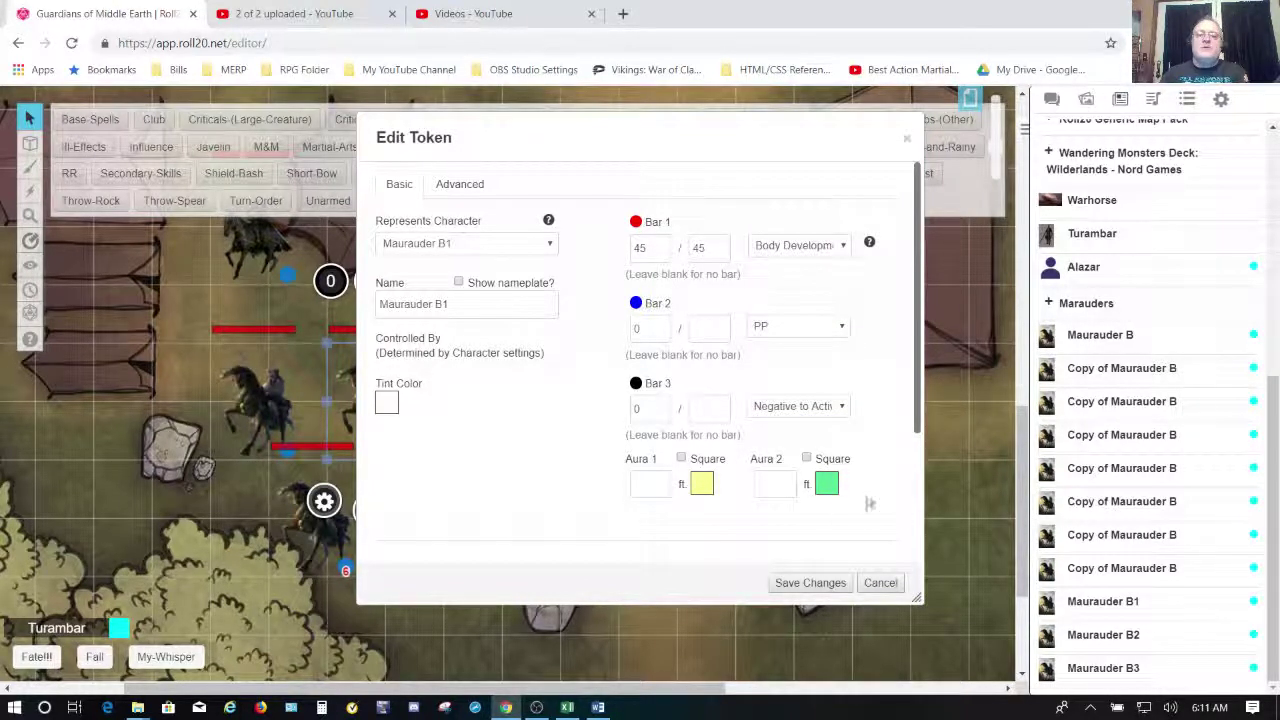
click(810, 583)
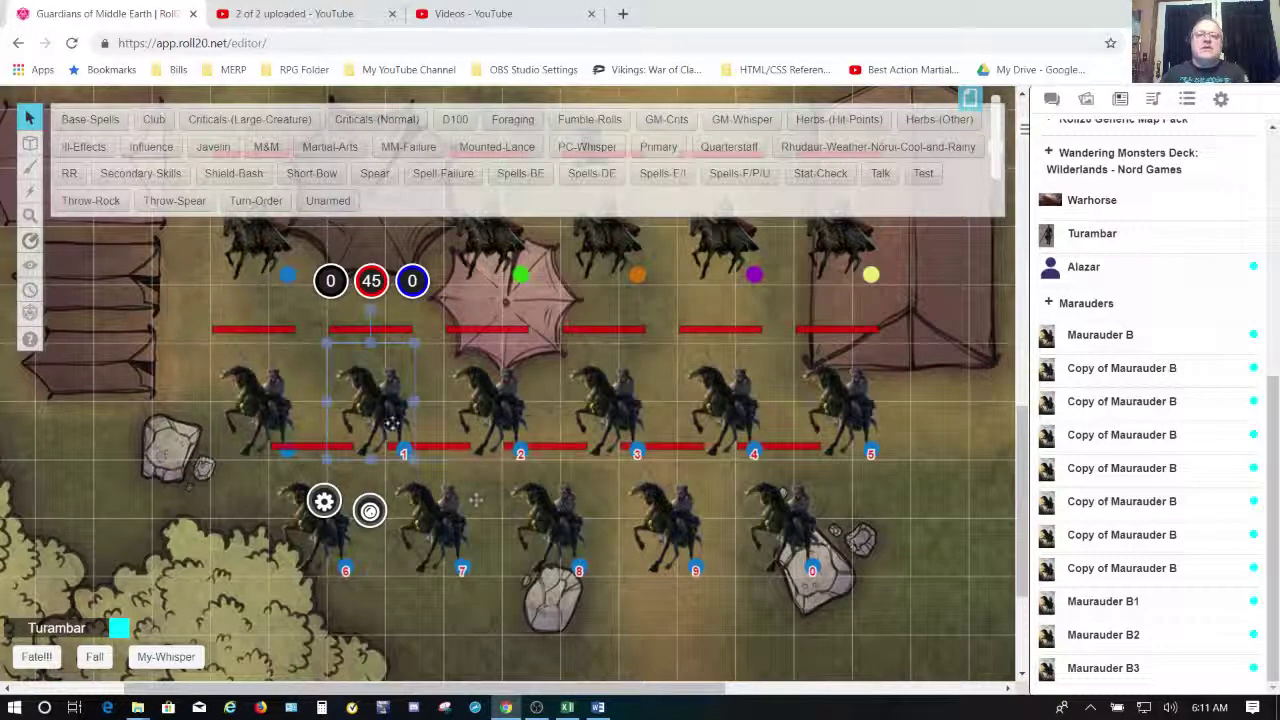
Make the third rider's token in the middle row, the one with marker 2, represent Maurauder B2.
click(507, 400)
double_click(507, 400)
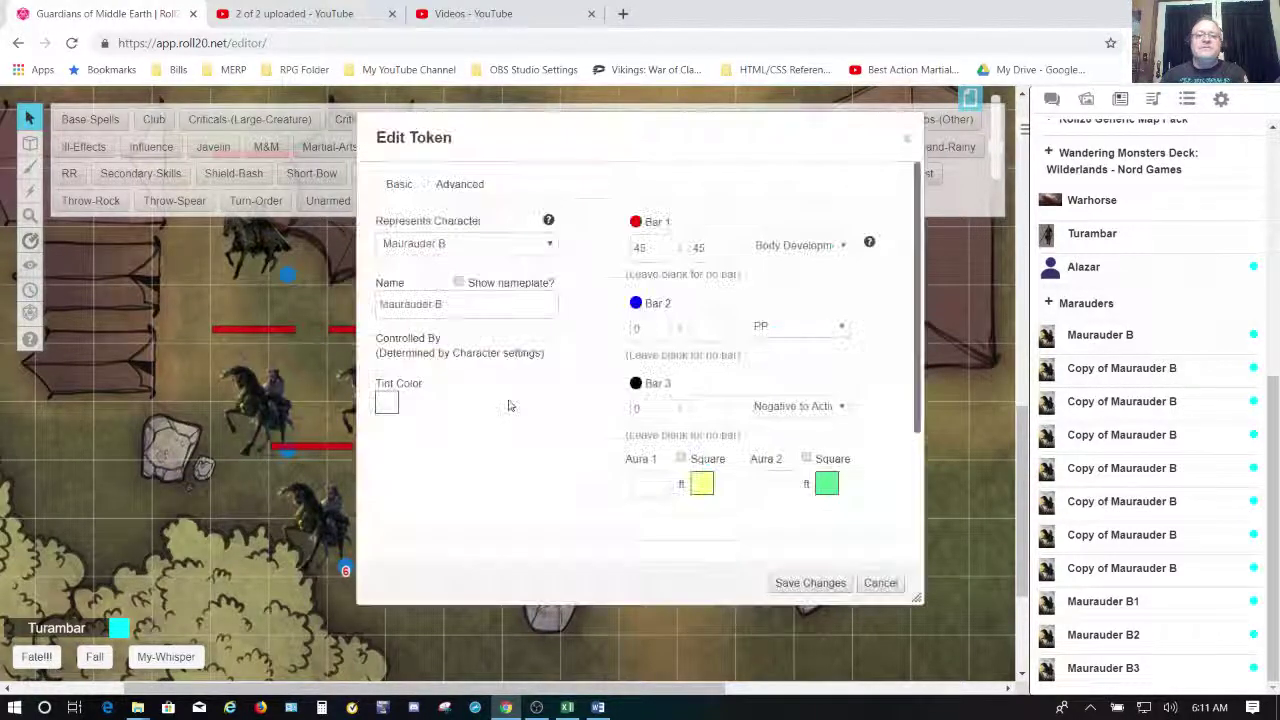
click(510, 247)
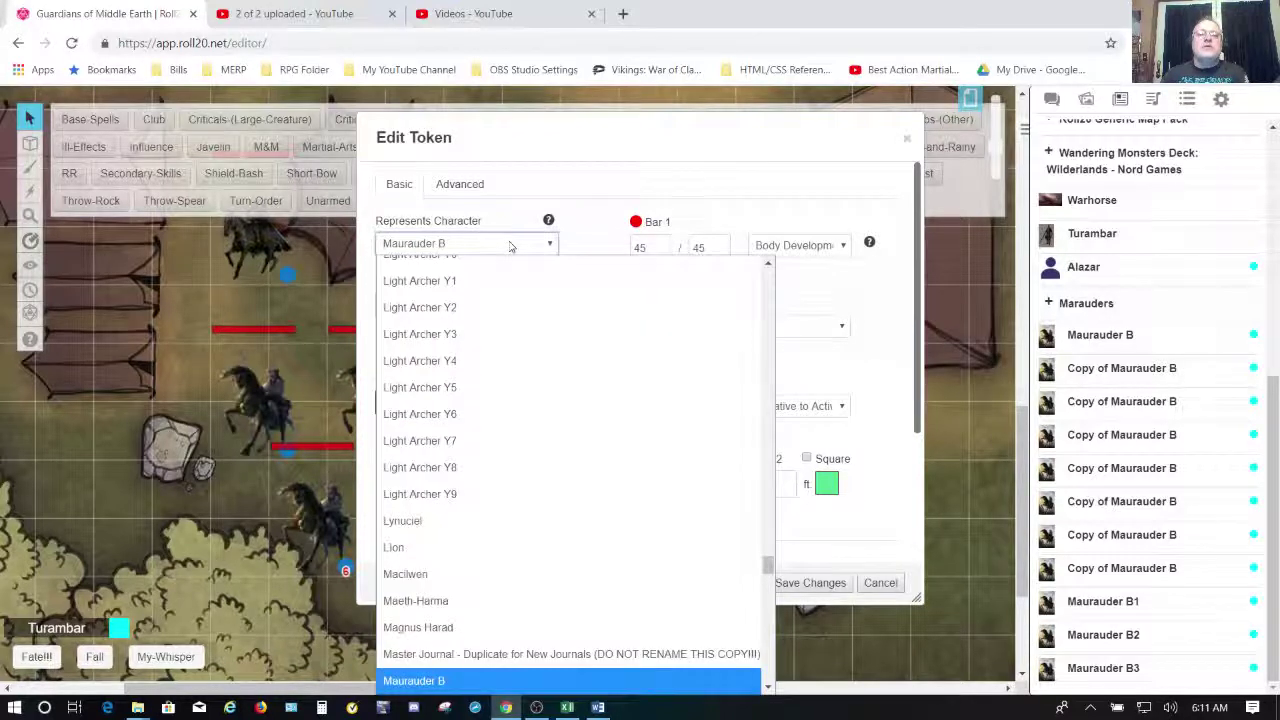
key(Down)
key(Down)
key(Down)
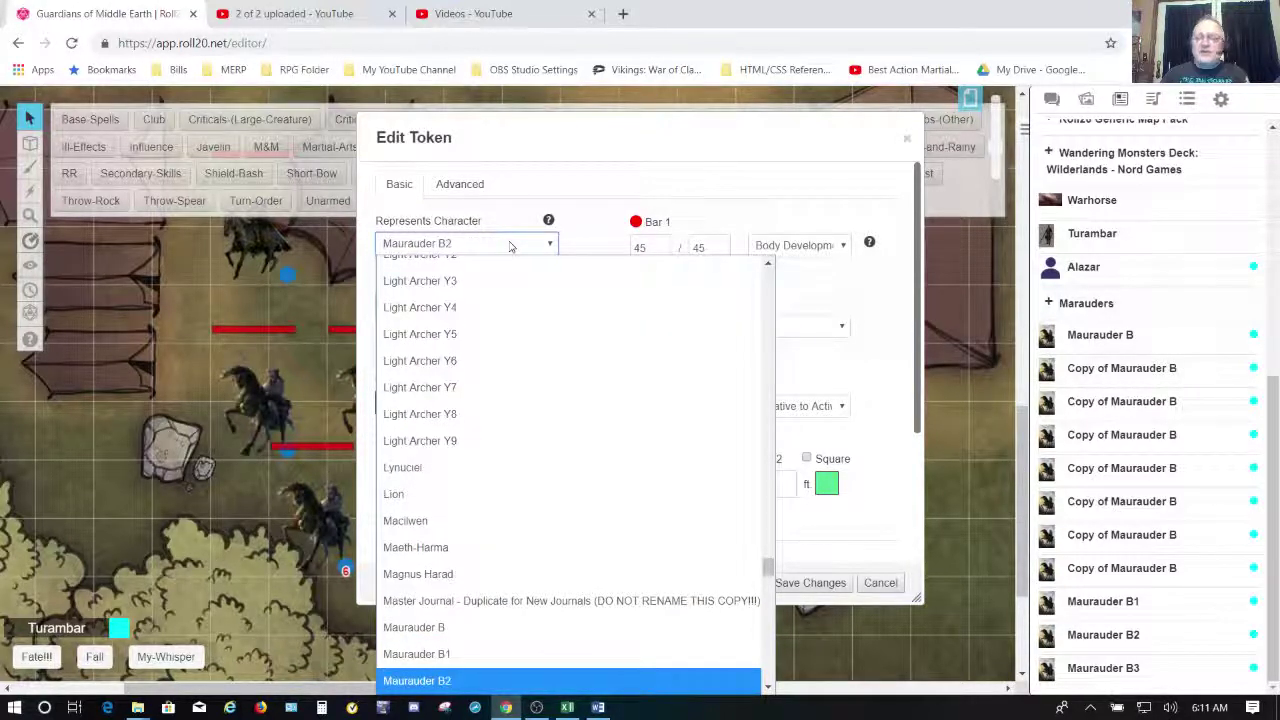
key(Return)
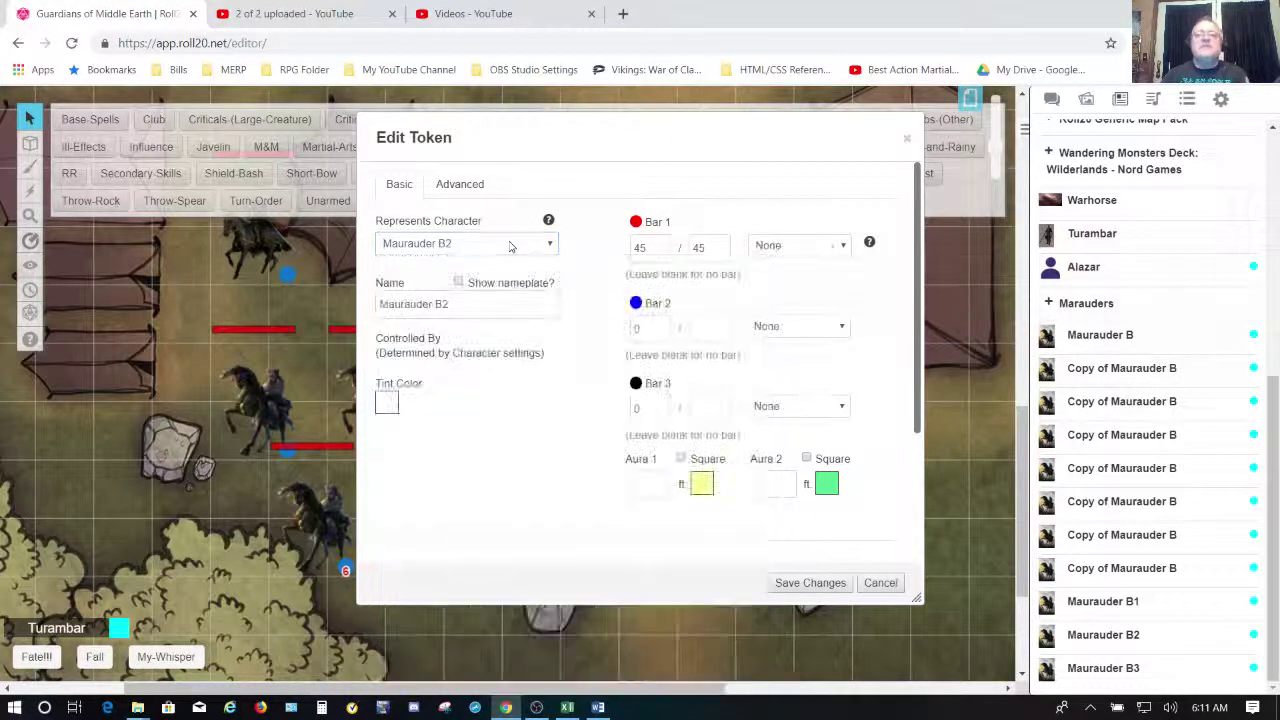
Link the Maurauder B2 token's Bar 1 to Body Development and Bar 2 to PP.
click(800, 252)
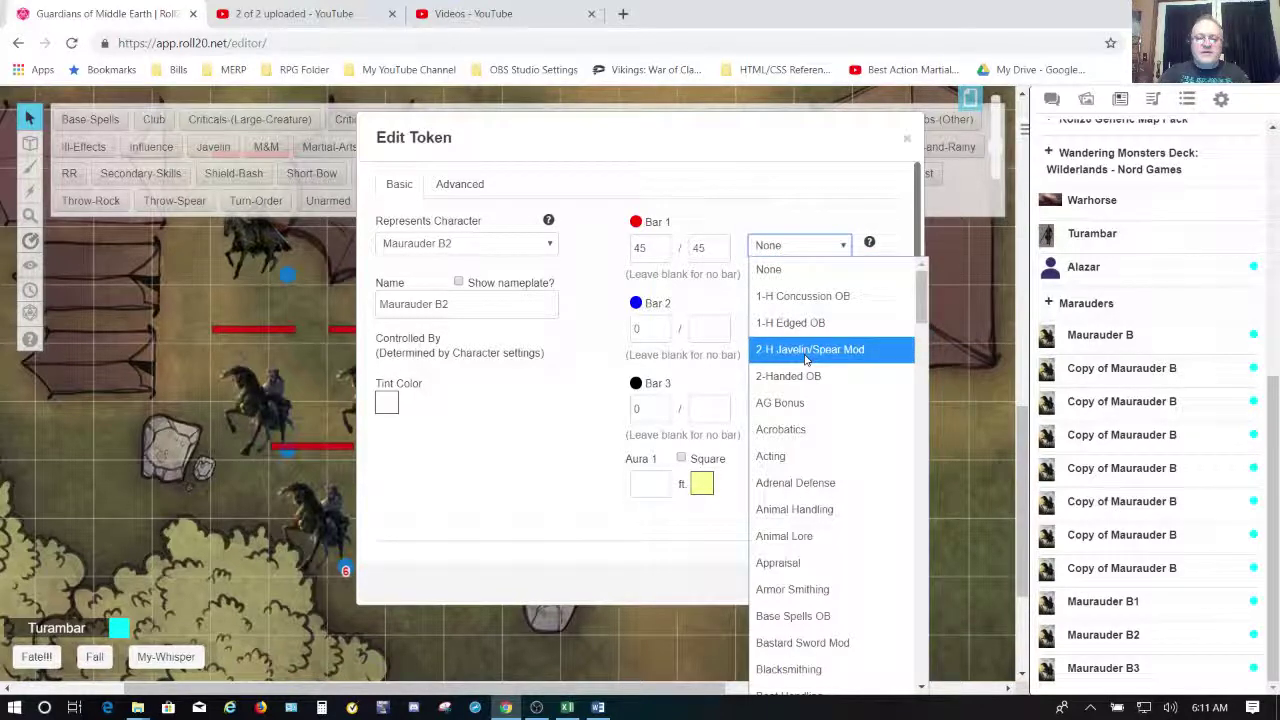
text(bod)
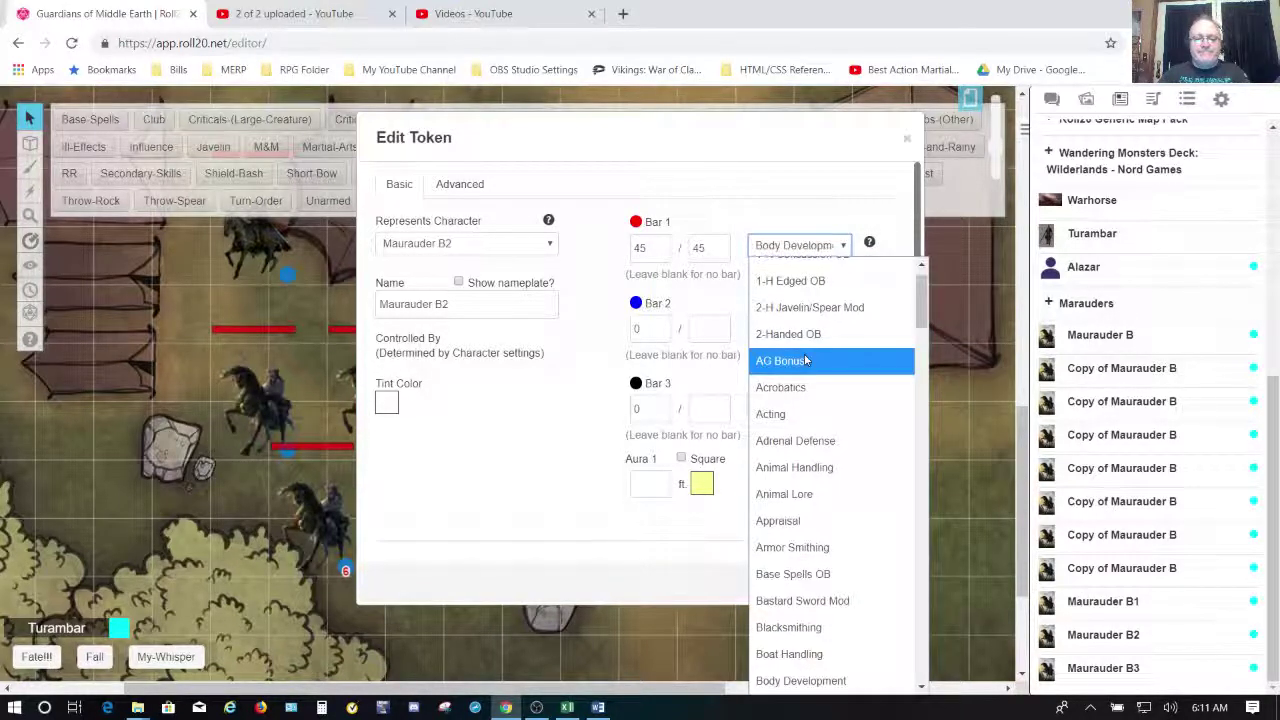
text(bod)
key(Return)
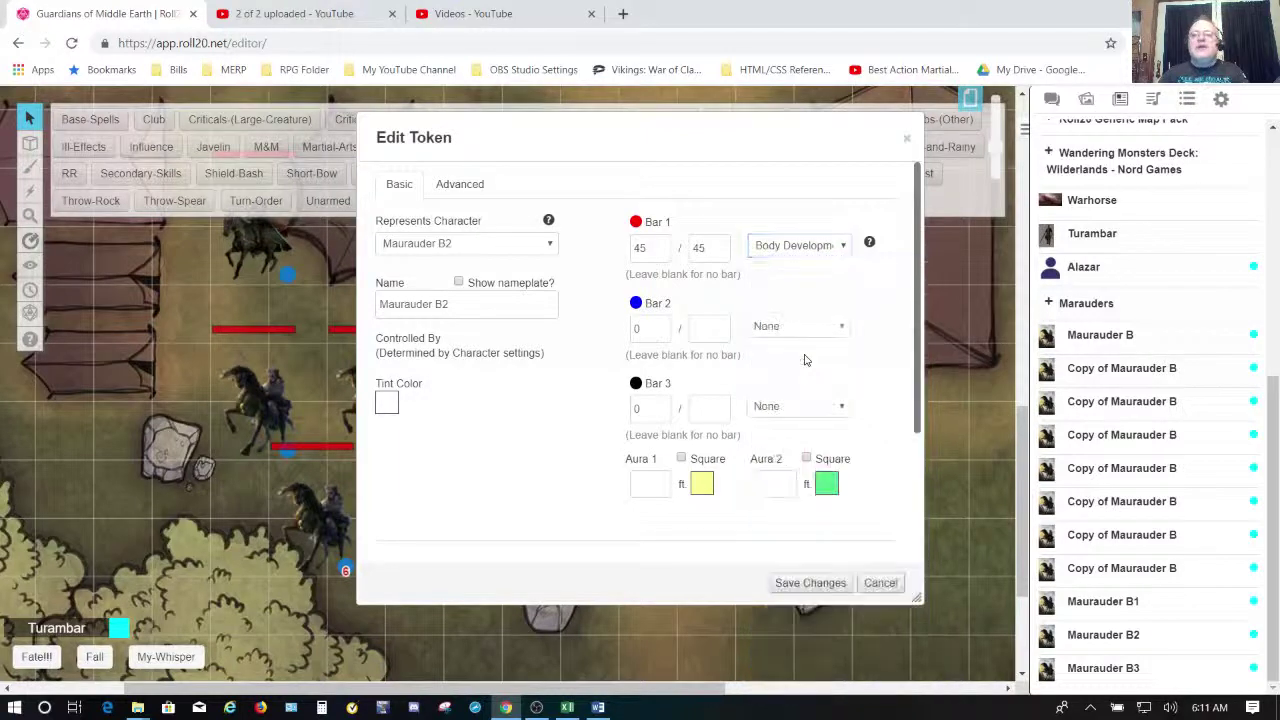
click(816, 334)
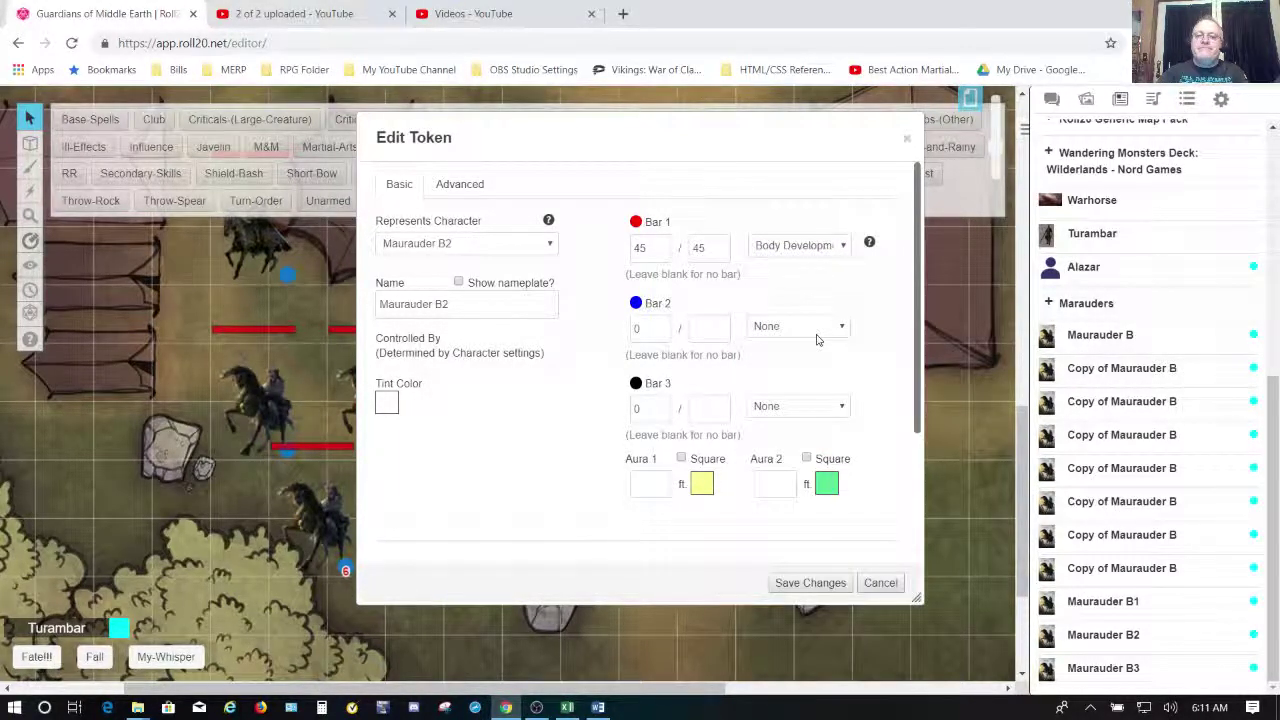
click(816, 340)
key(p)
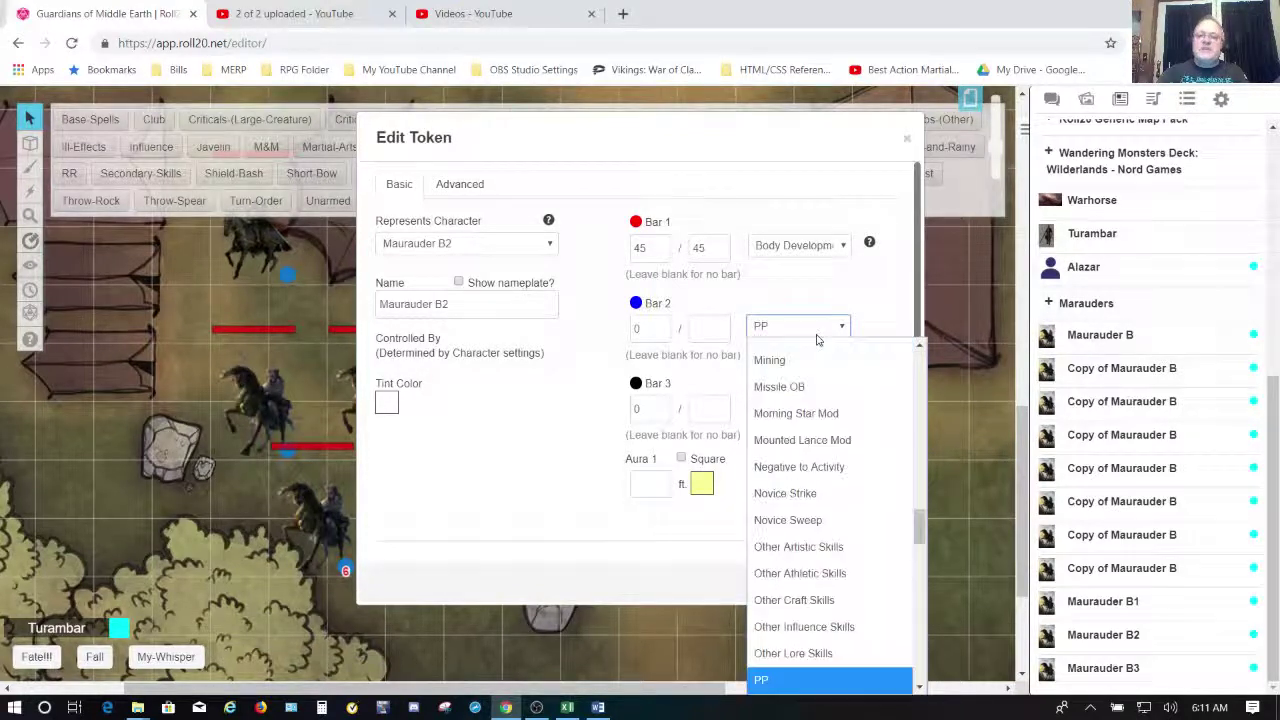
key(Return)
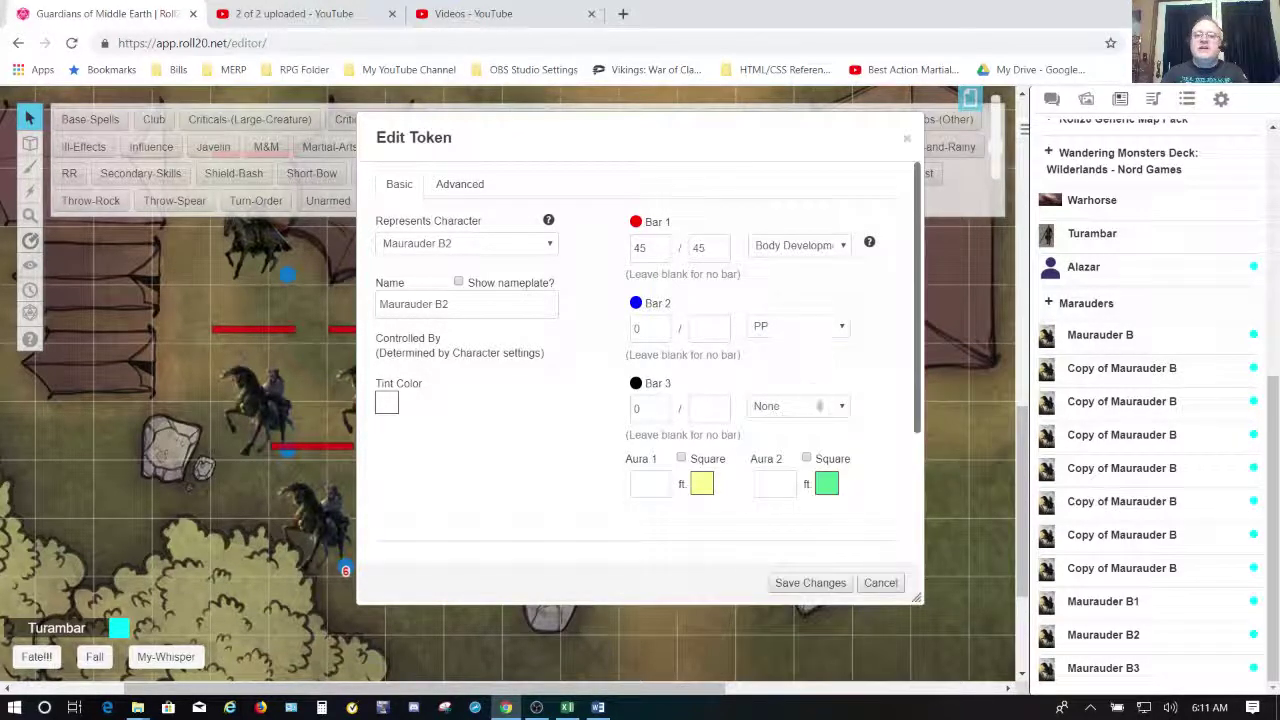
Link Bar 3 of the Maurauder B2 token to Negative to Activity and save the token settings.
click(816, 408)
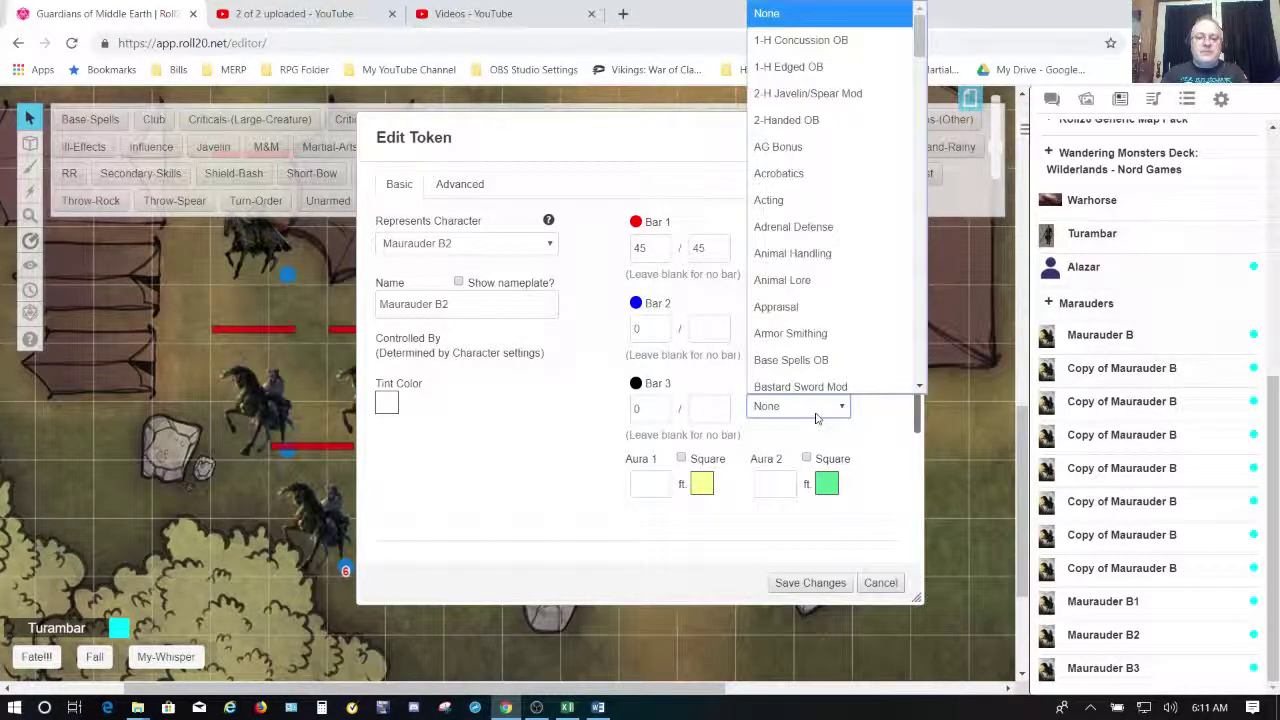
key(n)
key(Return)
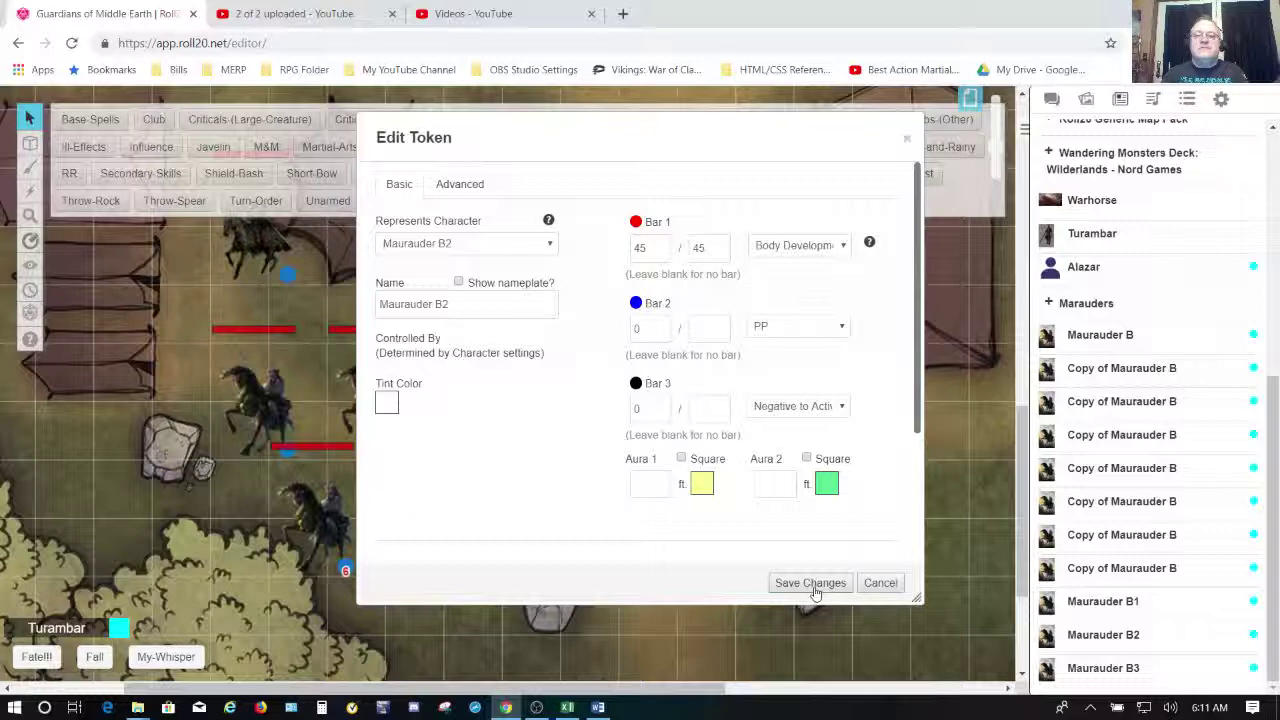
click(480, 182)
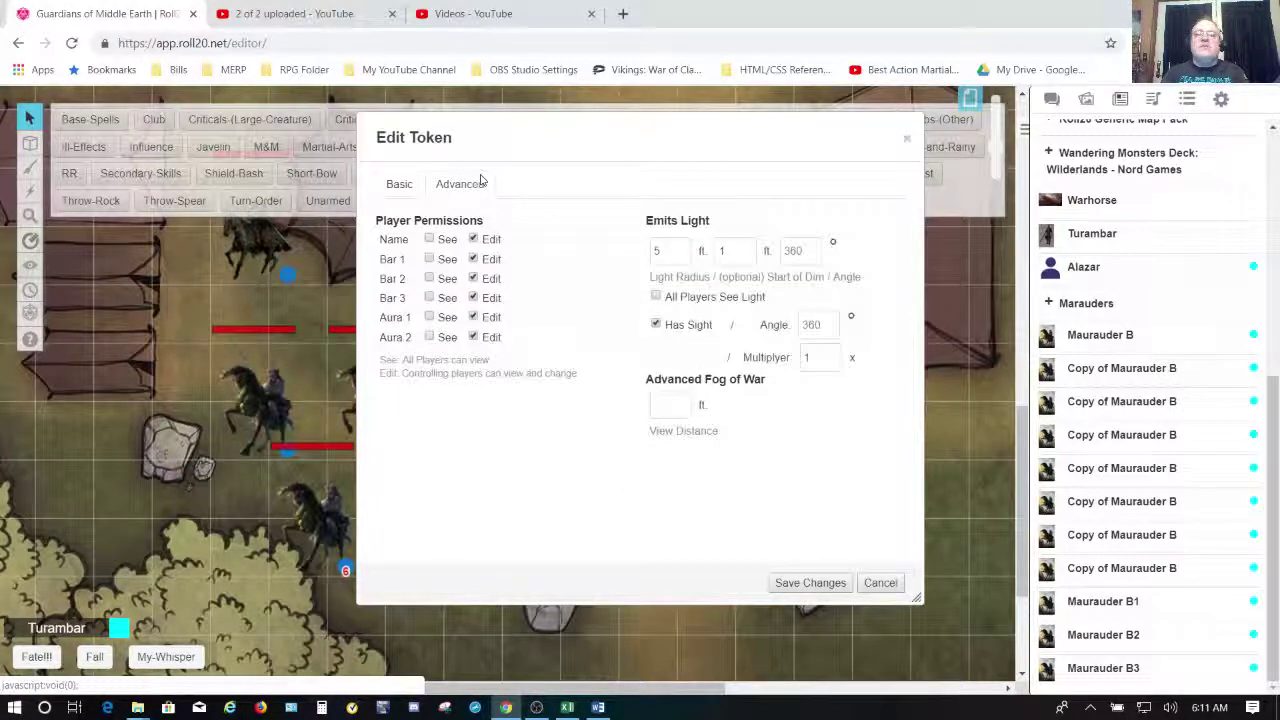
click(805, 584)
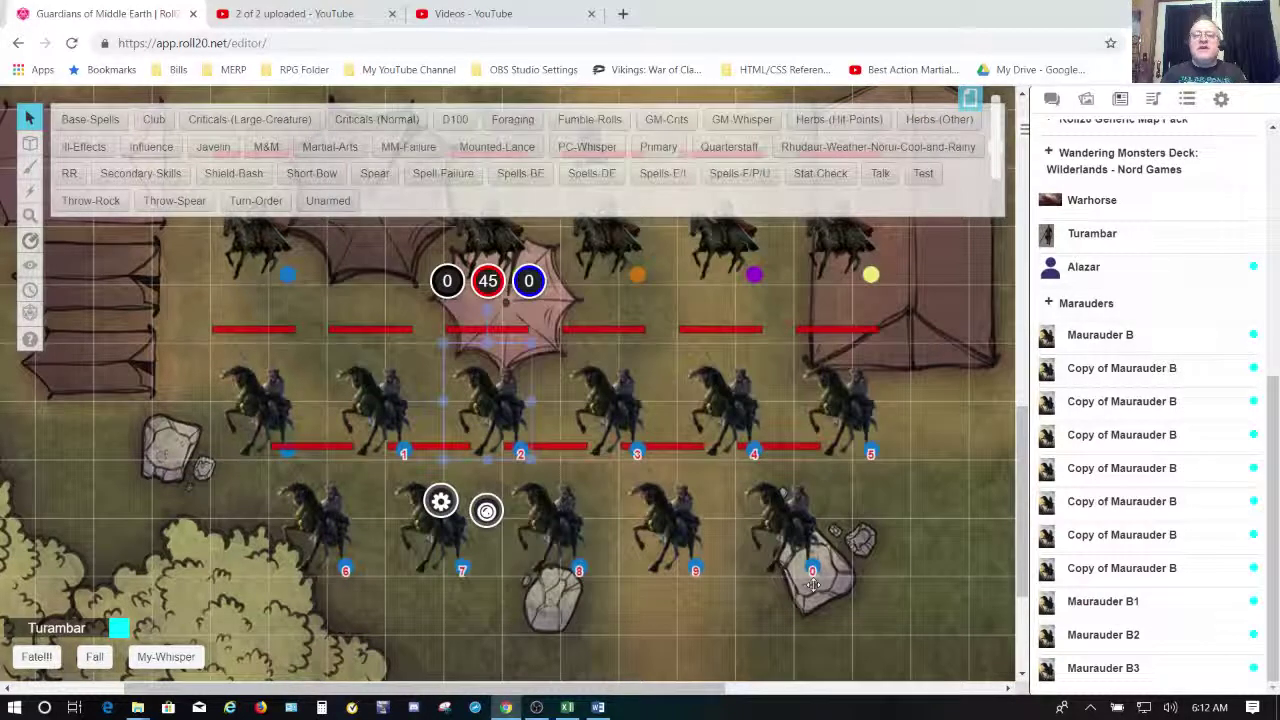
Make the fourth rider's token in the middle row, the one with marker 3, represent Maurauder B3.
click(622, 407)
double_click(622, 407)
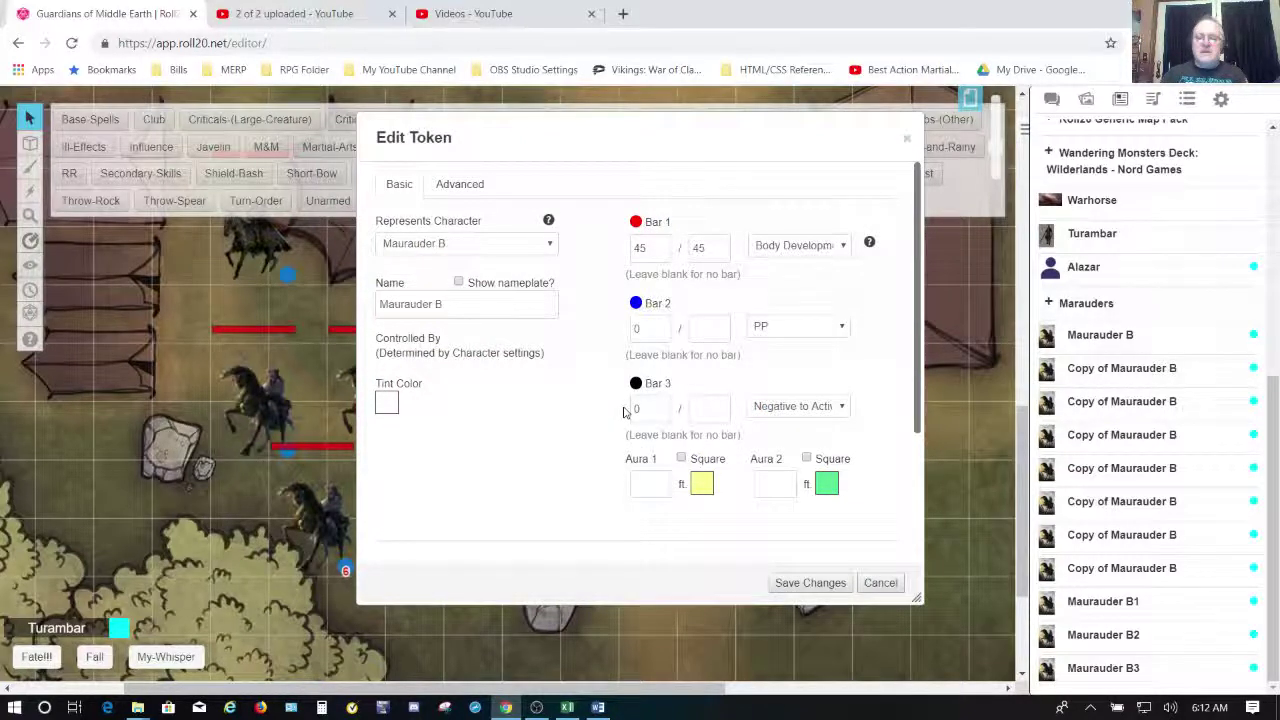
scroll(623, 411, down, 1)
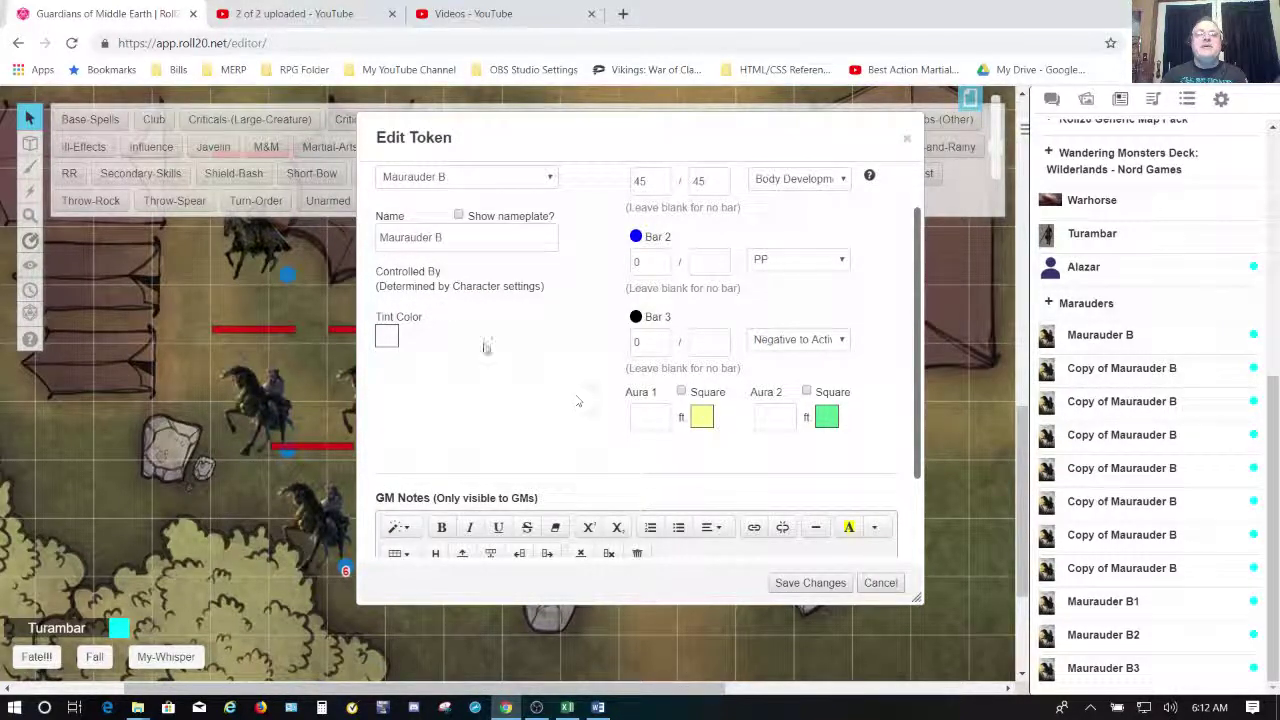
click(529, 186)
key(Down)
key(Down)
key(Down)
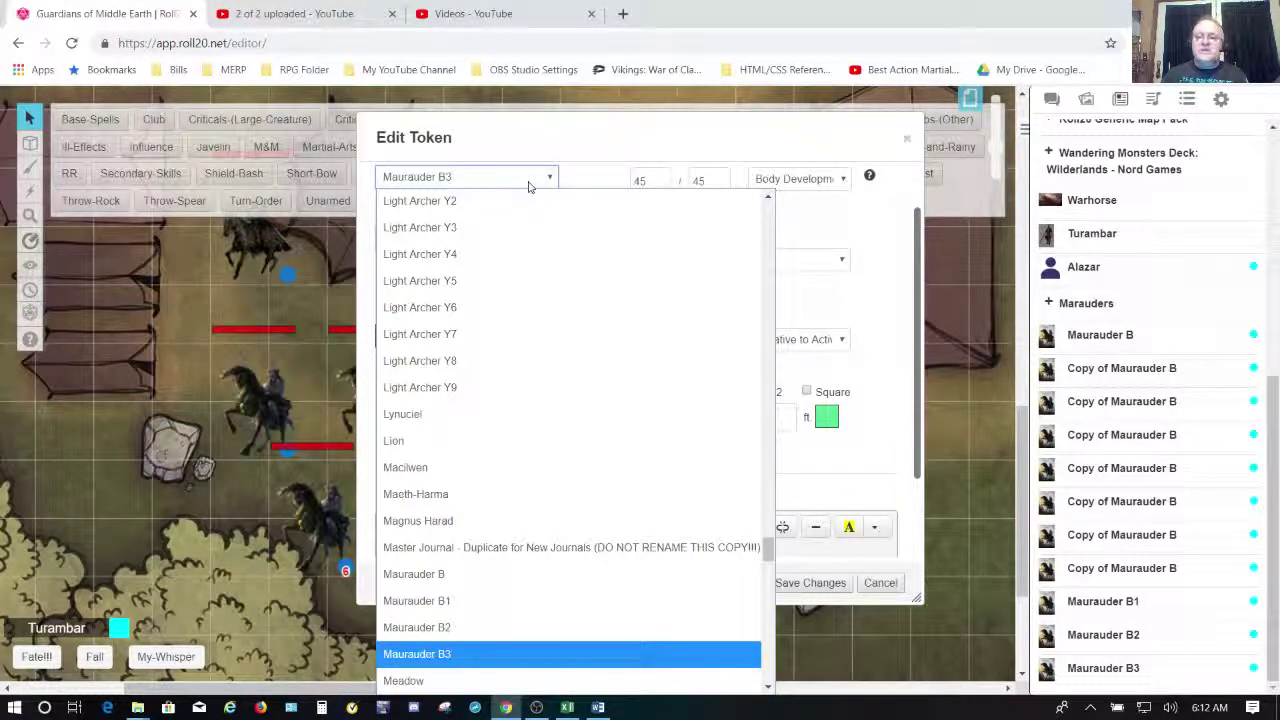
key(Return)
Link the Maurauder B3 token's Bar 1 to Body Development and Bar 2 to PP.
click(797, 249)
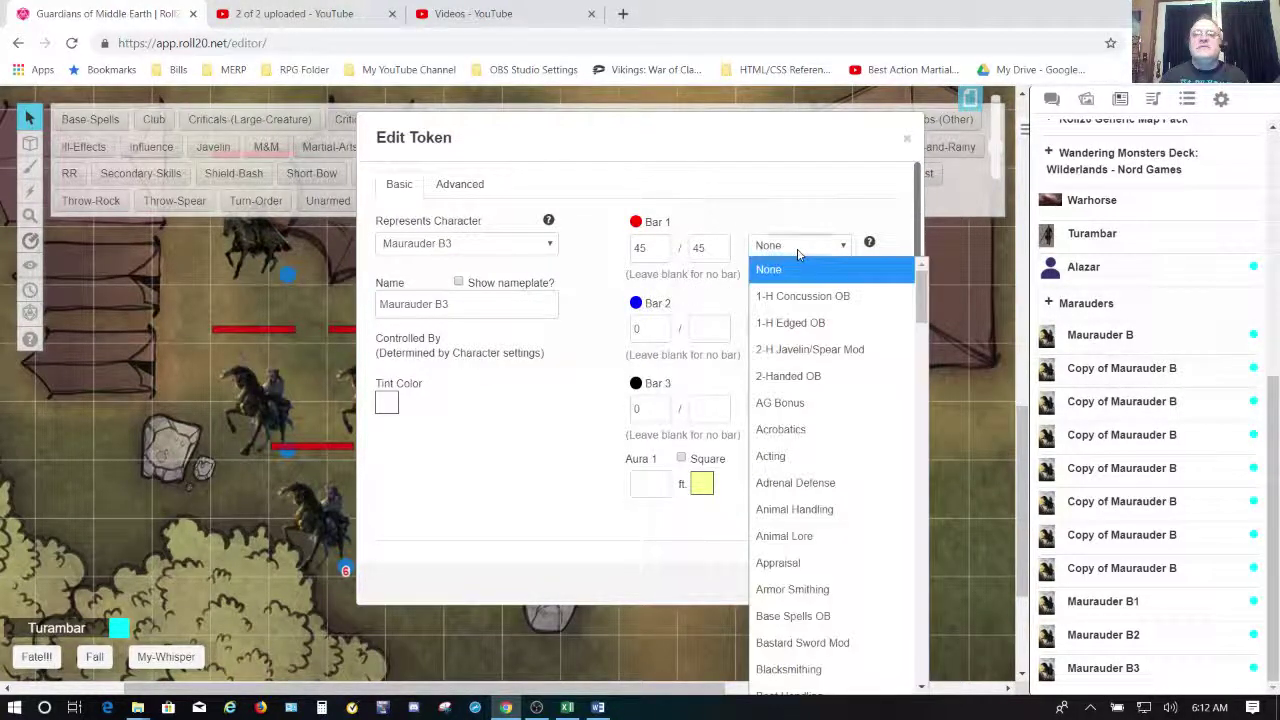
key(b)
key(Down)
key(Down)
key(Down)
key(Down)
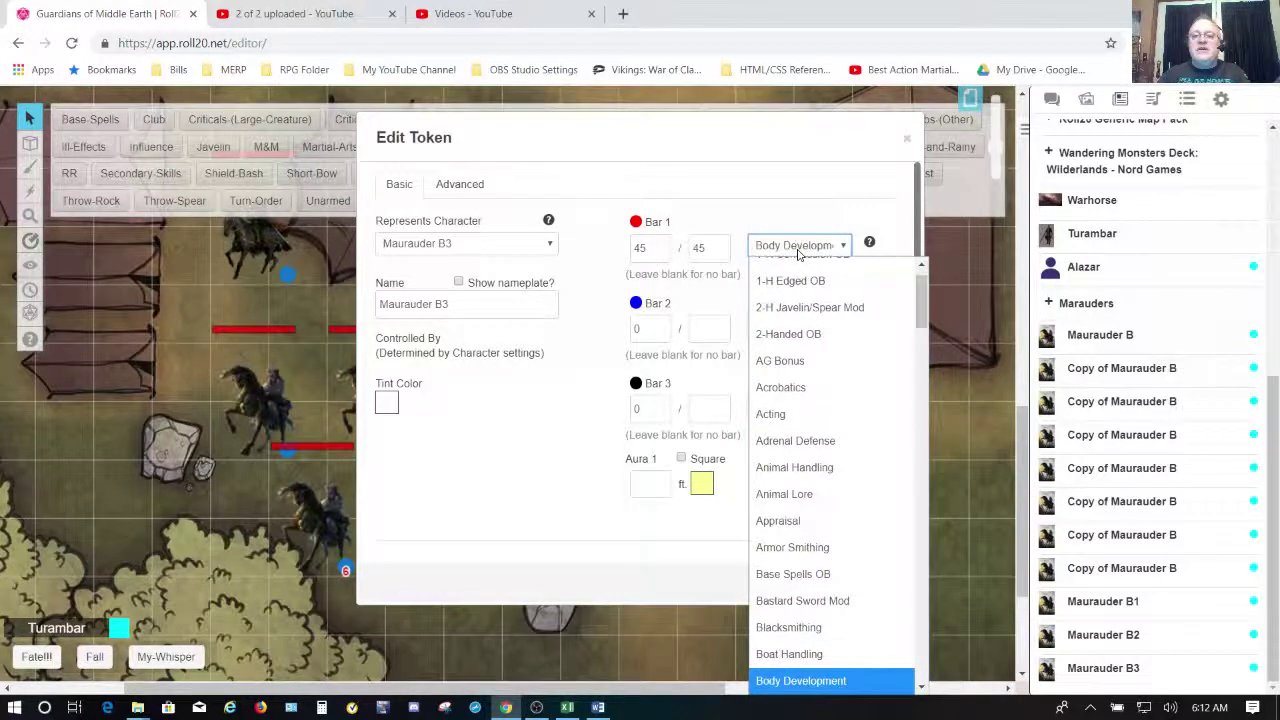
key(Return)
click(800, 330)
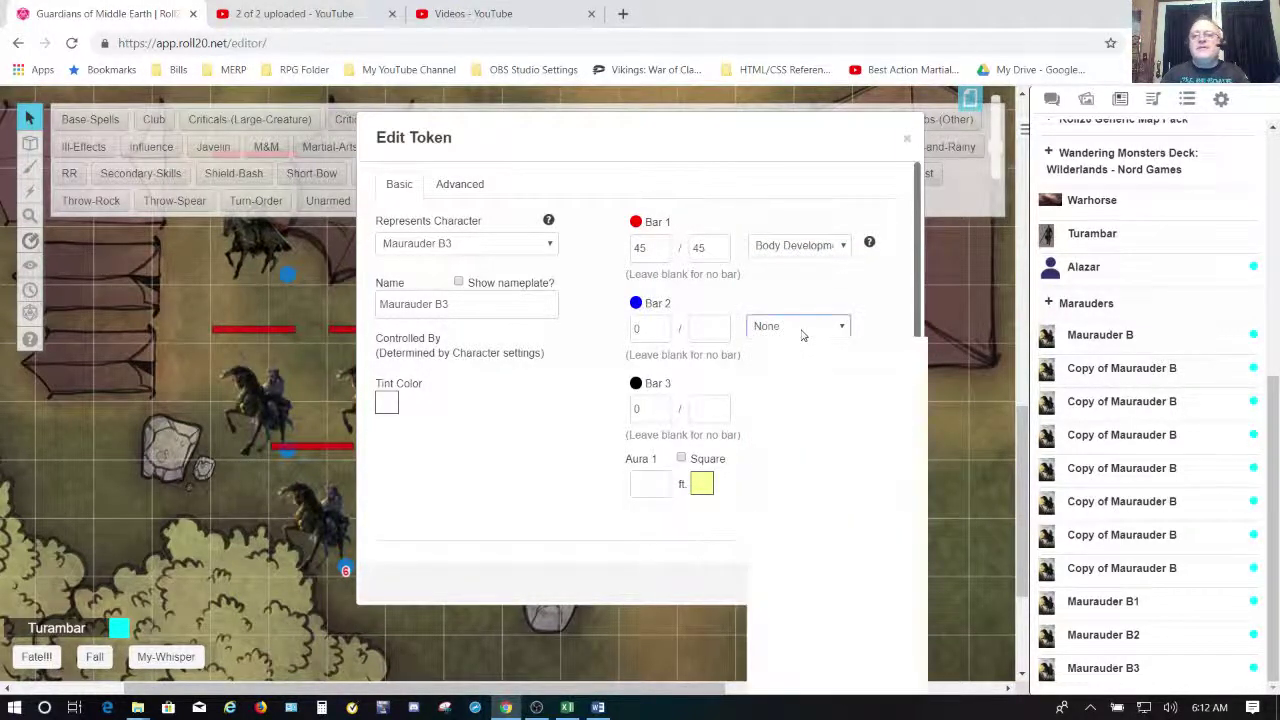
key(p)
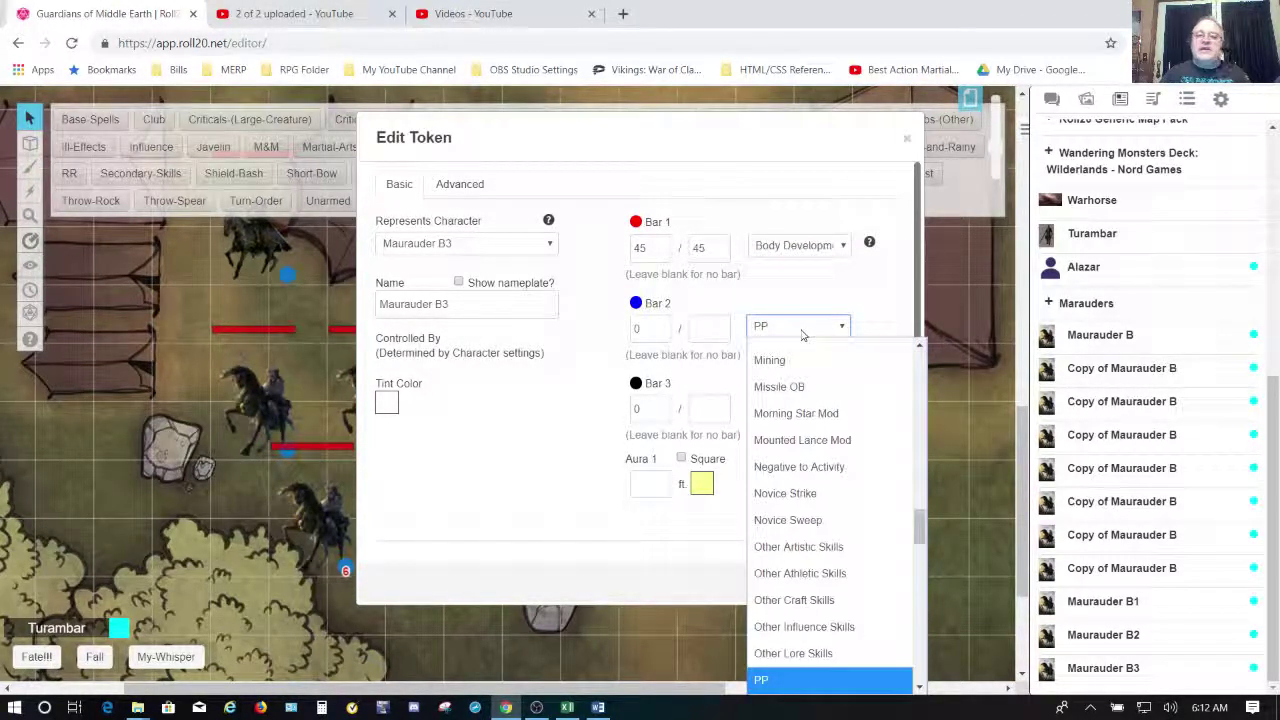
key(Return)
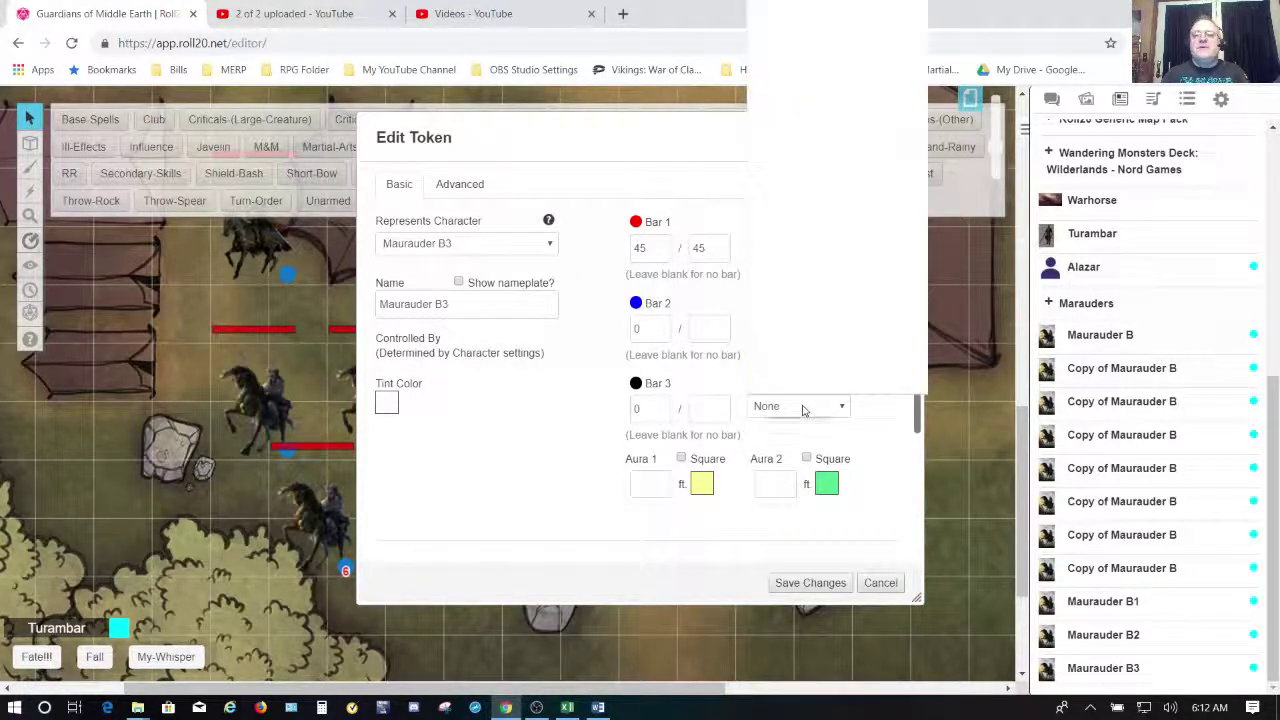
Link Bar 3 of the Maurauder B3 token to Negative to Activity and save the token settings.
click(802, 406)
key(n)
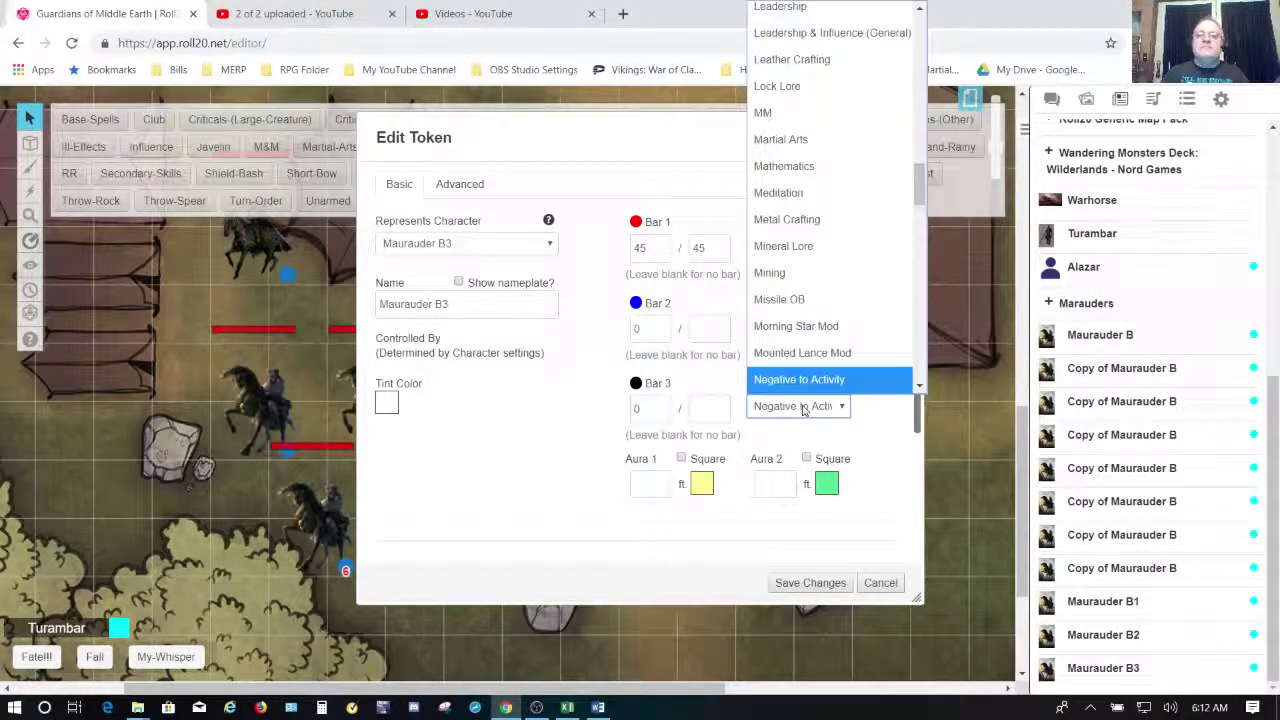
key(Return)
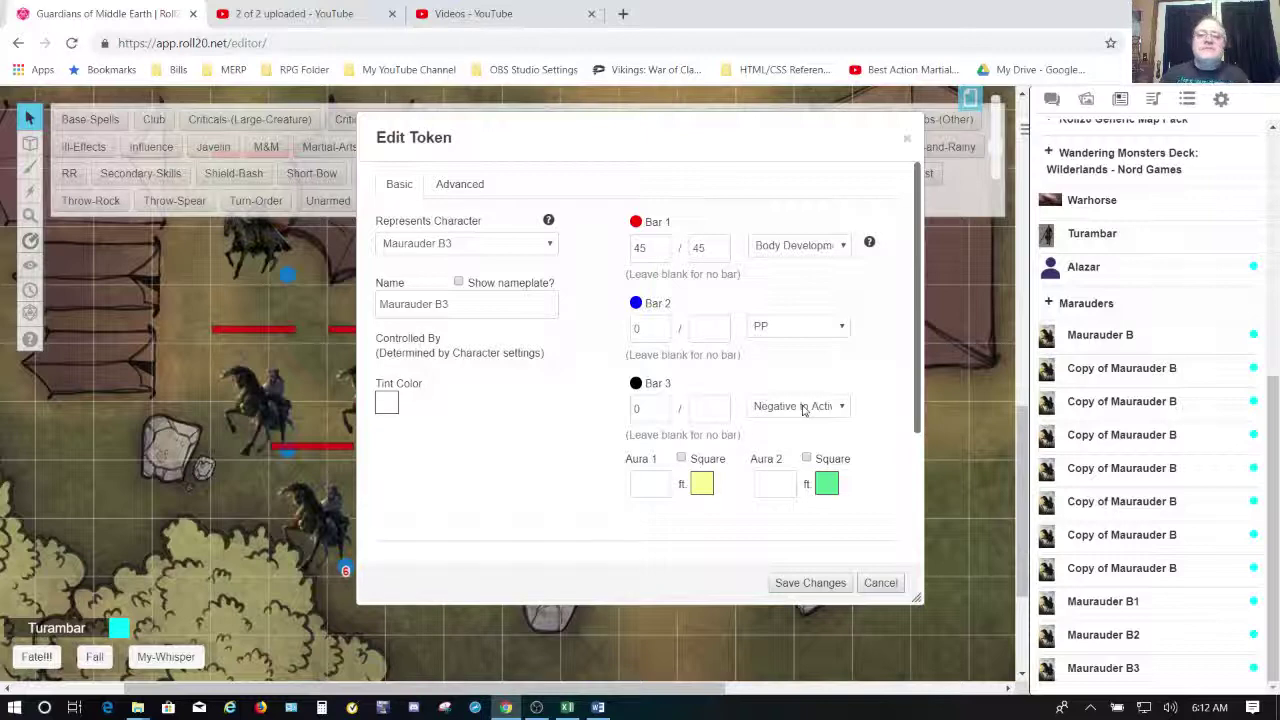
click(809, 584)
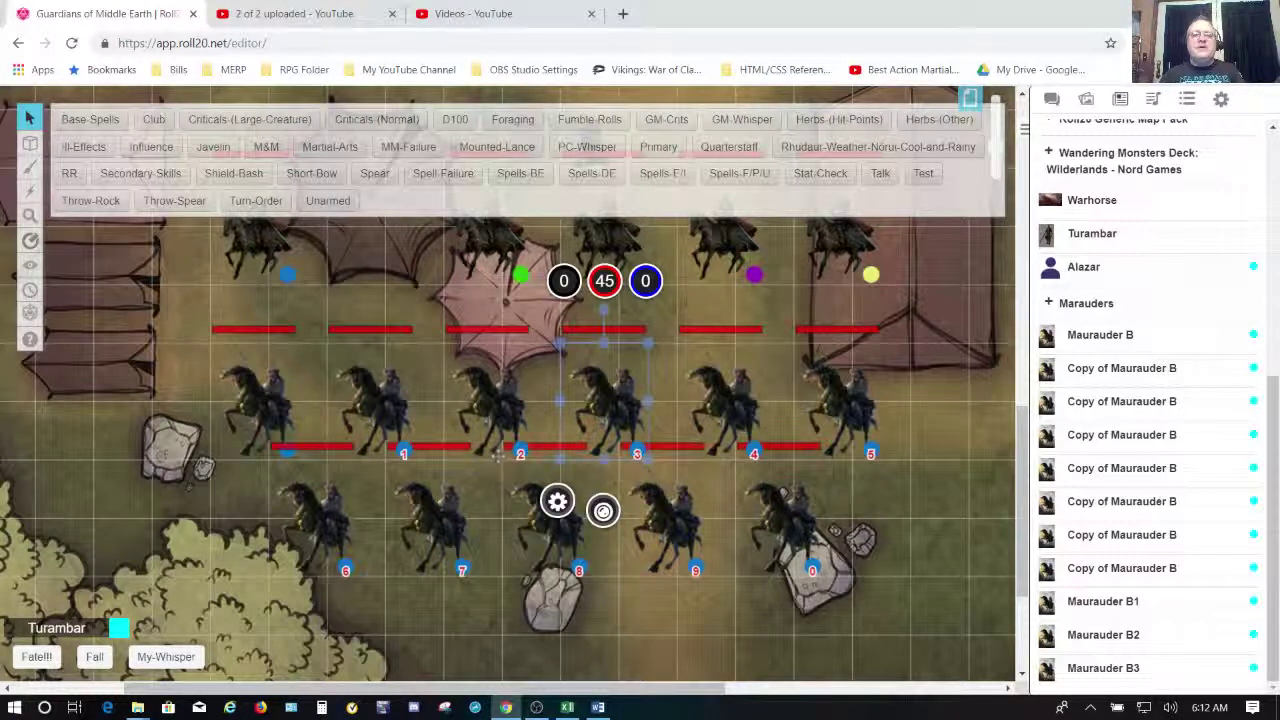
With the marker 1 rider's token selected, open the Maurauder B1 character for editing and delete its default token.
click(376, 416)
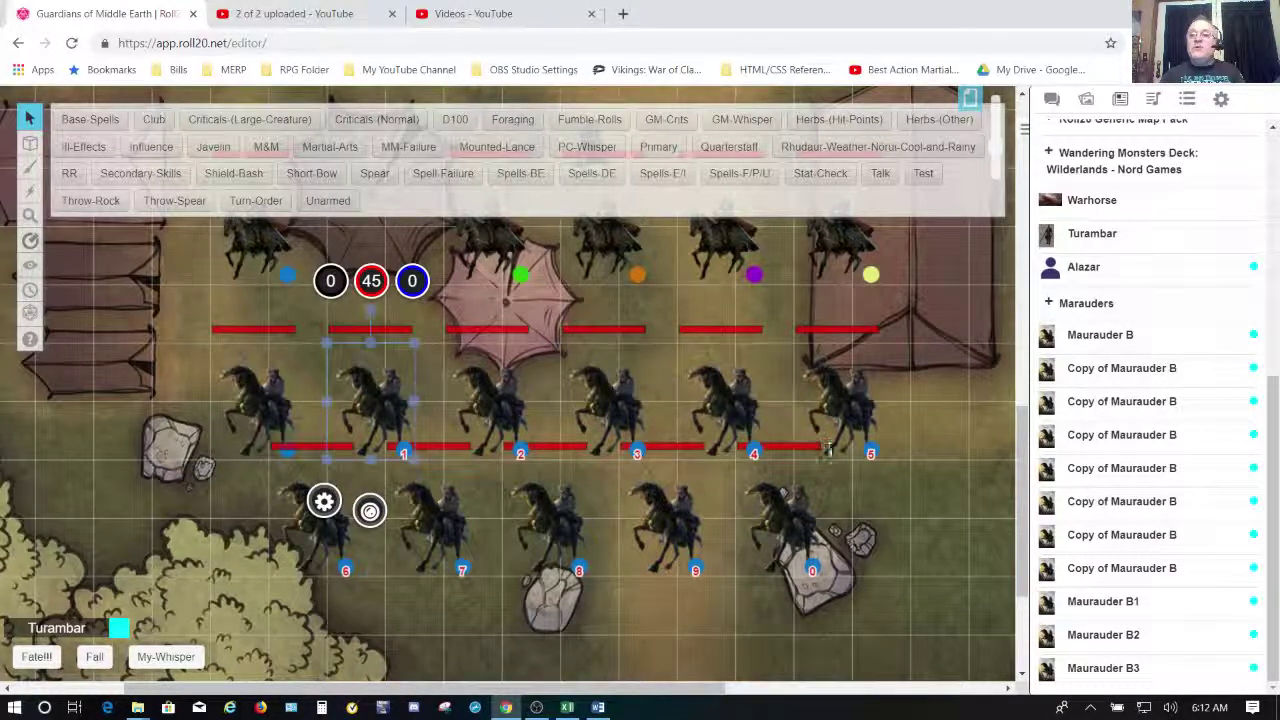
click(1123, 604)
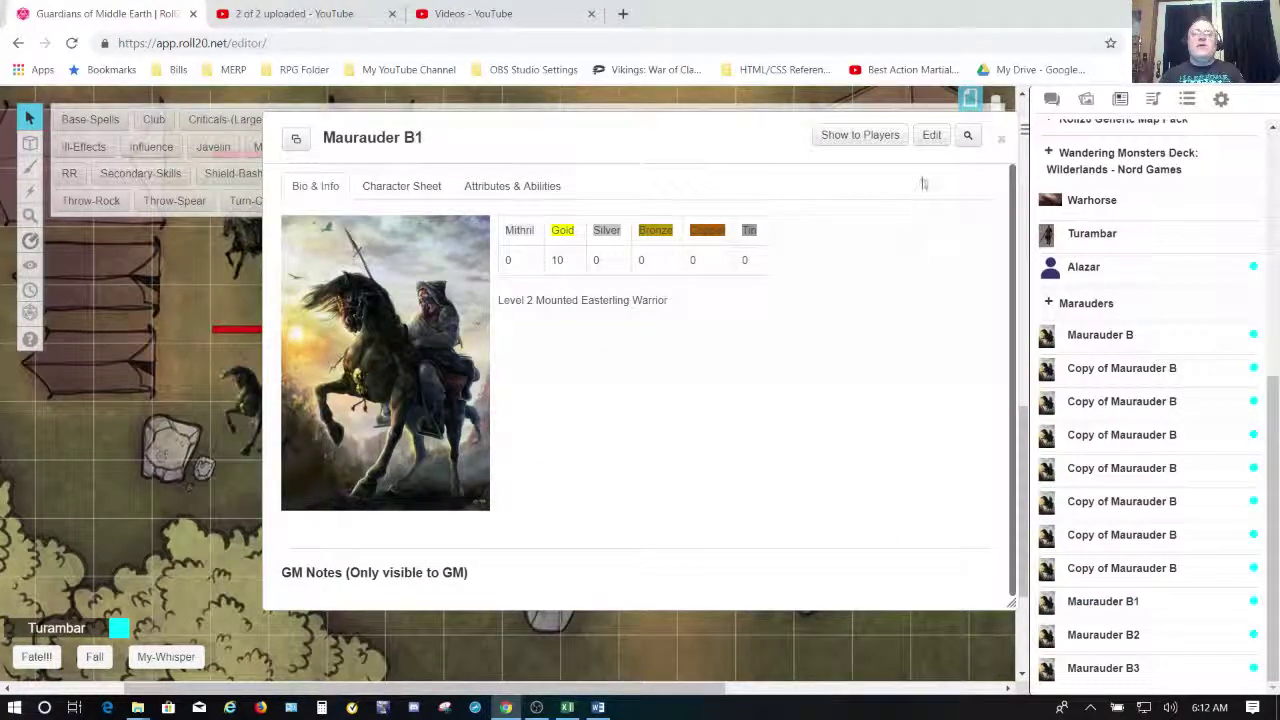
click(930, 137)
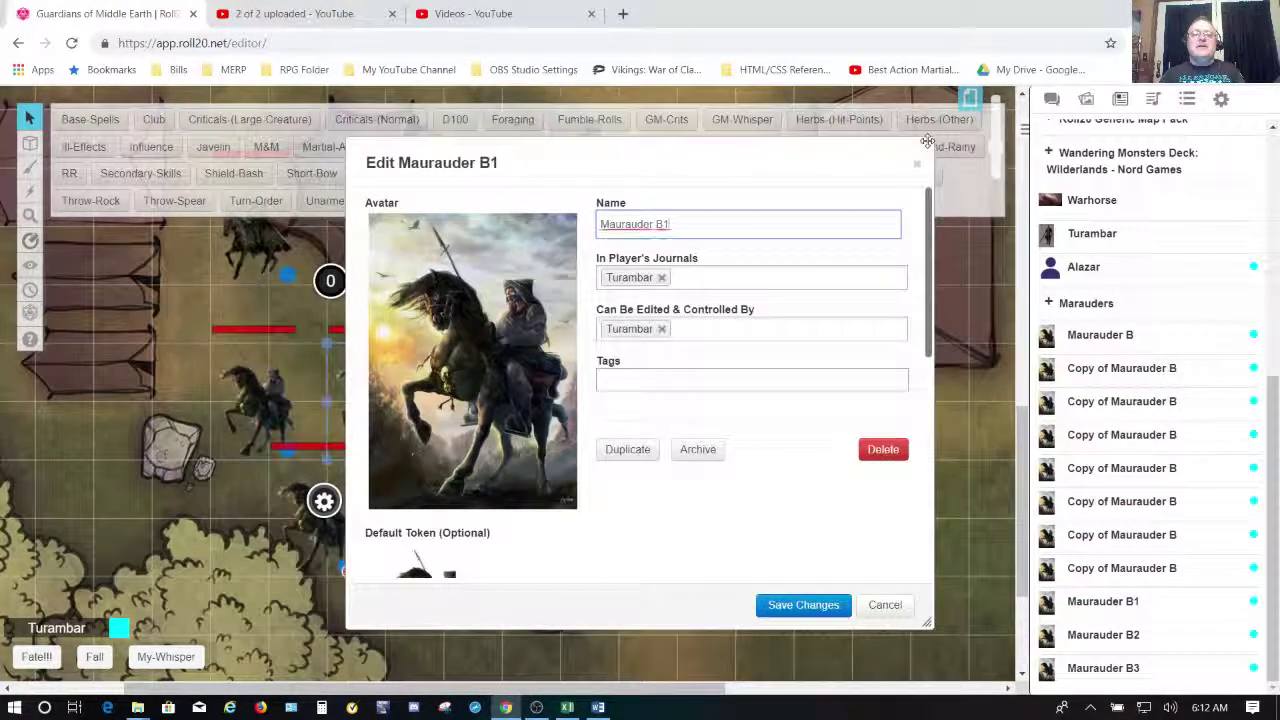
scroll(700, 534, down, 2)
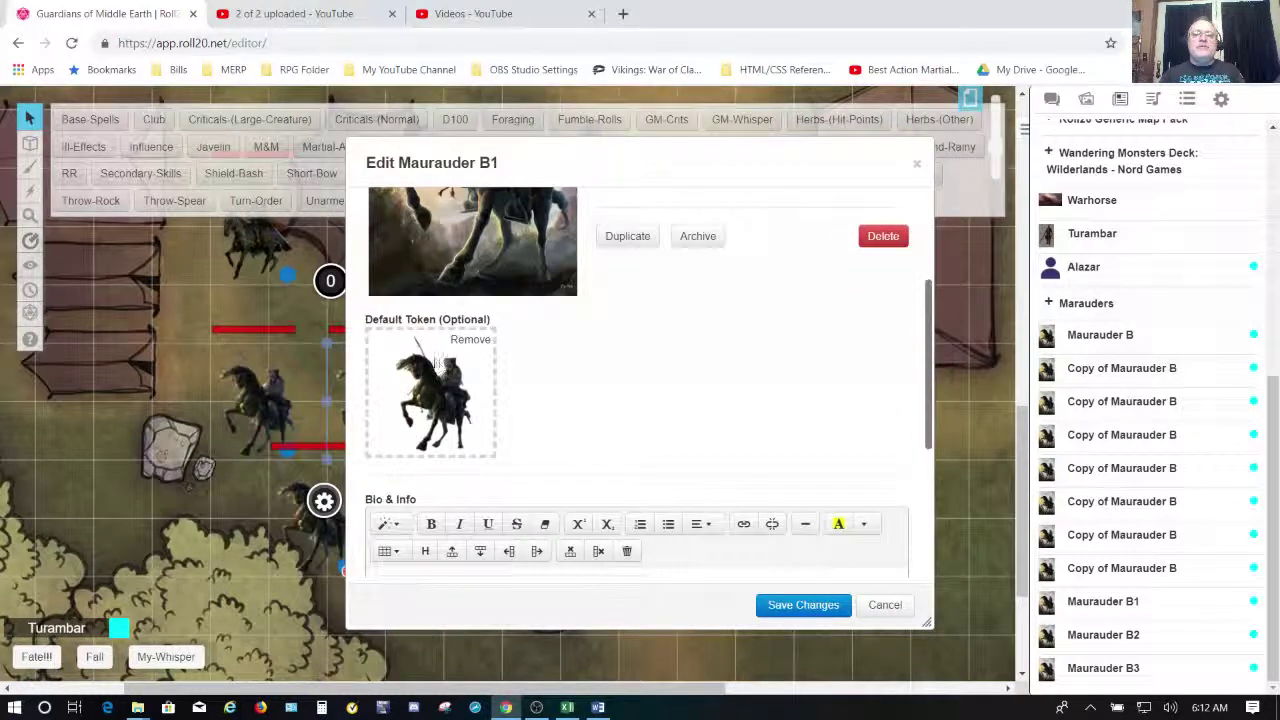
click(471, 340)
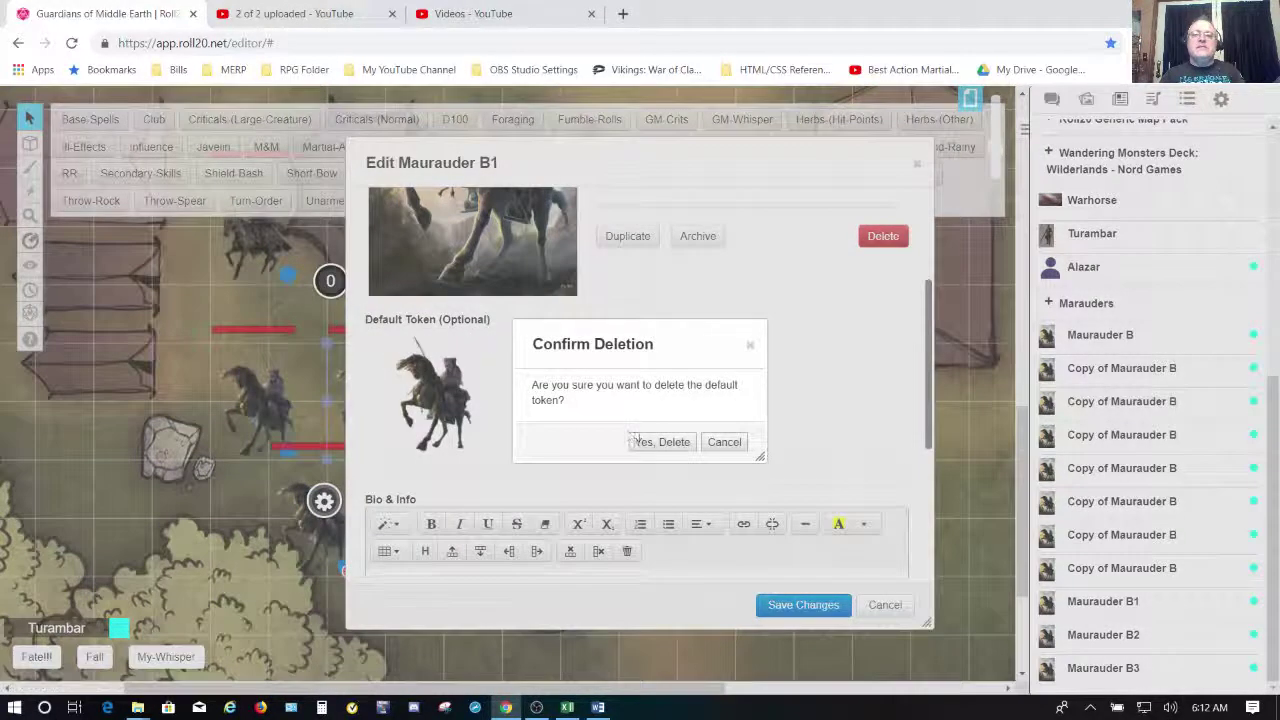
click(664, 442)
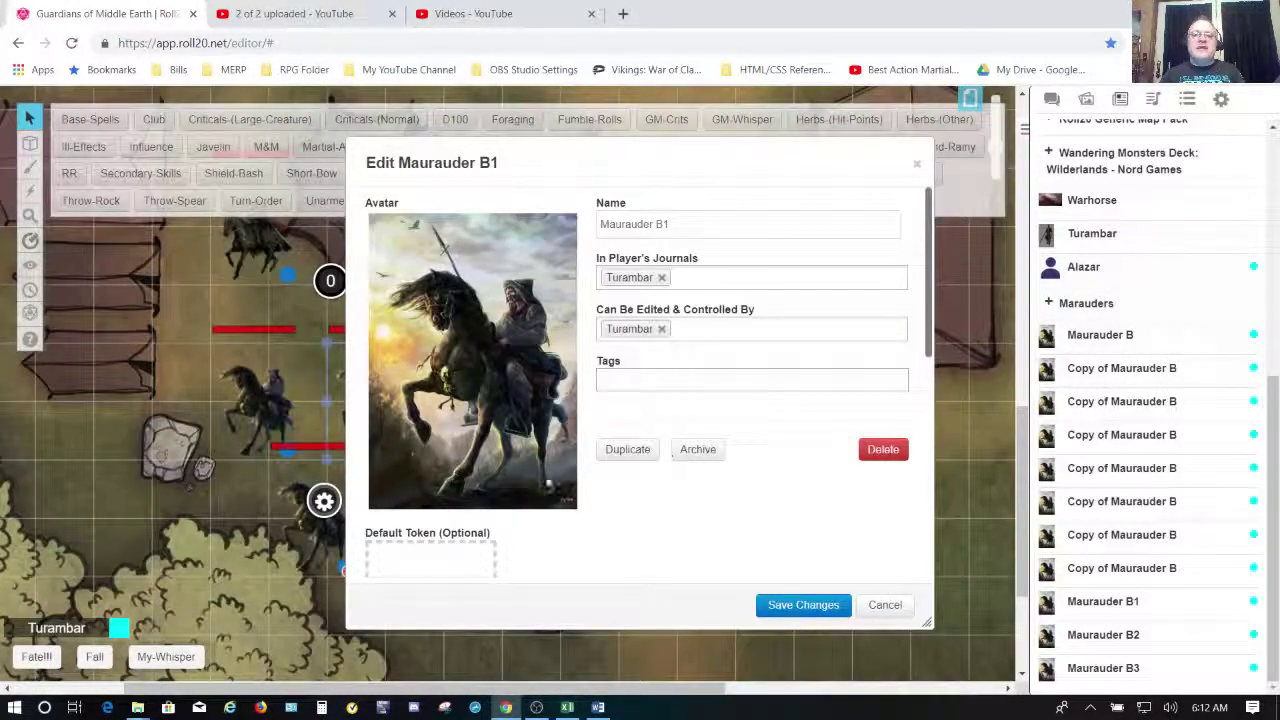
Set the selected map token as Maurauder B1's default token, save the character and close its sheet.
scroll(660, 503, down, 2)
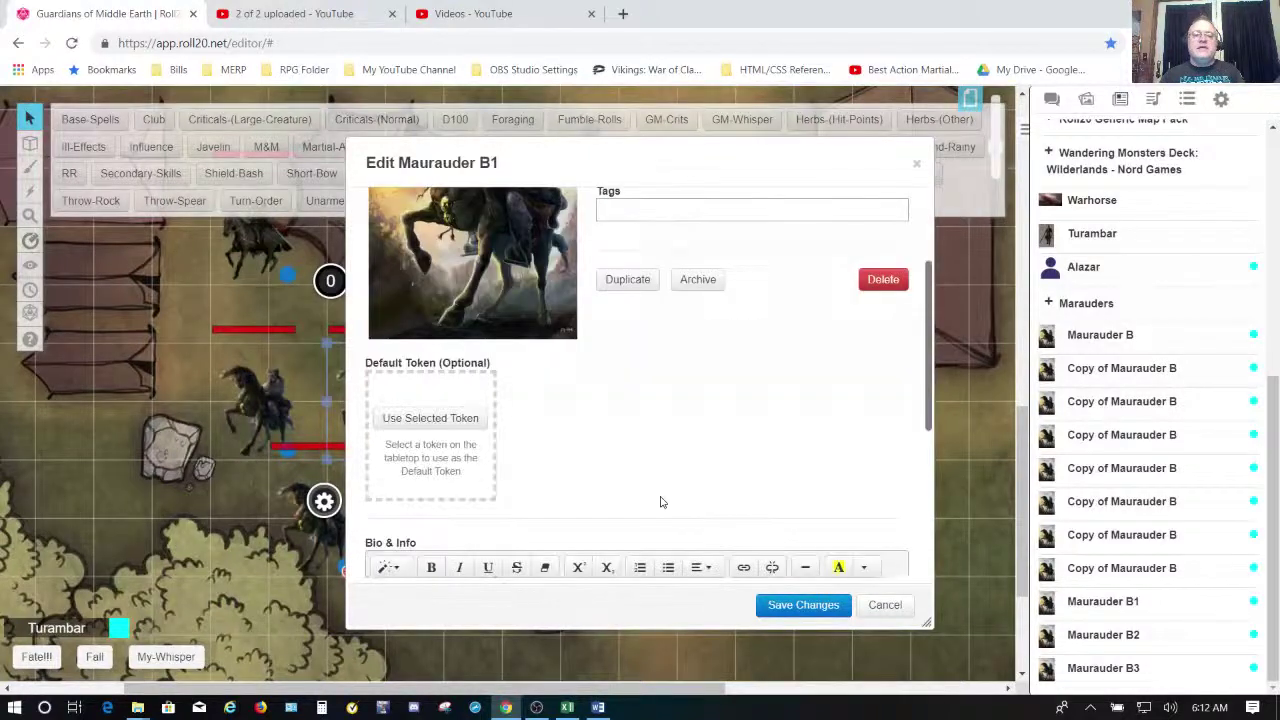
click(430, 418)
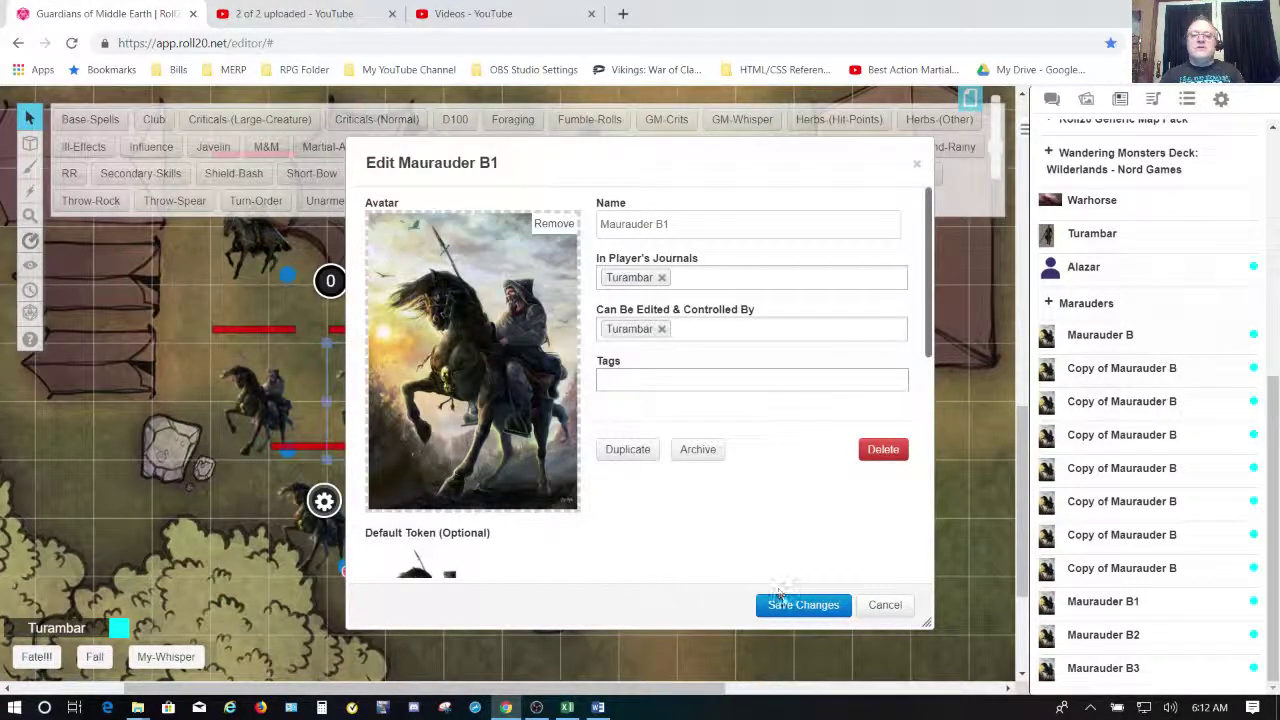
click(800, 605)
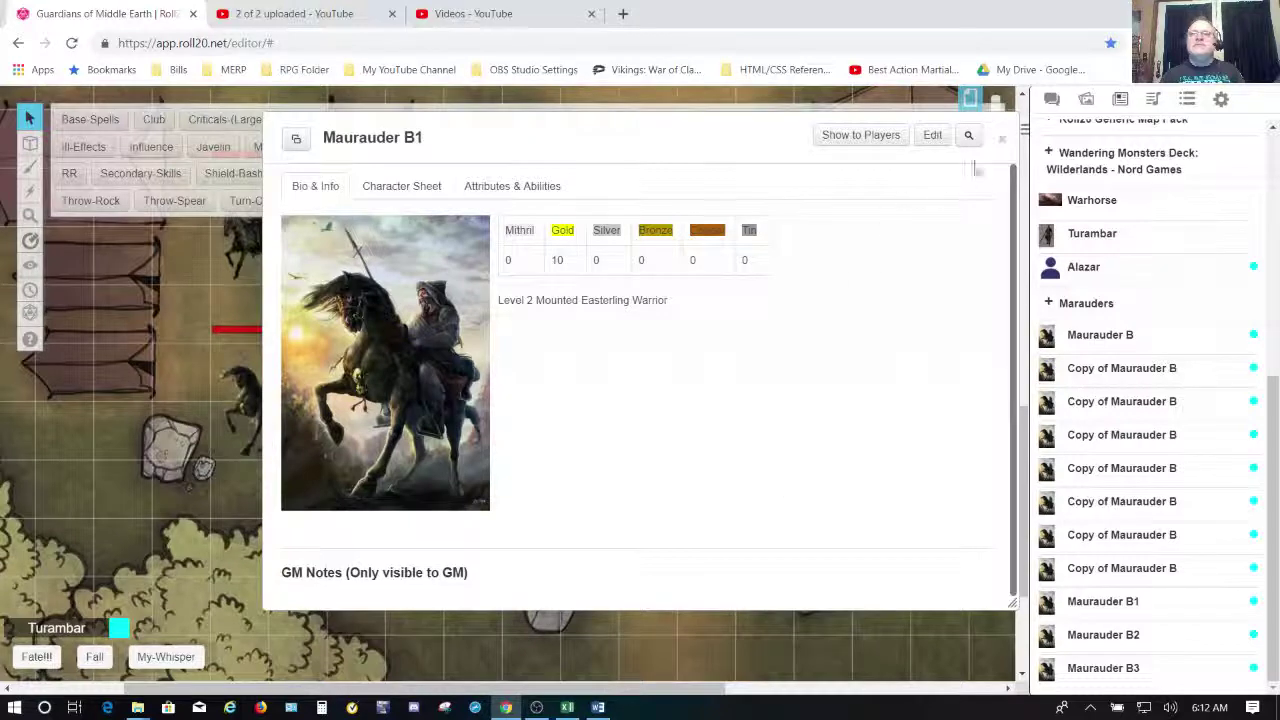
click(1002, 138)
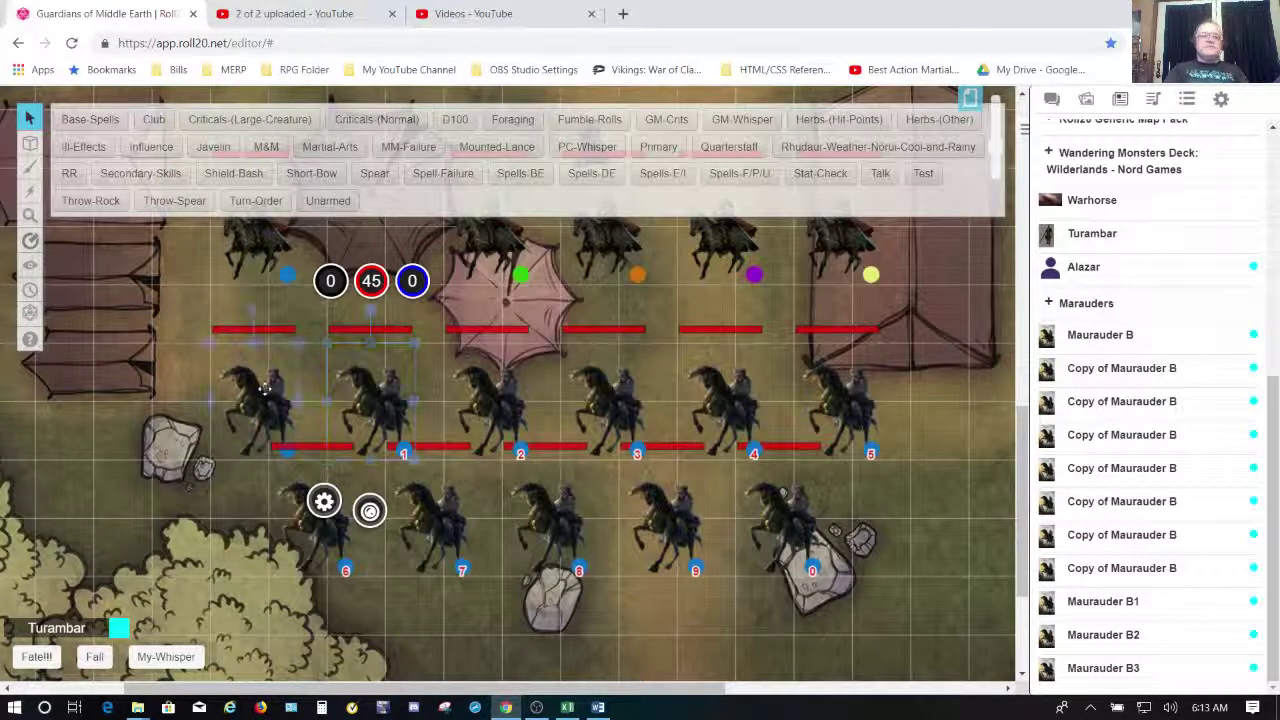
Place a Maurauder B token from the journal beside the rider rows and delete the old unnumbered rider that starts the middle row.
drag(370, 400, 254, 400)
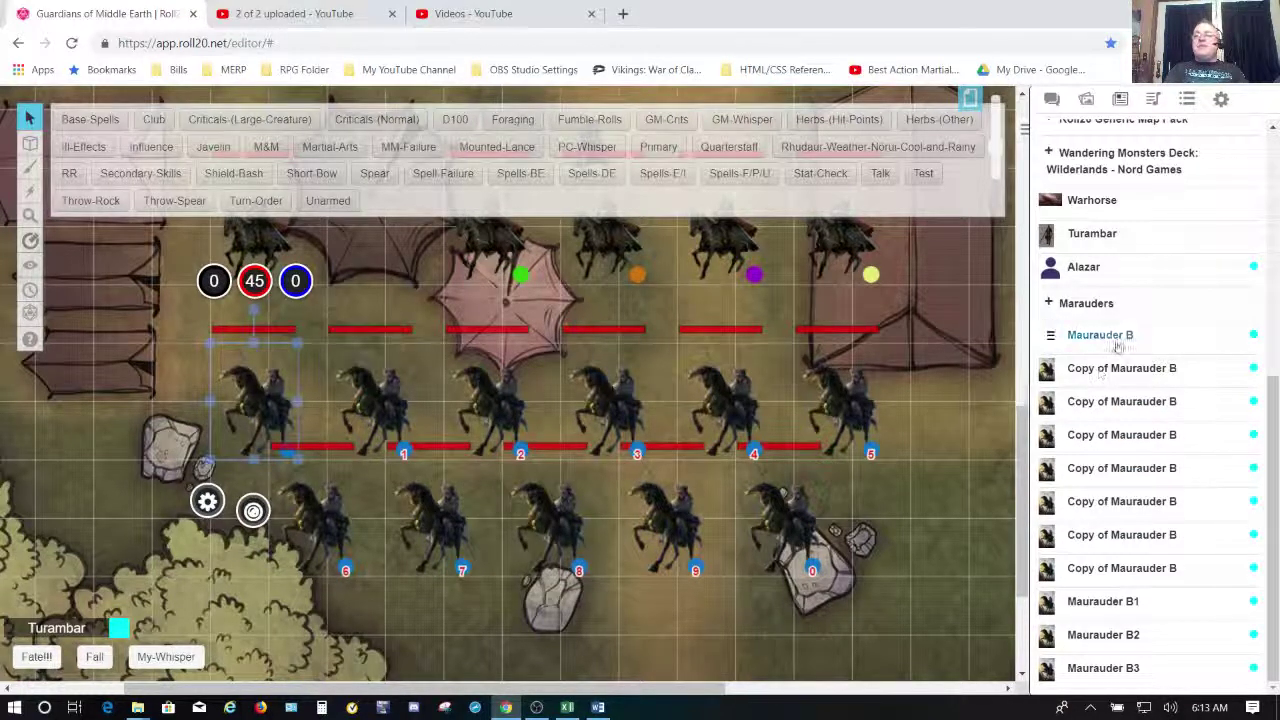
drag(1112, 336, 135, 296)
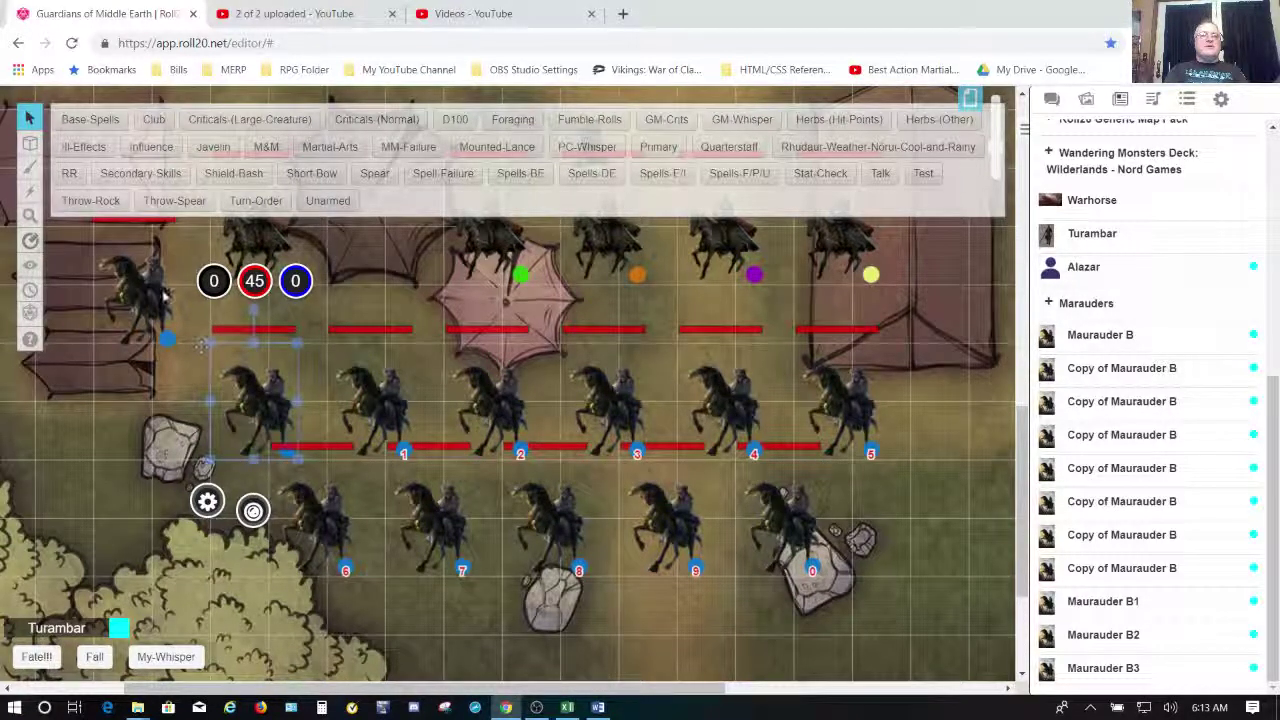
click(152, 288)
scroll(161, 293, up, 2)
scroll(161, 293, down, 2)
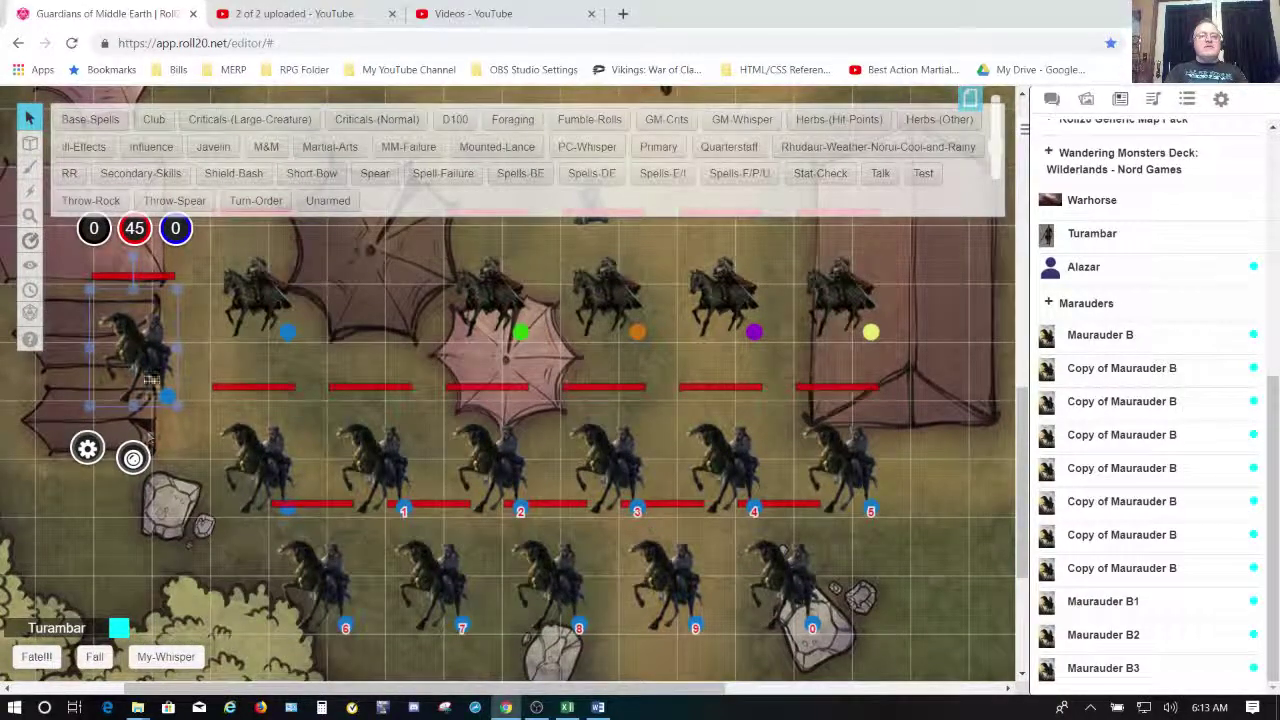
click(244, 455)
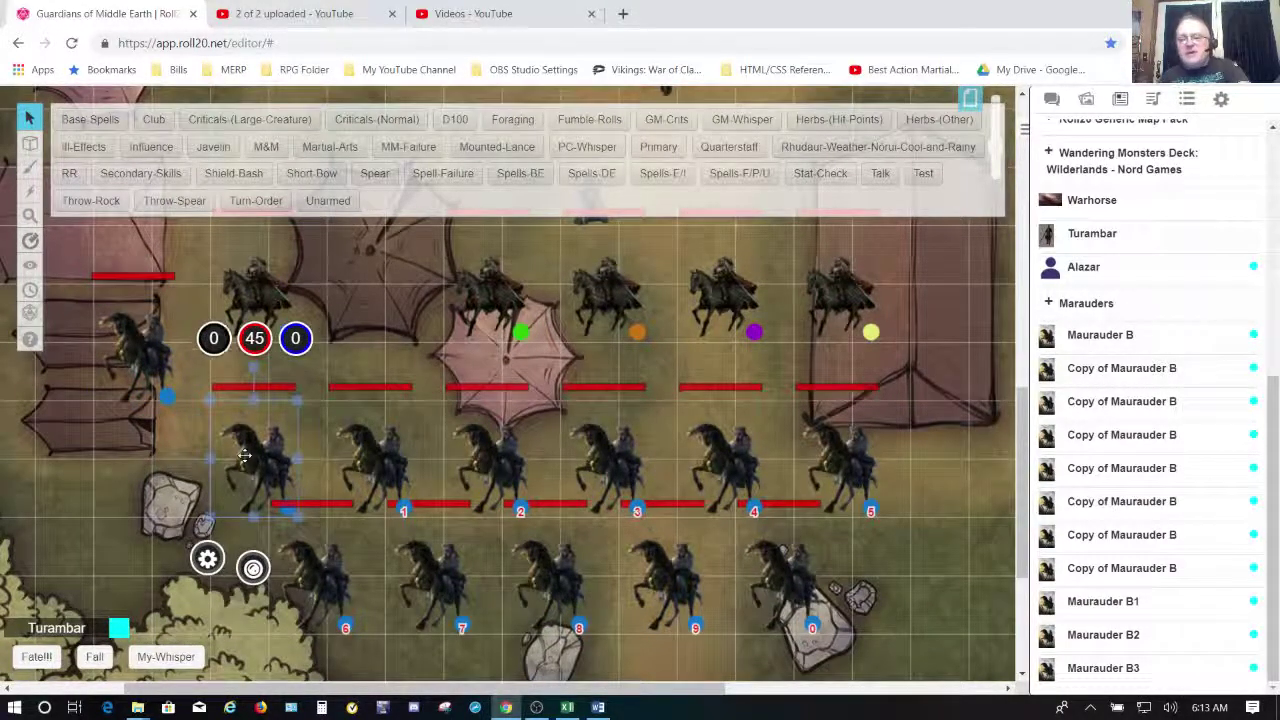
key(Delete)
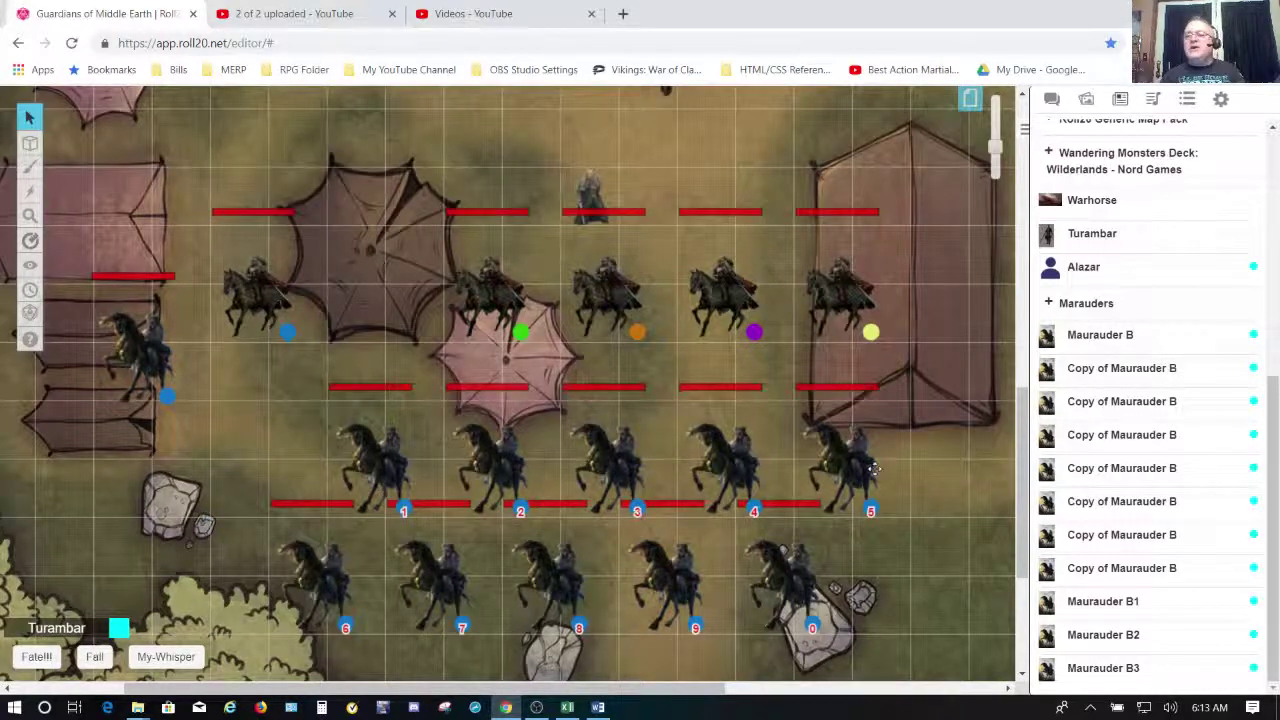
Place a Maurauder B1 token from the journal near the middle row's start and move the blue-marked cloaked rider above the green-marked one.
drag(1100, 602, 285, 390)
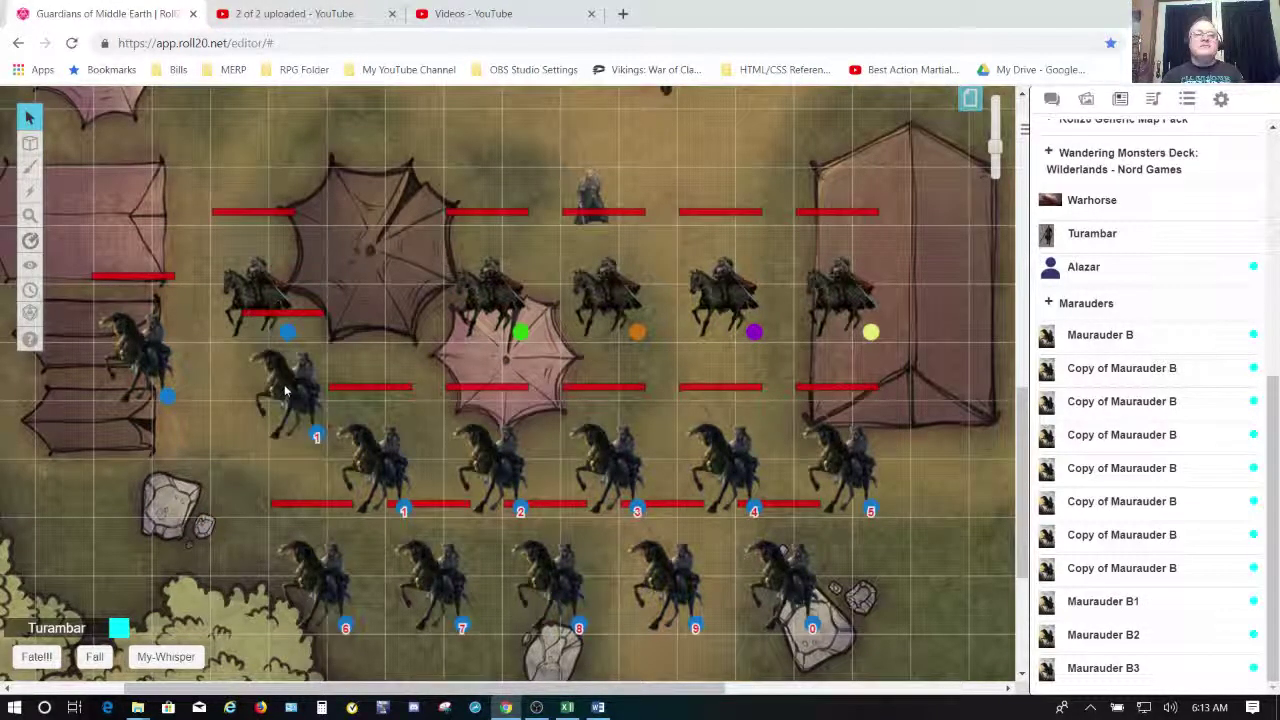
click(269, 285)
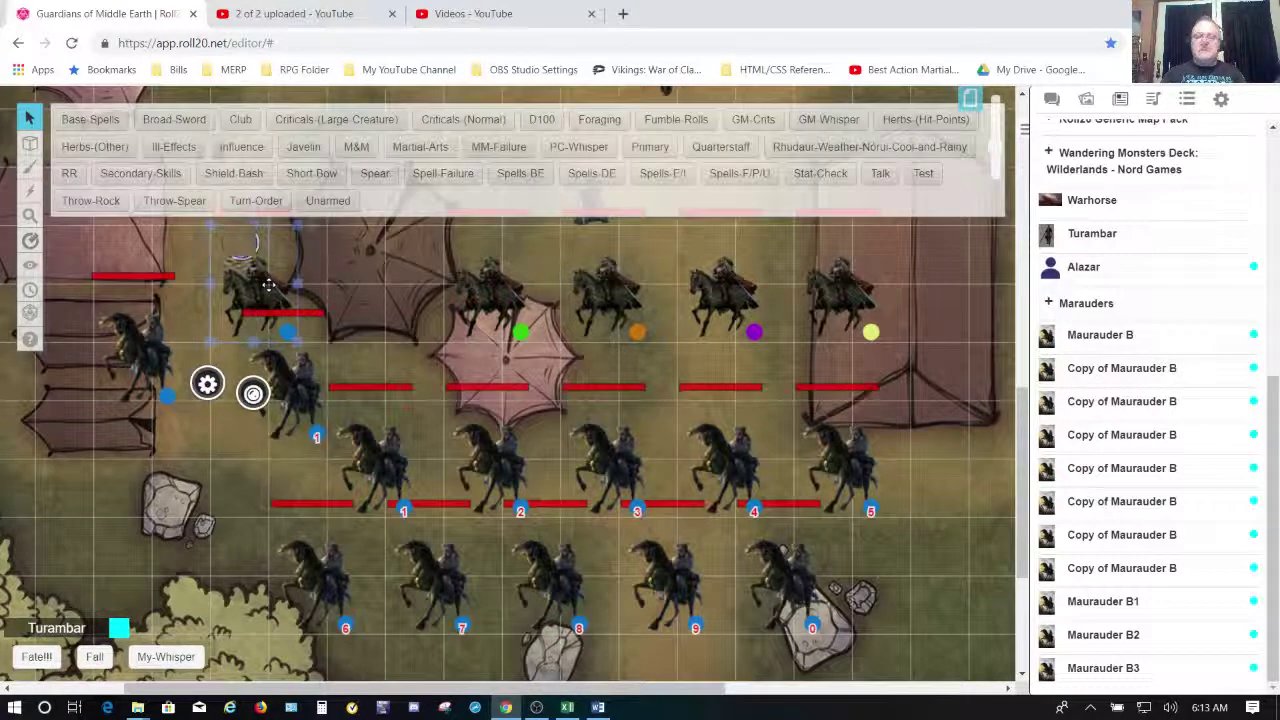
key(Right)
key(Right)
key(Right)
key(Right)
key(Right)
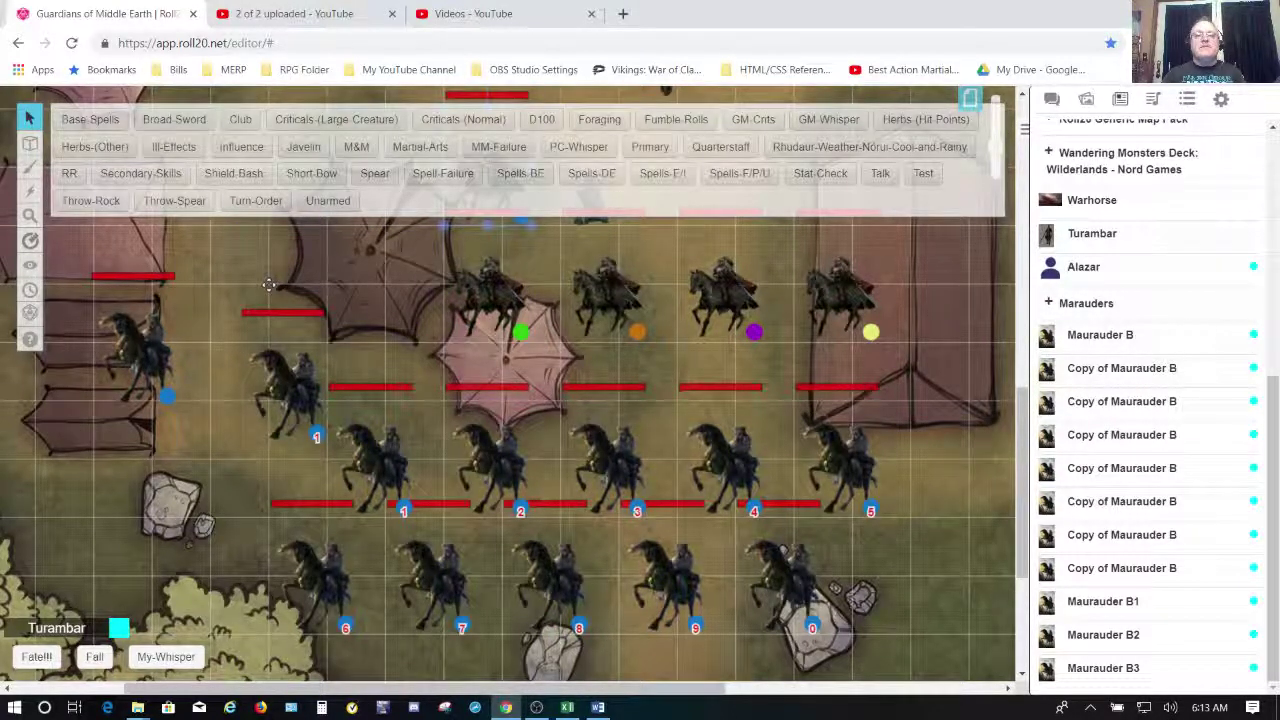
Delete the old rider token with marker 1 from the middle row.
click(336, 338)
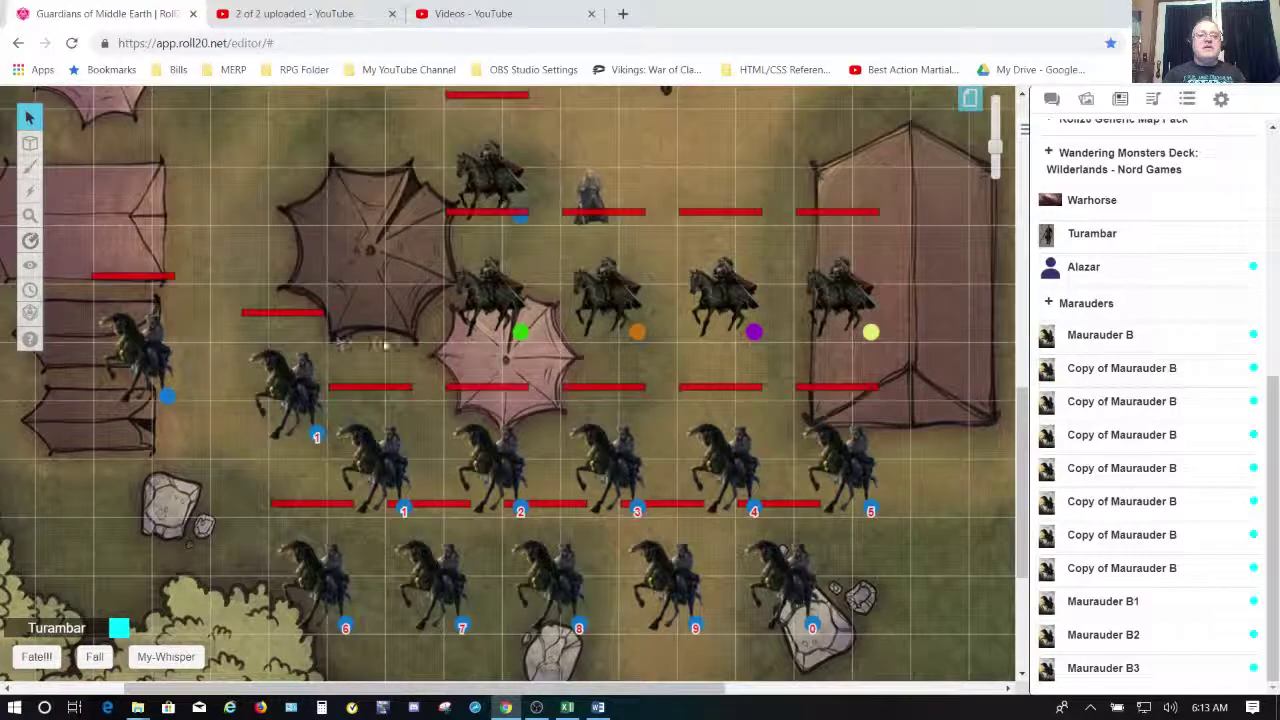
click(380, 460)
key(Delete)
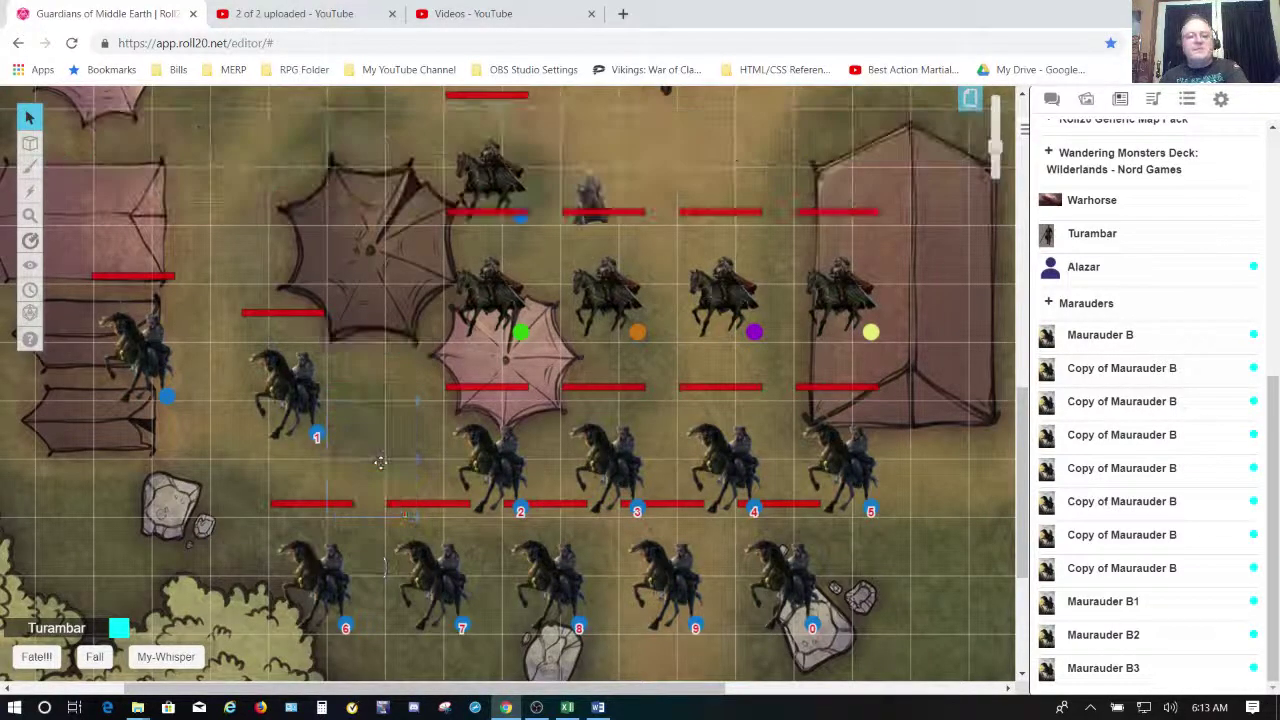
Move the Maurauder B1 token with marker 1 next to the unnumbered blue-marked rider beside the striped tents.
click(303, 416)
key(Left)
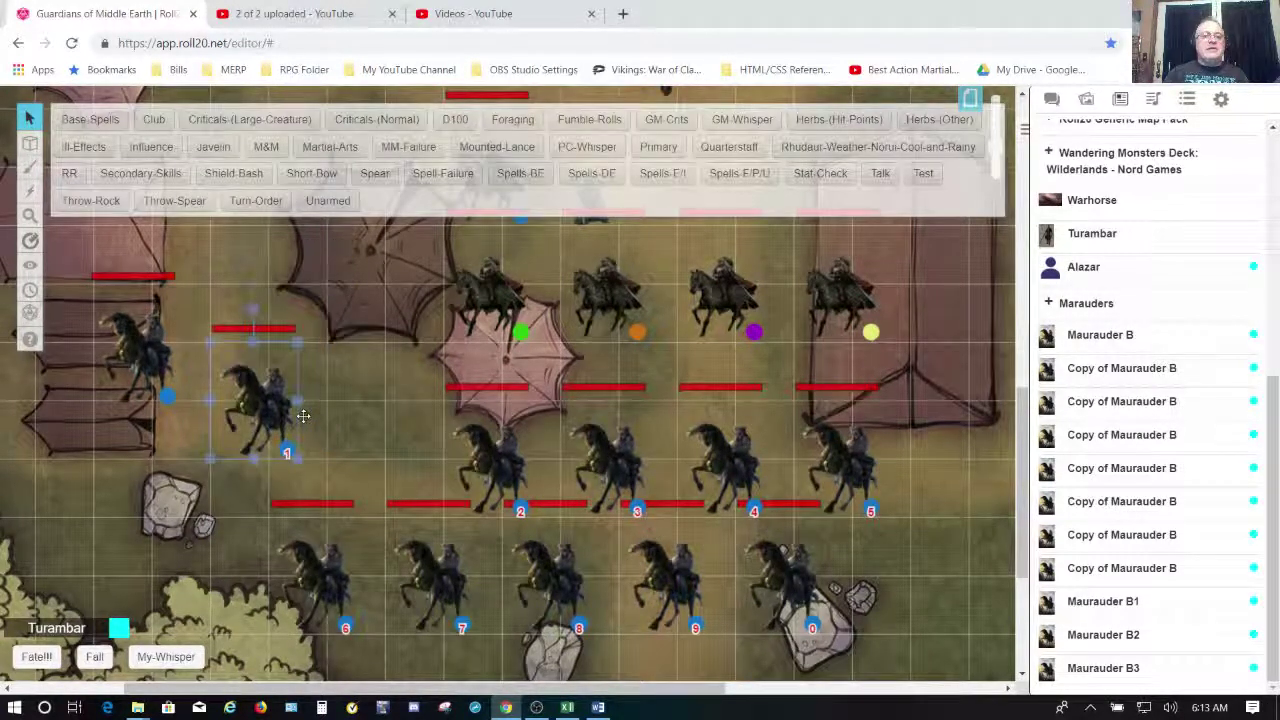
key(Up)
key(Left)
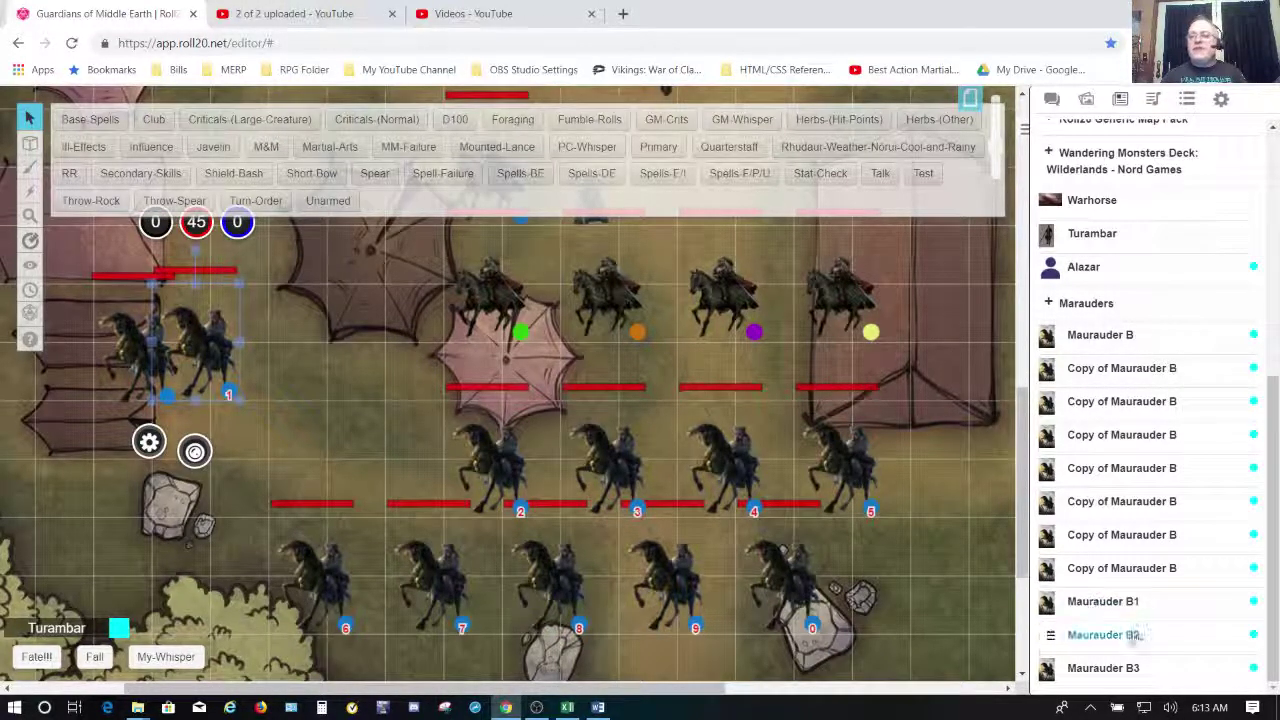
mouse_move(1132, 636)
mouse_down()
mouse_move(388, 474)
mouse_move(246, 462)
mouse_up()
click(245, 458)
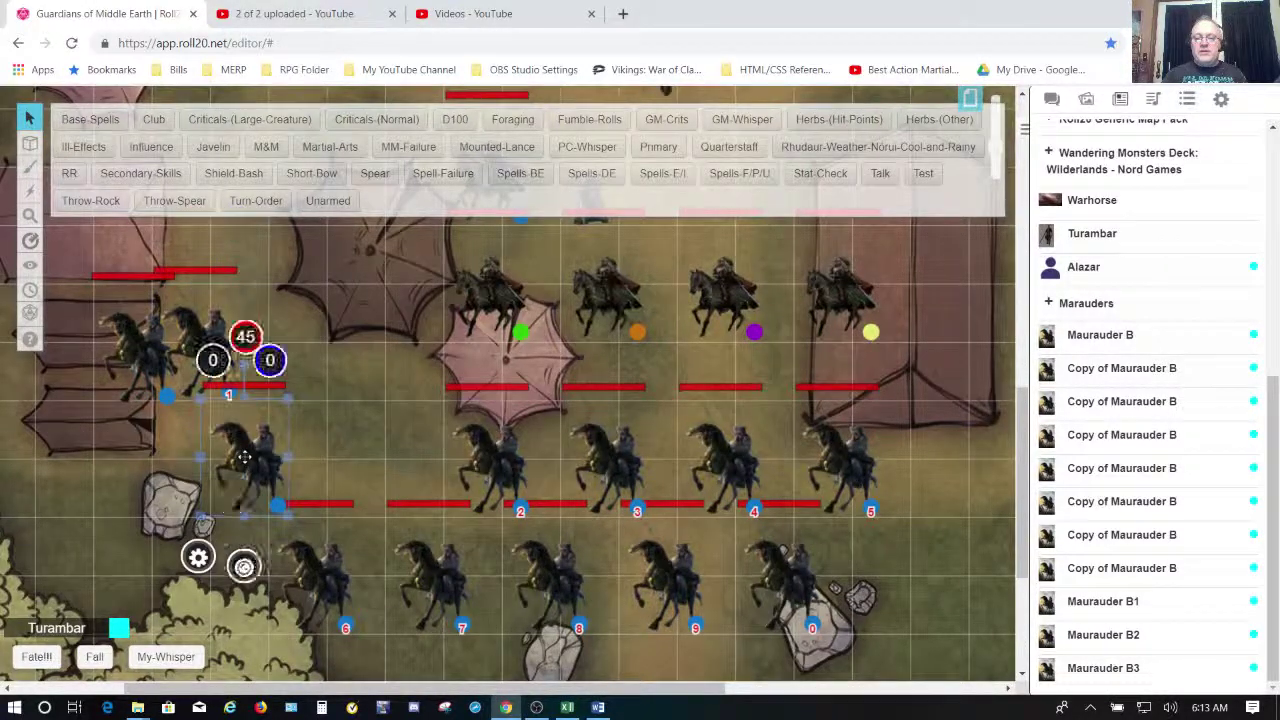
key(Right)
key(Right)
key(Up)
key(Left)
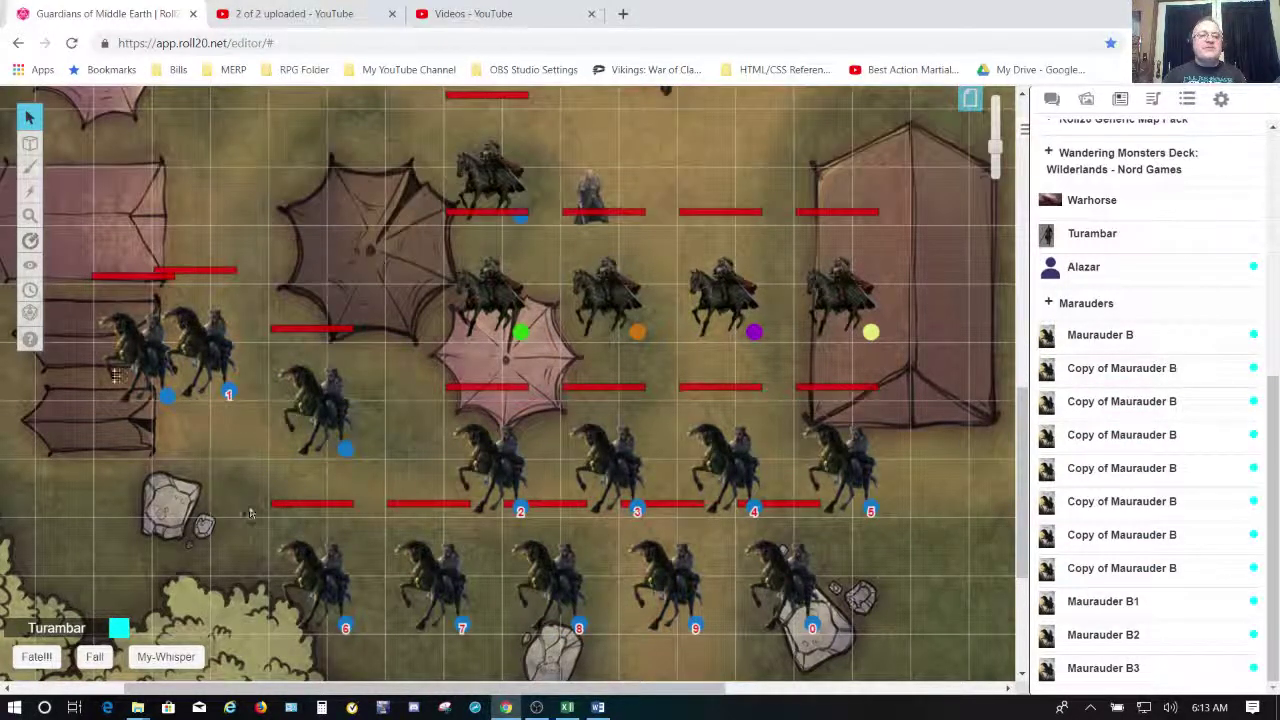
click(316, 406)
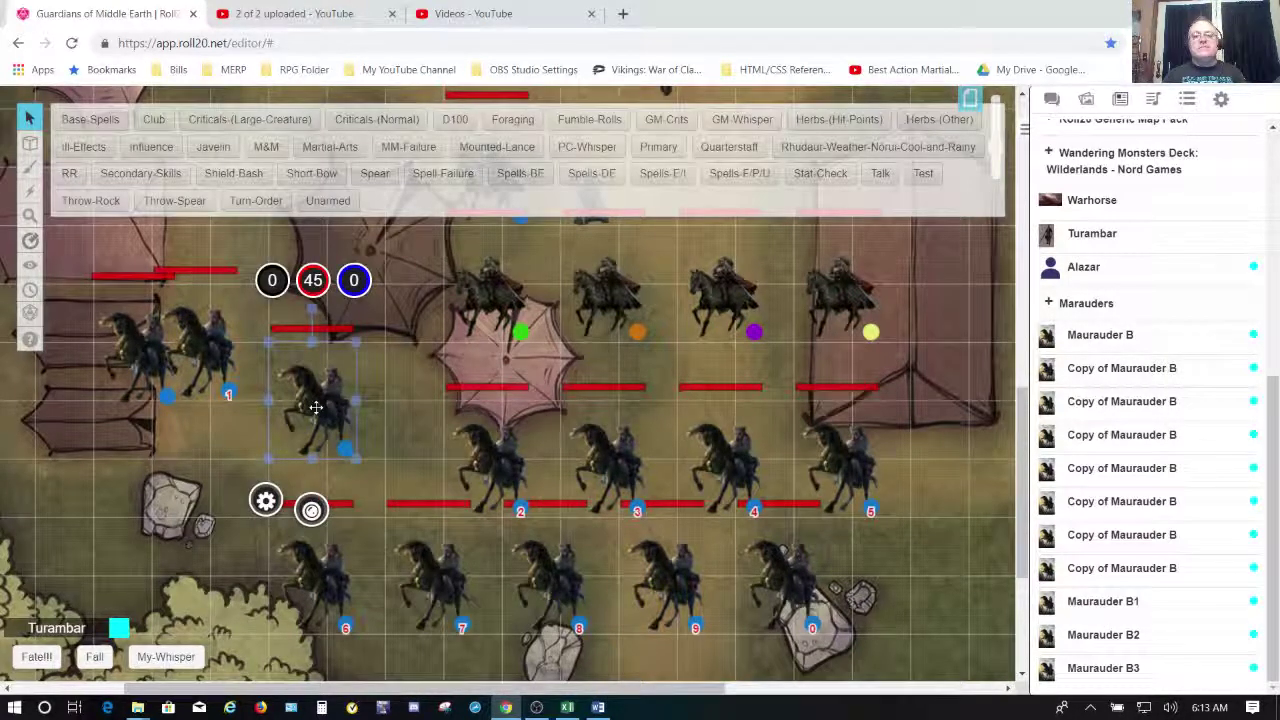
key(Delete)
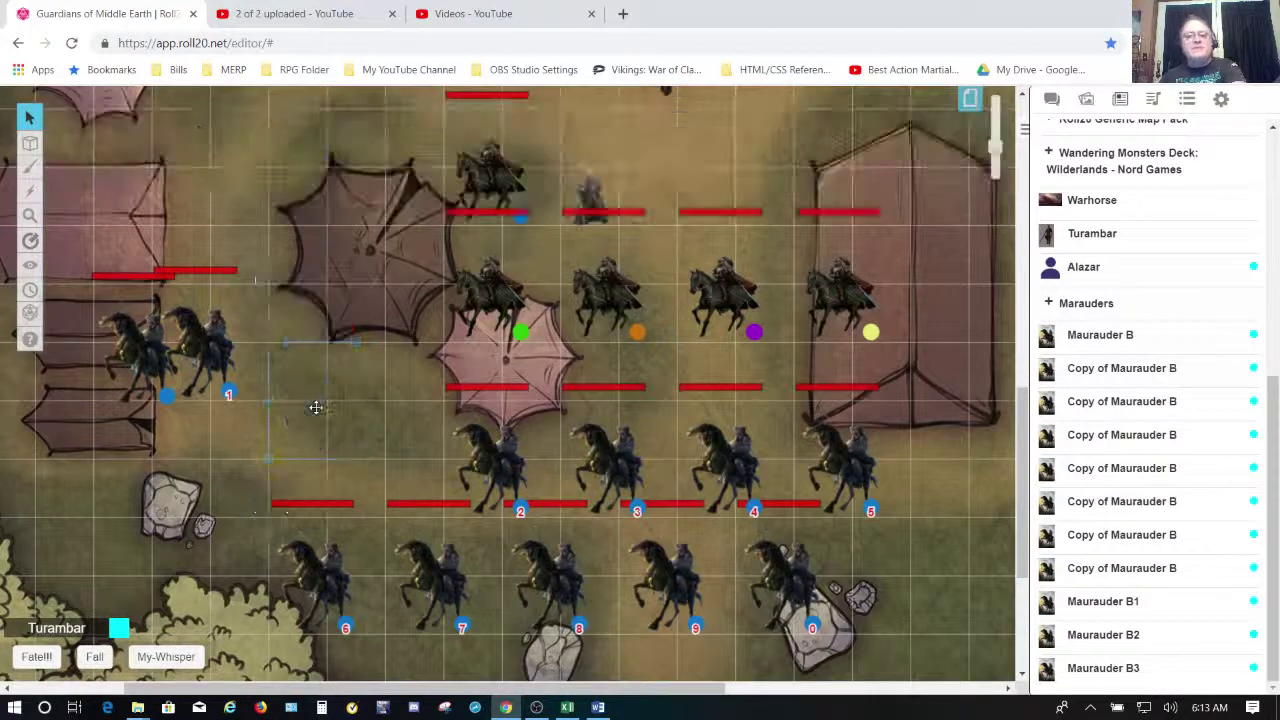
With the rider marked 2 selected on the map, edit the Maurauder B2 character and remove its existing default token.
click(507, 454)
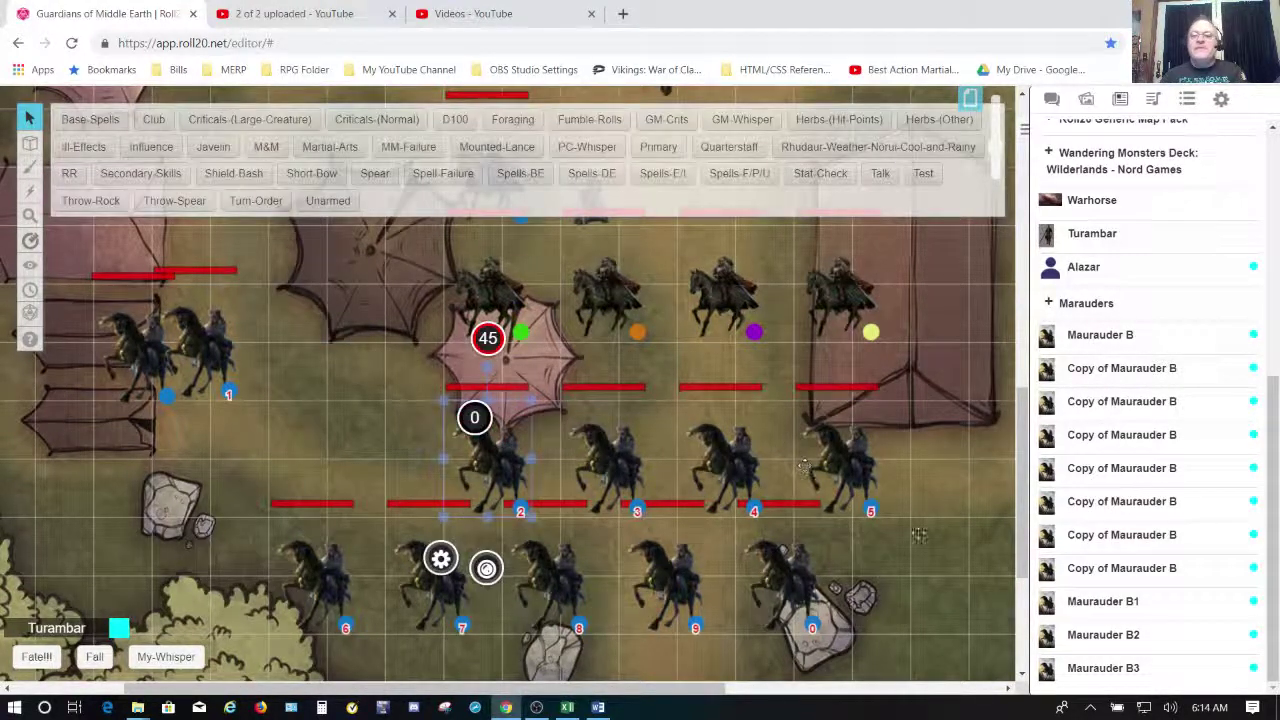
click(1103, 634)
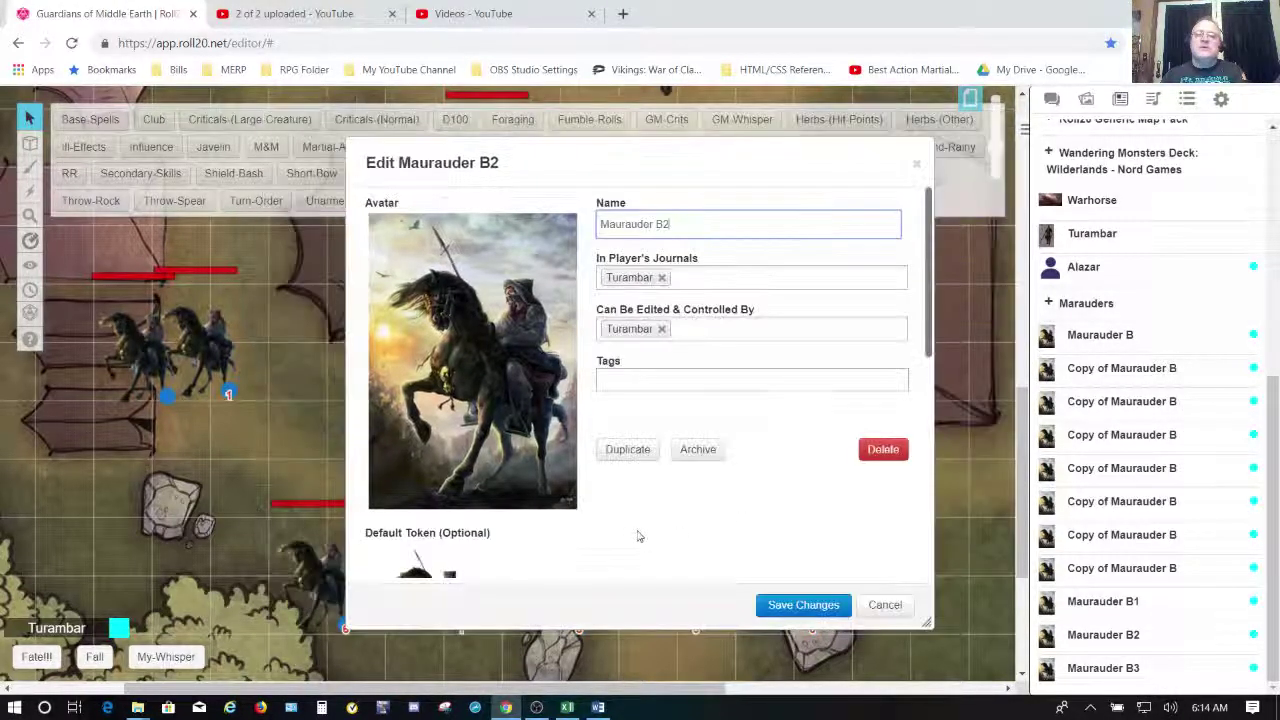
scroll(638, 537, down, 2)
mouse_move(482, 435)
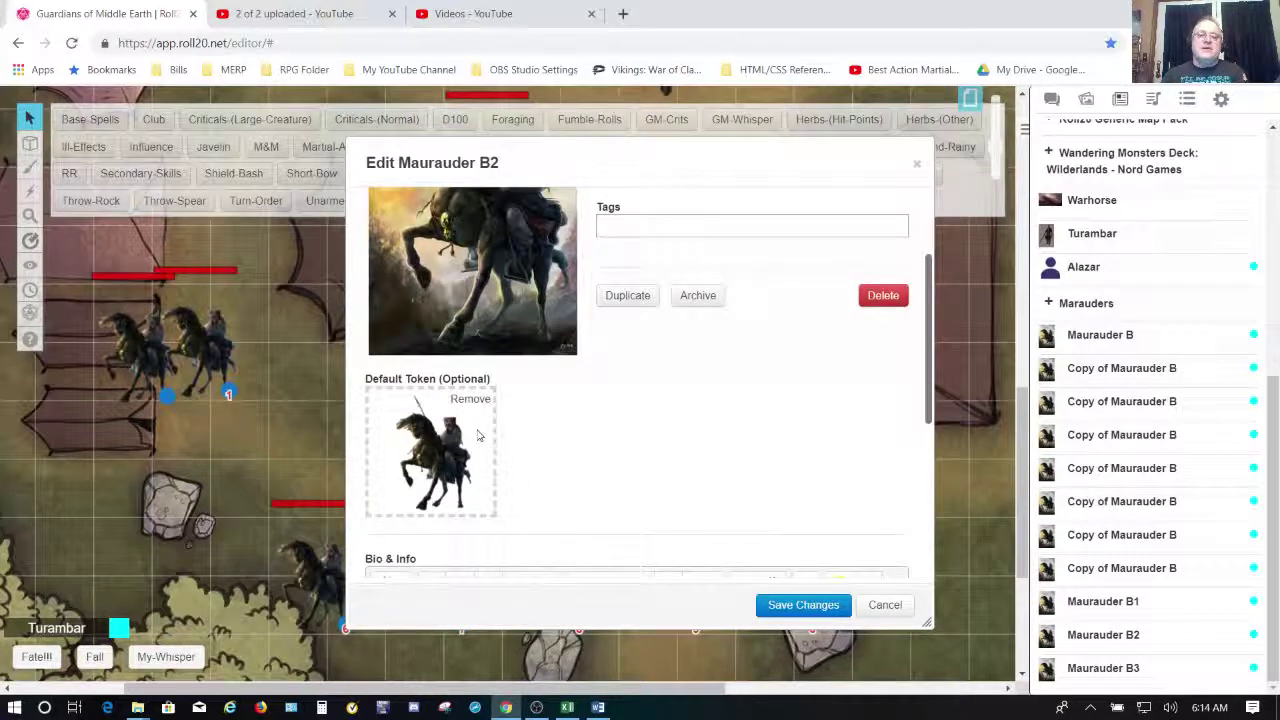
click(474, 403)
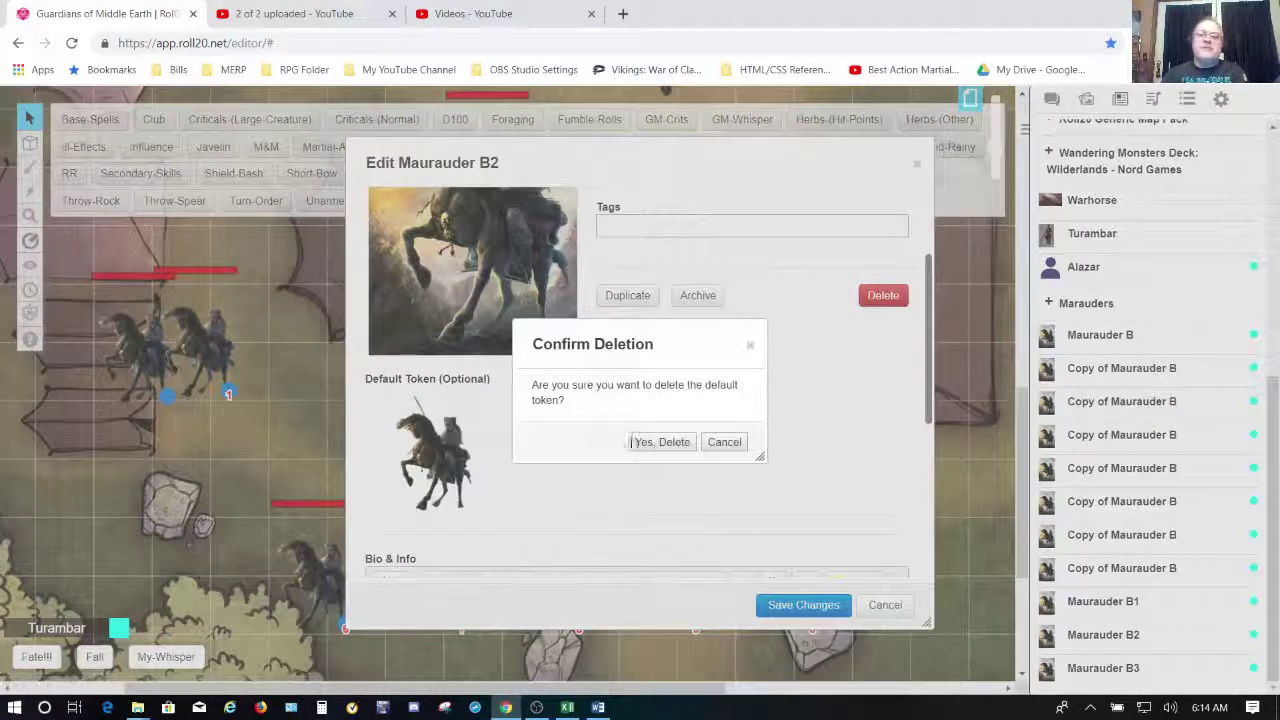
click(667, 442)
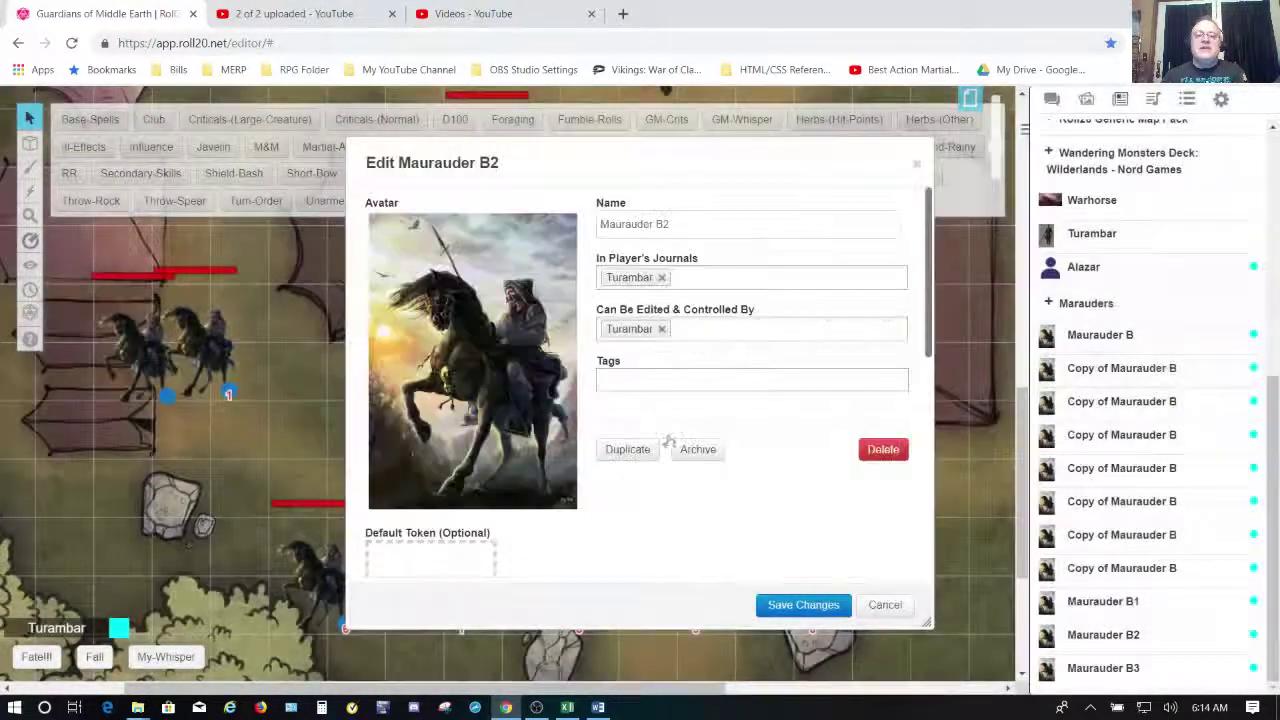
Set the selected map token as Maurauder B2's default token, save the character and close its sheet.
scroll(637, 545, down, 2)
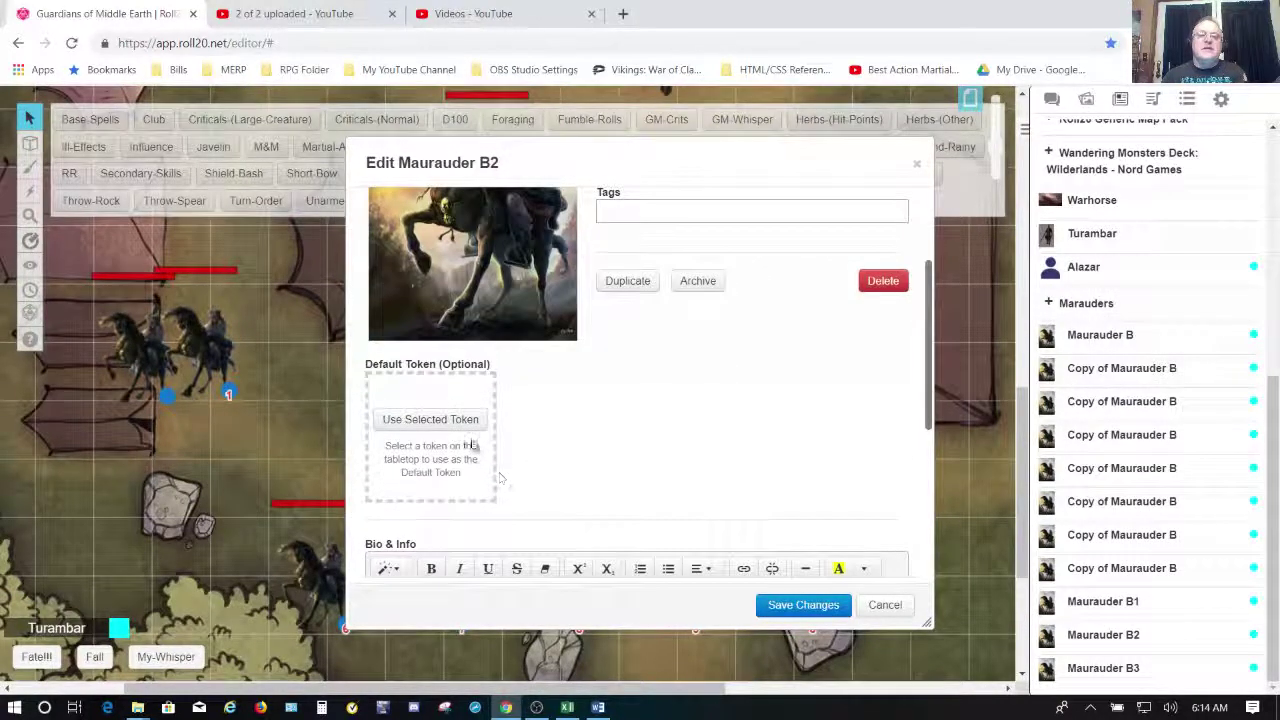
click(430, 419)
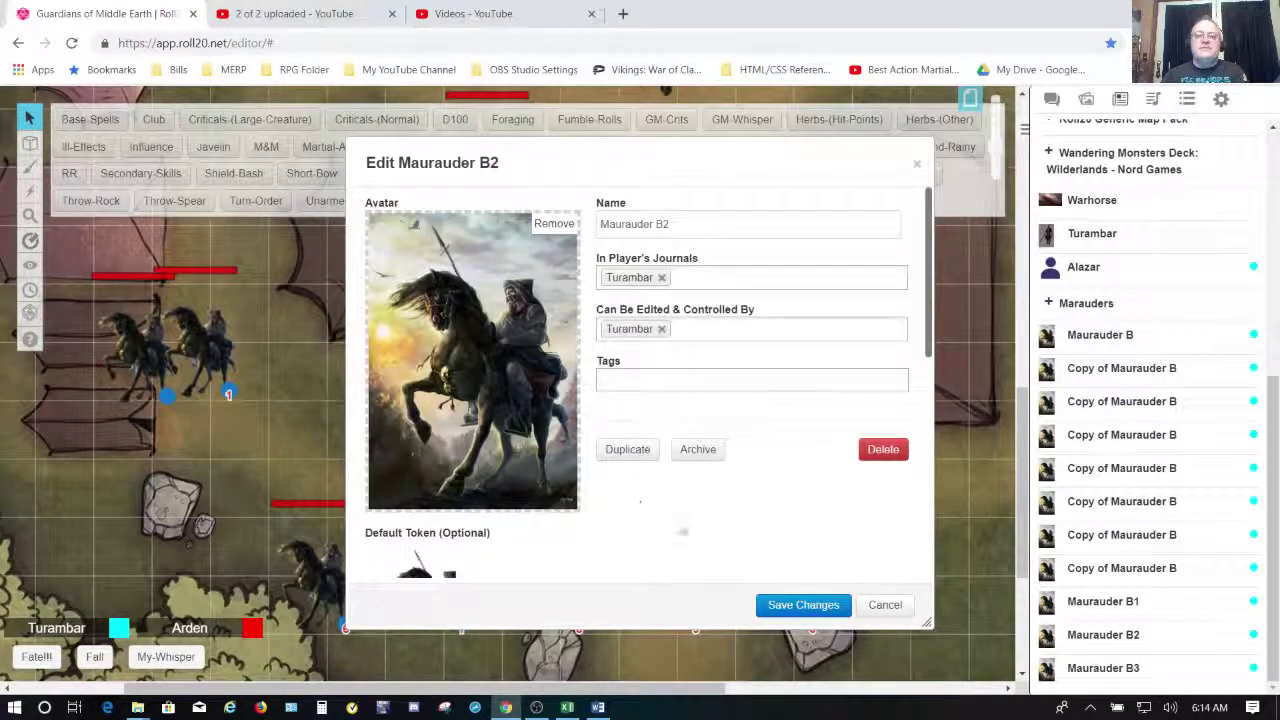
click(779, 603)
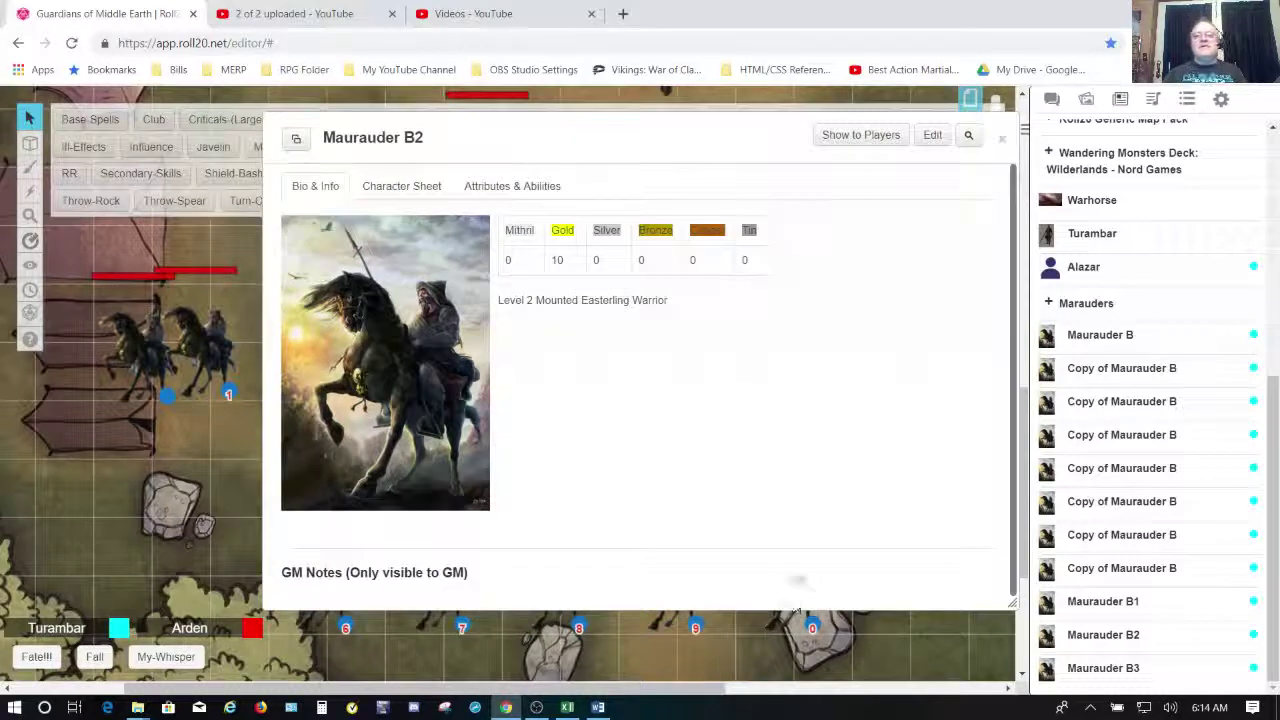
click(1005, 142)
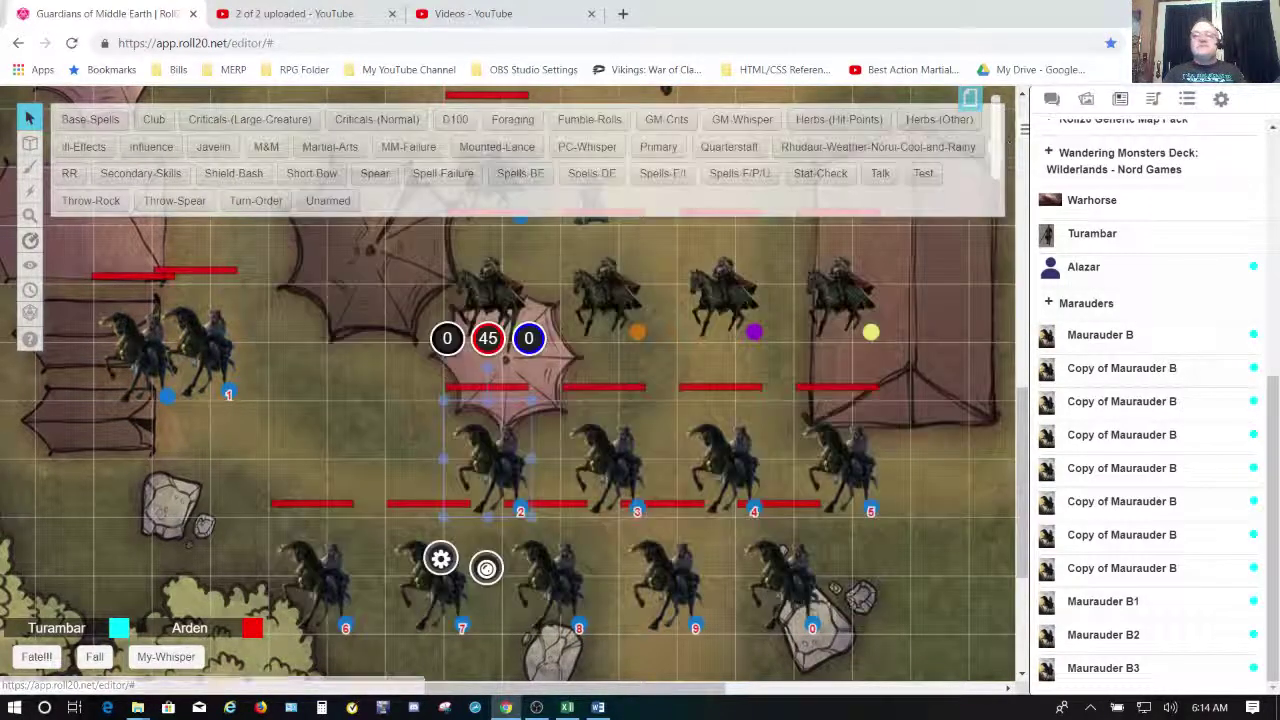
Place a Maurauder B2 token from the journal below the unnumbered blue-marked rider and delete the old rider marked 2 from the middle row.
drag(1100, 634, 250, 420)
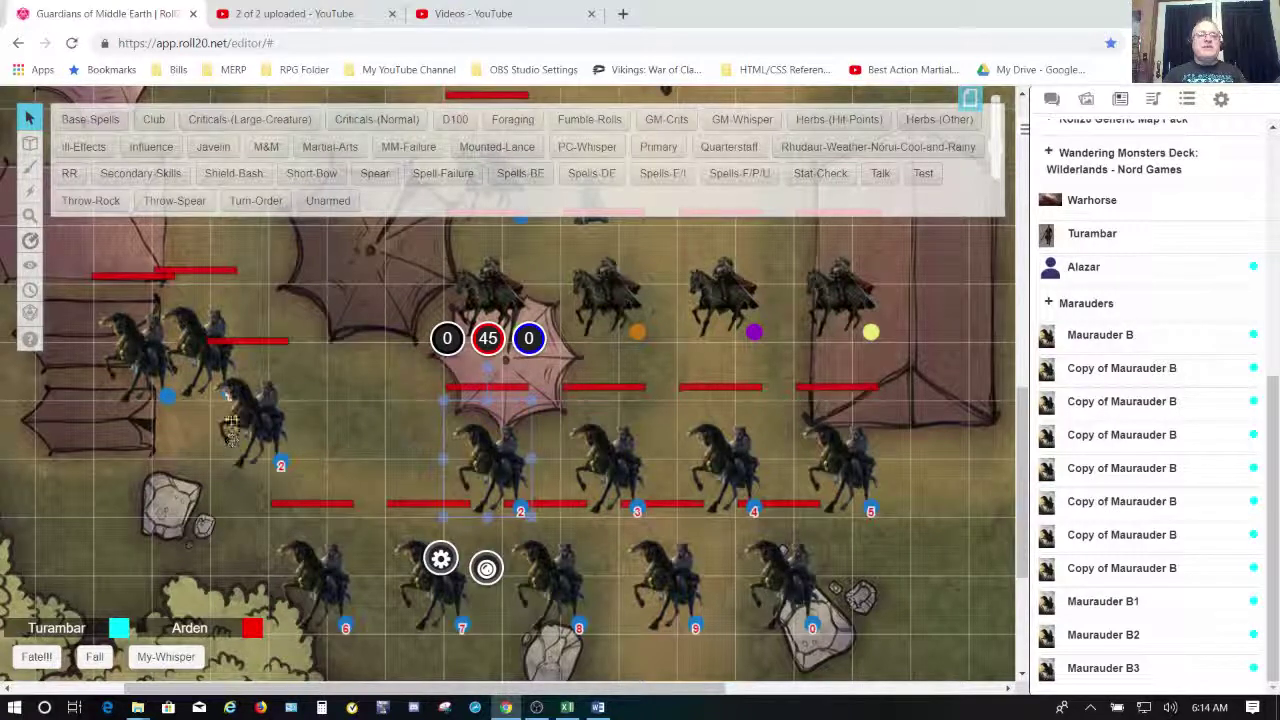
click(231, 427)
key(Left)
key(Left)
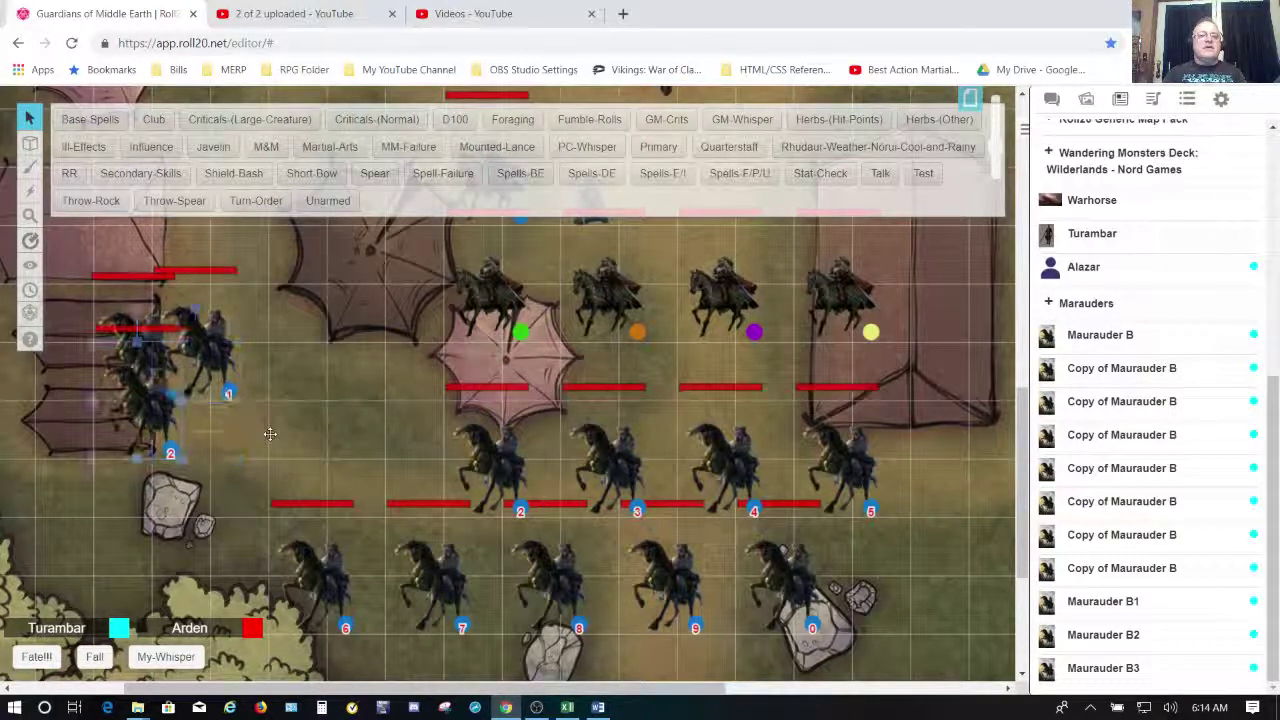
click(500, 465)
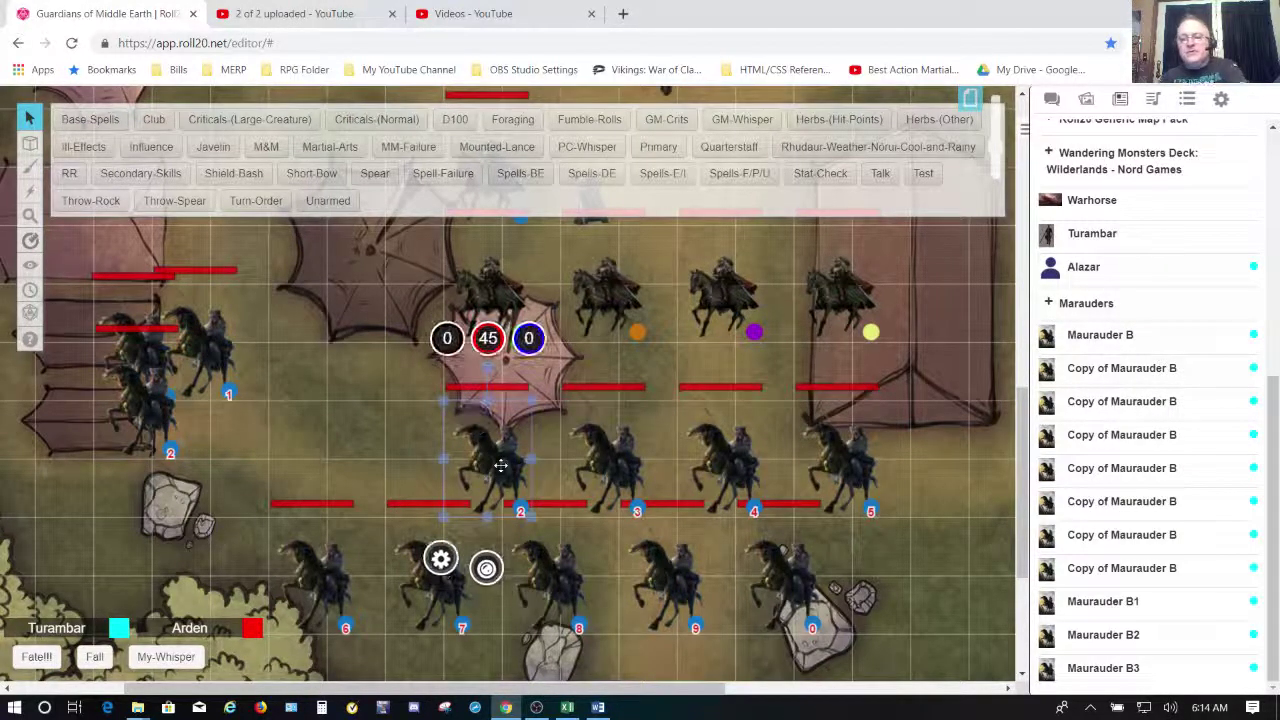
key(Delete)
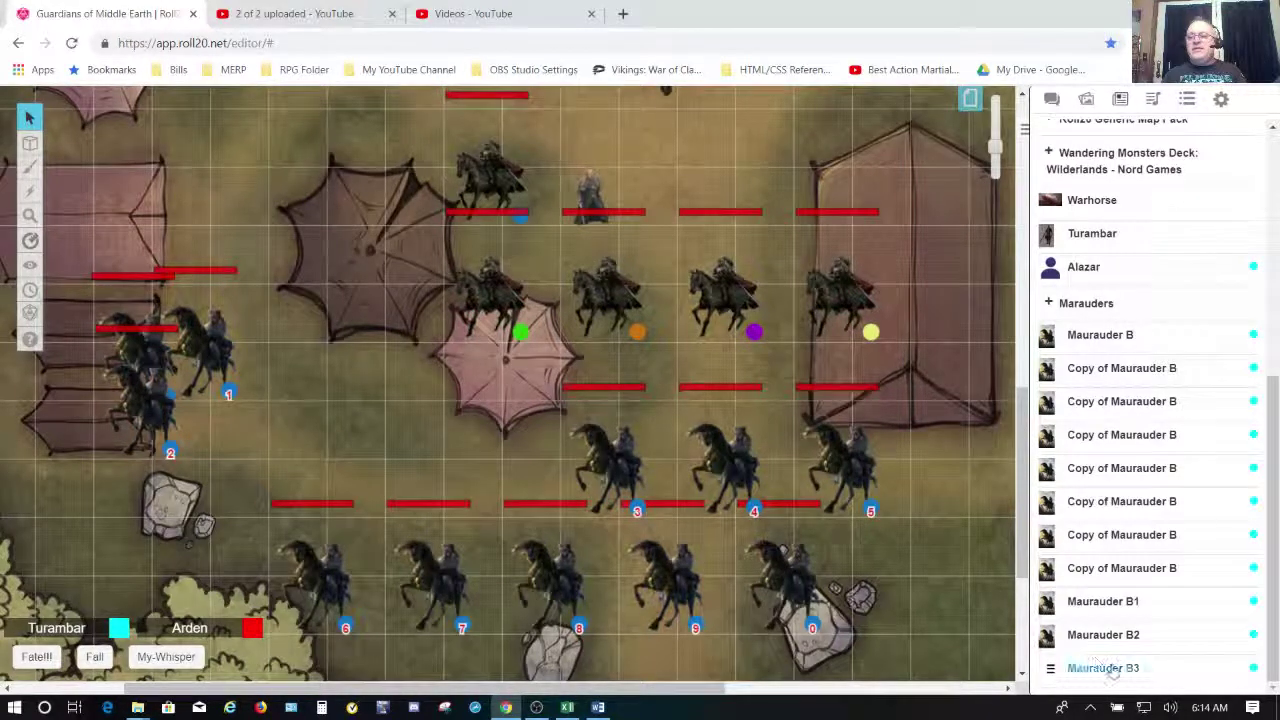
With the rider marked 3 selected on the map, edit the Maurauder B3 character and remove its existing default token.
click(1100, 668)
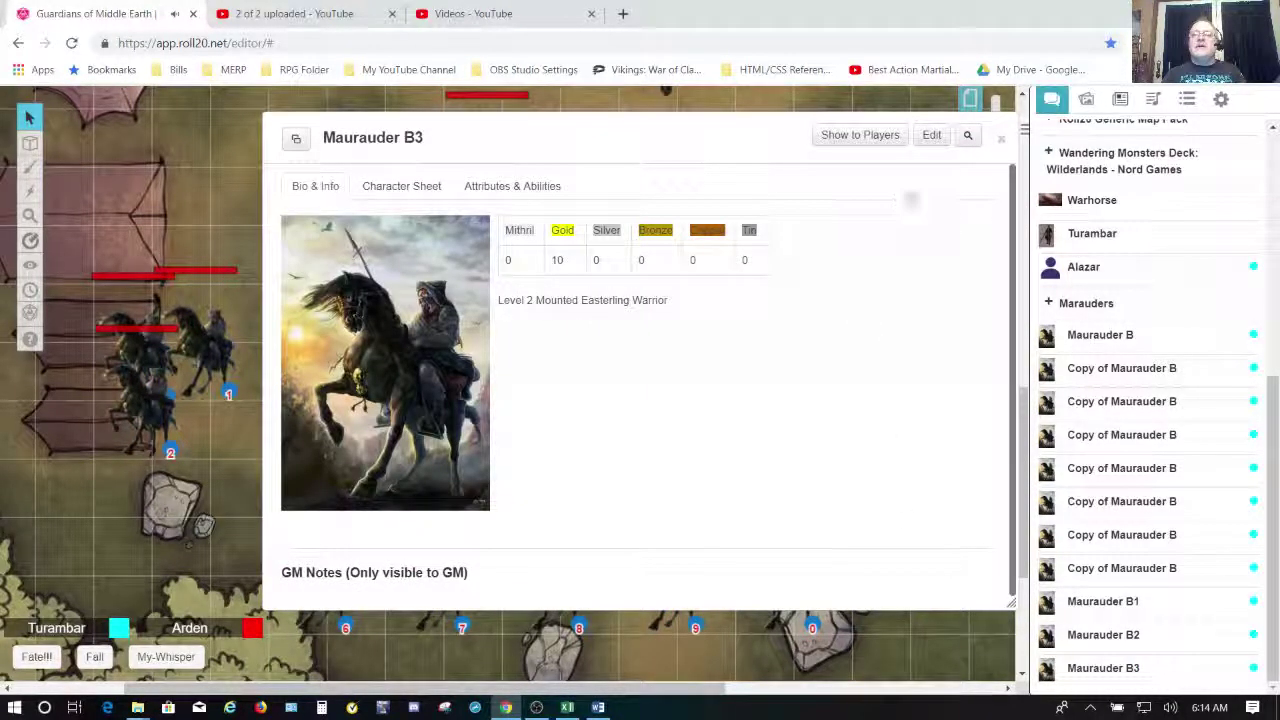
click(1001, 140)
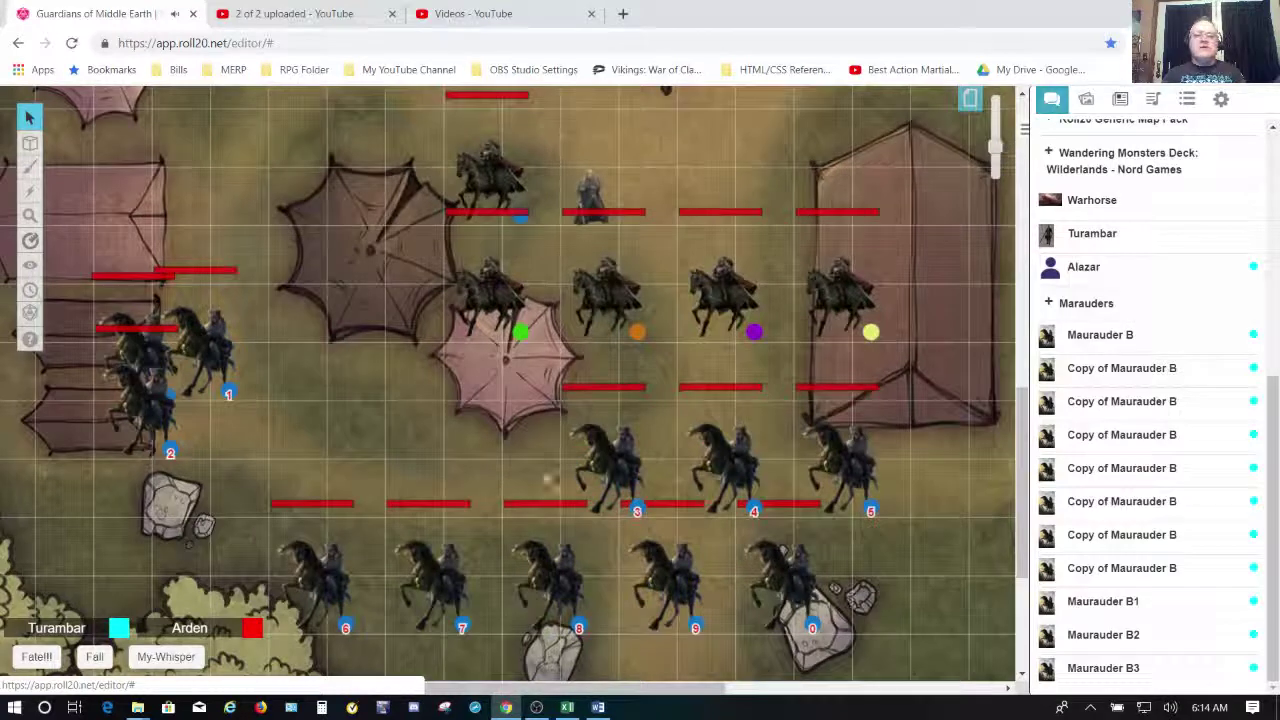
click(614, 459)
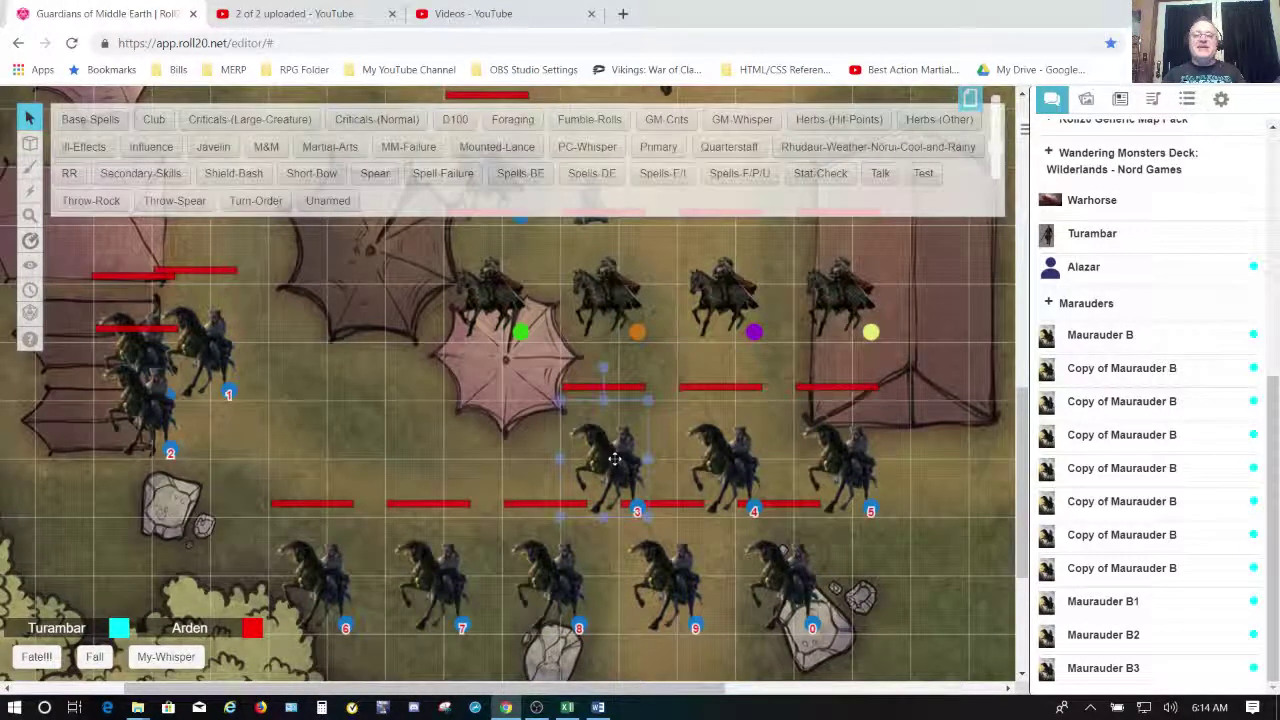
click(614, 459)
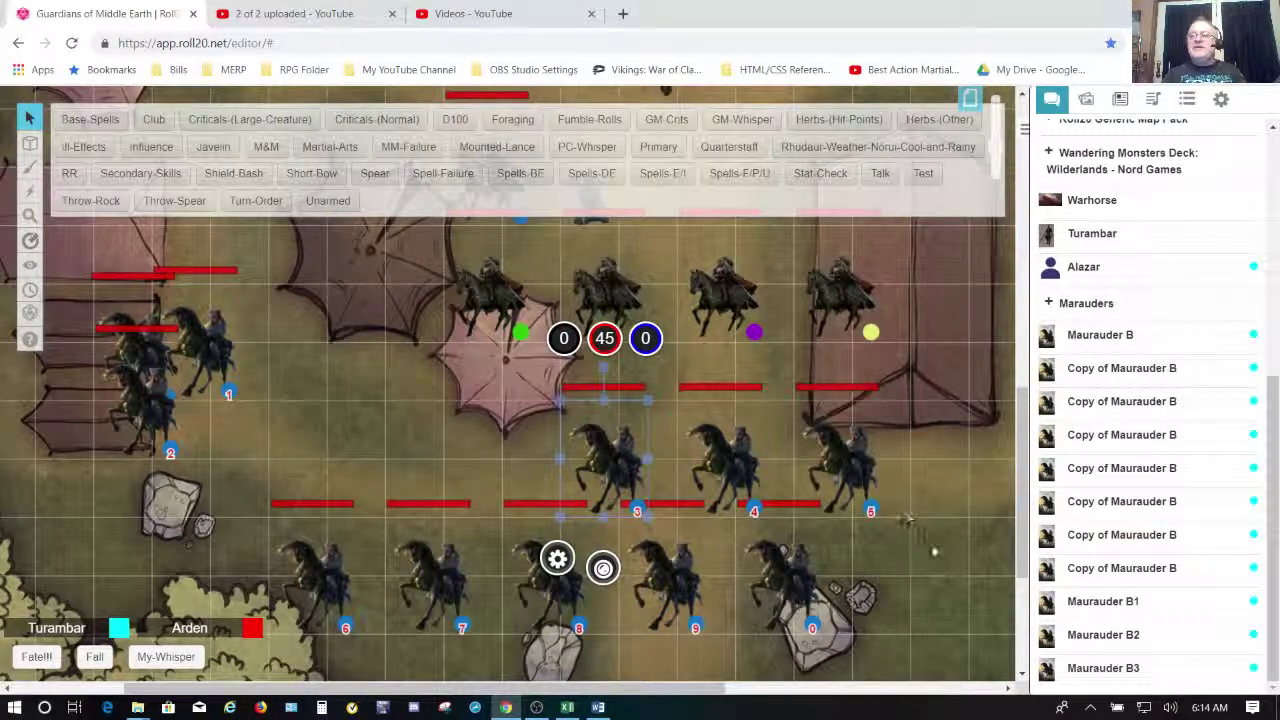
click(1102, 668)
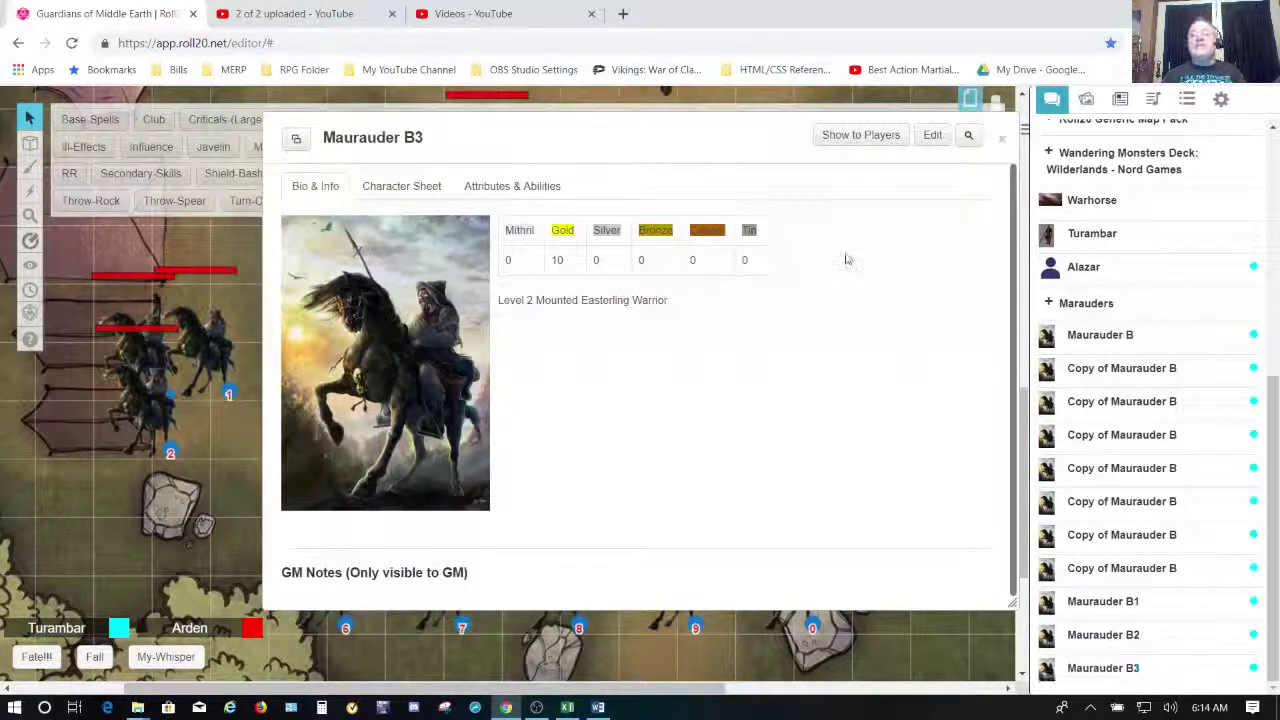
click(932, 140)
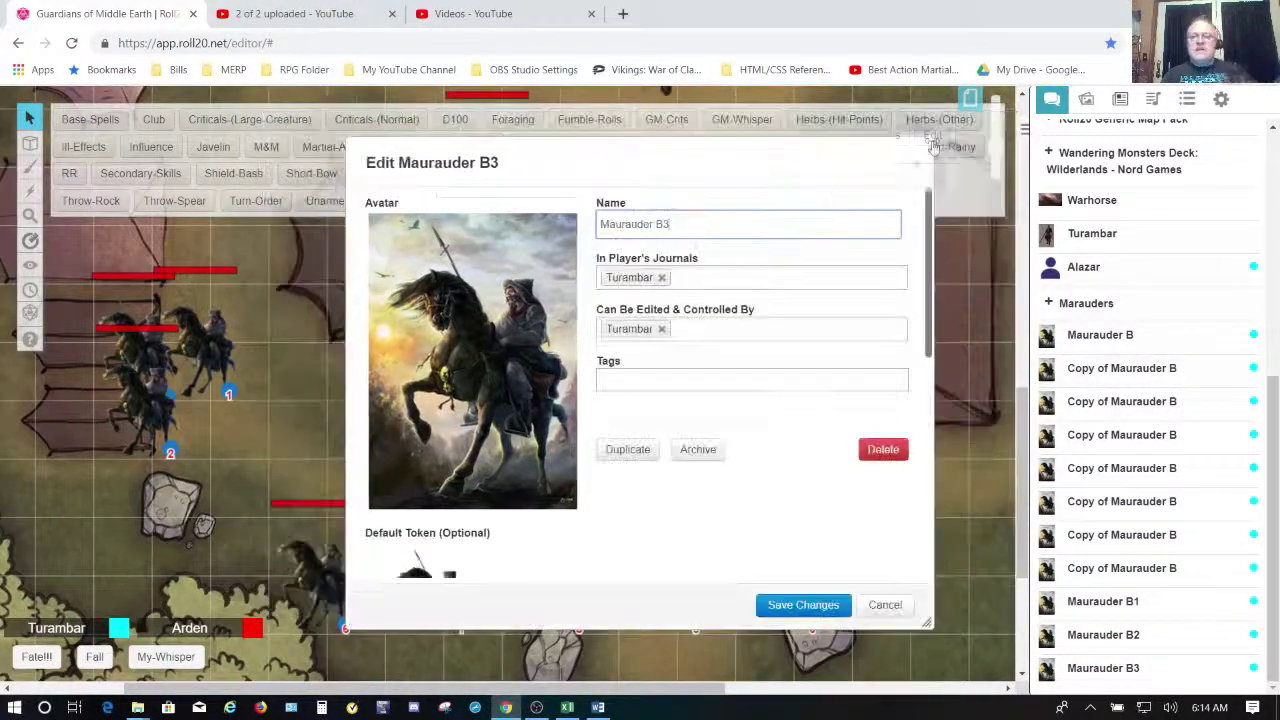
scroll(800, 522, down, 2)
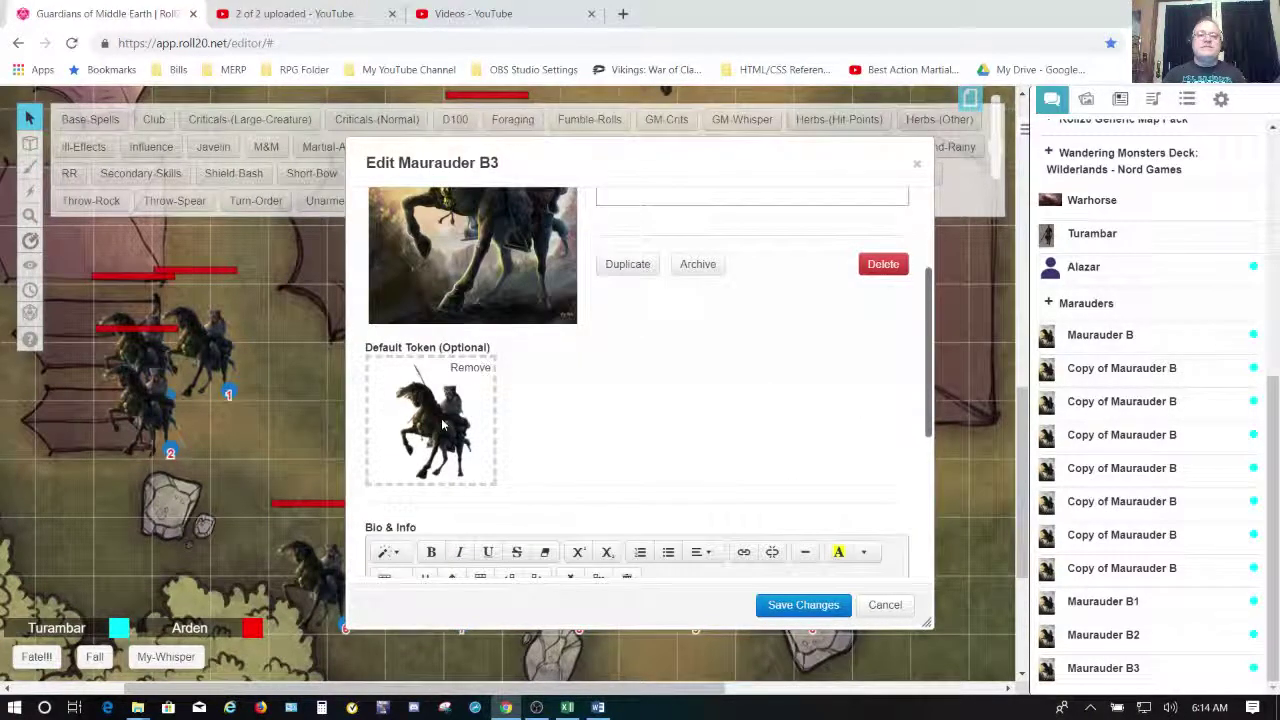
click(472, 368)
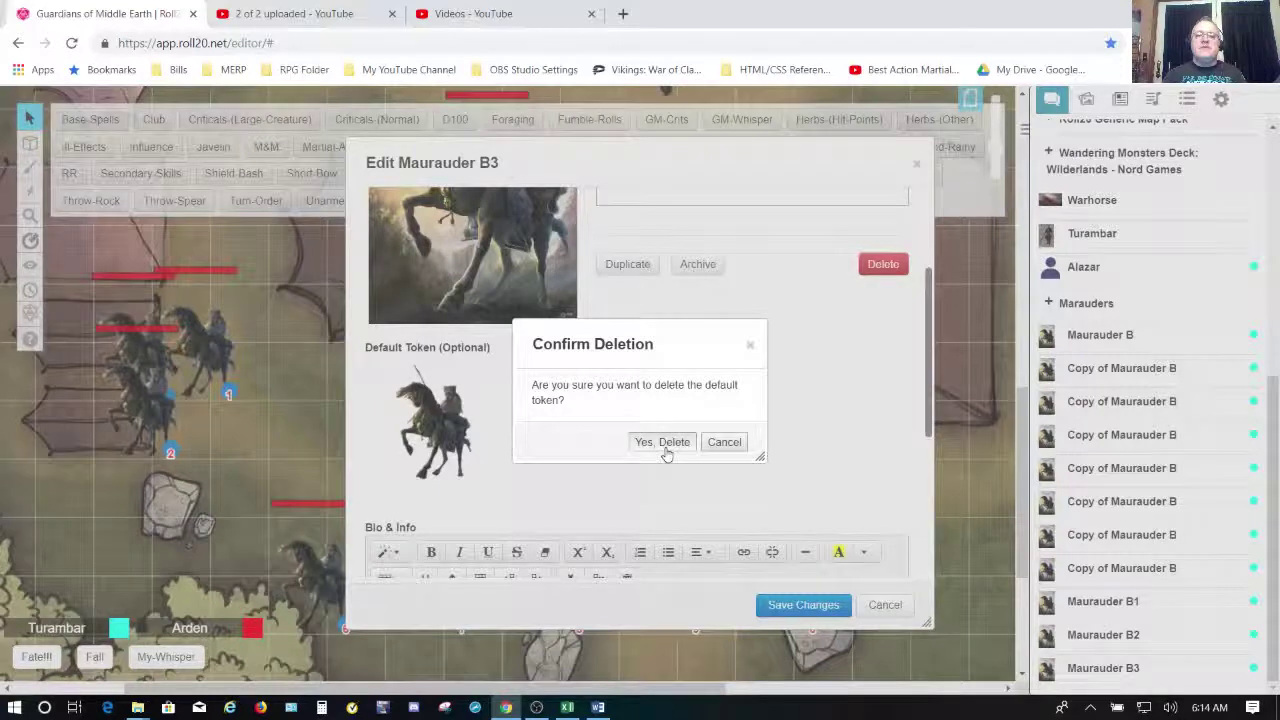
click(667, 442)
Set the selected map token as Maurauder B3's default token, save the character and close its sheet.
scroll(632, 540, down, 2)
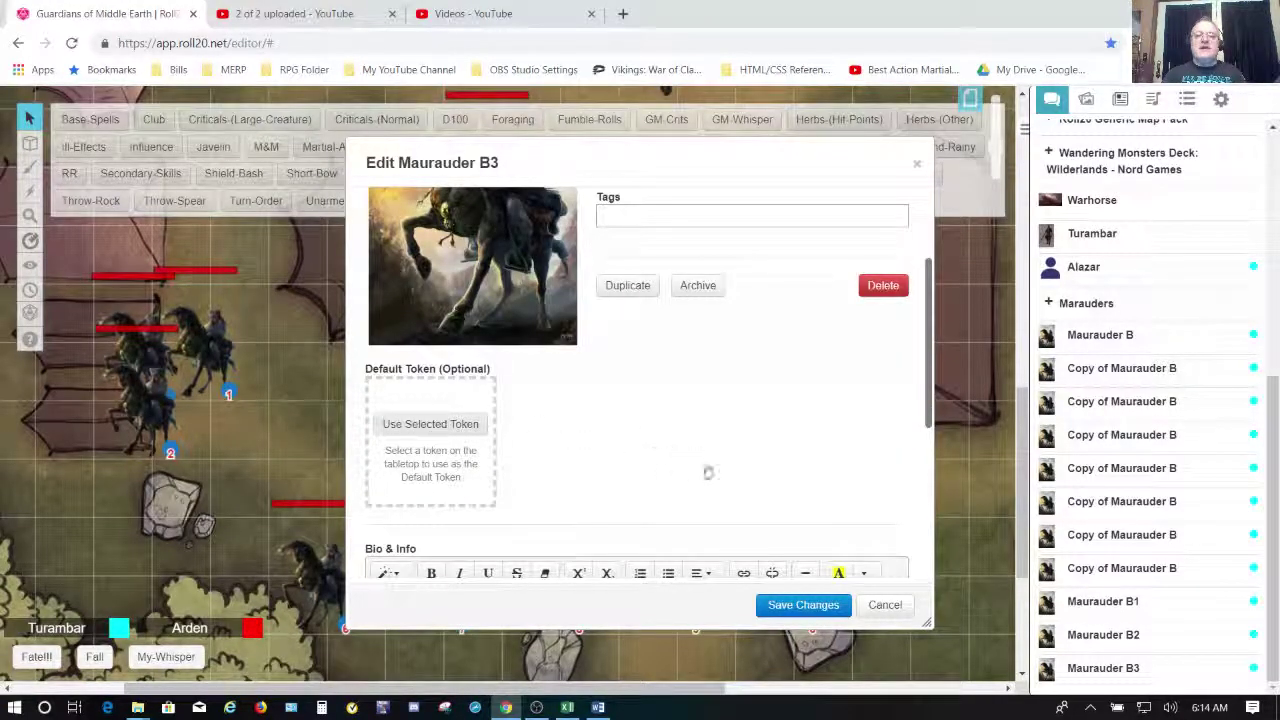
click(800, 605)
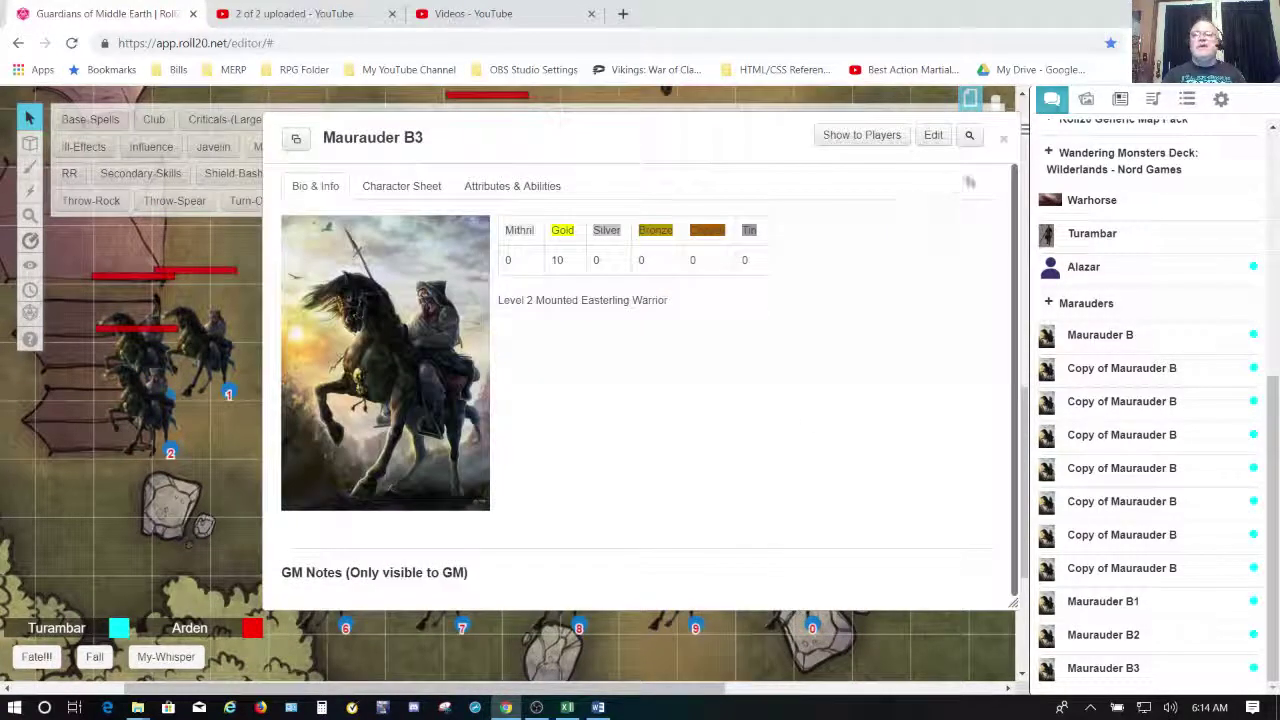
click(1005, 139)
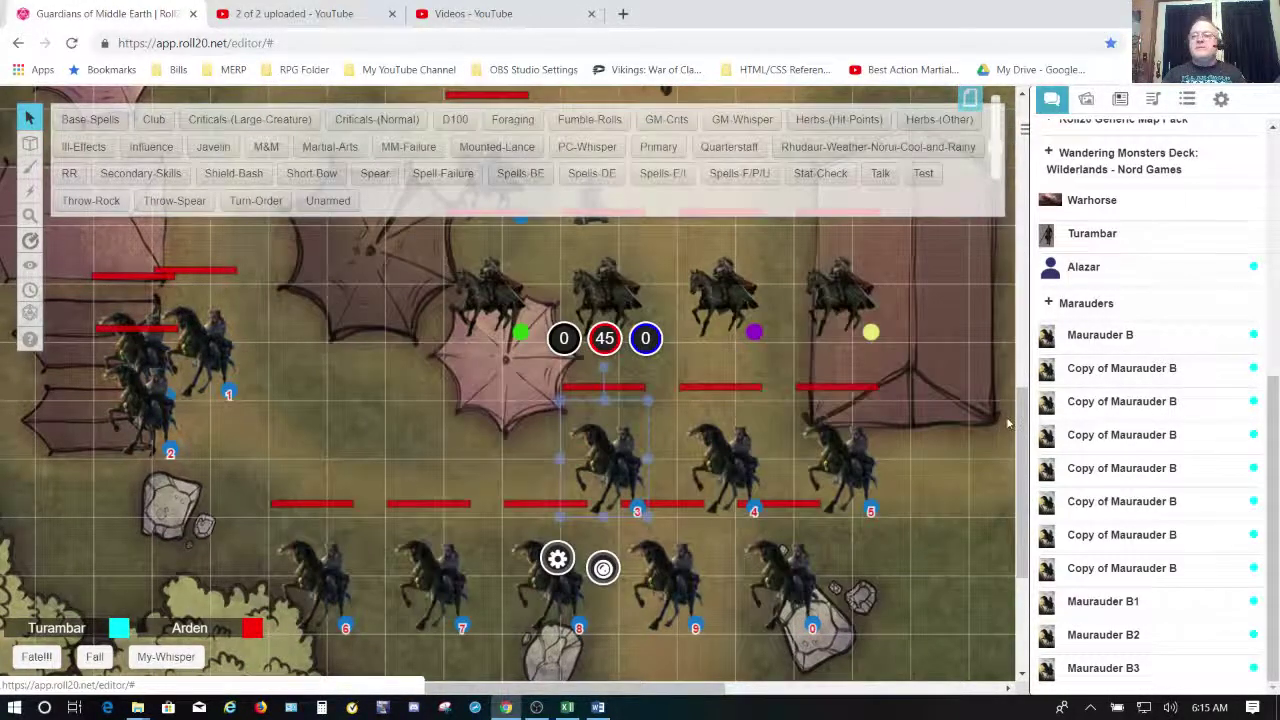
Place a Maurauder B3 token from the journal beside the new B2 token and delete the old rider marked 3 from the middle row.
drag(1100, 668, 258, 443)
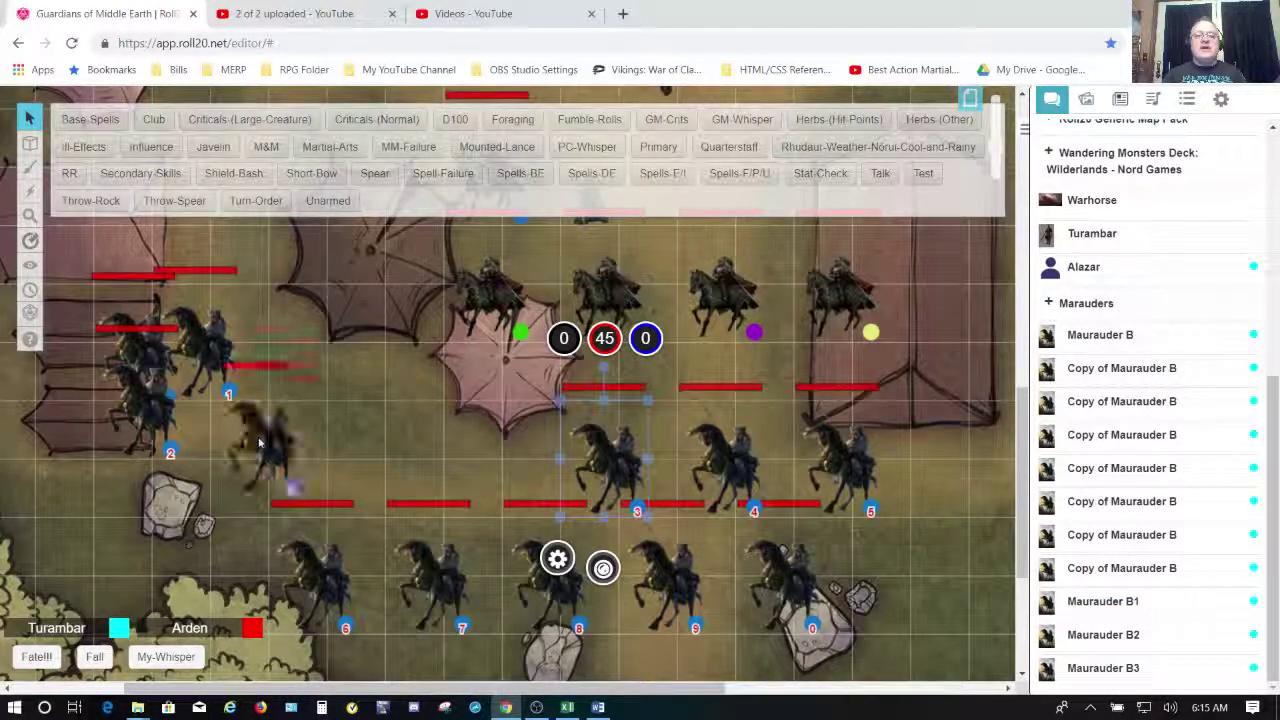
click(263, 444)
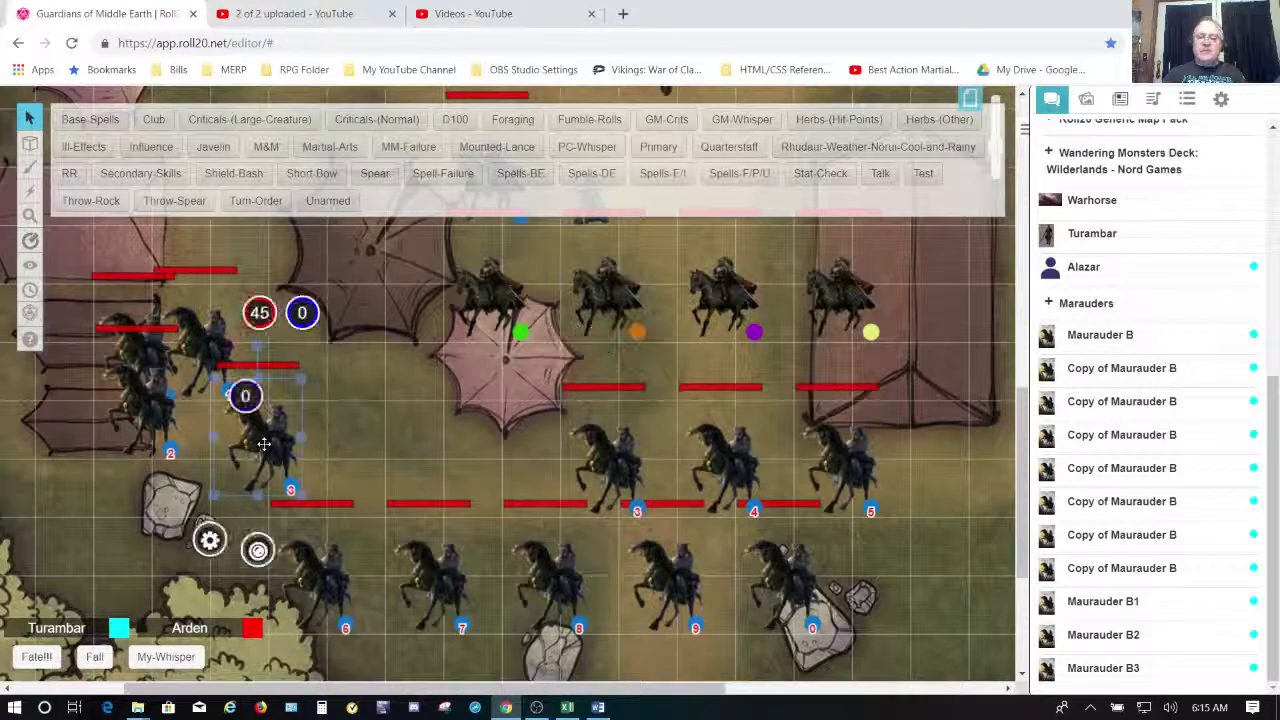
key(Left)
key(Up)
click(318, 459)
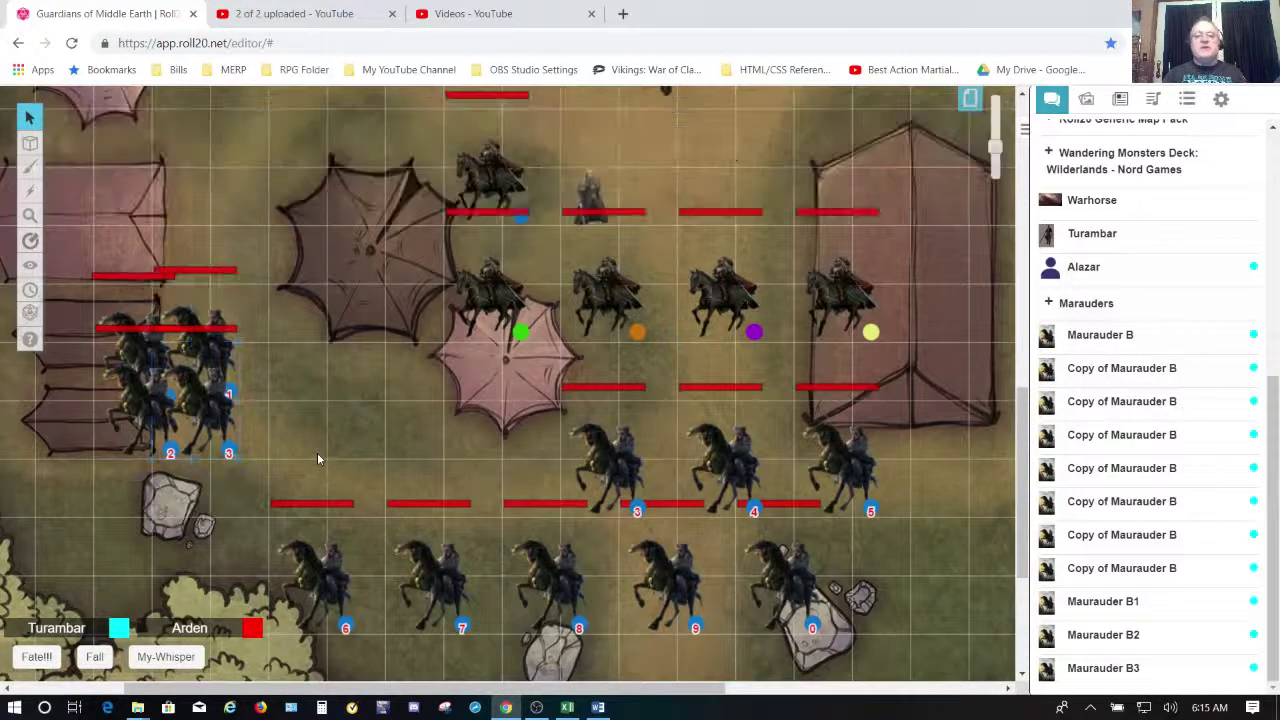
click(595, 472)
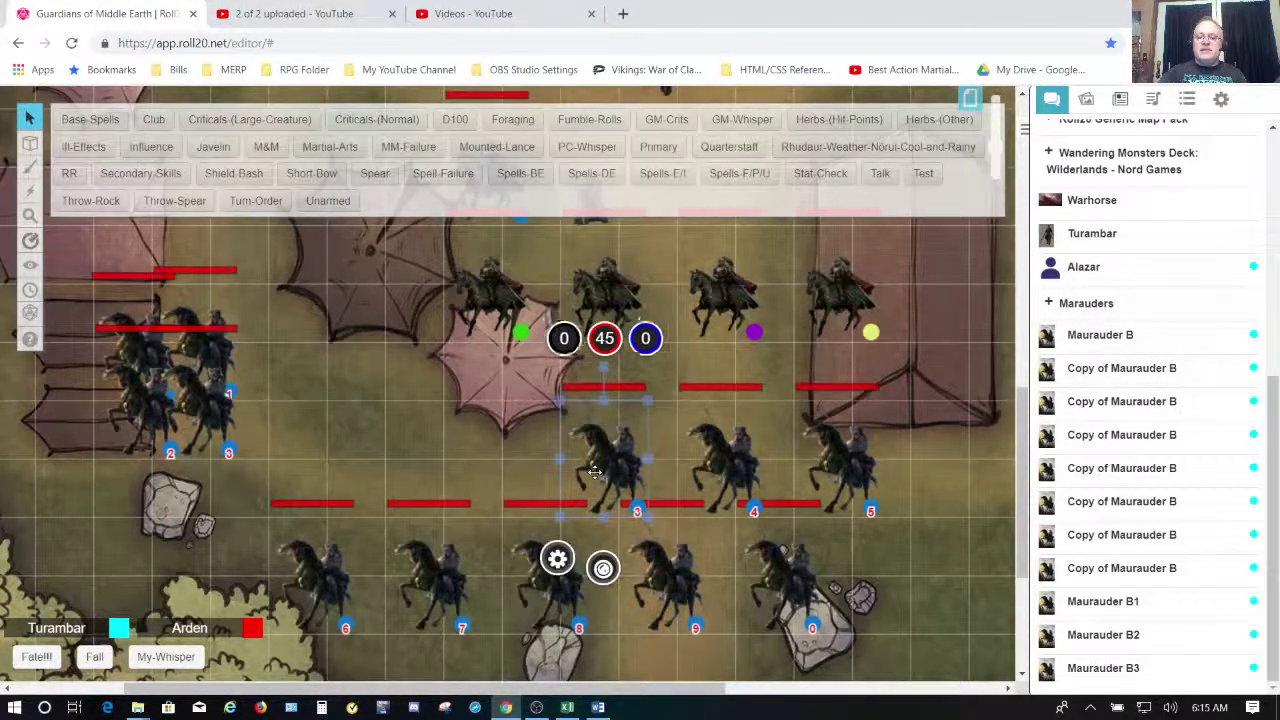
key(Delete)
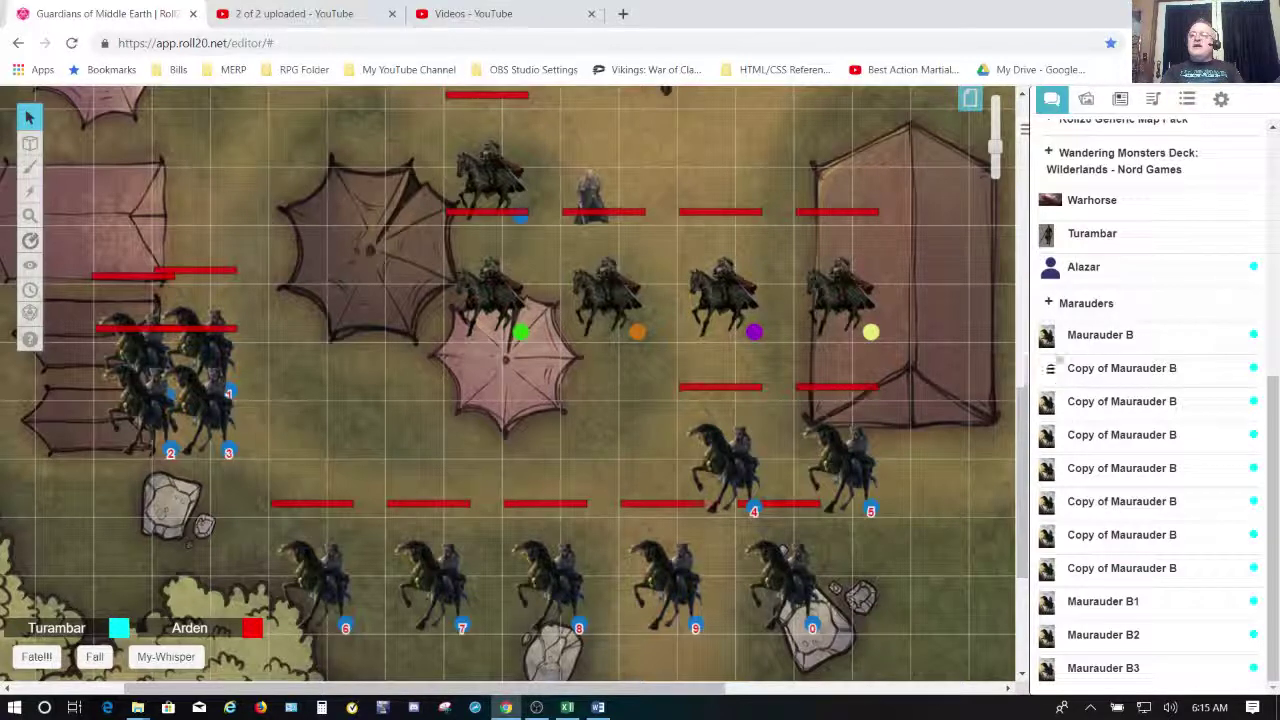
Expand the Marauders folder and its Marauders - Blue subfolder in the journal.
click(1047, 303)
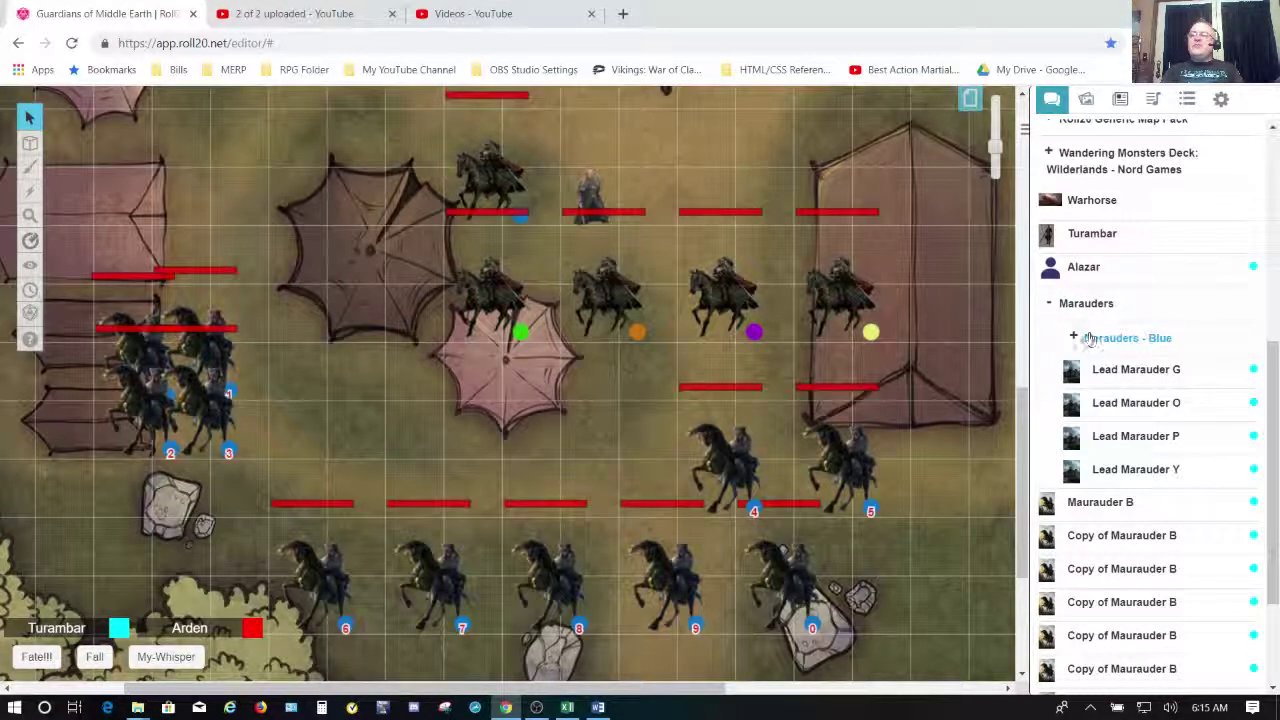
click(1073, 338)
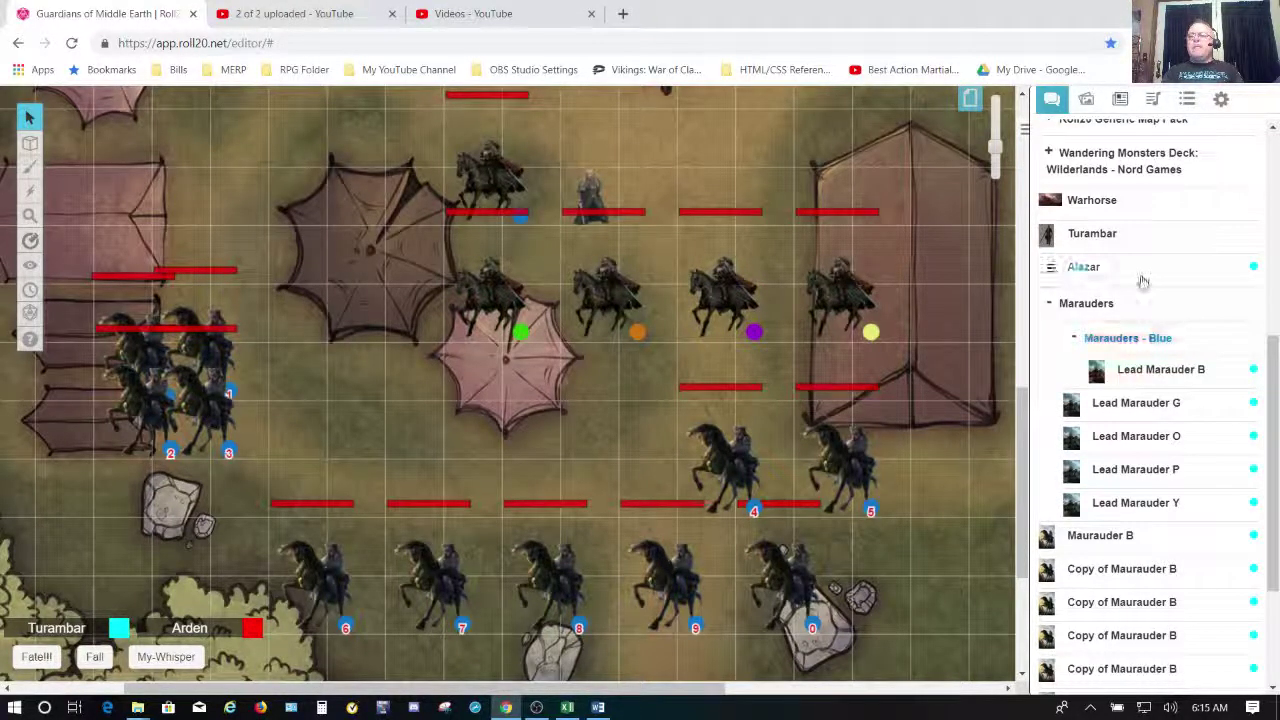
Examine how the Orc War Party (Complete) folder inside Mooks groups its leader and color-coded warrior subfolders, and collapse both folders.
scroll(1143, 280, up, 5)
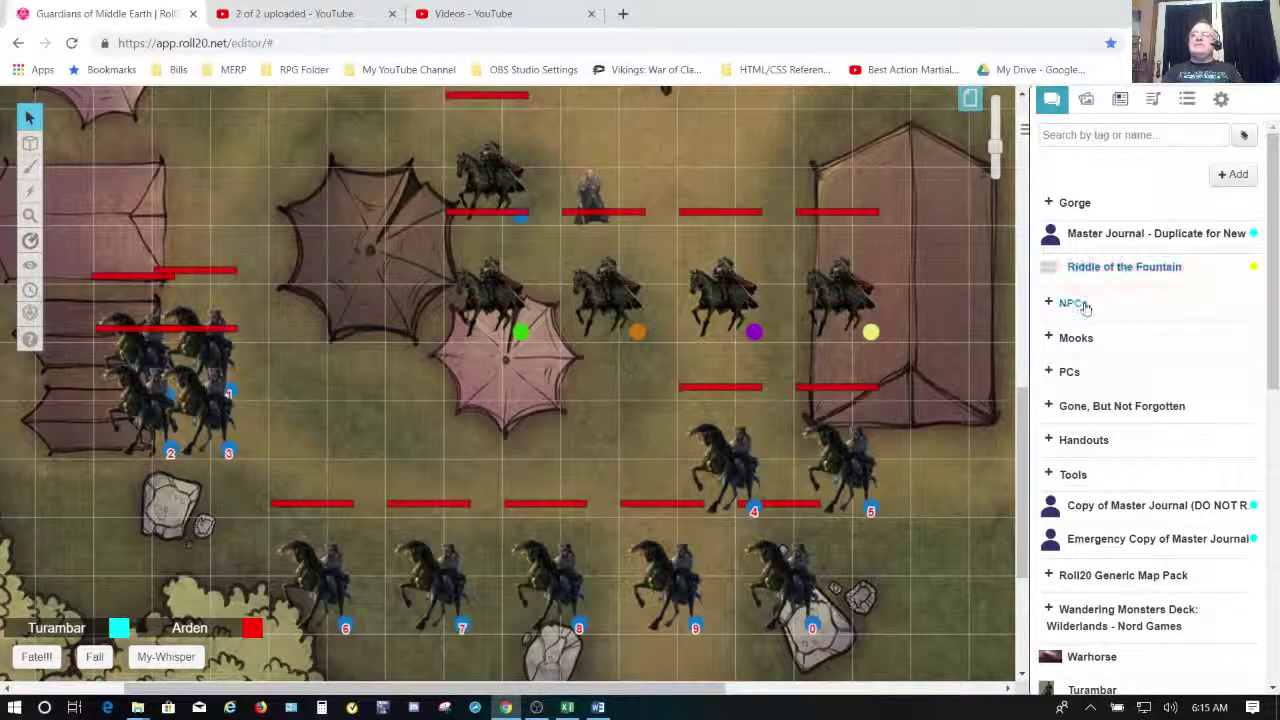
click(1077, 340)
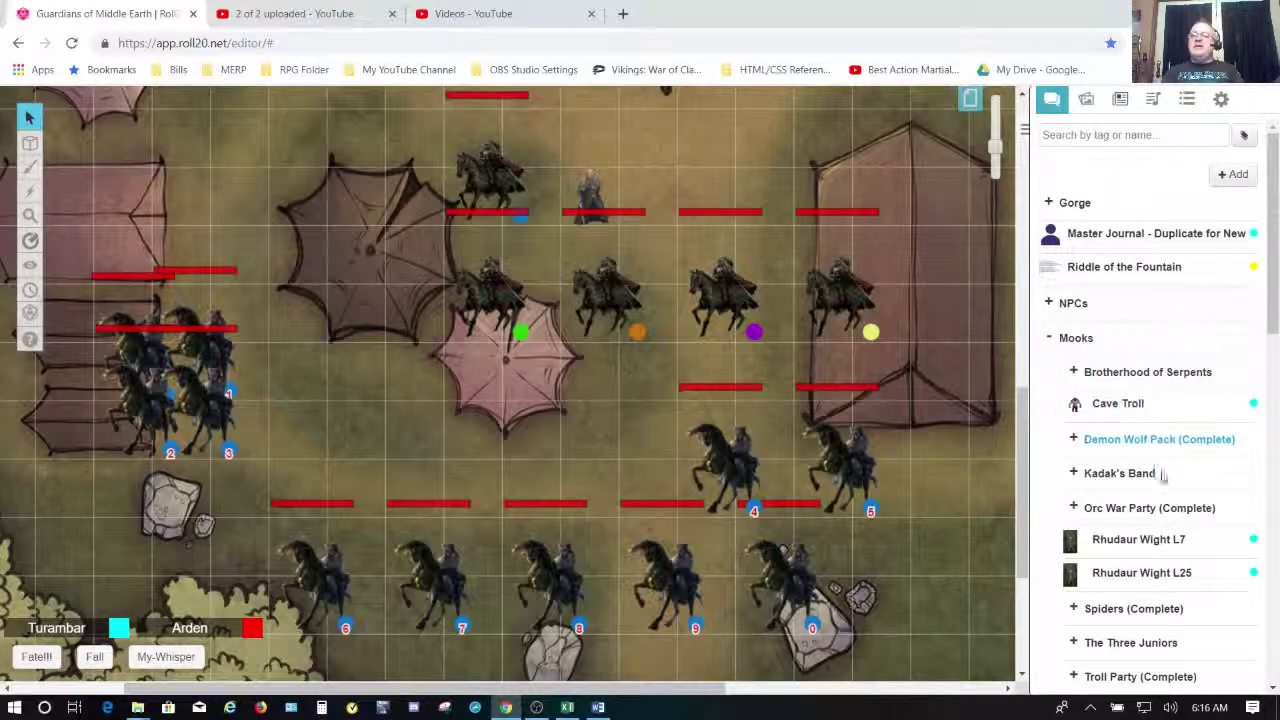
click(1137, 510)
scroll(1137, 519, down, 3)
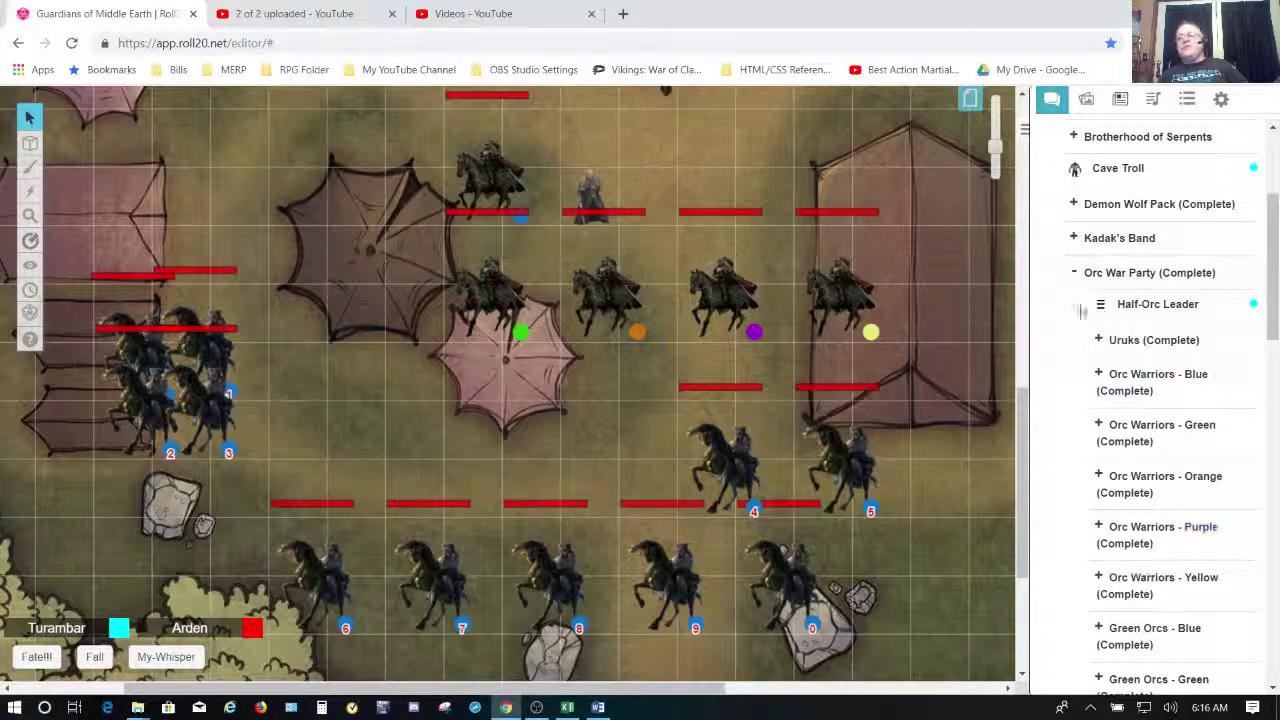
click(1075, 275)
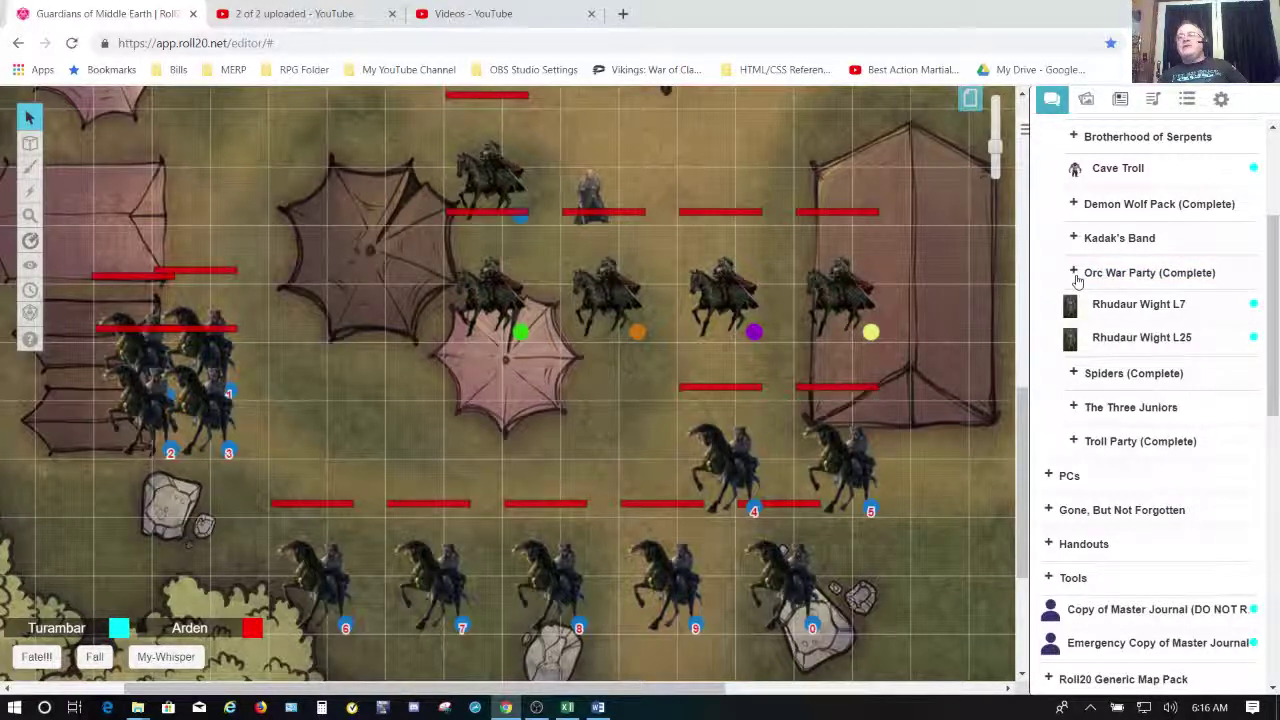
scroll(1077, 281, down, 2)
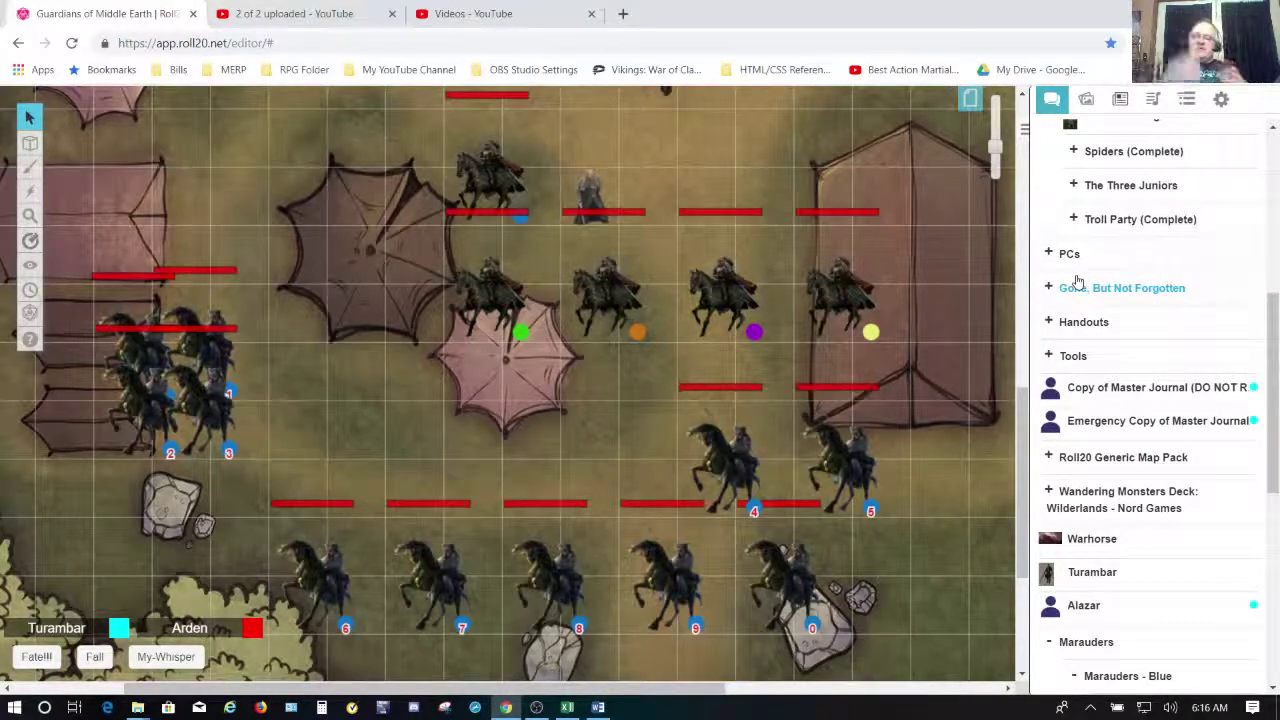
scroll(1077, 281, up, 4)
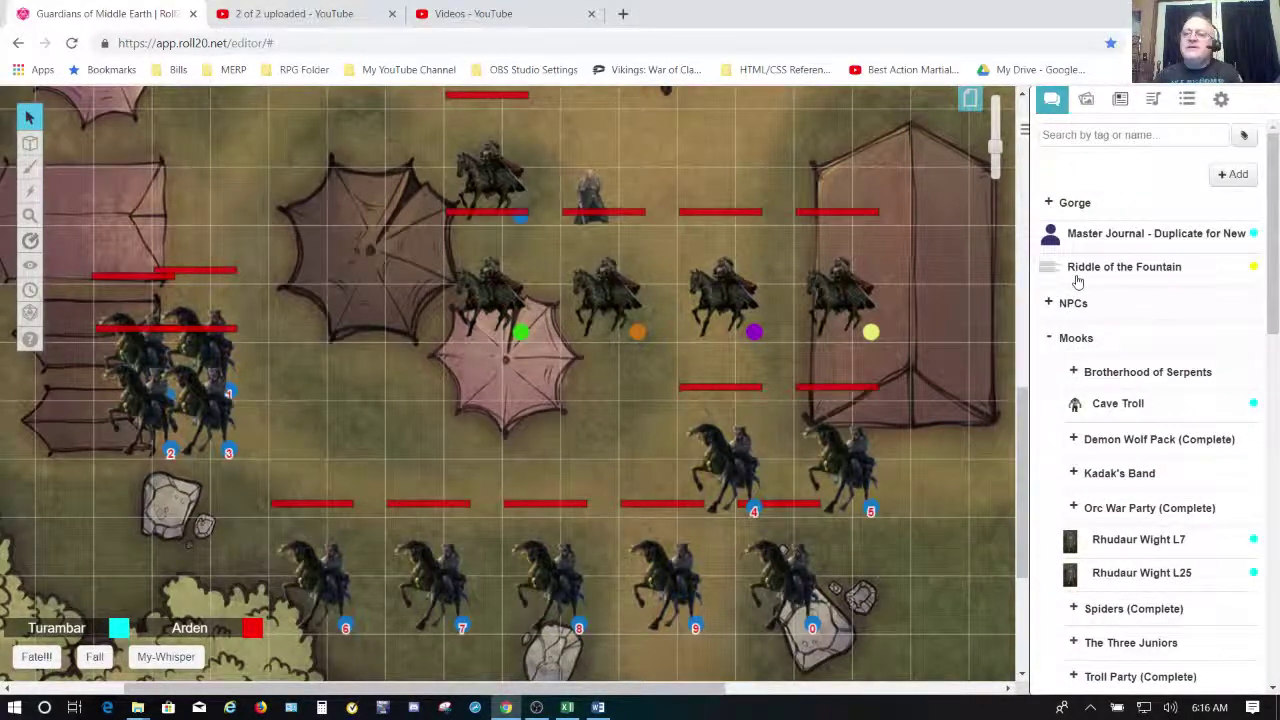
click(1048, 340)
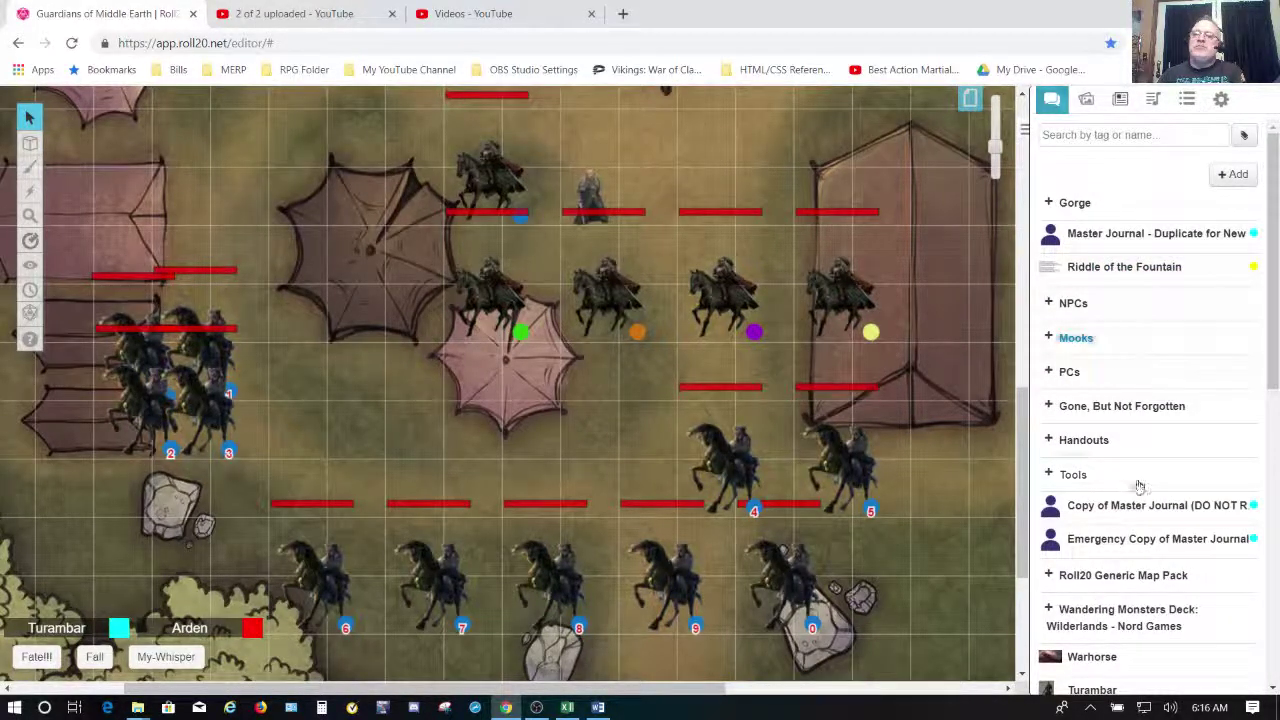
Move Maurauder B1, B2 and B3 into the Marauders - Blue folder, in order below Lead Marauder B, and collapse the Marauders folder.
scroll(1138, 487, down, 10)
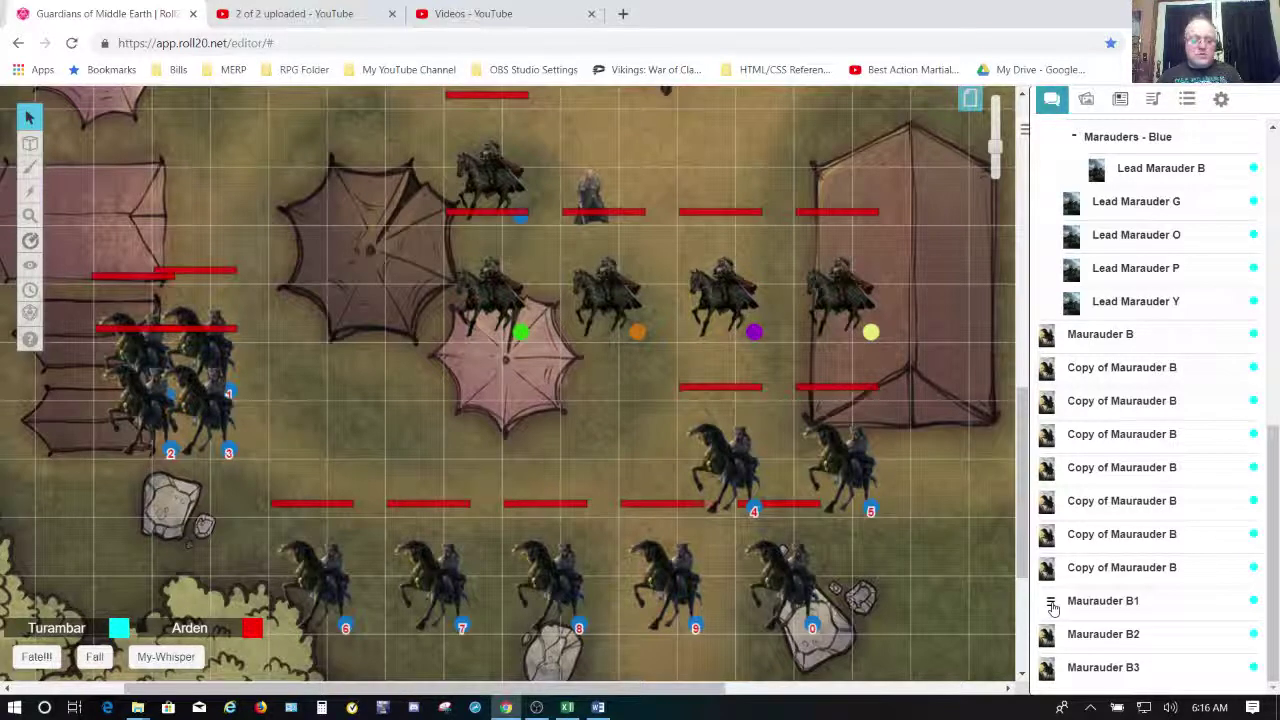
drag(1052, 607, 1185, 190)
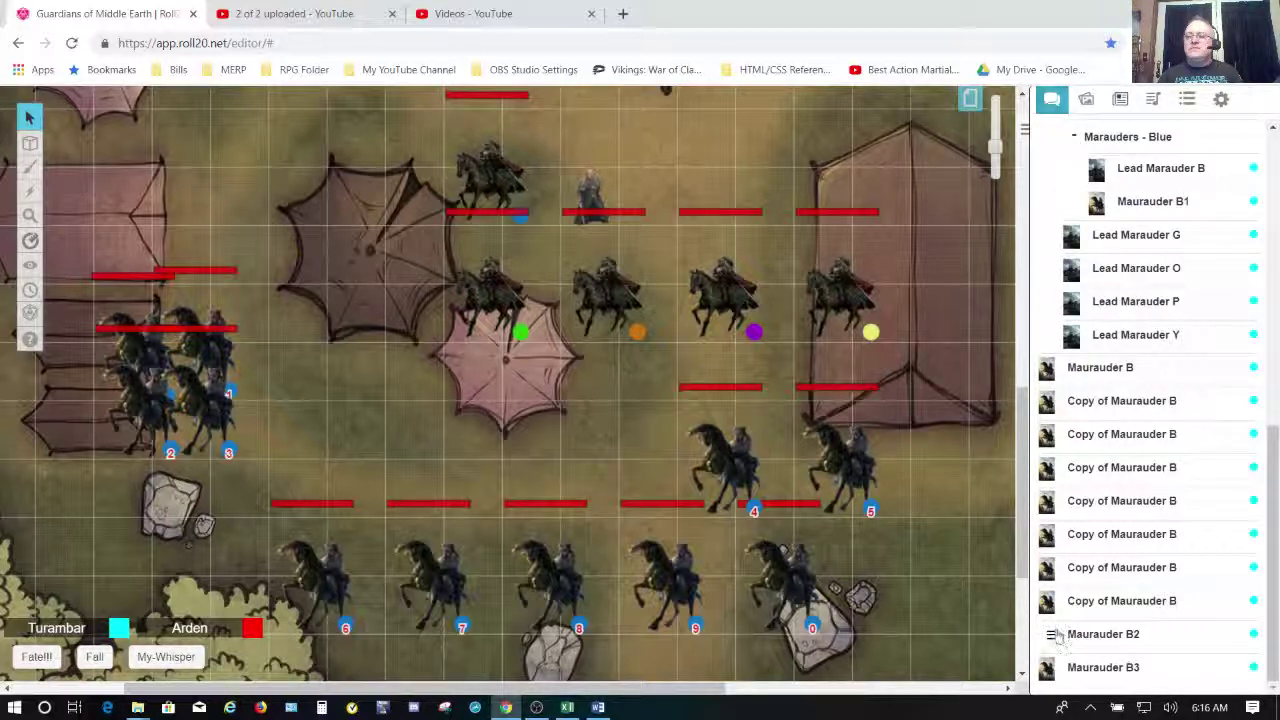
drag(1052, 642, 1211, 244)
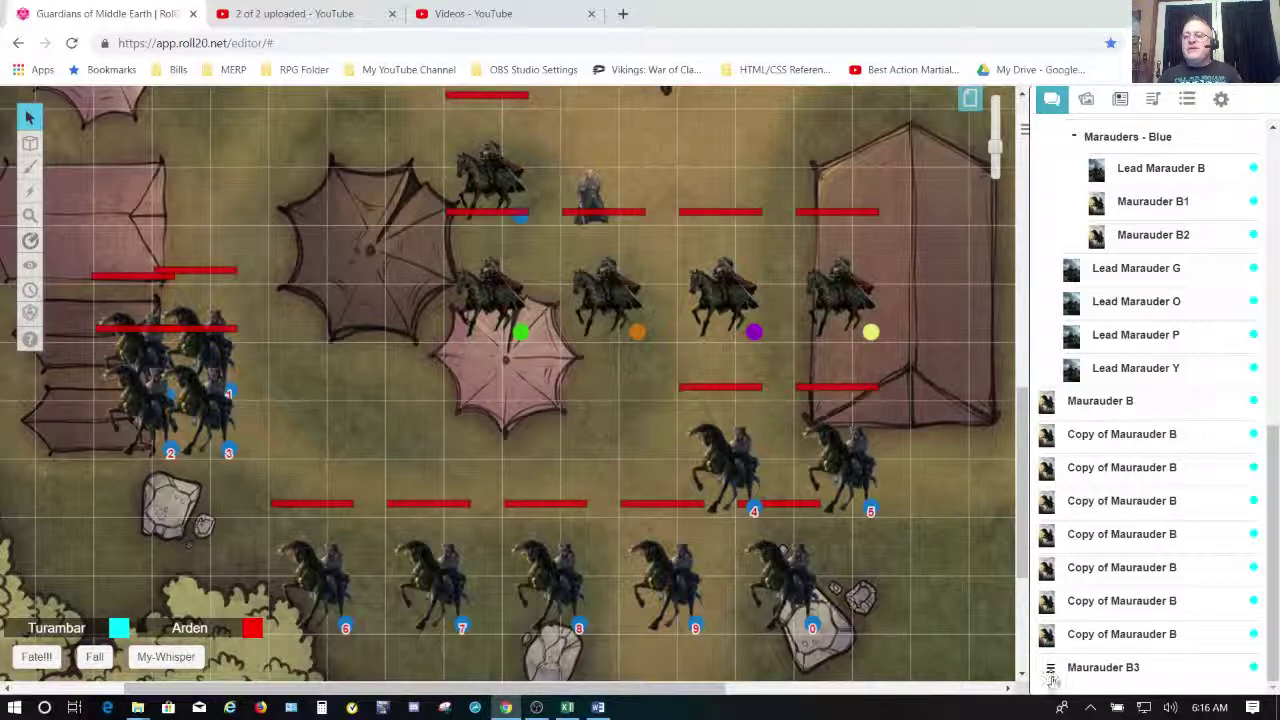
drag(1053, 677, 1077, 413)
drag(1135, 292, 1145, 267)
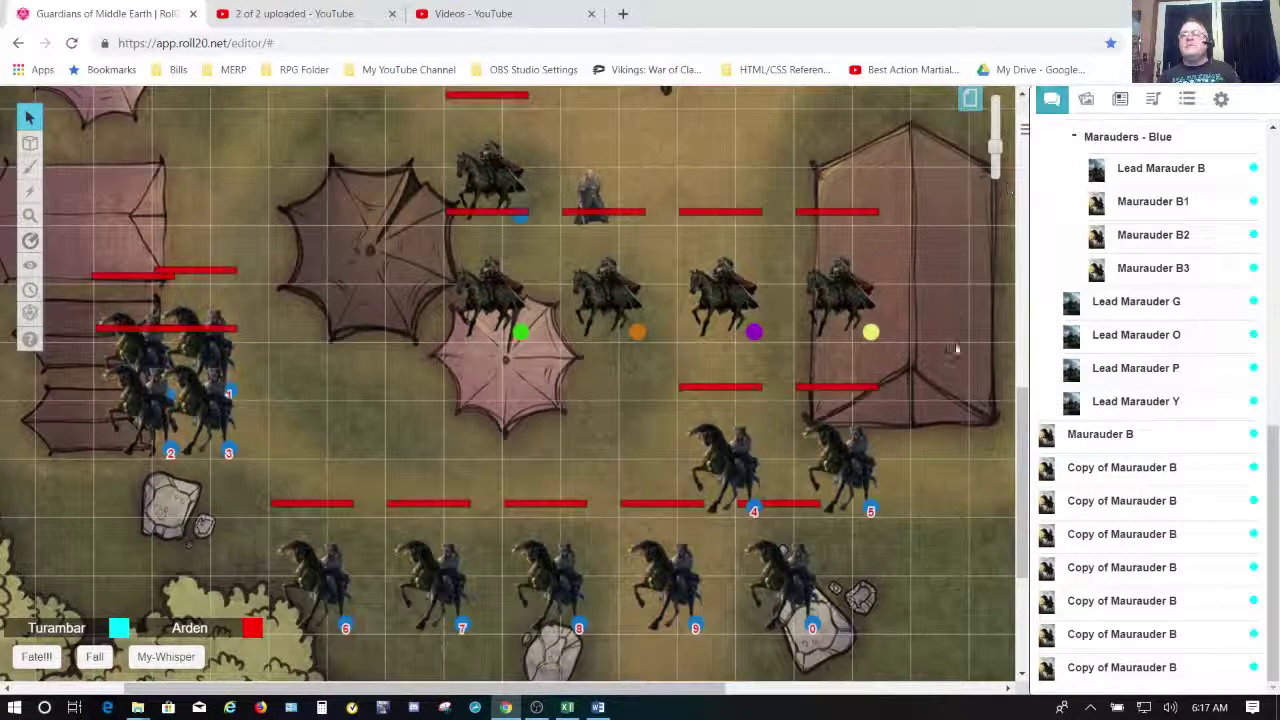
scroll(1046, 187, up, 3)
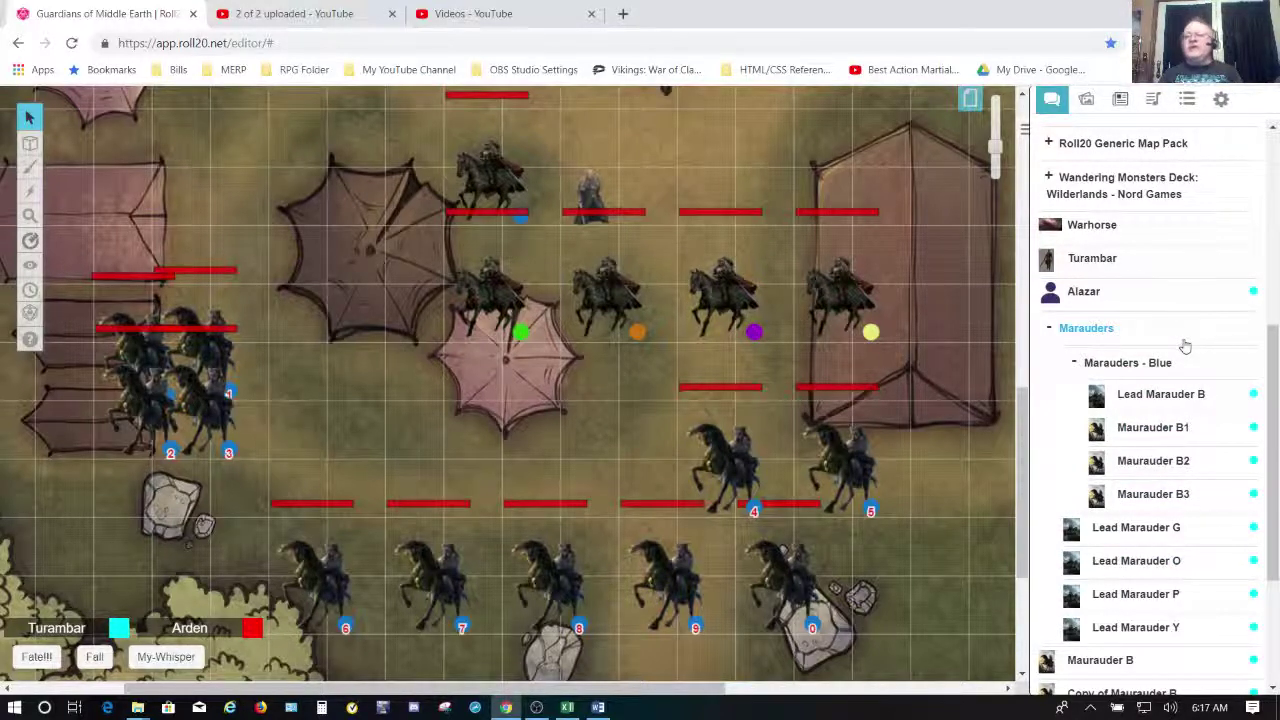
click(1052, 335)
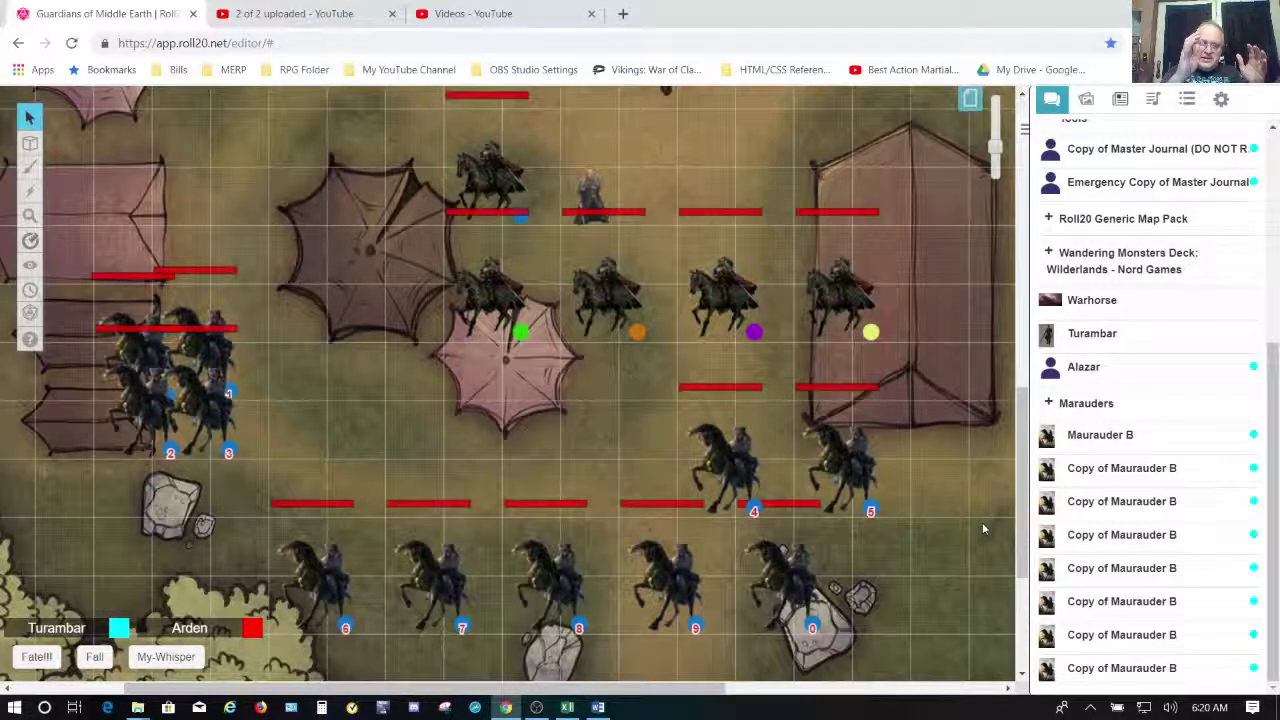
Select the rider marked 4 on the map and open the text chat to read the incoming messages.
click(745, 455)
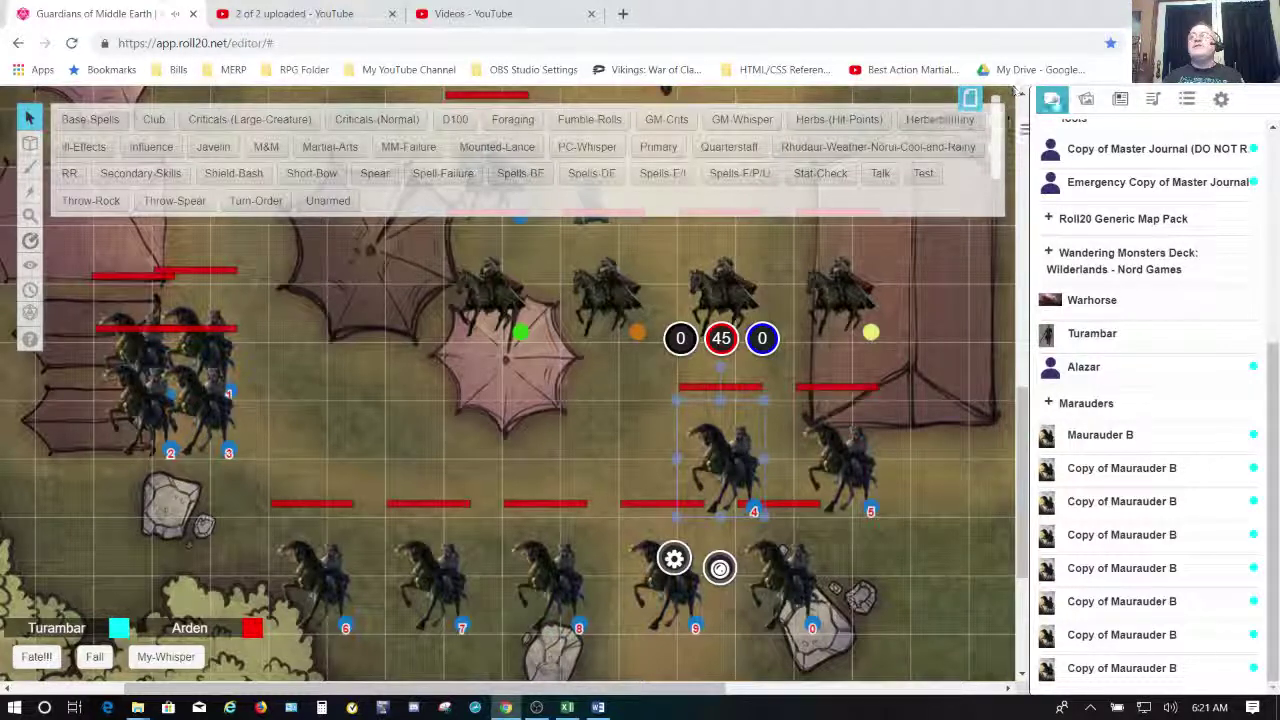
click(1051, 99)
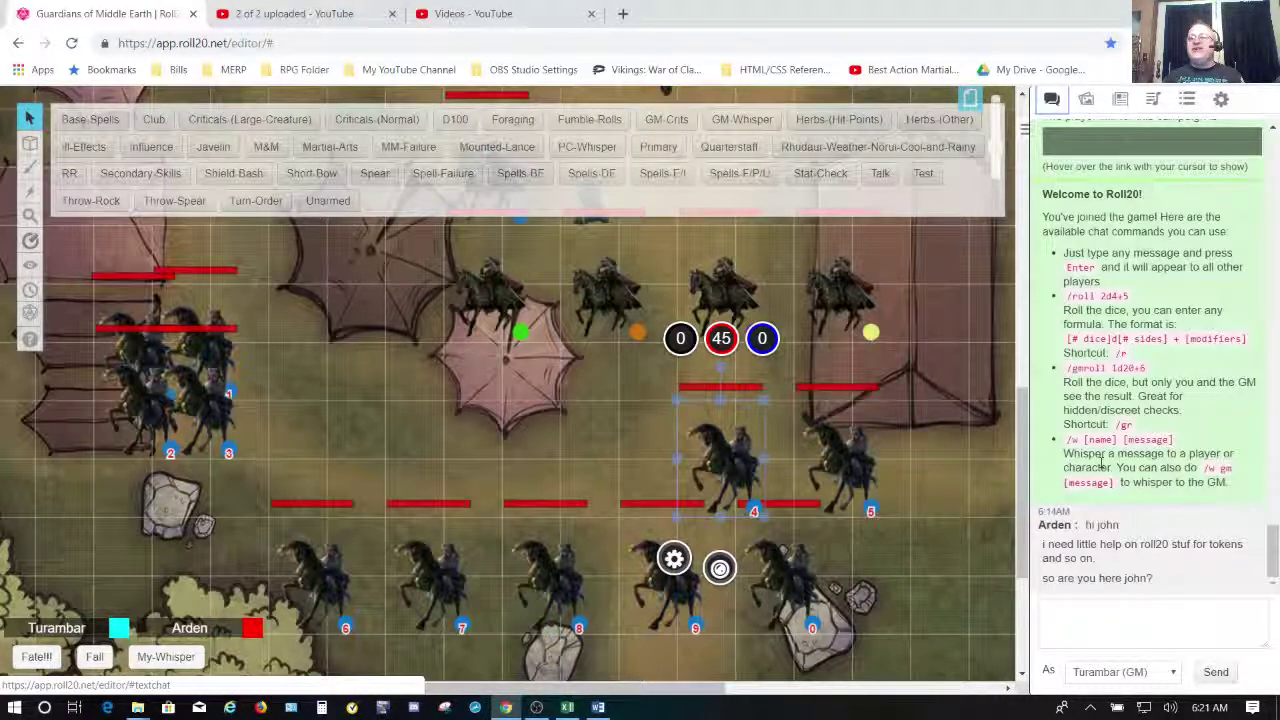